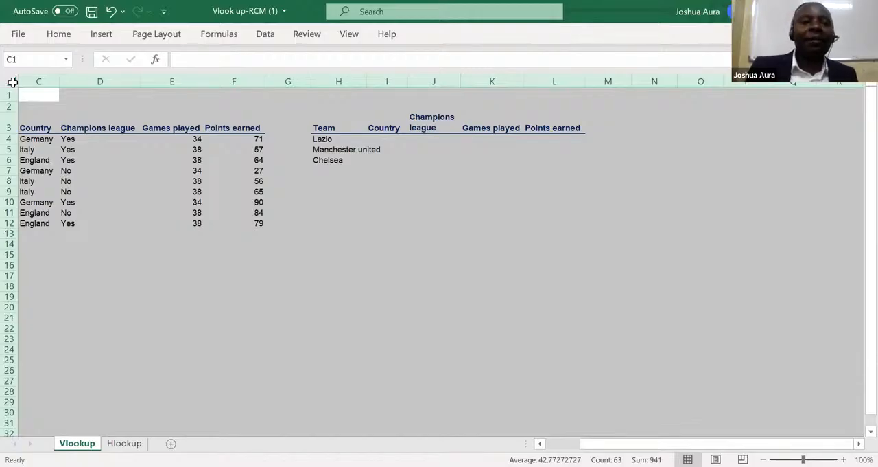
Apply All Borders to every cell of the selected Vlookup worksheet and collapse the ribbon.
left_click(58, 34)
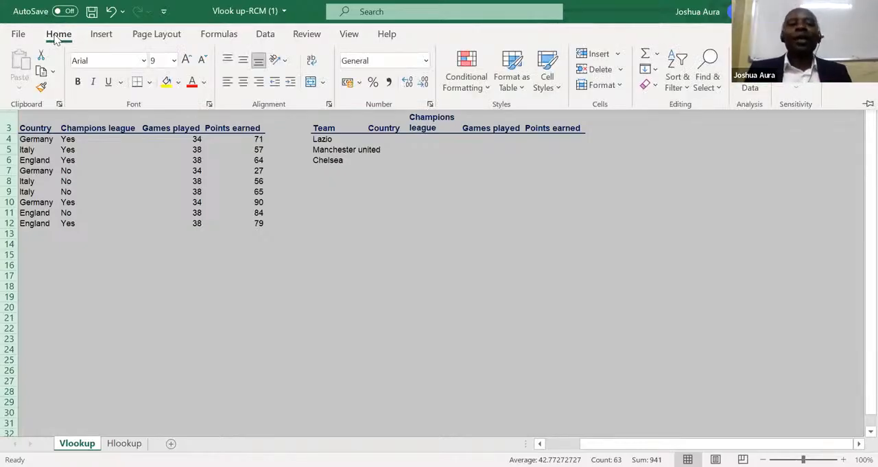
left_click(150, 82)
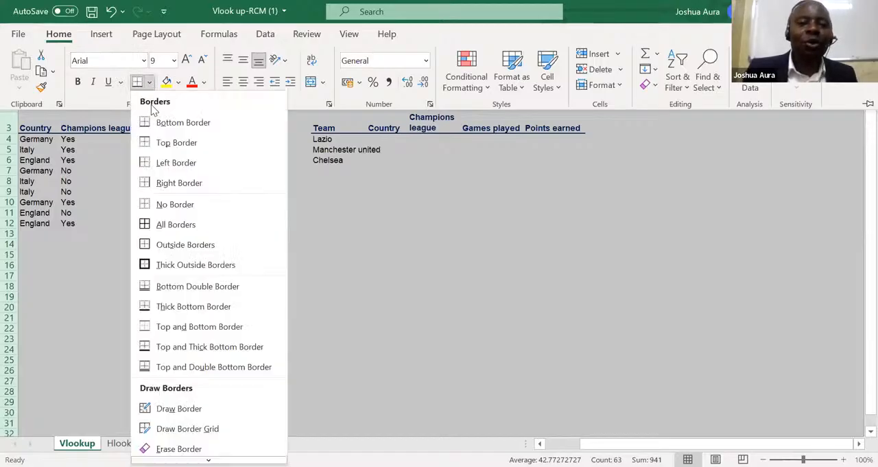
left_click(185, 231)
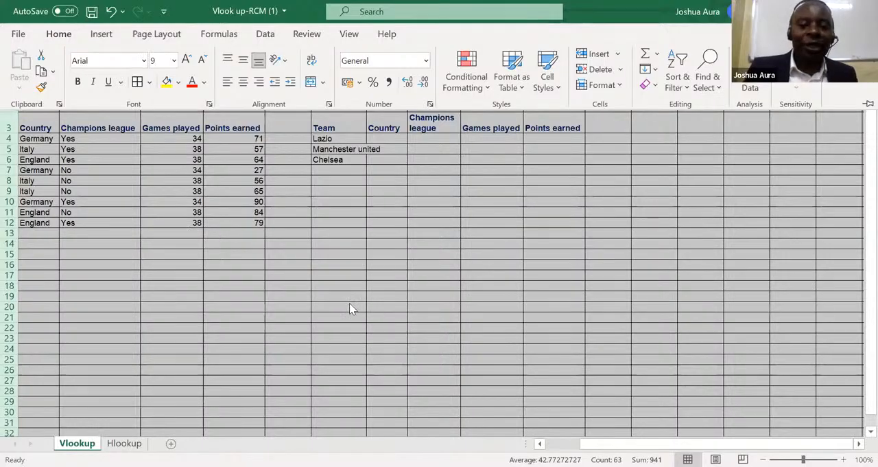
key("ctrl+F1")
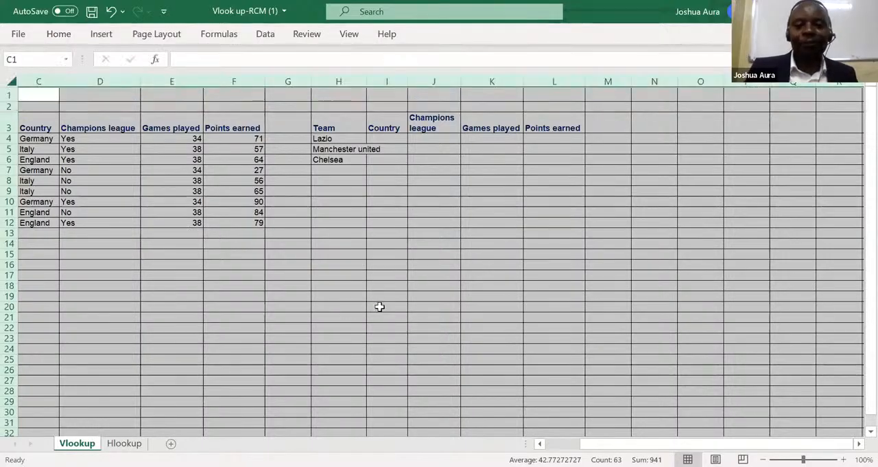
Enter the first person's full name in cell I20.
left_click(379, 307)
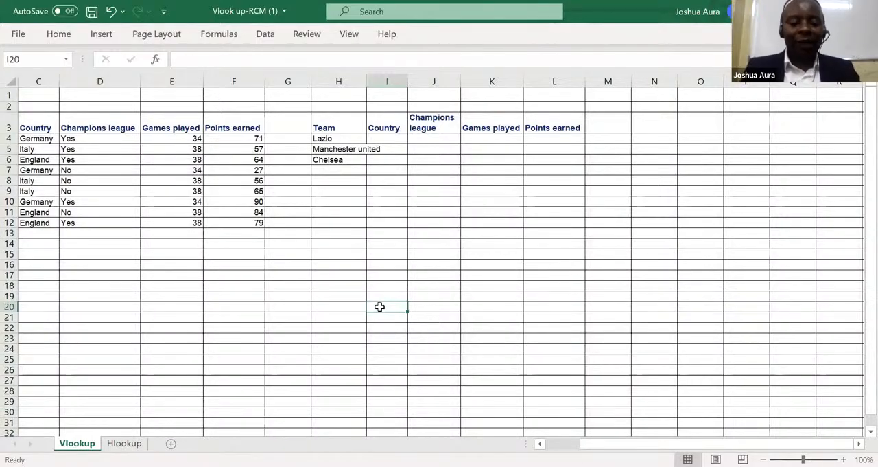
type("Said Salim")
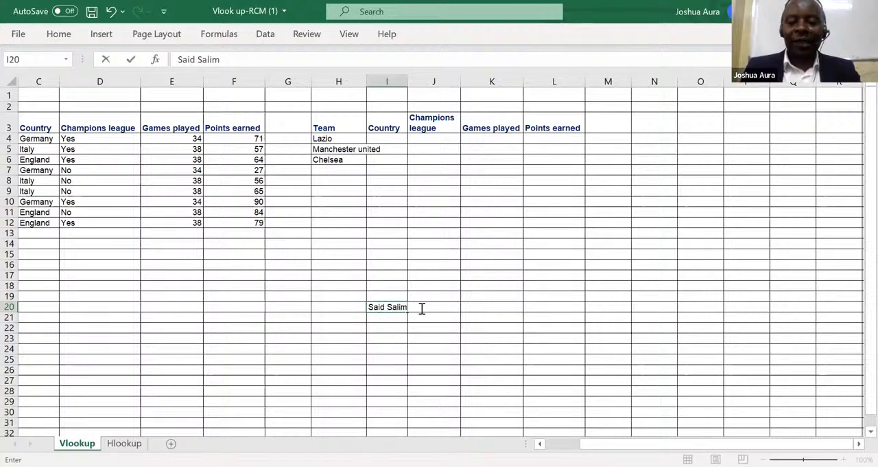
Enter the second person's full name in cell J20 with a capitalised first name.
left_click(421, 308)
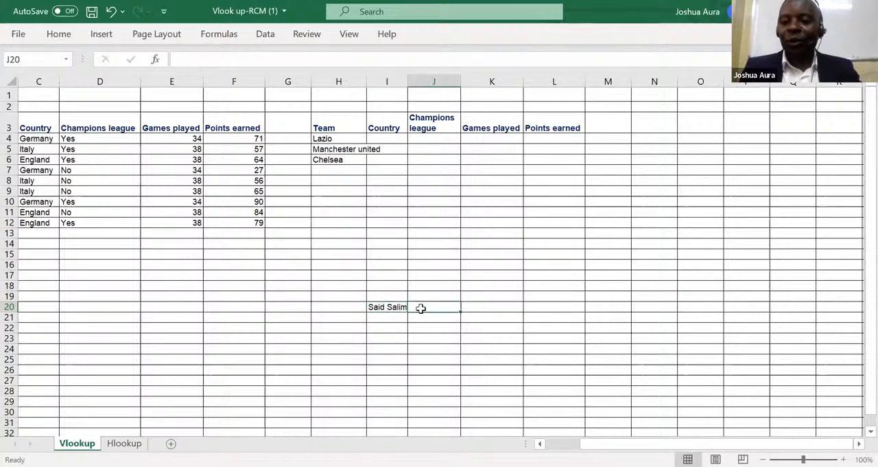
type("james")
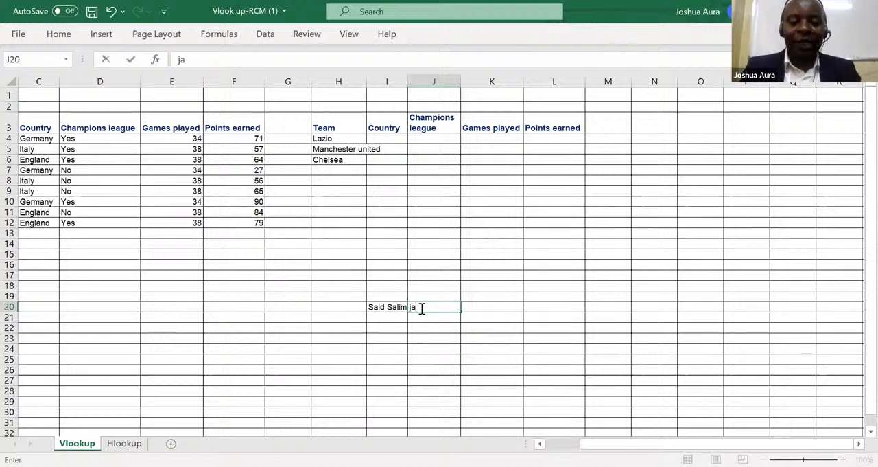
key("BackSpace")
key("BackSpace")
key("BackSpace")
key("BackSpace")
key("BackSpace")
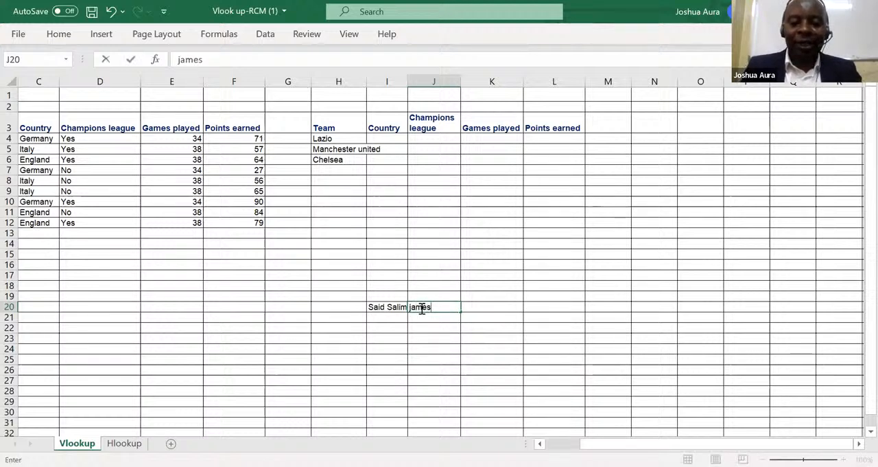
type("Ja")
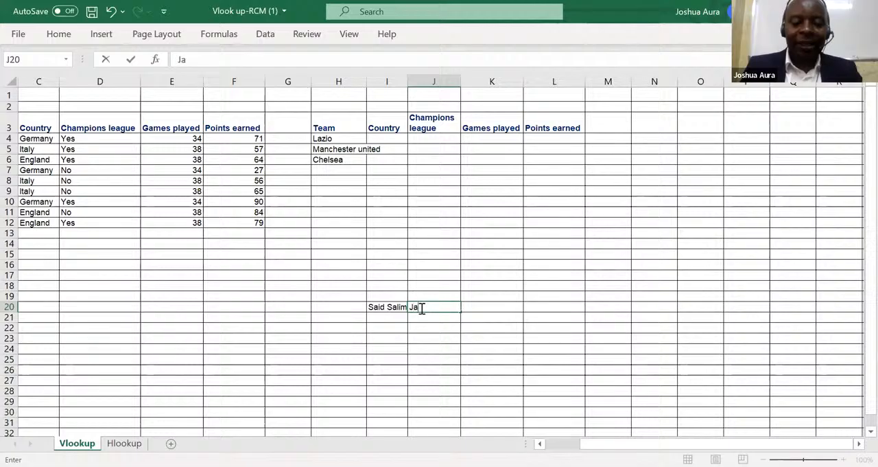
type("mes Ka")
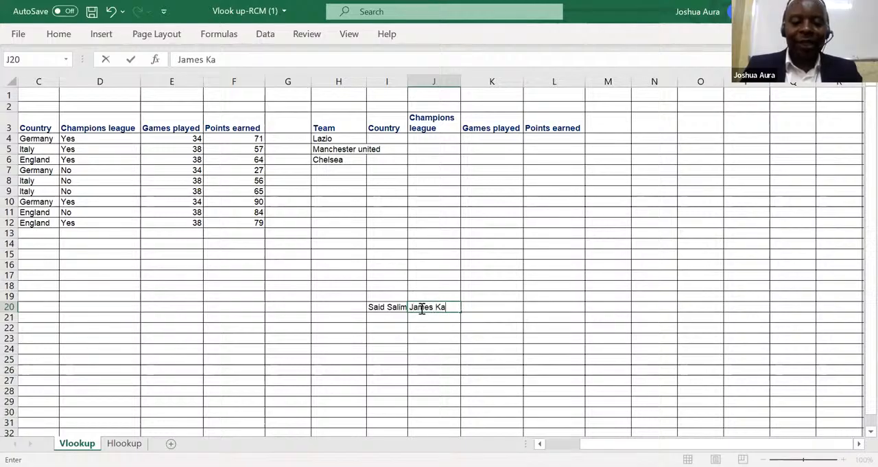
type("riuk")
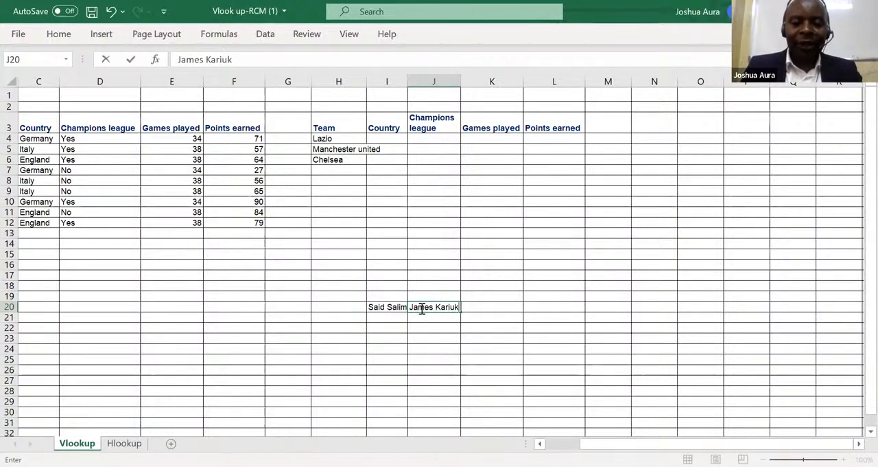
key("Tab")
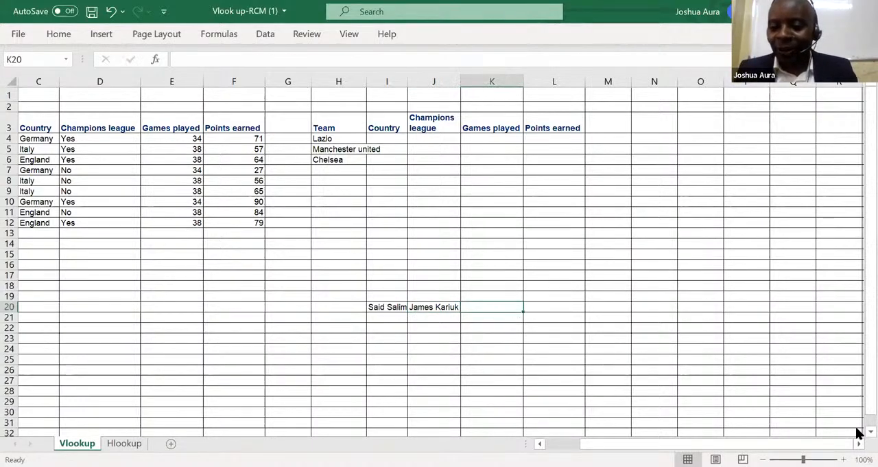
Enter the third person's full name in cell K20.
scroll(859, 432, "down", 1)
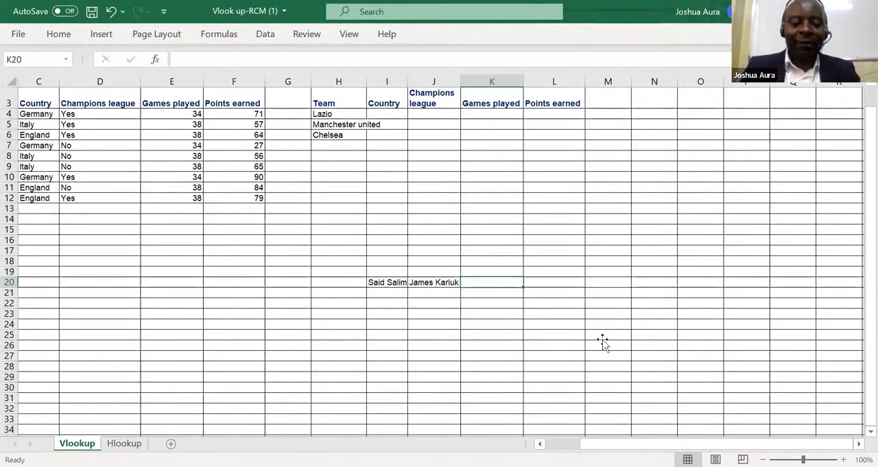
type("Catherine")
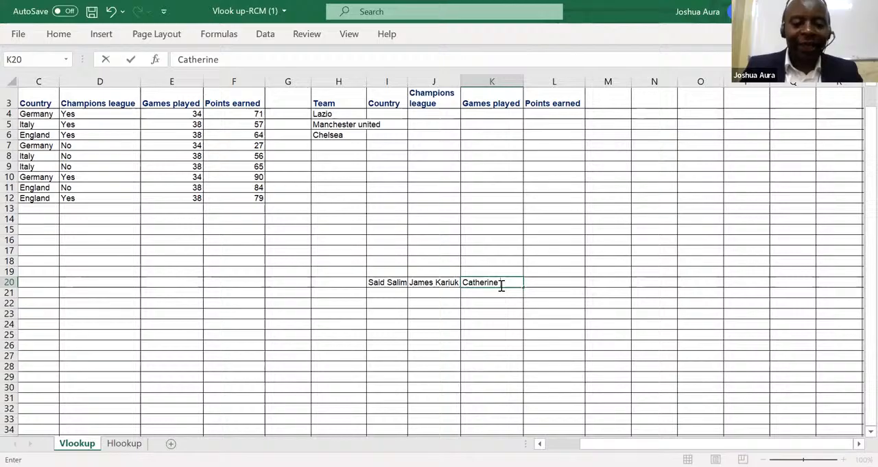
type(" Onga")
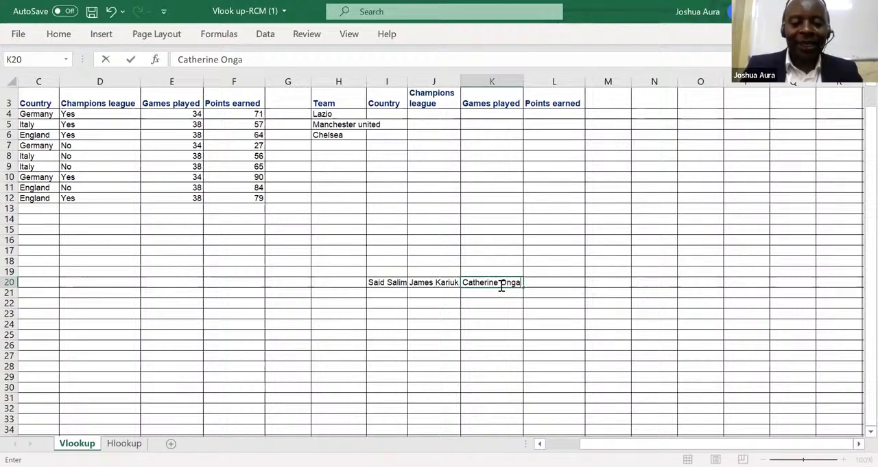
type("yo")
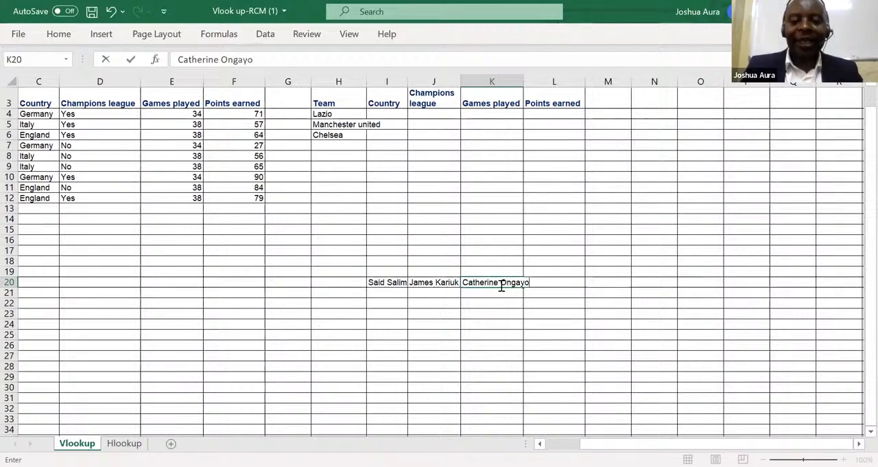
left_click(460, 335)
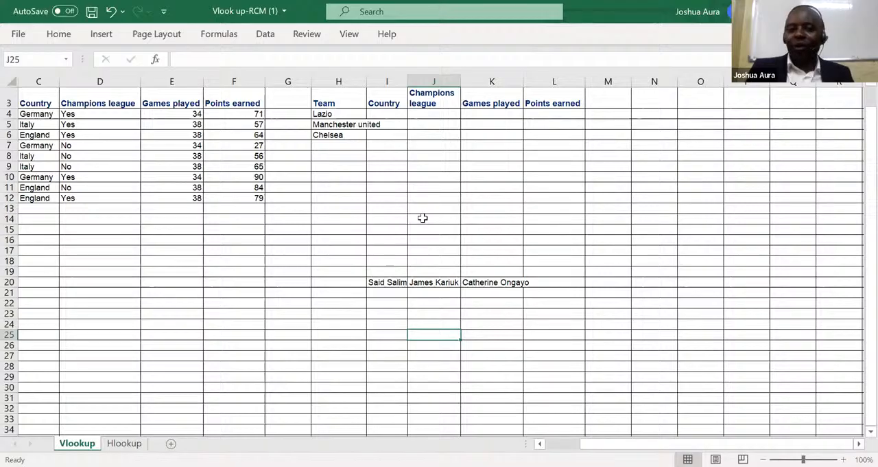
Widen columns I, J and K one by one to fit the names in row 20.
double_click(407, 81)
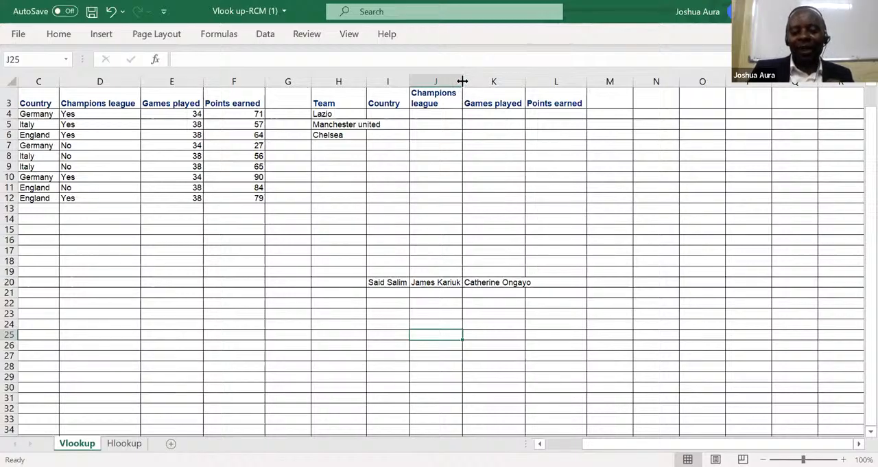
left_click_drag(462, 81, 463, 81)
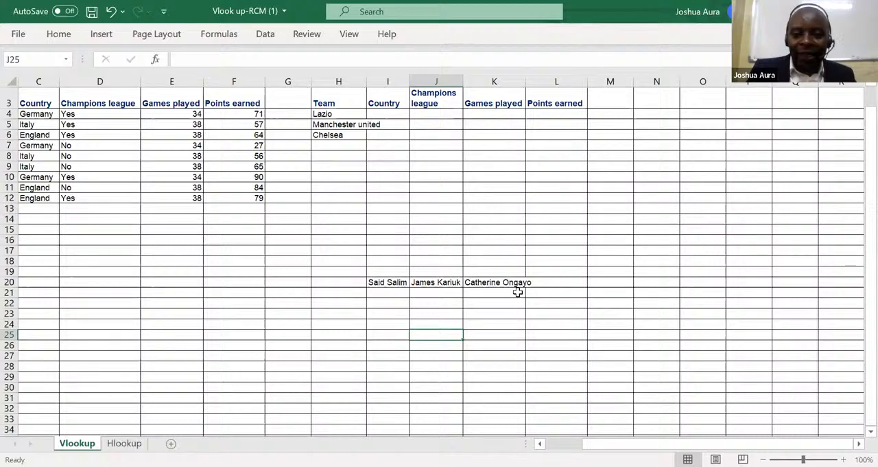
double_click(524, 82)
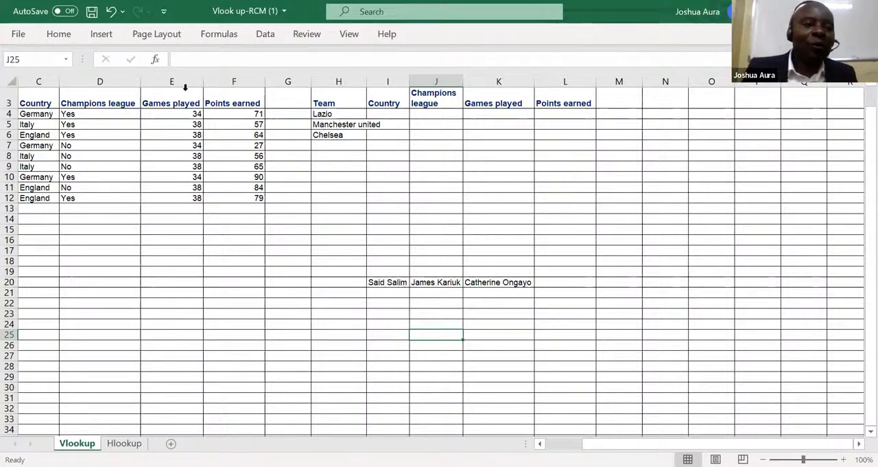
Undo the width changes of columns I, J and K, and restore the name entry in K20.
left_click(112, 12)
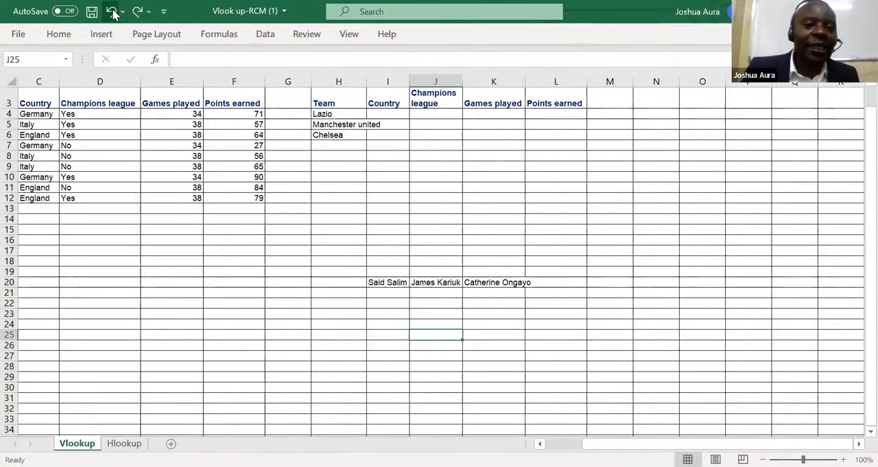
left_click(112, 12)
left_click(112, 11)
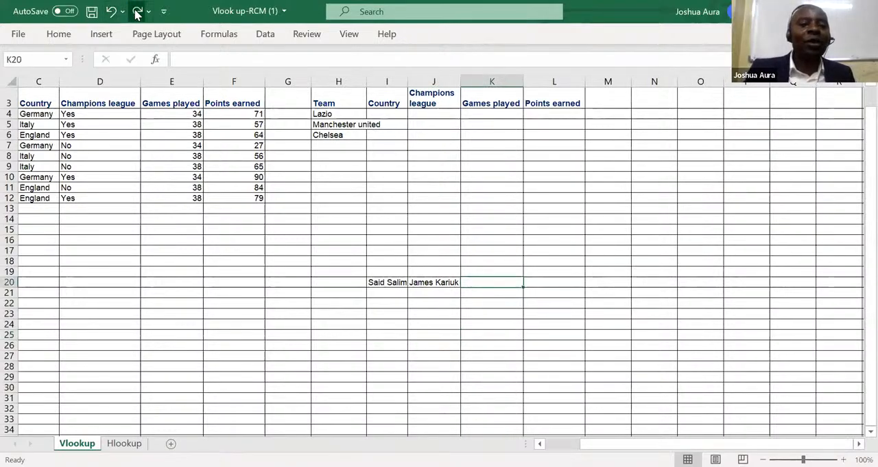
left_click(137, 12)
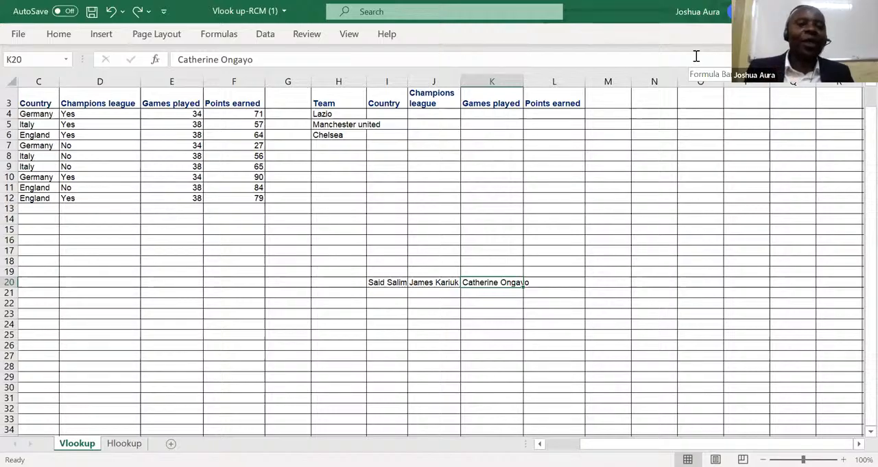
AutoFit the widths of all columns in the worksheet to their contents at once.
left_click(11, 81)
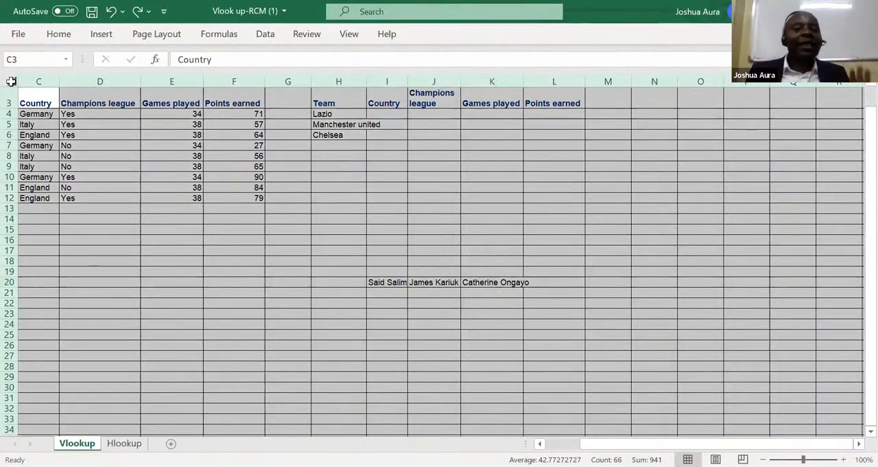
double_click(60, 81)
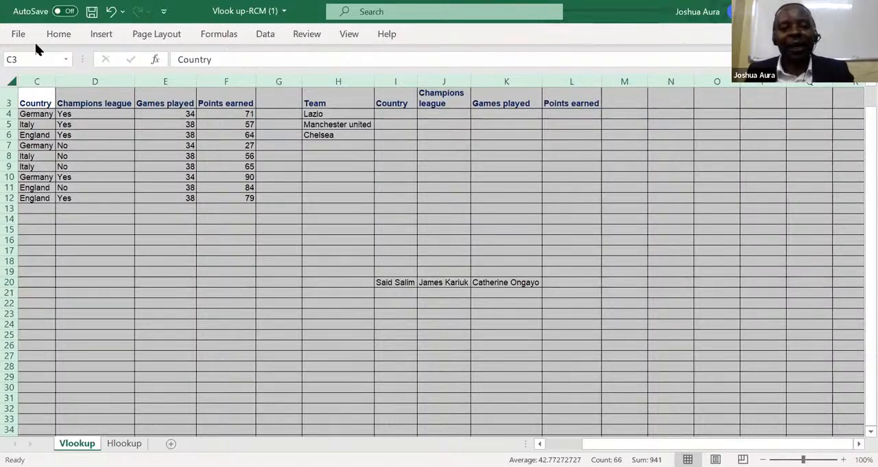
left_click(10, 81)
left_click(13, 82)
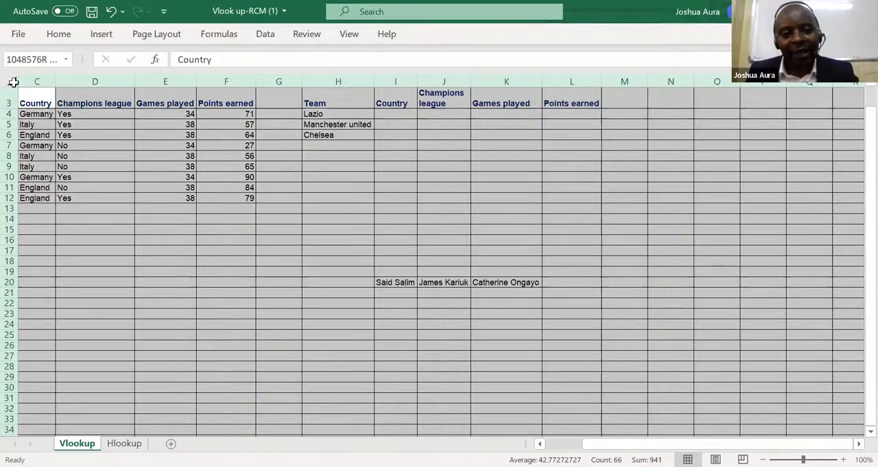
left_click(107, 259)
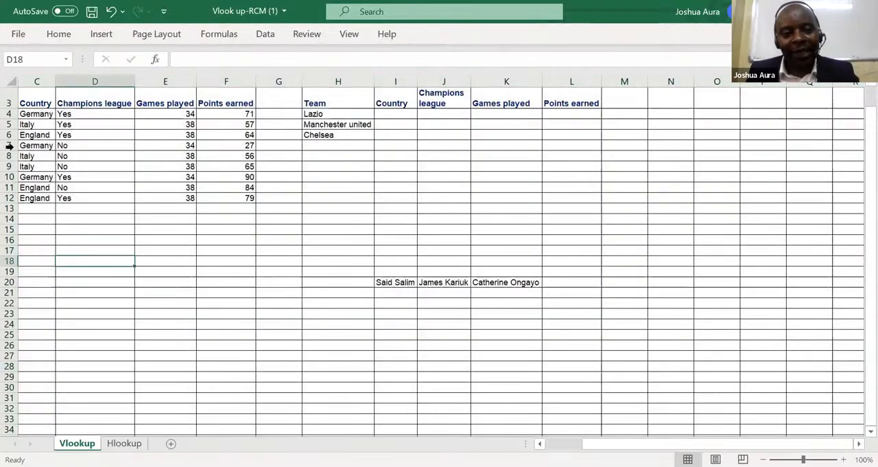
left_click(12, 81)
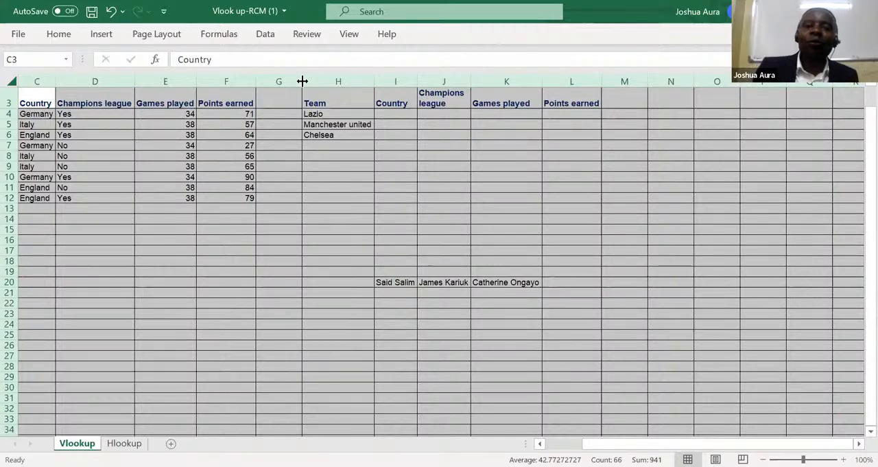
Total the Games played column in cell E13 with a SUM formula over E4:E12.
left_click(186, 209)
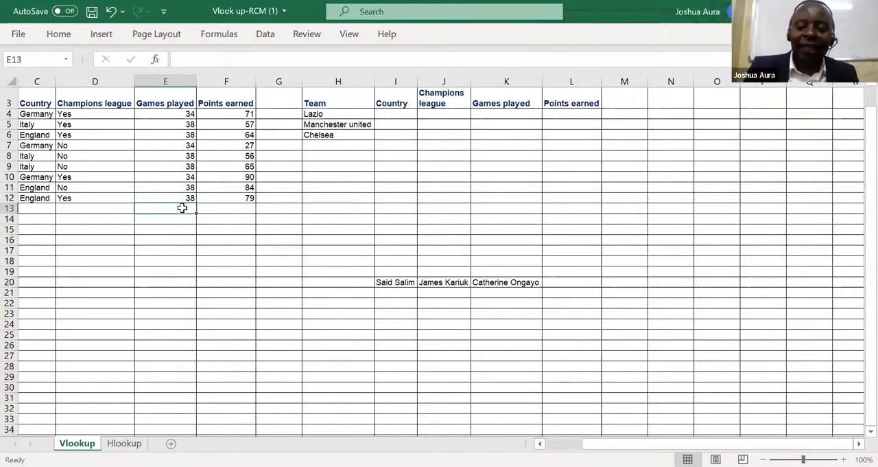
type("=")
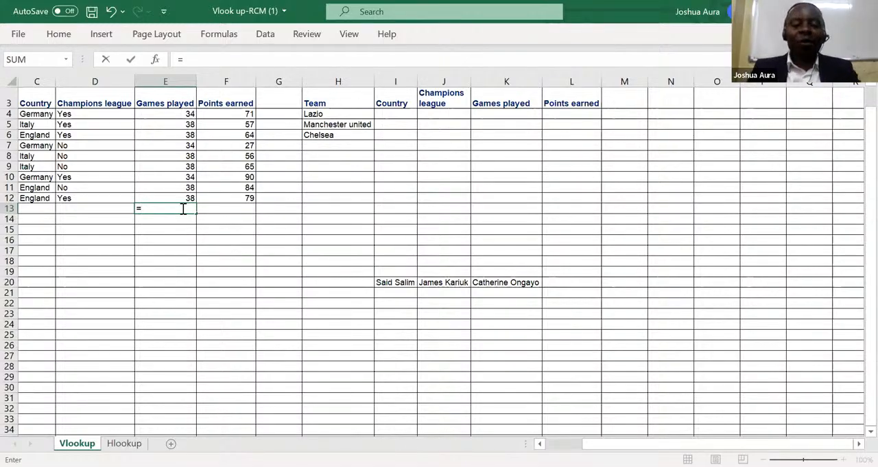
type("sum")
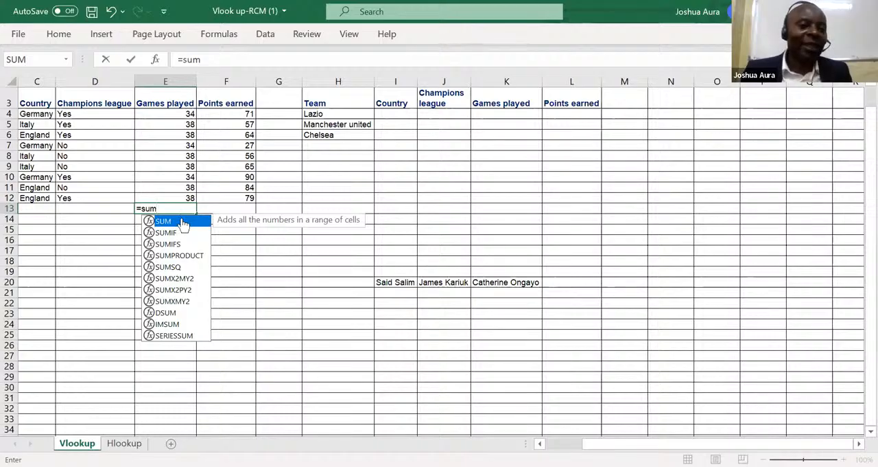
double_click(183, 223)
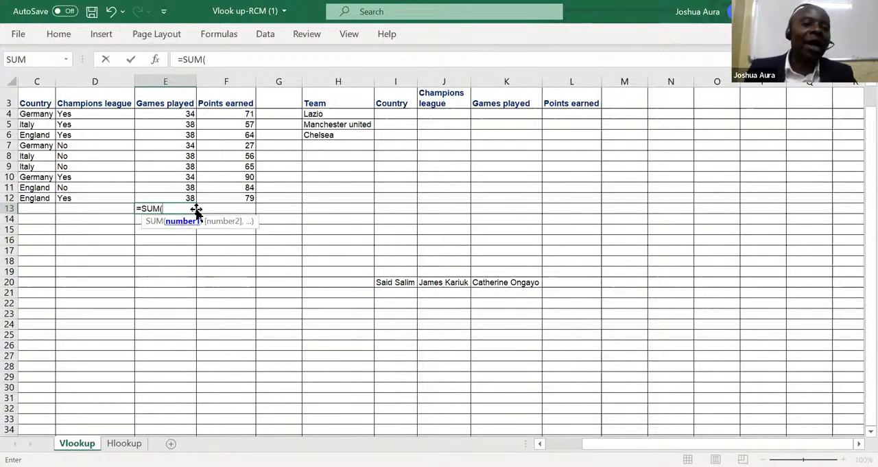
left_click(186, 114)
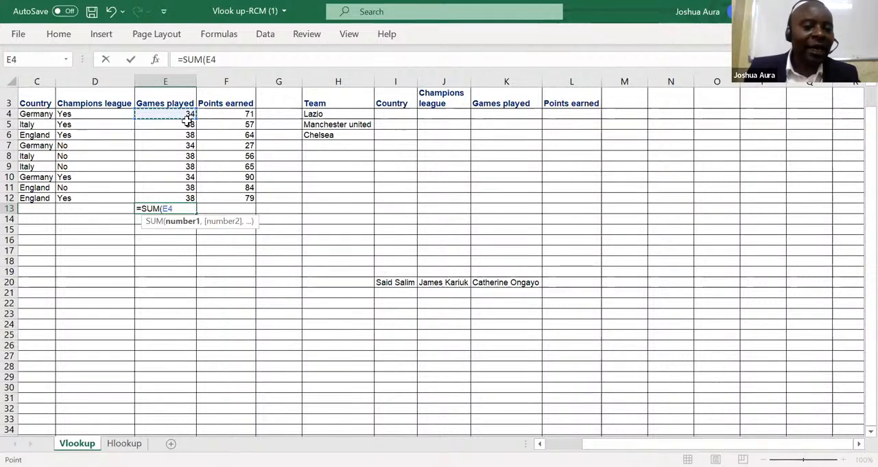
left_click_drag(196, 186, 190, 193)
key("Return")
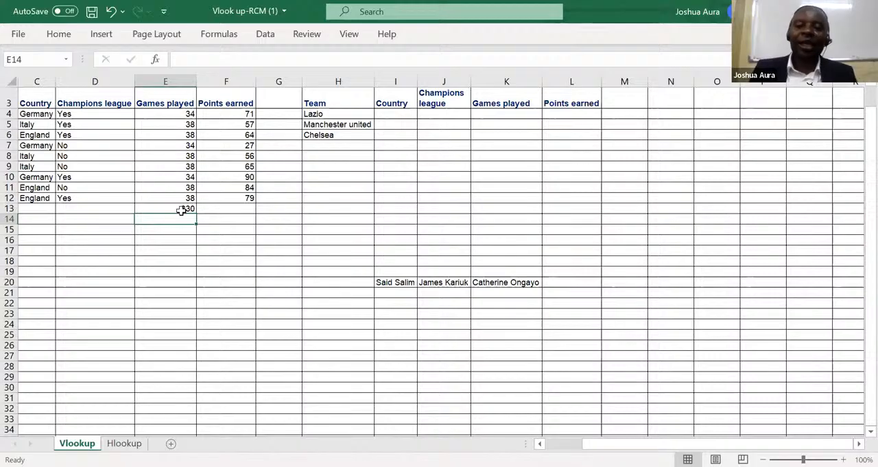
Undo the Games played total in cell E13 and recreate it with AutoSum over E4:E12.
left_click(190, 207)
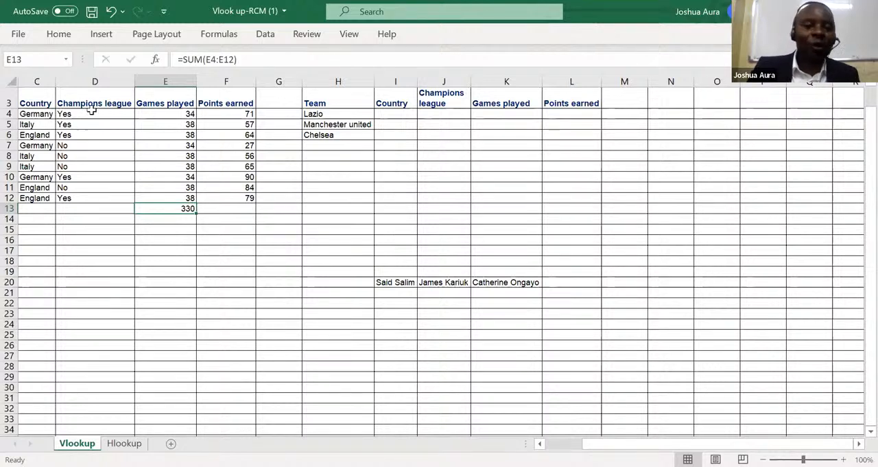
left_click(112, 11)
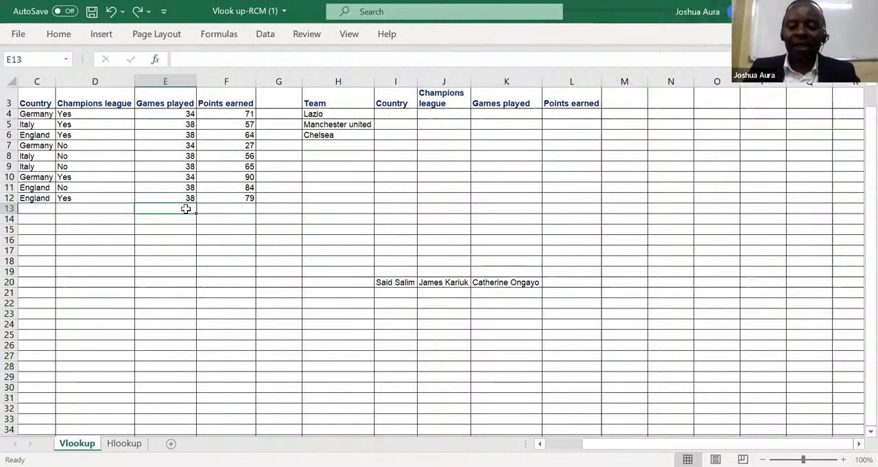
key("alt+equal")
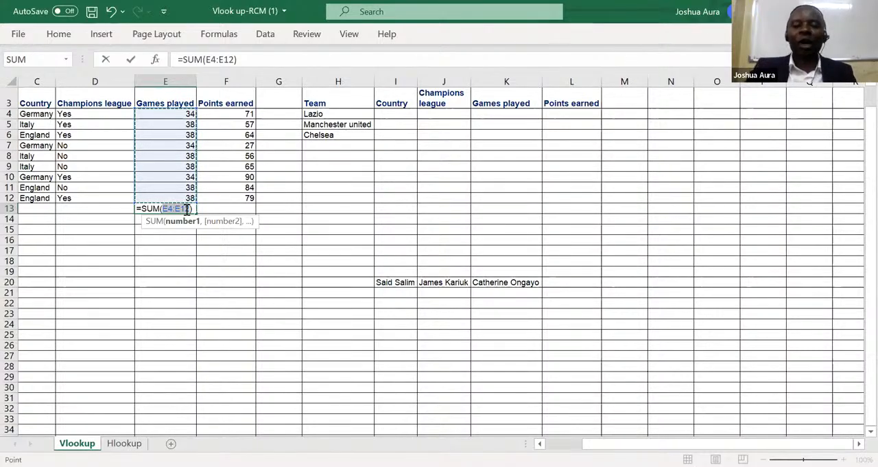
key("Return")
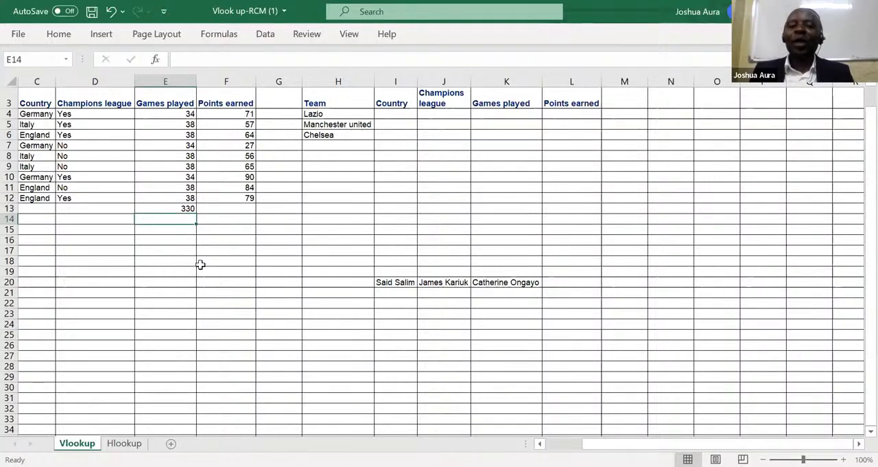
Enter 90, 78 and 45 in cells G23 to G25 and total them in G26 with AutoSum.
left_click(280, 312)
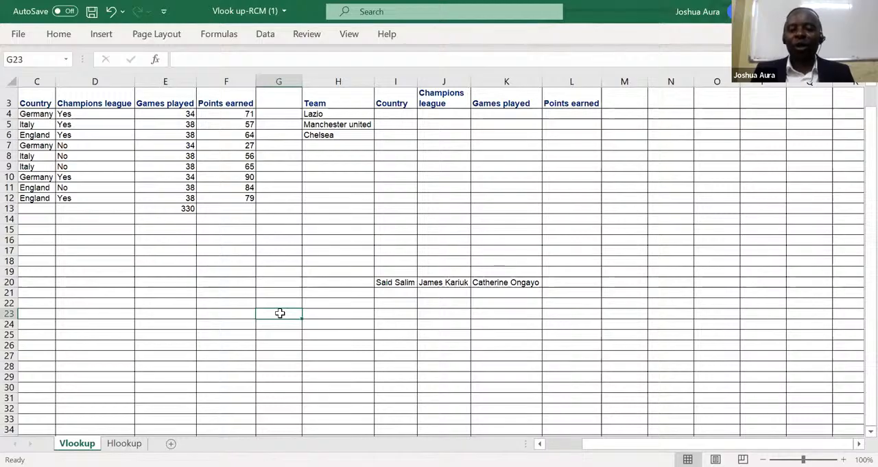
type("90")
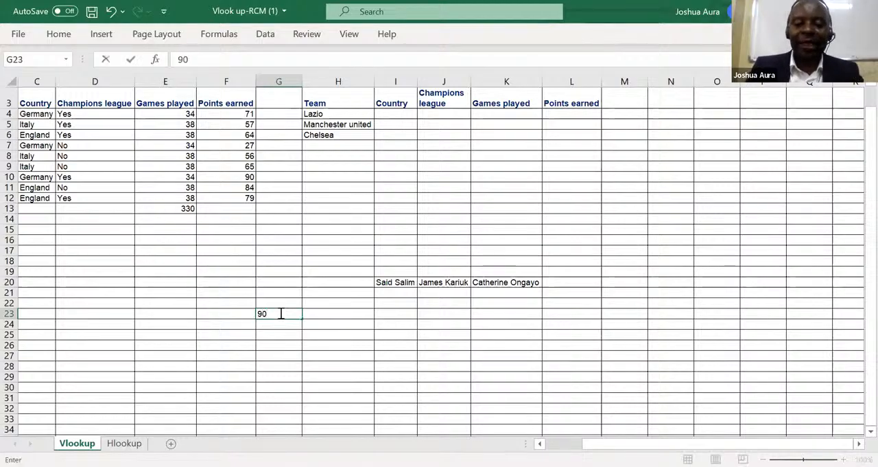
key("Return")
type("78")
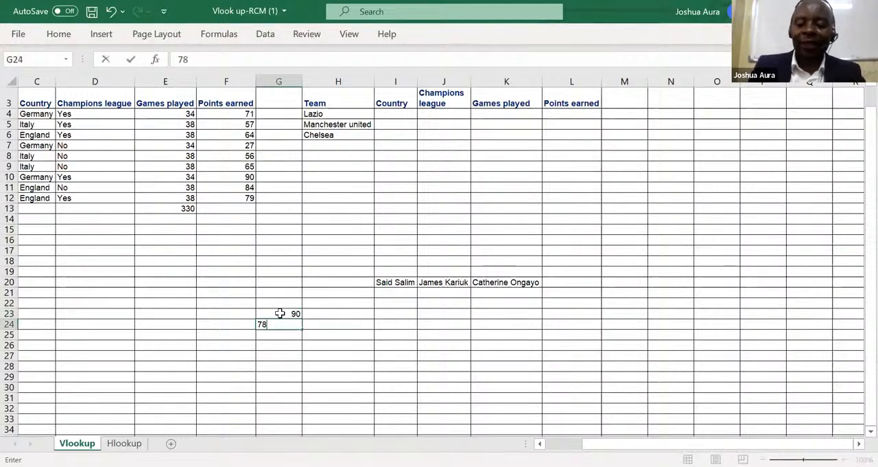
key("Return")
type("45")
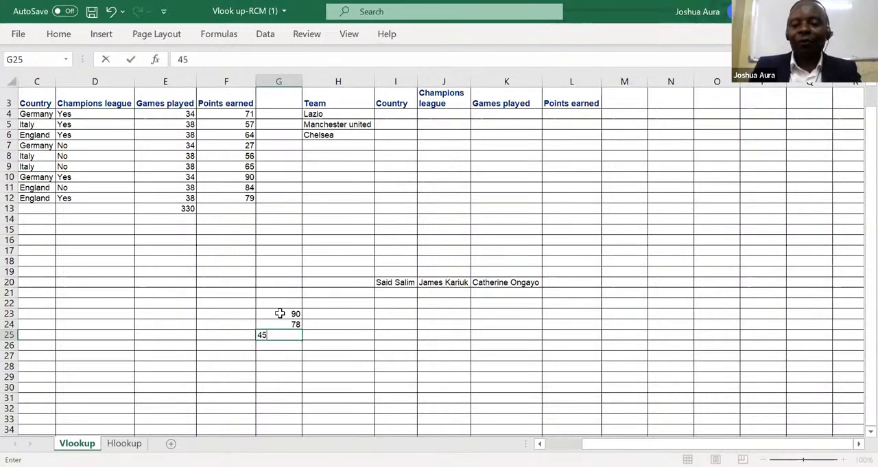
key("Return")
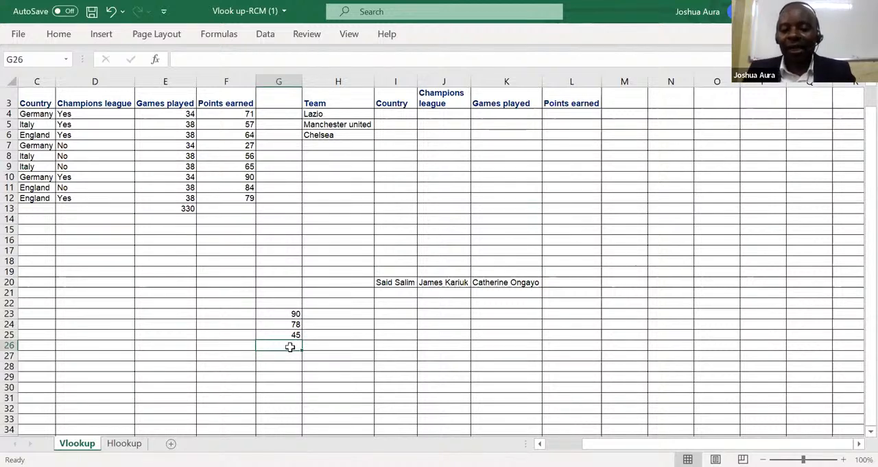
key("alt+equal")
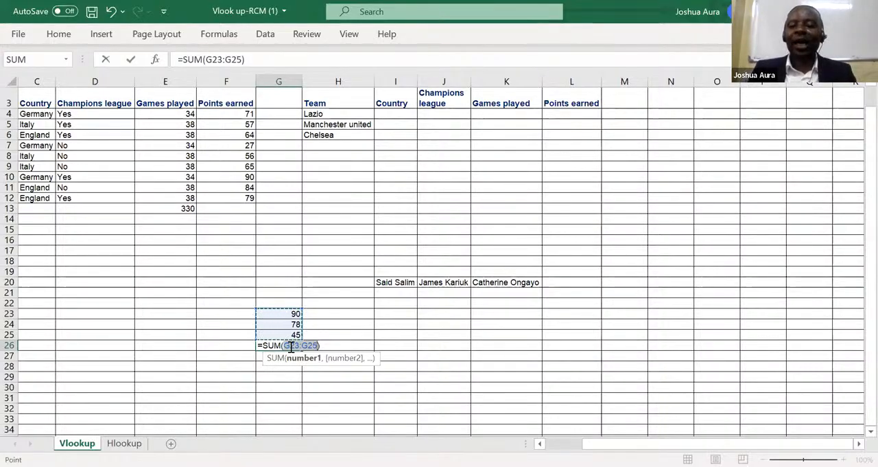
key("Return")
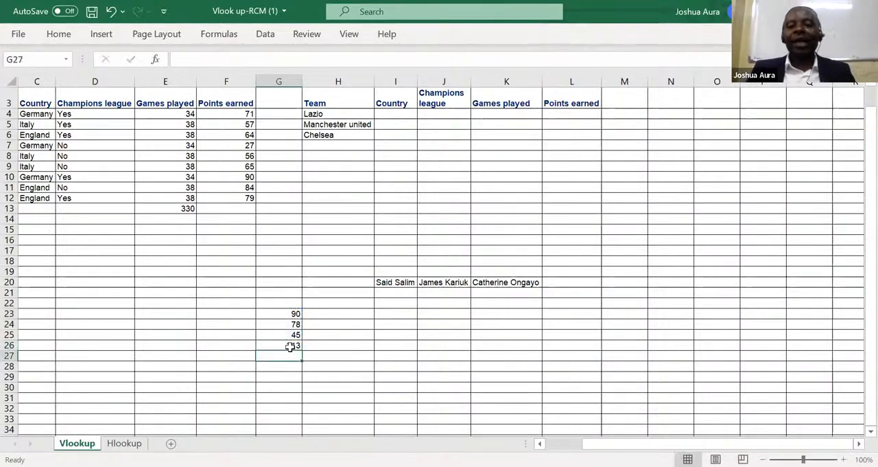
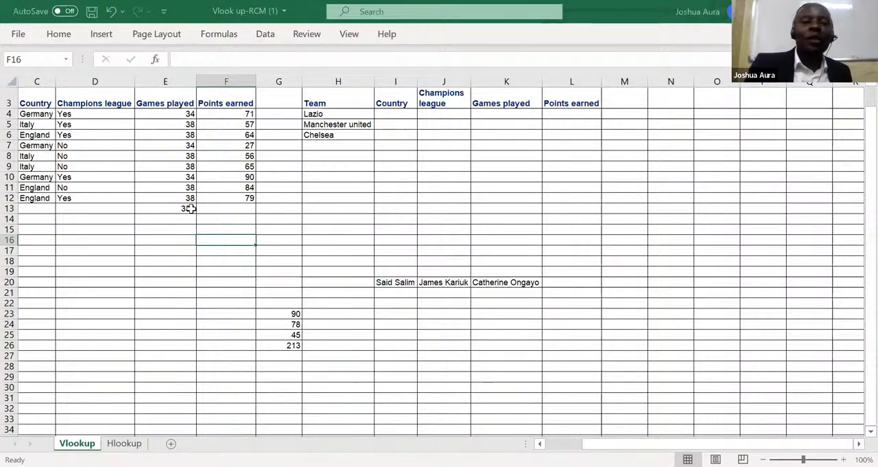
Enter 45, 56 and 34 in cells H23 to H25, beside the existing figures in column G.
left_click(344, 313)
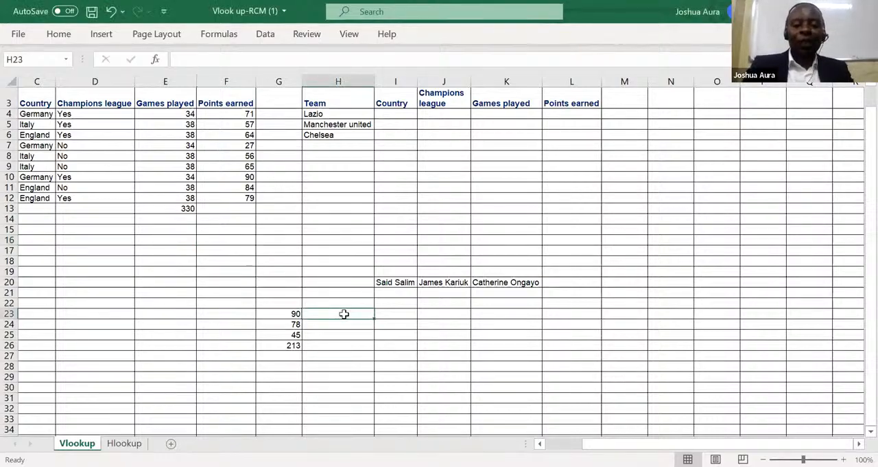
type("45")
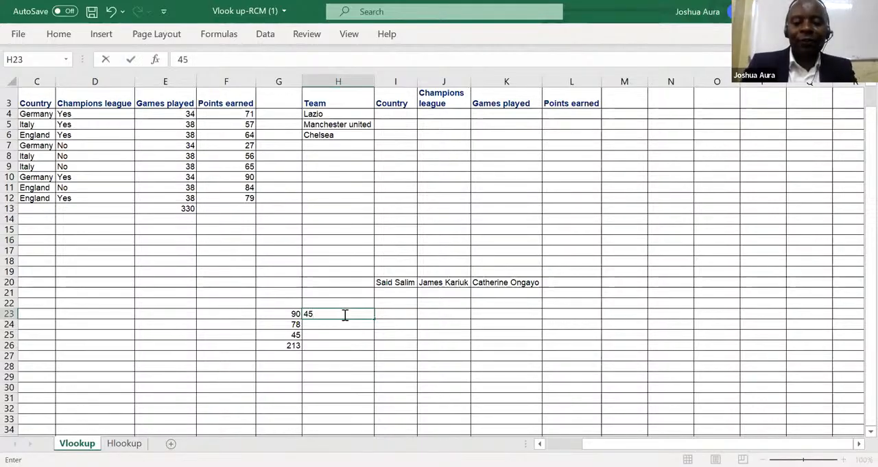
key("Return")
type("56")
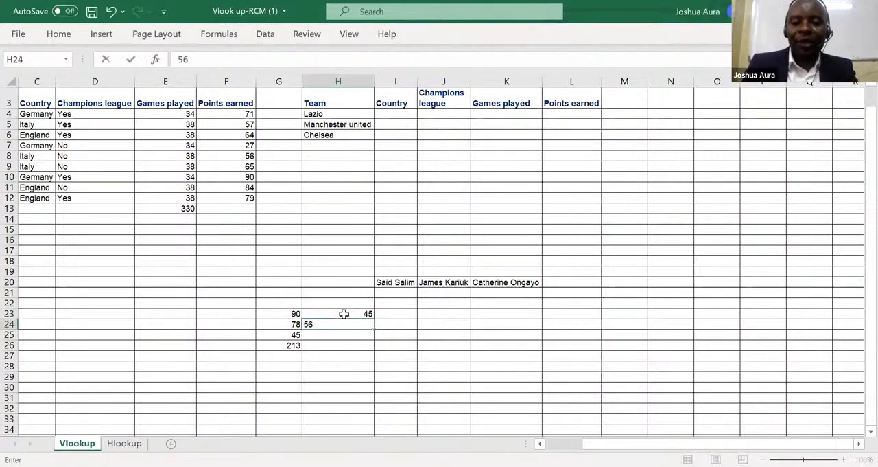
key("Return")
type("34")
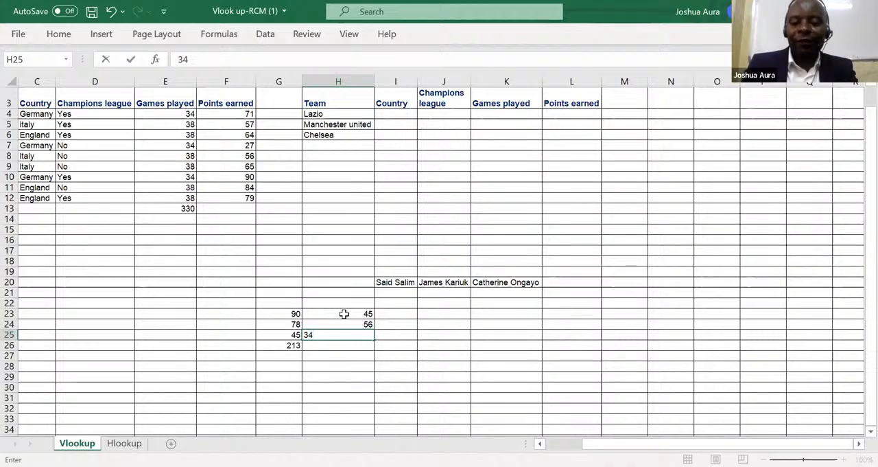
key("Return")
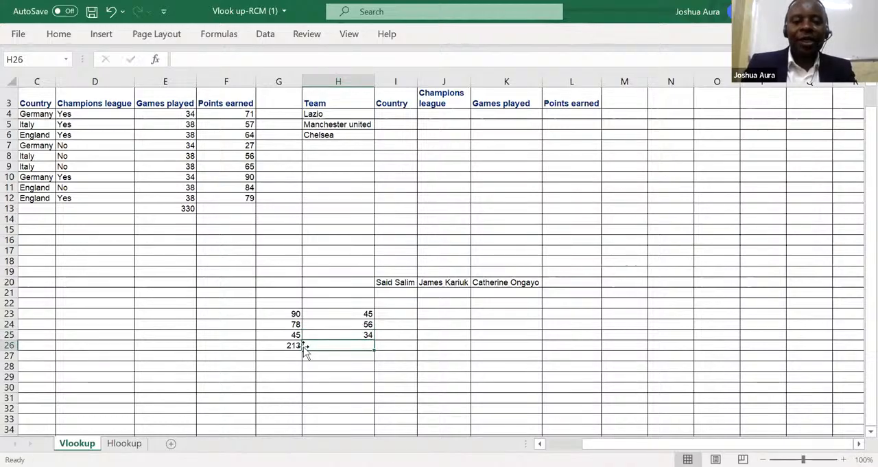
Clear the total from cell G26.
left_click(294, 346)
key("BackSpace")
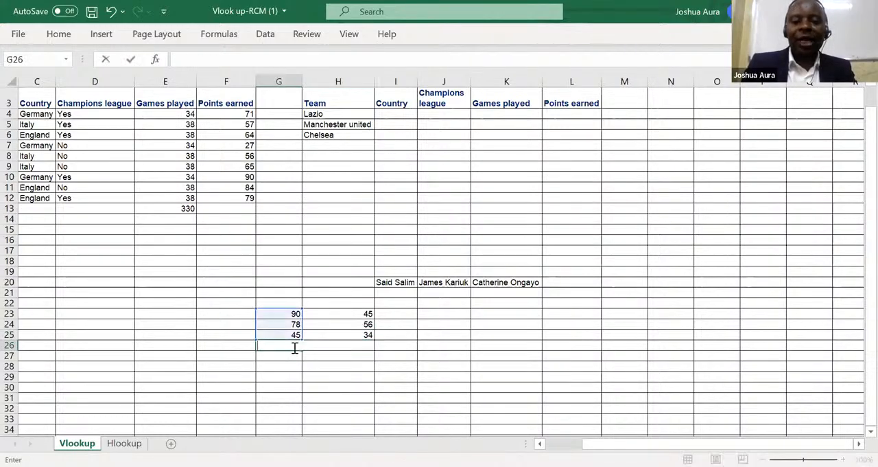
left_click(294, 372)
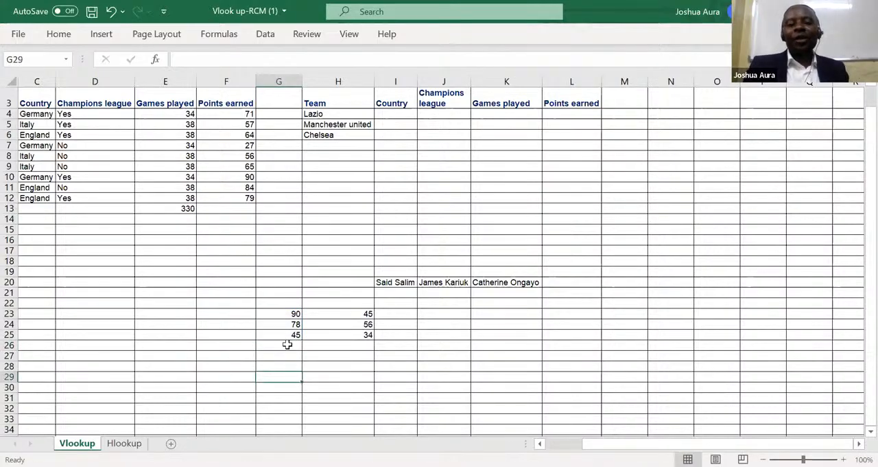
Add the headings CPA in G22 and ACCA in H22 above the two columns of figures.
left_click(286, 301)
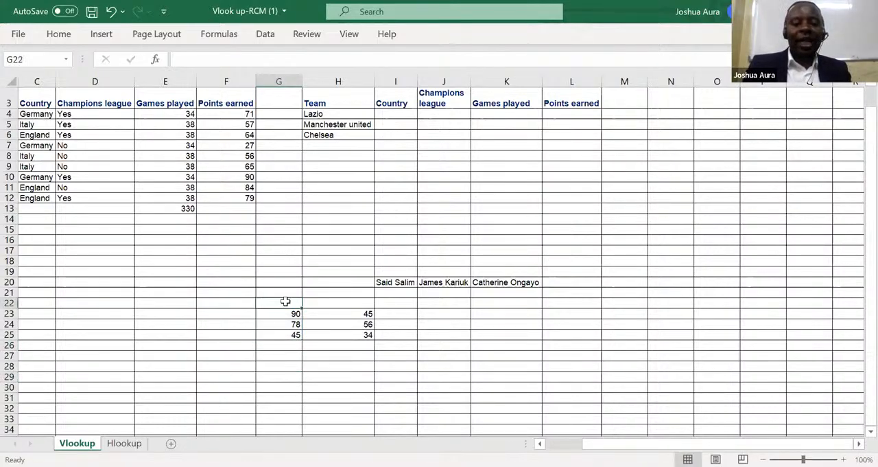
type("Cp")
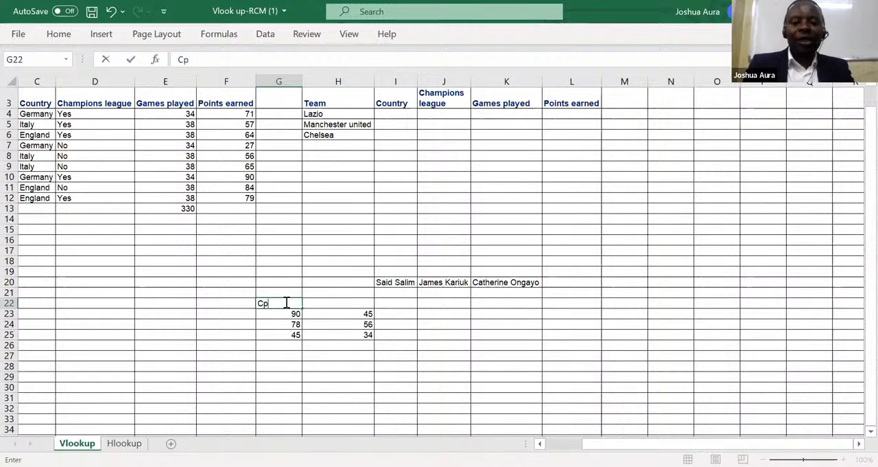
key("BackSpace")
key("BackSpace")
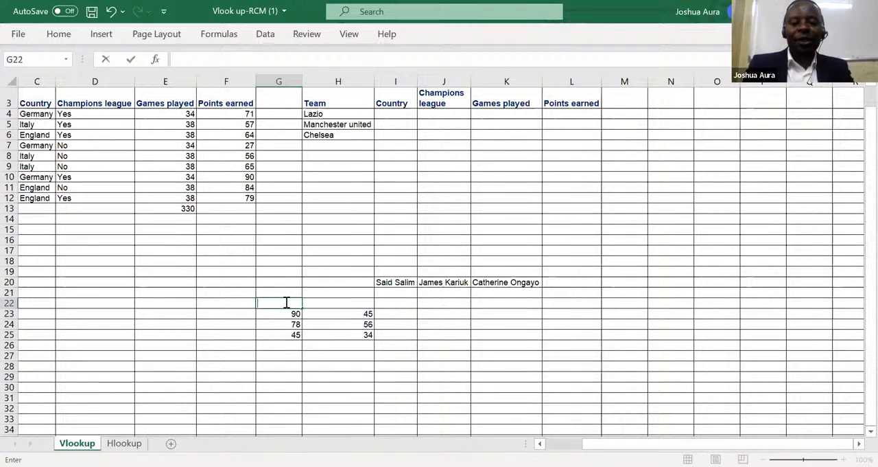
type("A")
key("BackSpace")
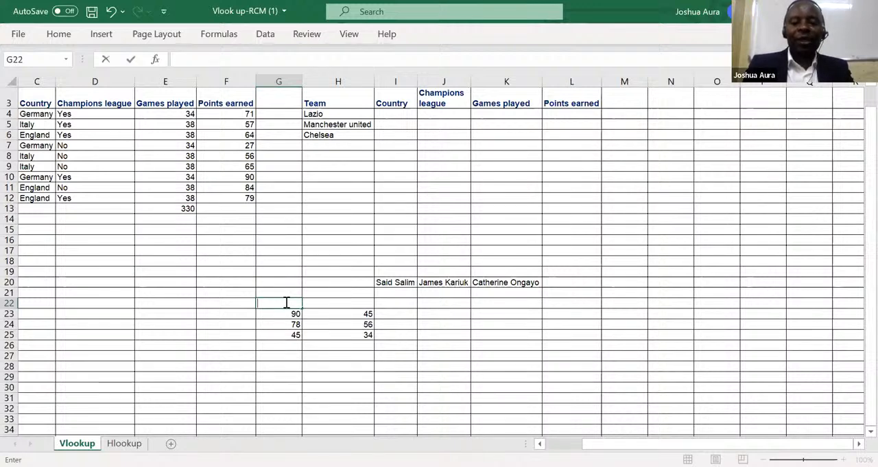
type("CPA")
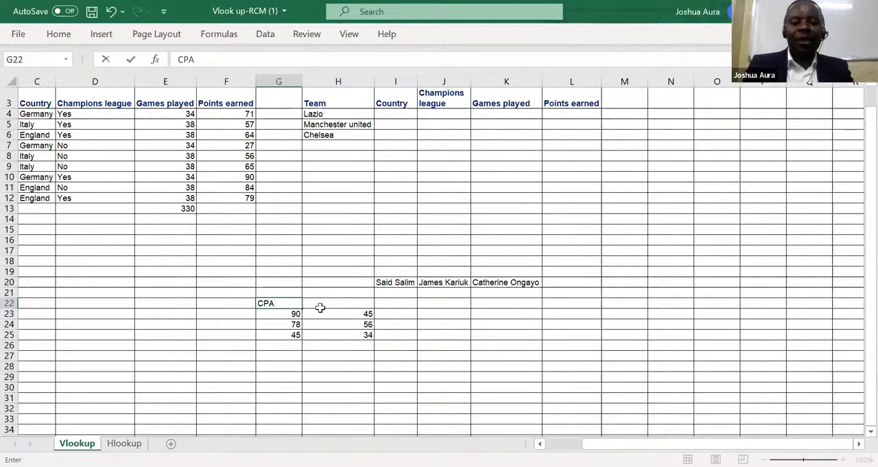
left_click(335, 304)
type("ACCA")
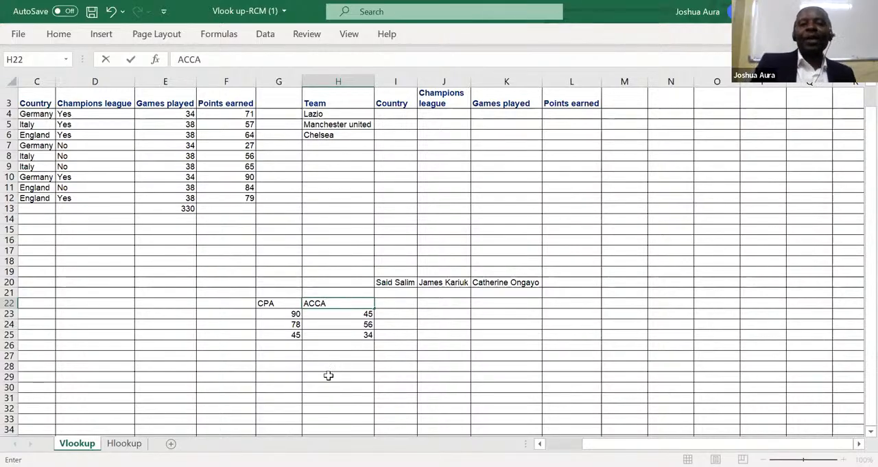
Enter the years 2018, 2019 and 2020 in cells F23 to F25 as row labels.
left_click(236, 313)
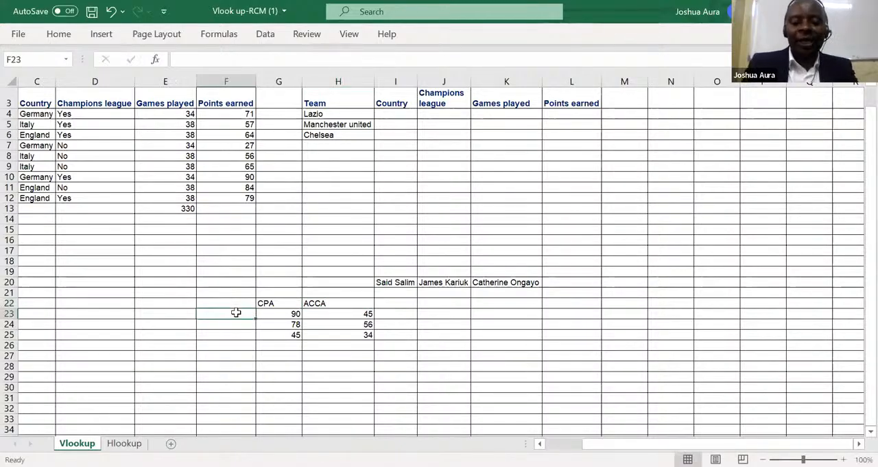
type("2018")
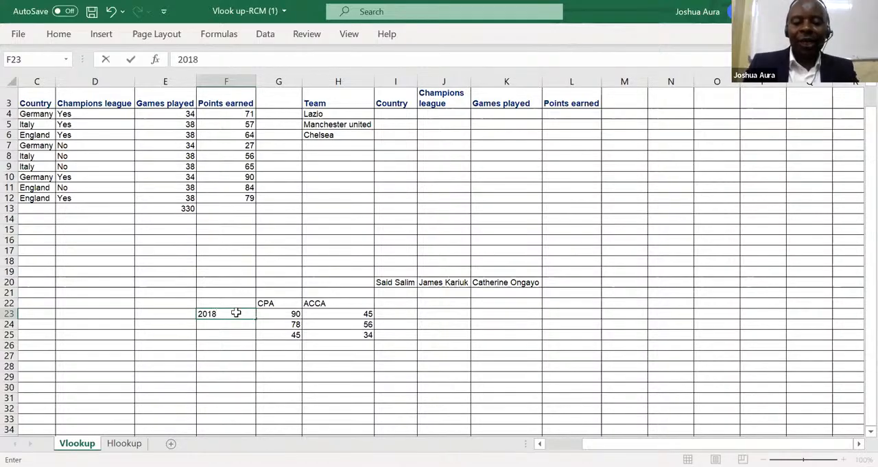
key("Return")
type("208")
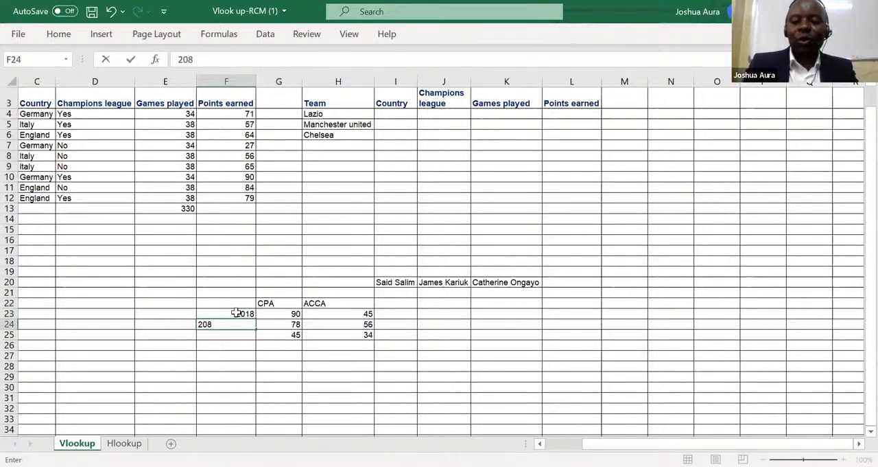
key("BackSpace")
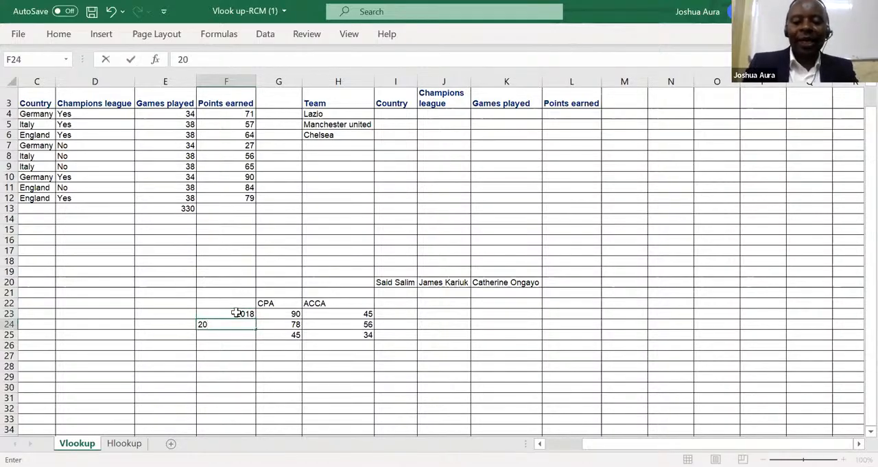
type("19")
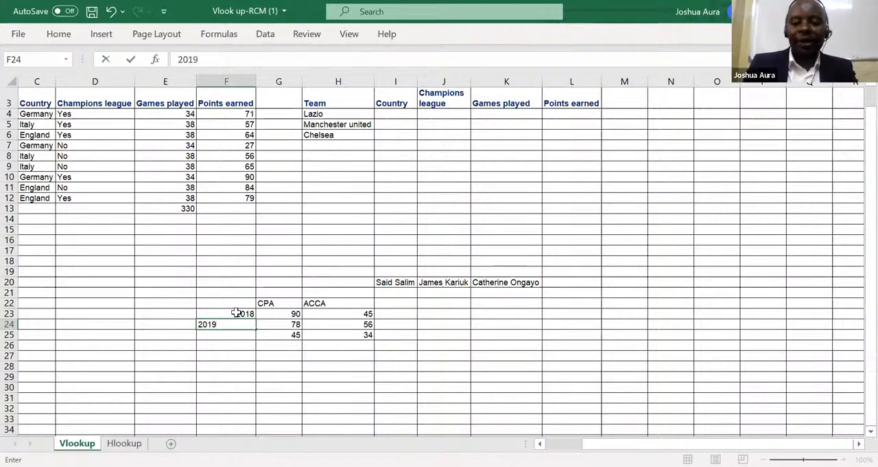
key("ctrl+Return")
key("Return")
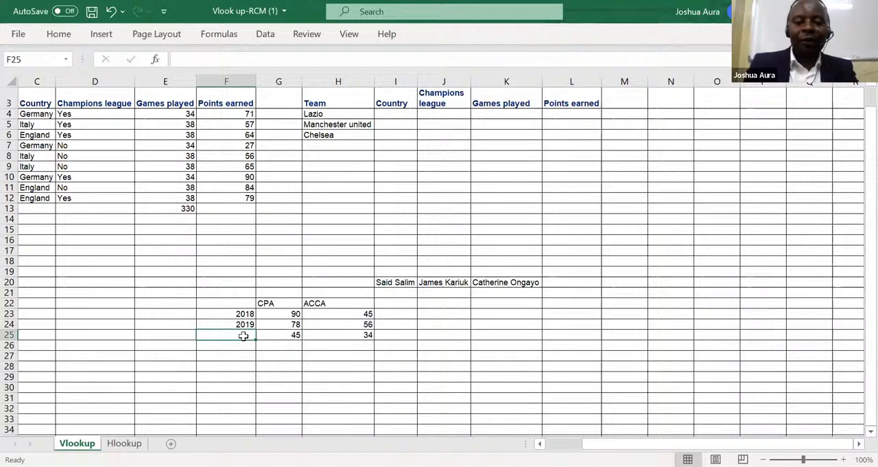
type("202")
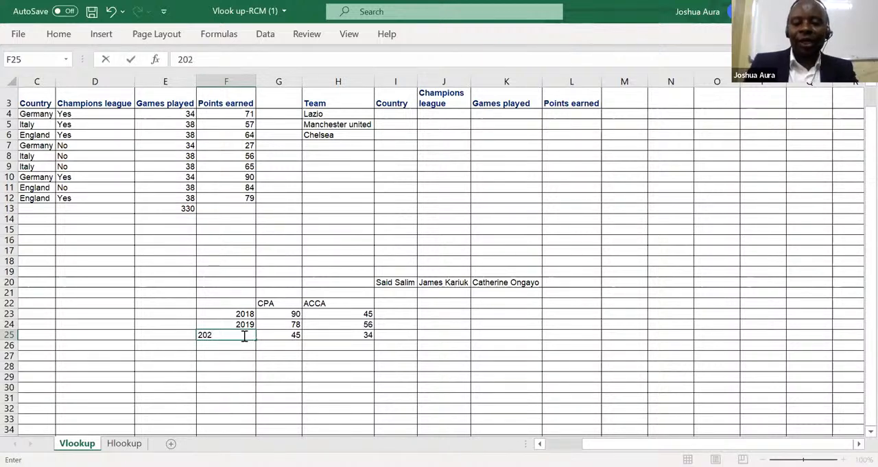
type("0")
key("Return")
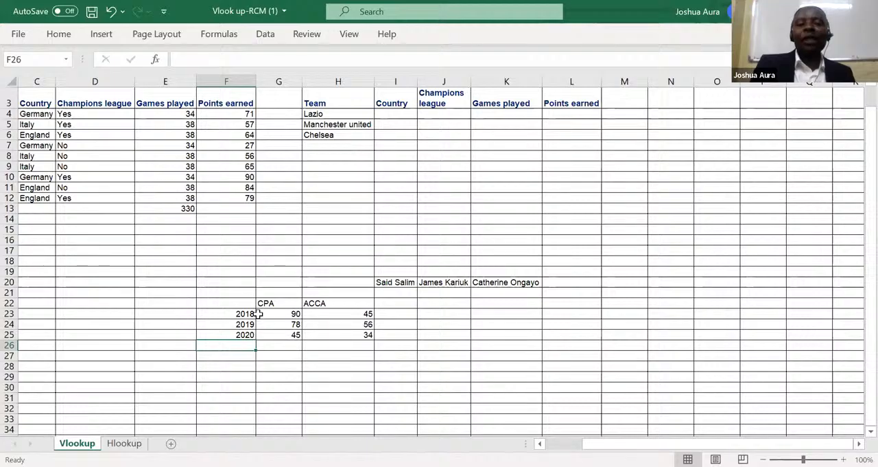
Total the CPA column in cell G26 with AutoSum over G23:G25.
left_click(291, 345)
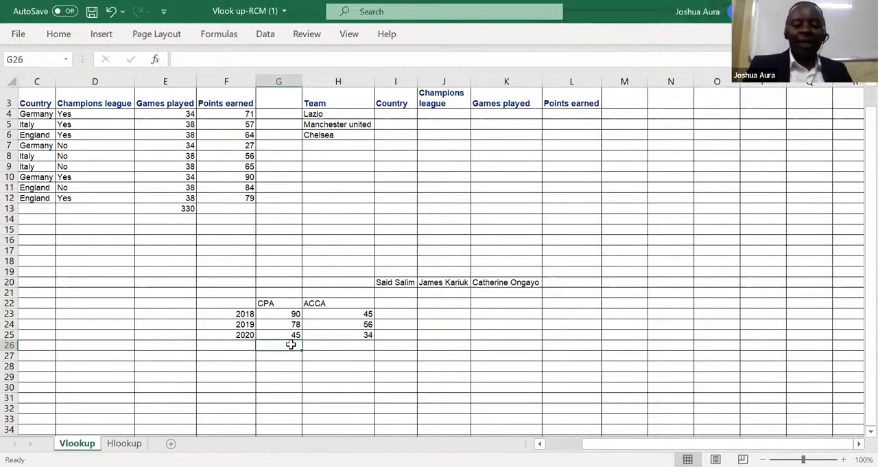
key("alt+equal")
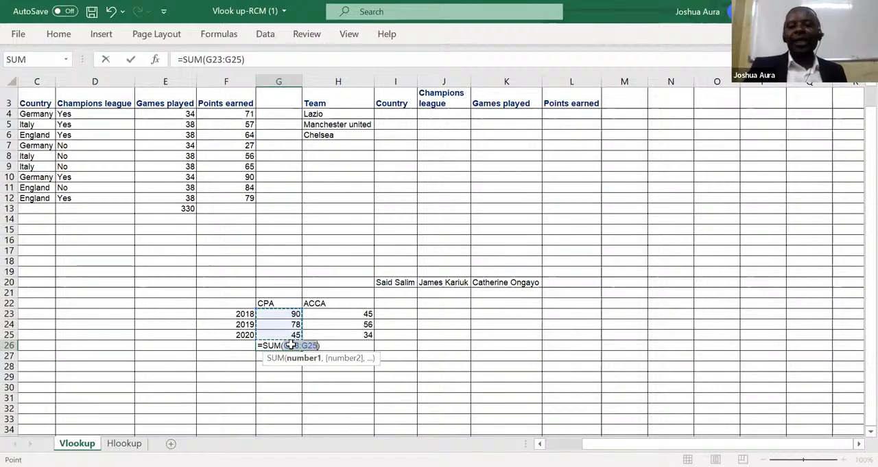
key("Return")
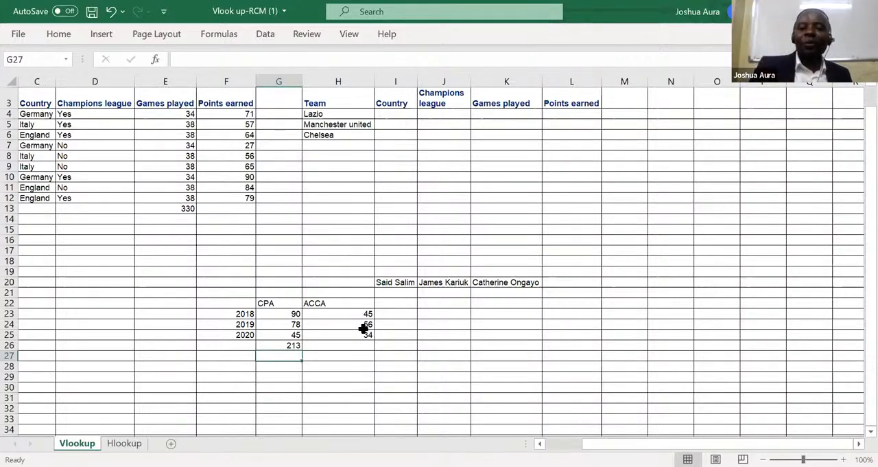
Copy the CPA total formula from G26 across to H26, and undo the fill.
left_click(284, 345)
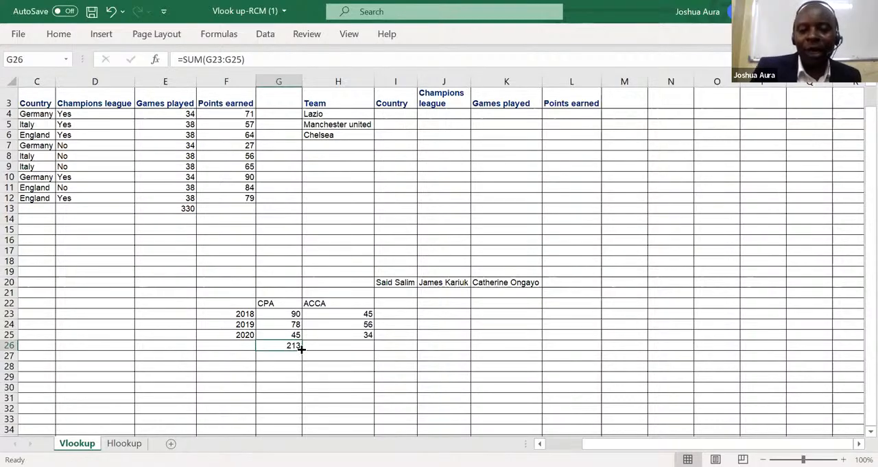
left_click_drag(301, 348, 371, 349)
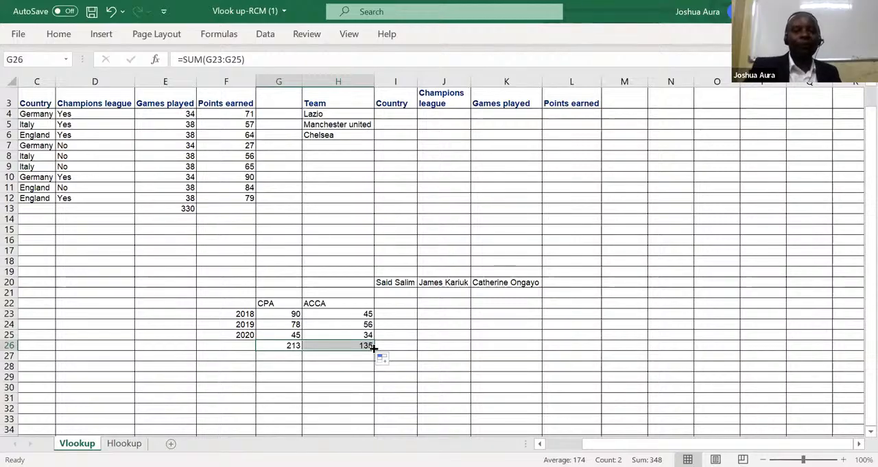
left_click(111, 11)
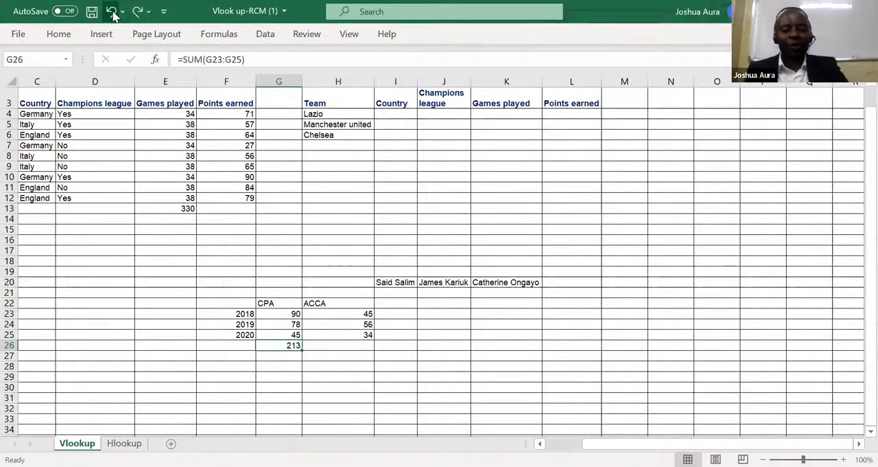
Extend the SUM formula in G26 across H26 to L26, undoing and redoing the fill.
left_click(112, 12)
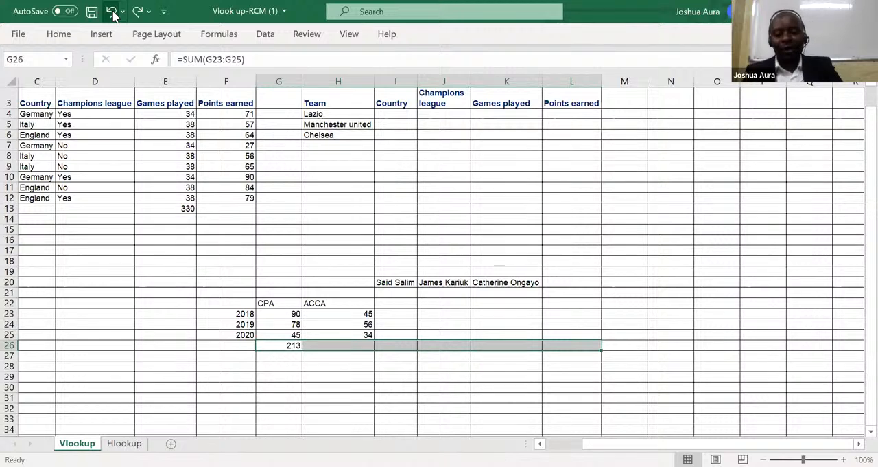
key("ctrl+y")
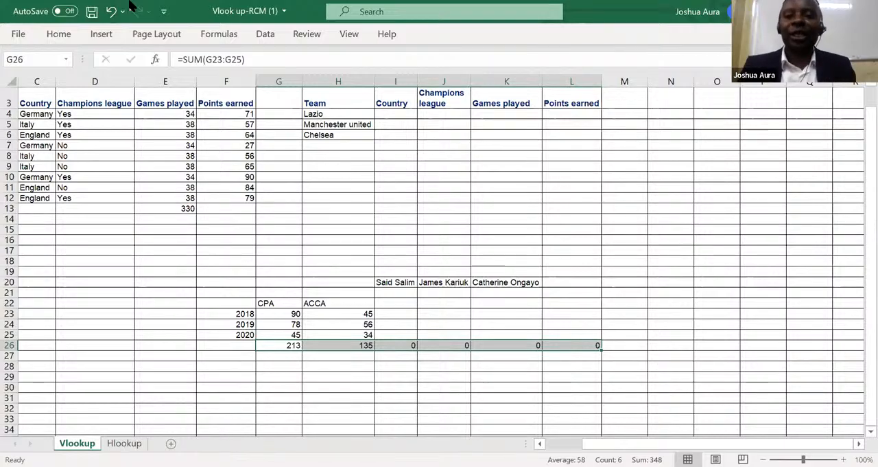
left_click(130, 5)
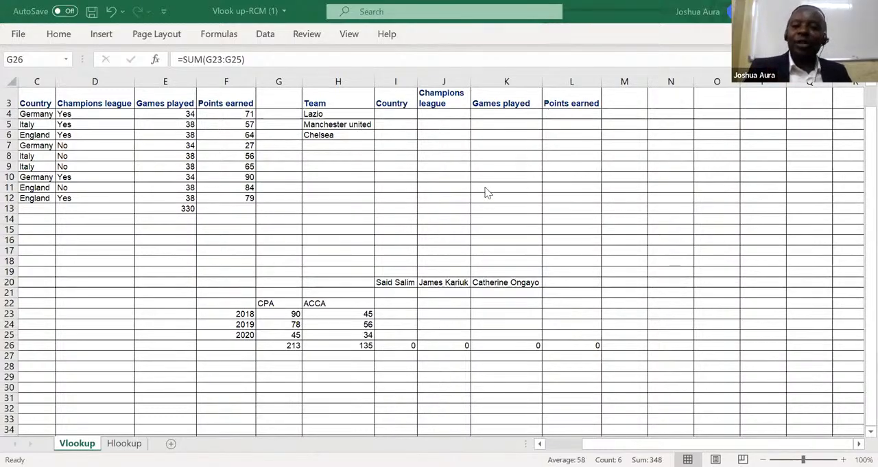
Delete the SUM formula under the ACCA column in cell H26.
left_click(413, 345)
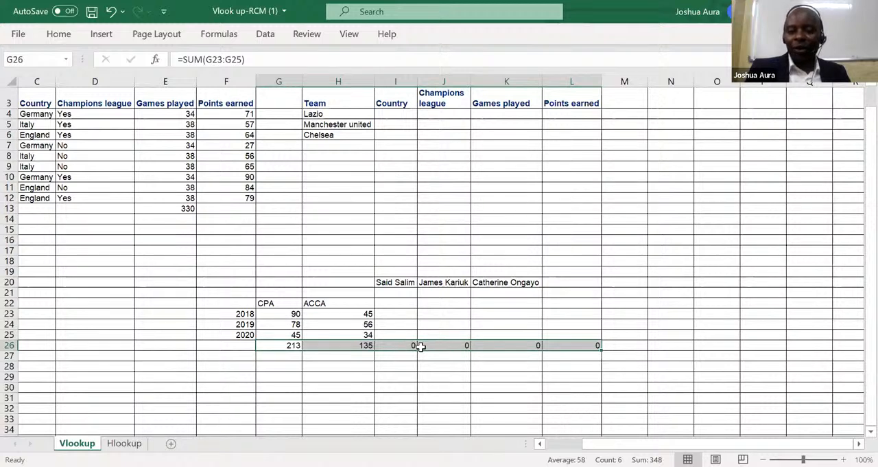
left_click(355, 344)
double_click(354, 345)
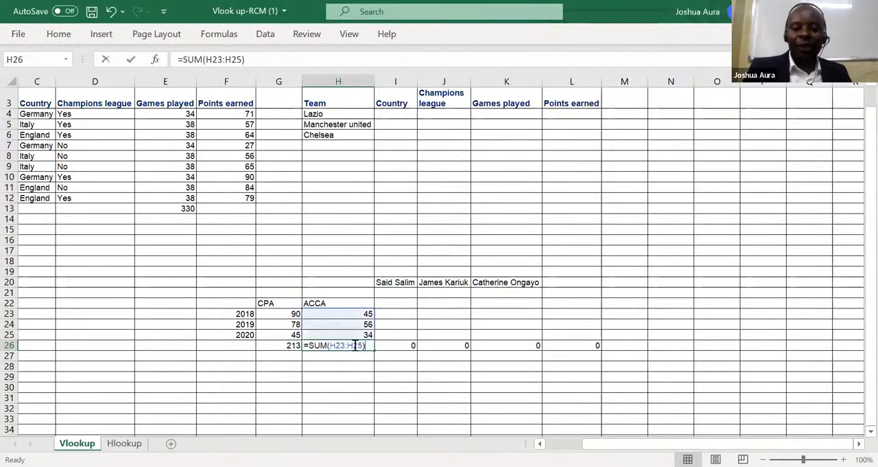
key("BackSpace")
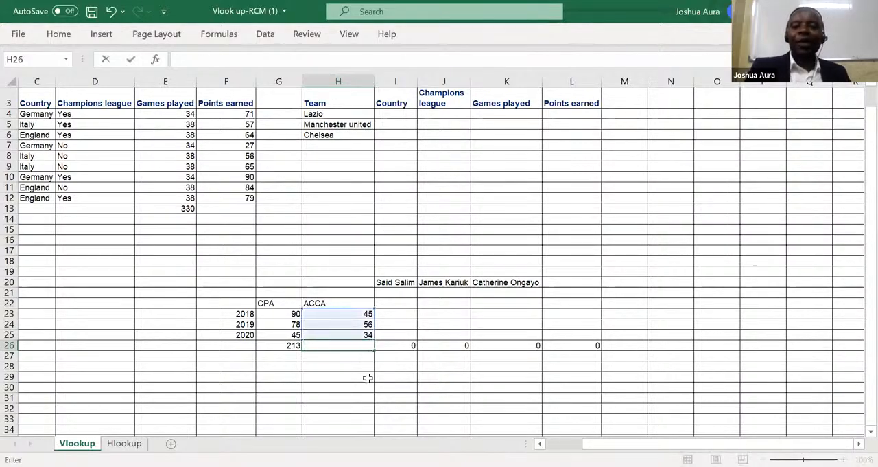
Fill the CPA total formula from G26 right into H26 under the ACCA column.
left_click(285, 346)
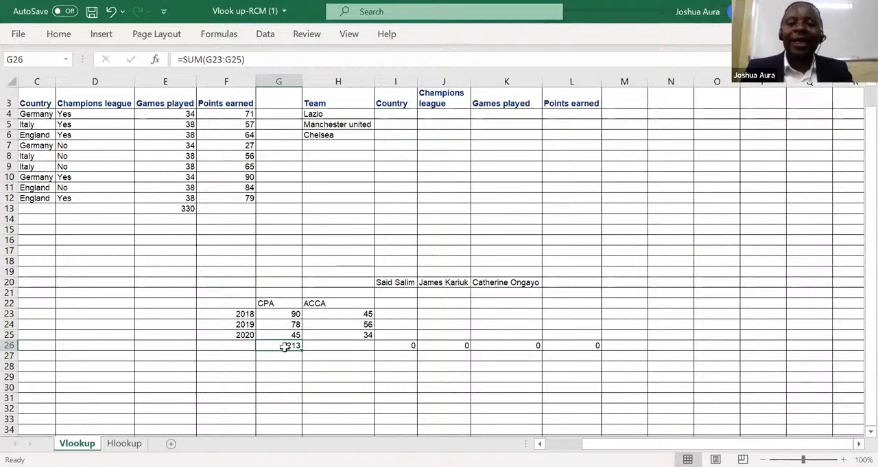
left_click_drag(280, 345, 337, 345)
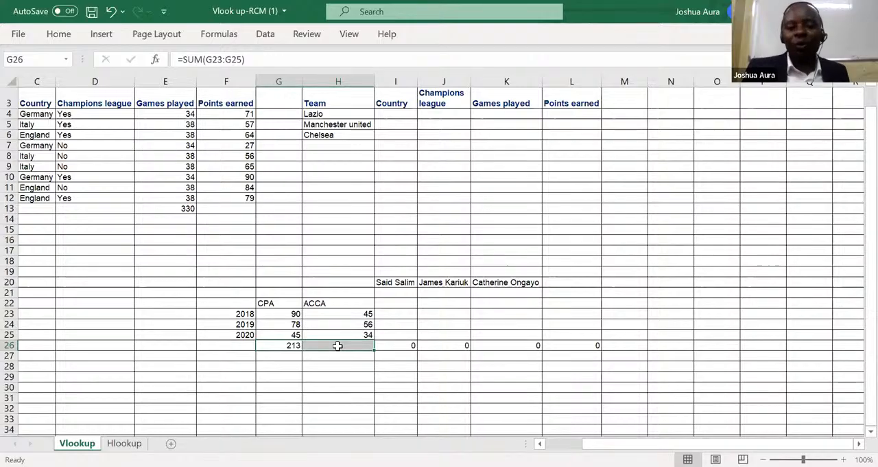
left_click(281, 344)
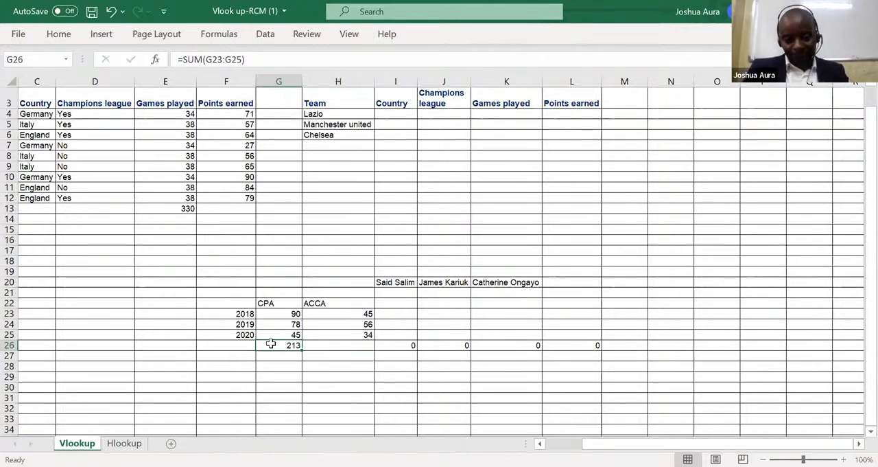
left_click_drag(271, 345, 350, 343)
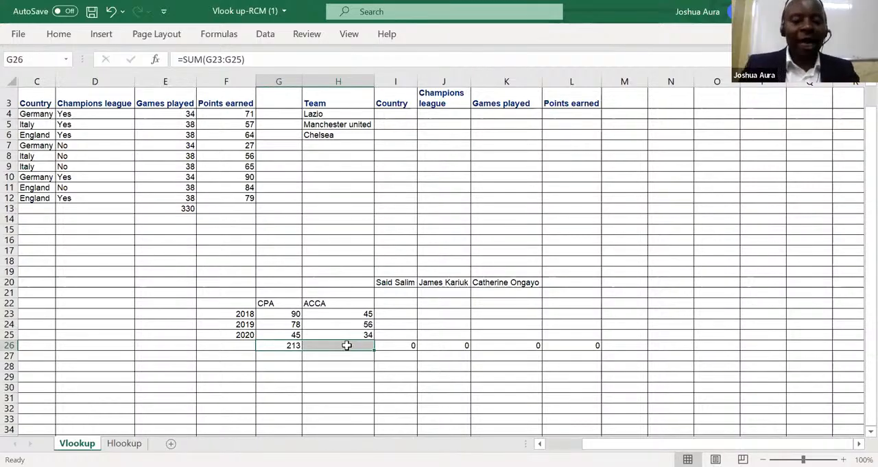
left_click_drag(347, 345, 347, 345)
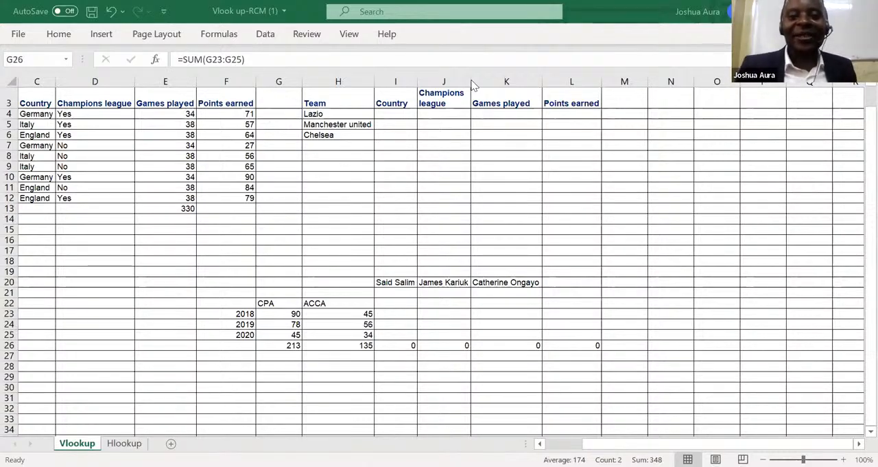
left_click(445, 286)
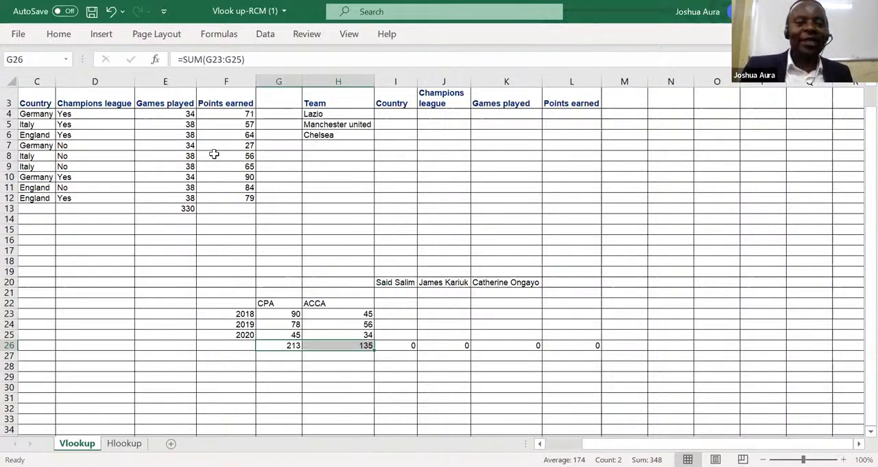
Undo the row 26 formula entries back to before the CPA total was added in G26.
left_click(113, 12)
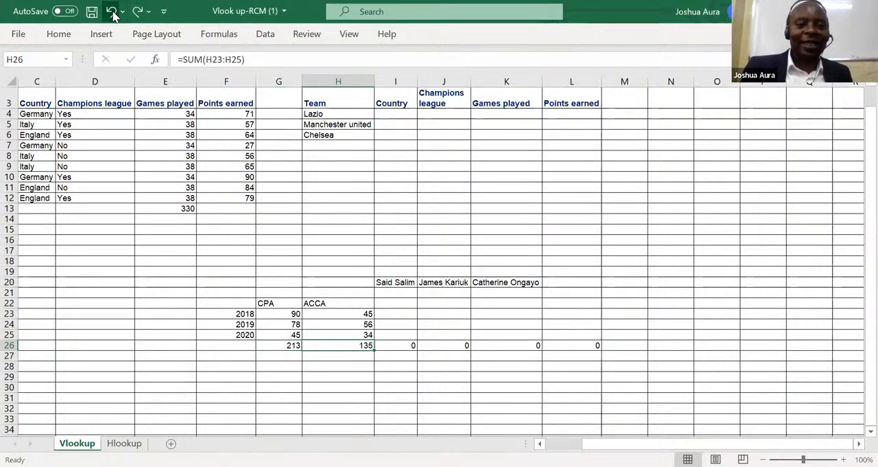
left_click(114, 13)
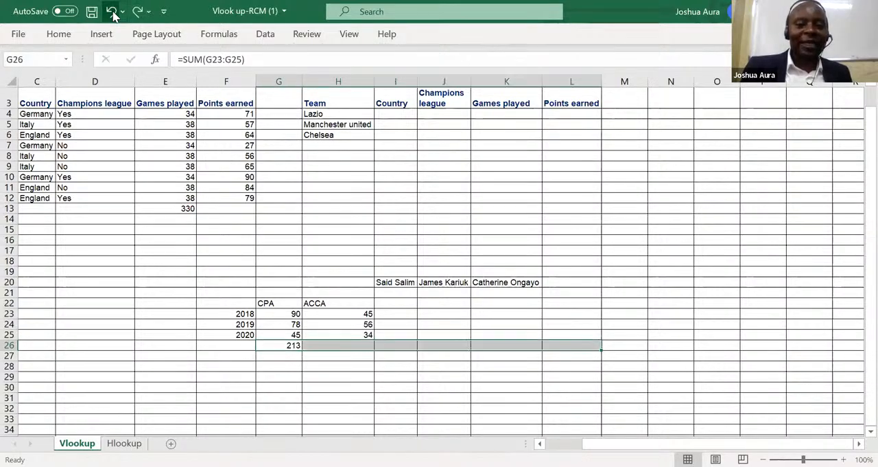
left_click(113, 12)
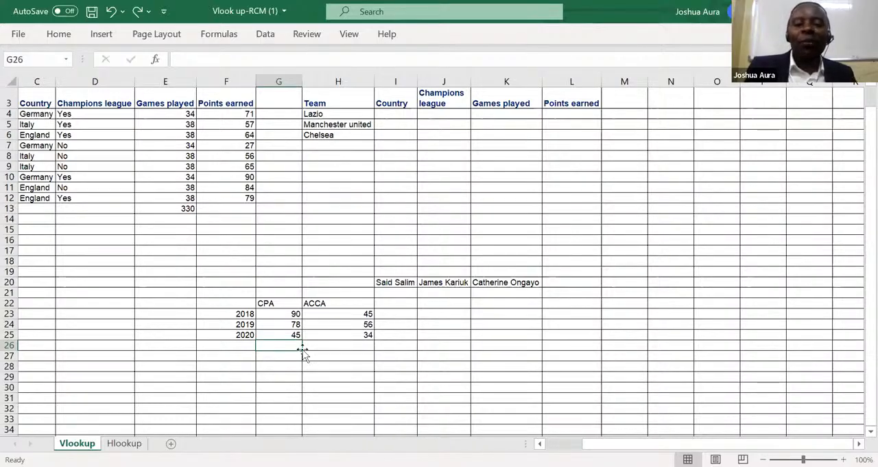
left_click(282, 313)
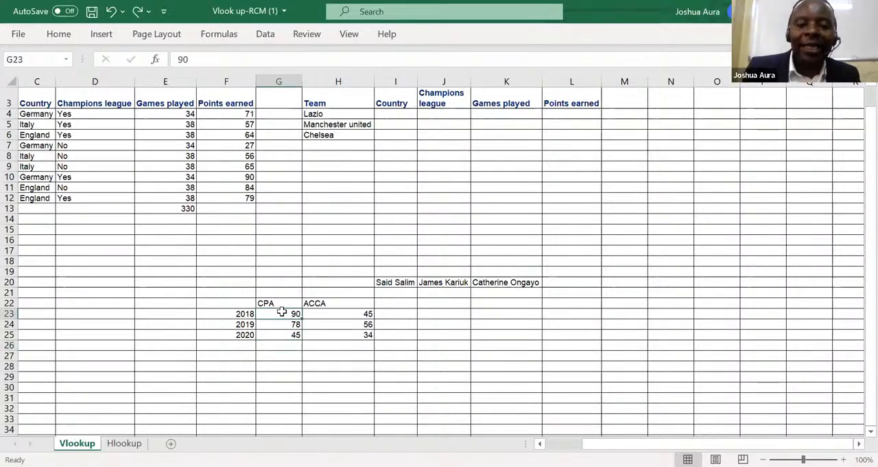
left_click_drag(282, 312, 401, 334)
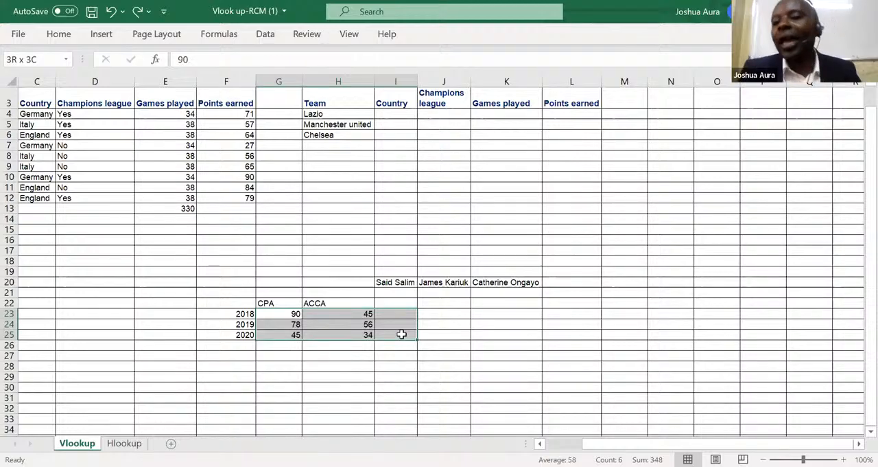
left_click_drag(401, 334, 404, 341)
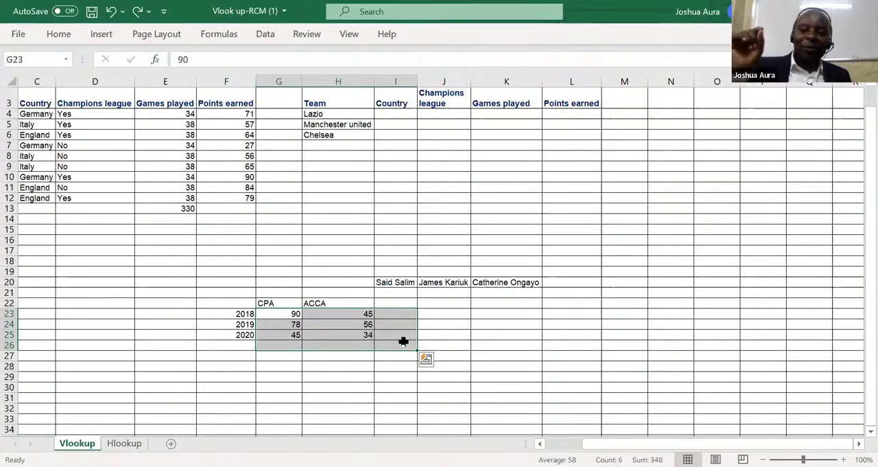
Enter the label Total in I22 beside ACCA and in F26 below the year 2020.
left_click(392, 302)
double_click(390, 302)
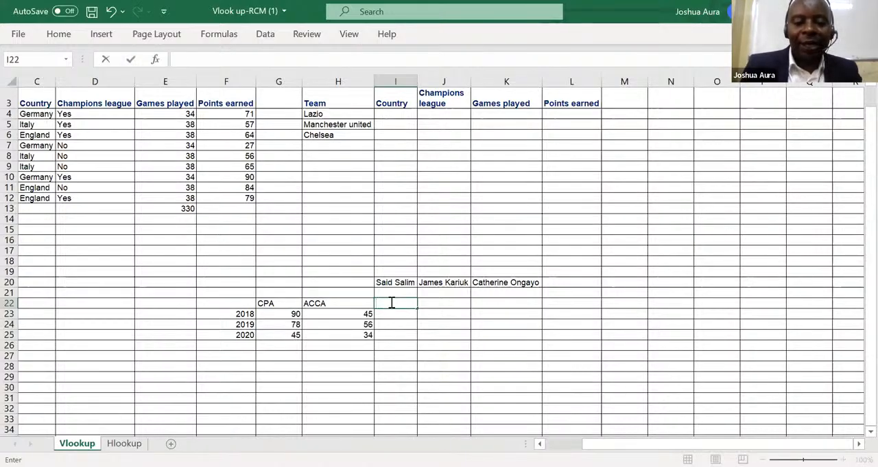
type("Tot")
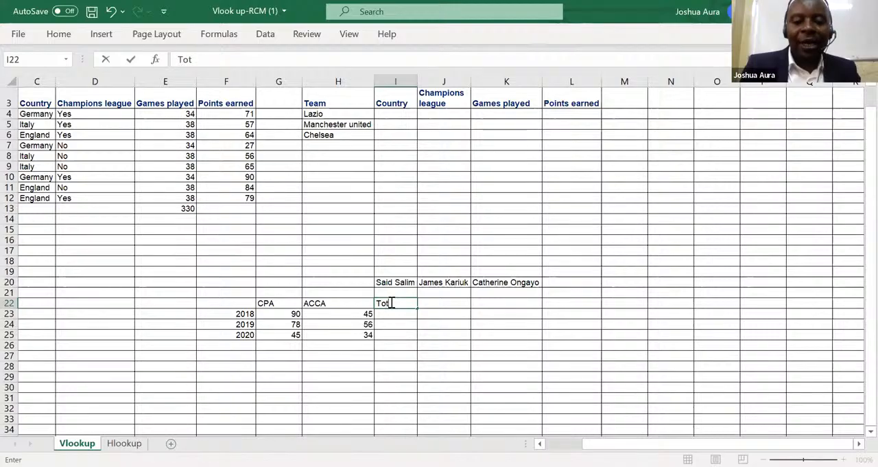
type("al")
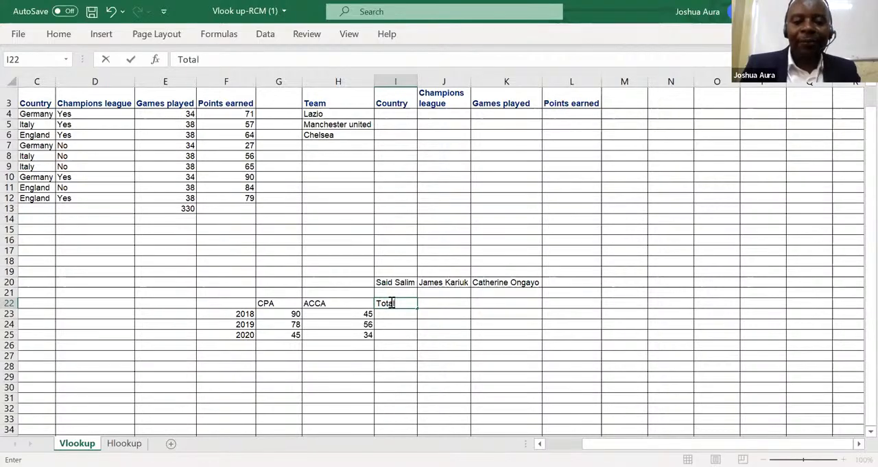
left_click(241, 350)
type("T")
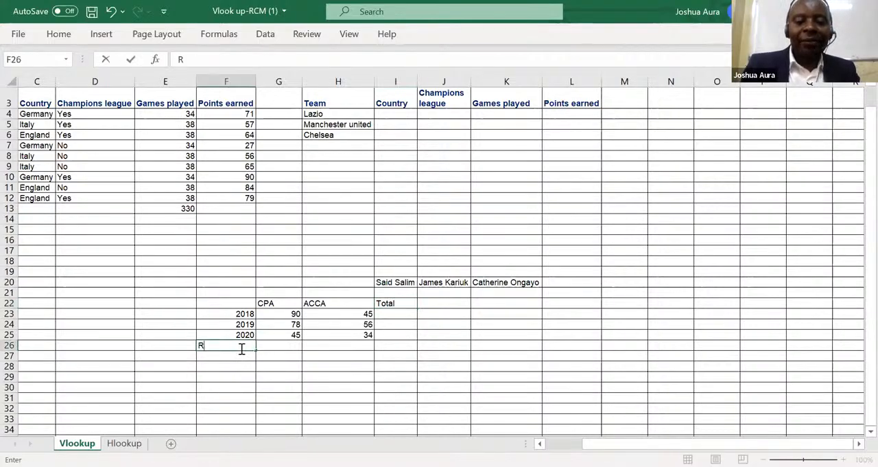
type("otal")
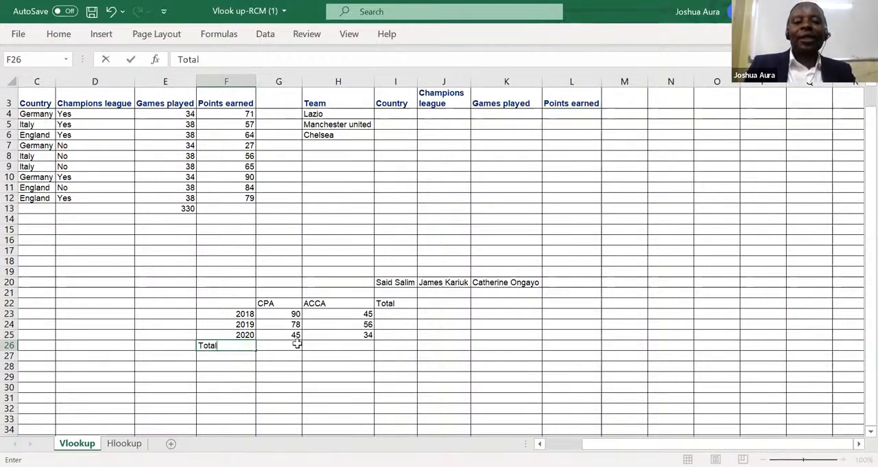
Use AutoSum on G23:I26 to add all row and column totals of the CPA and ACCA table at once.
left_click(288, 314)
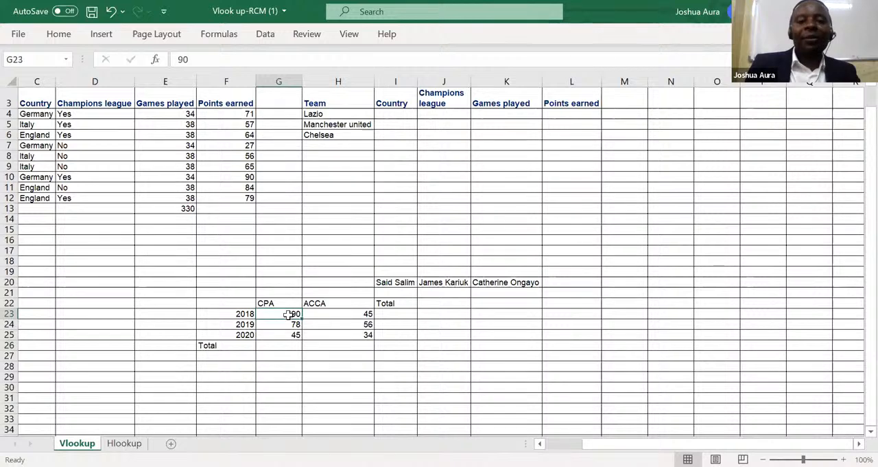
left_click_drag(290, 315, 405, 343)
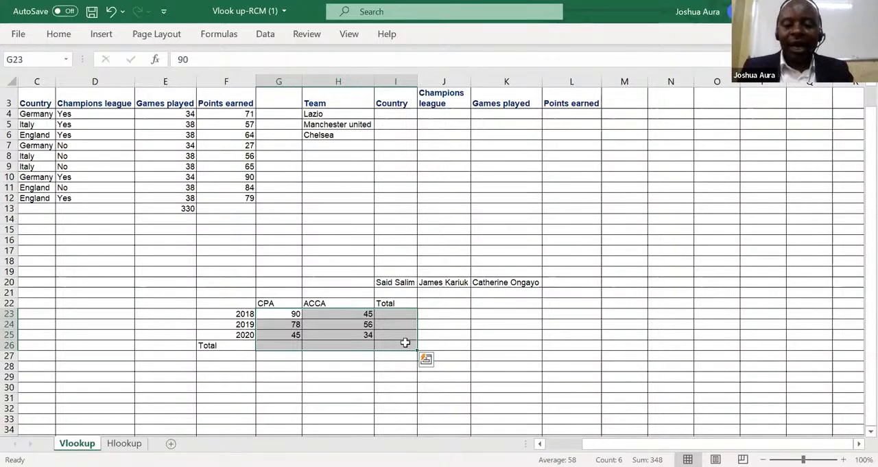
key("alt+equal")
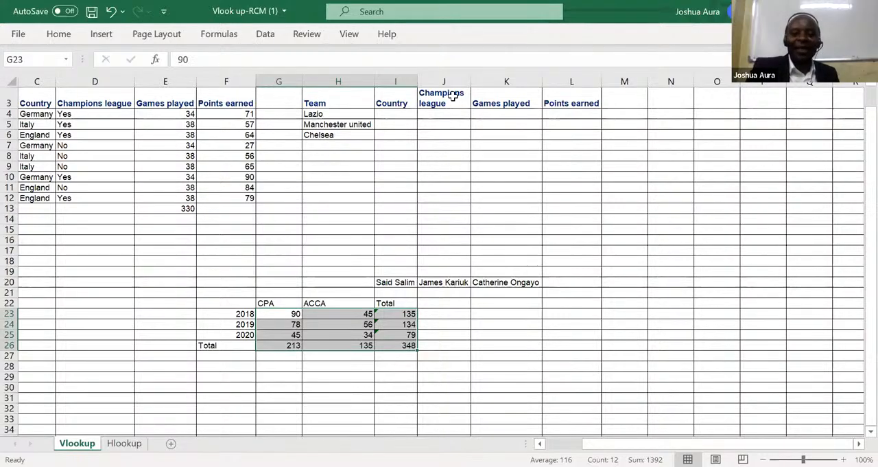
left_click(463, 17)
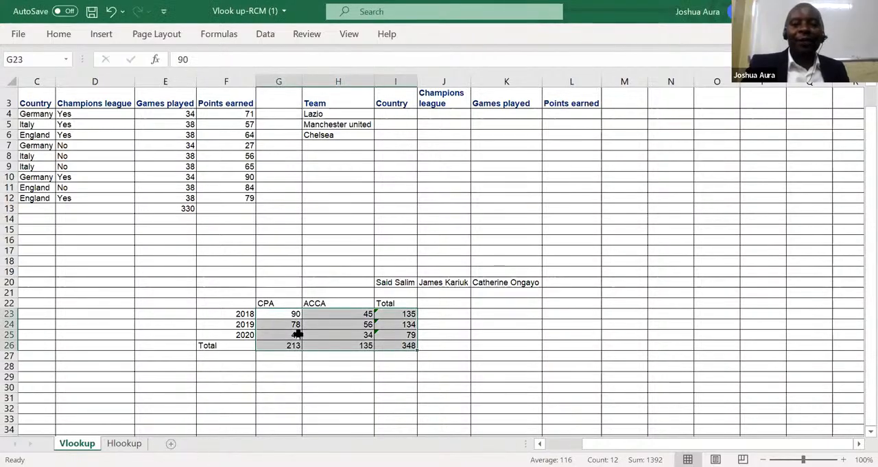
left_click(265, 385)
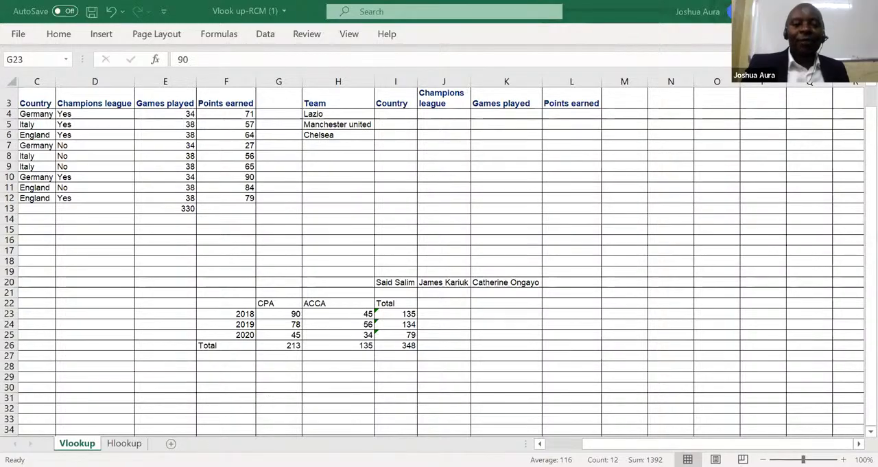
Add a new worksheet and enter the headings Quantity in E8 and Price in F8.
left_click(171, 442)
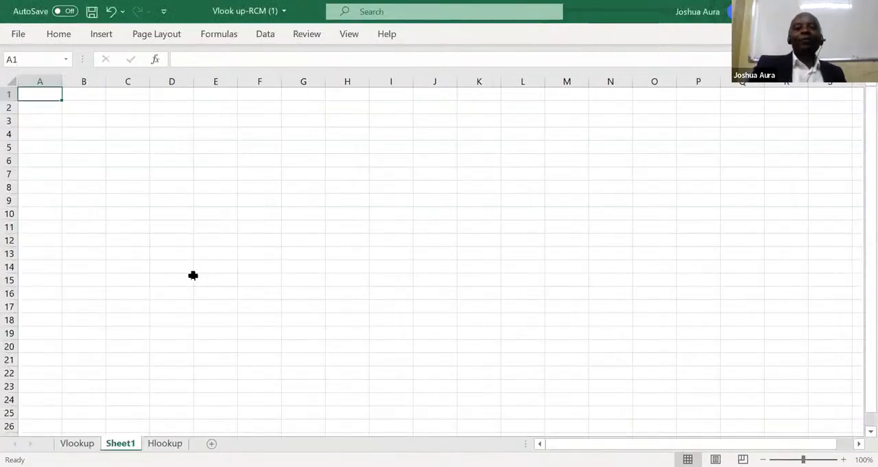
left_click(220, 190)
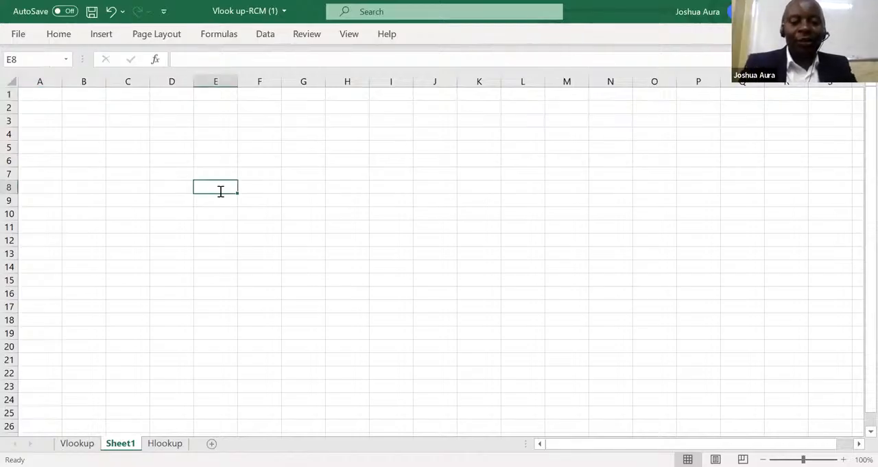
type("Qua")
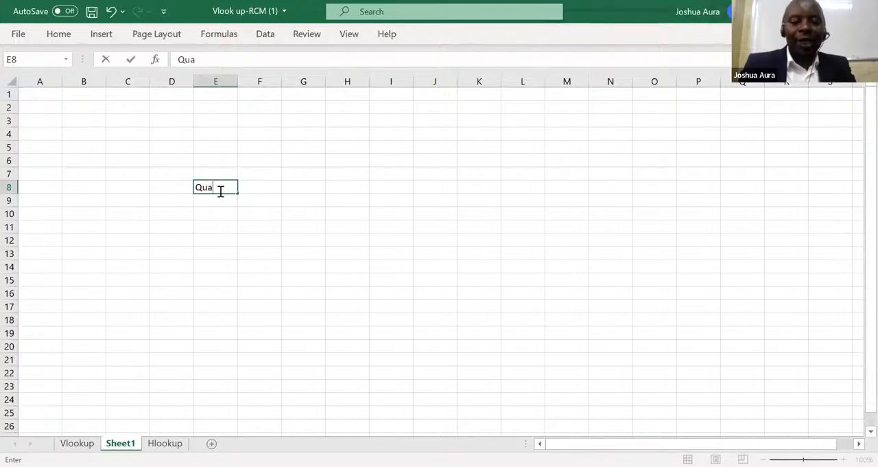
type("ntity")
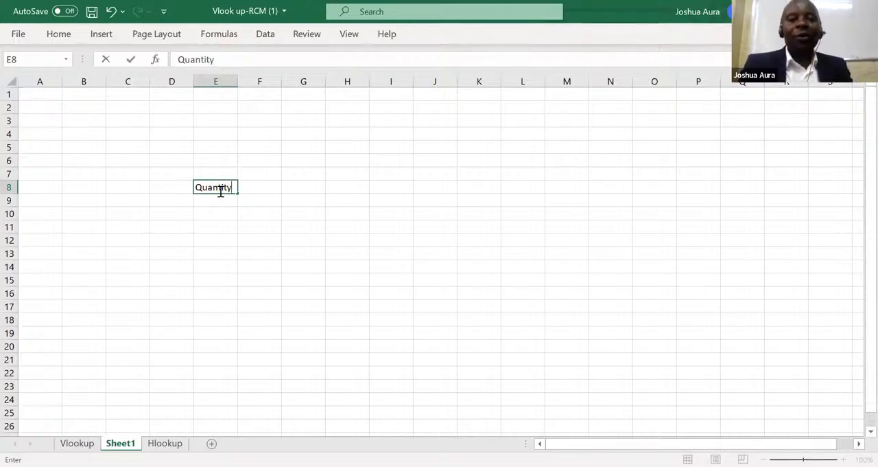
left_click(258, 185)
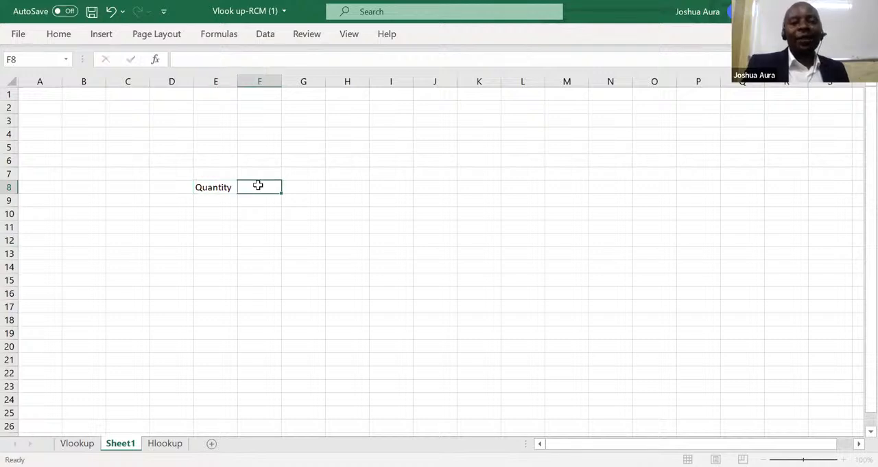
type("Price")
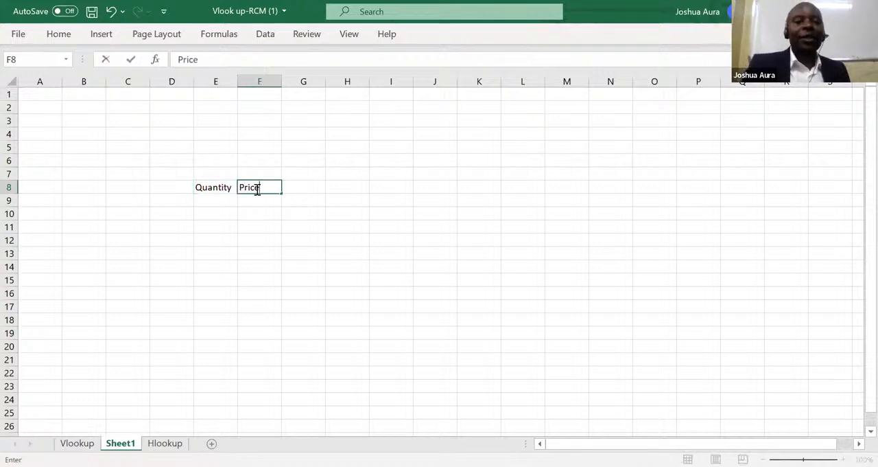
Enter the years 2018, 2019 and 2020 as row labels in D9 to D11.
left_click(181, 201)
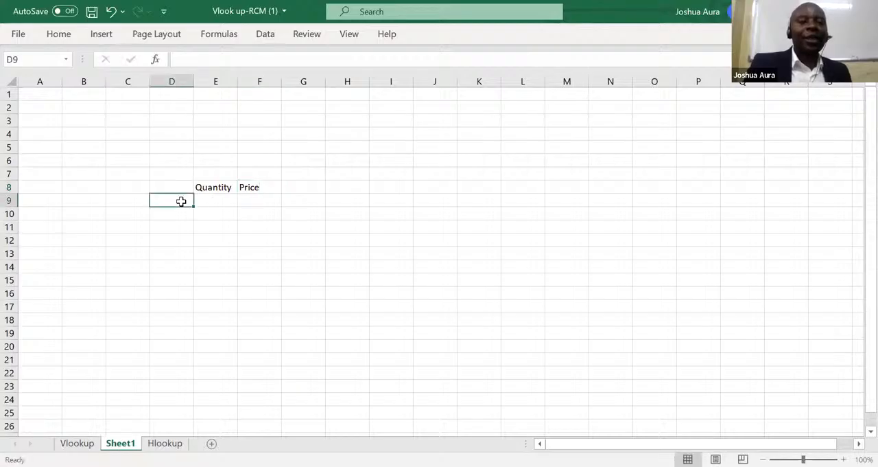
type("2019")
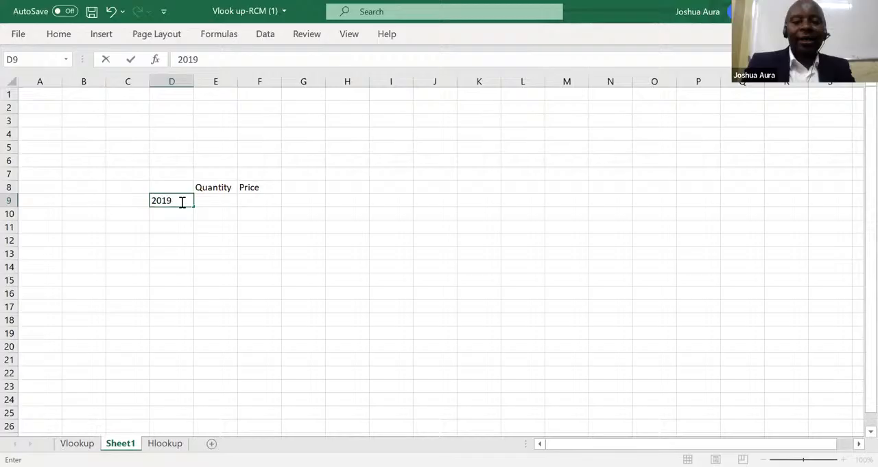
key("BackSpace")
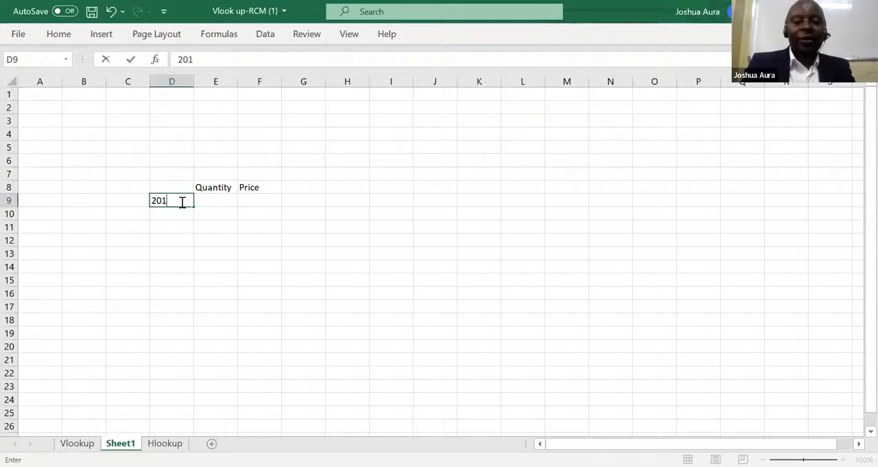
type("8")
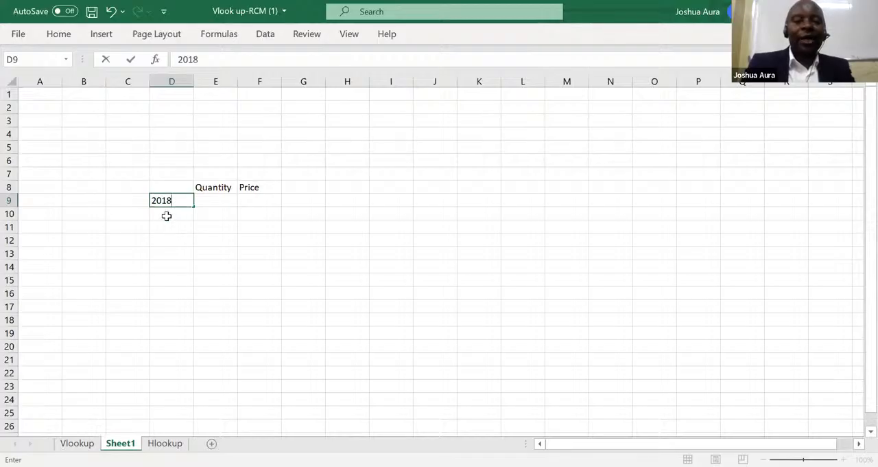
left_click(167, 214)
type("20")
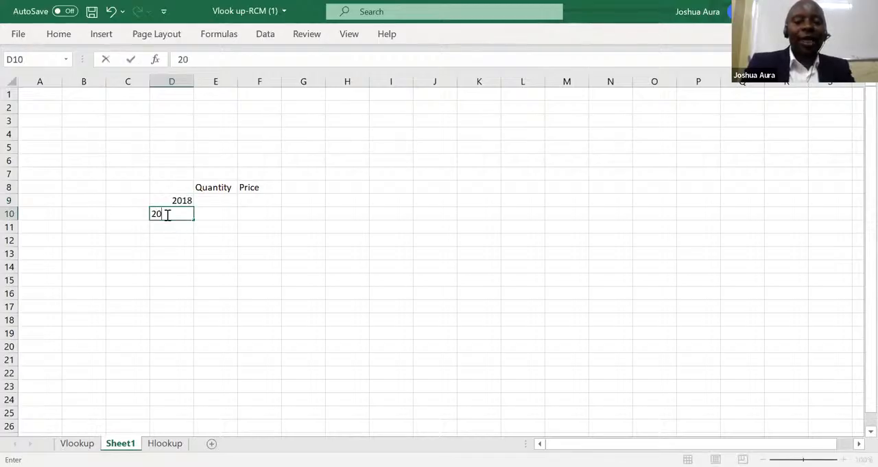
type("19")
key("Return")
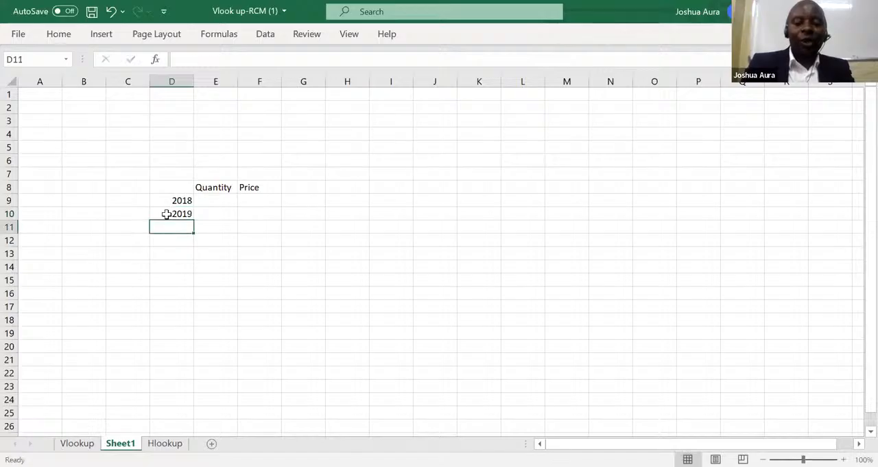
type("2020")
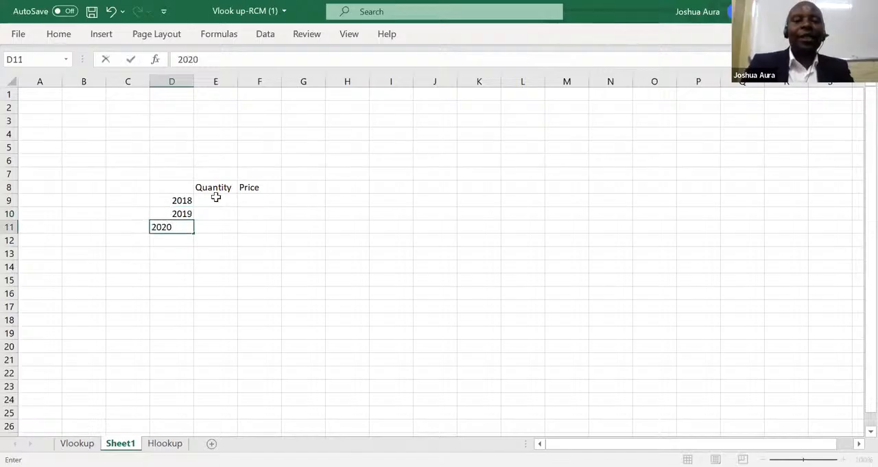
Enter the quantities 34, 67 and 89 in E9 to E11 for the years 2018 to 2020.
left_click(223, 197)
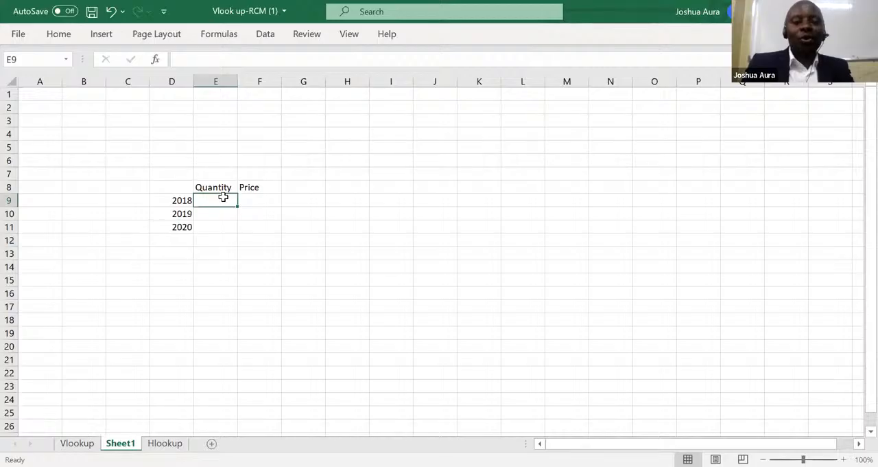
type("34")
key("Return")
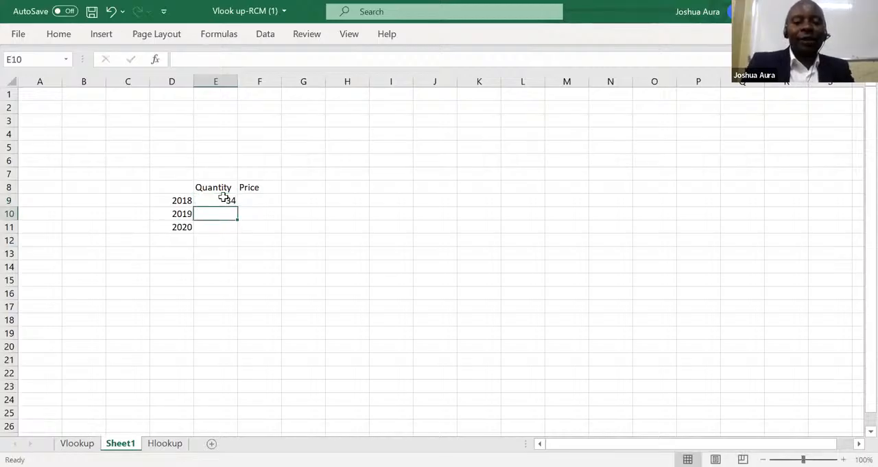
type("67")
key("Return")
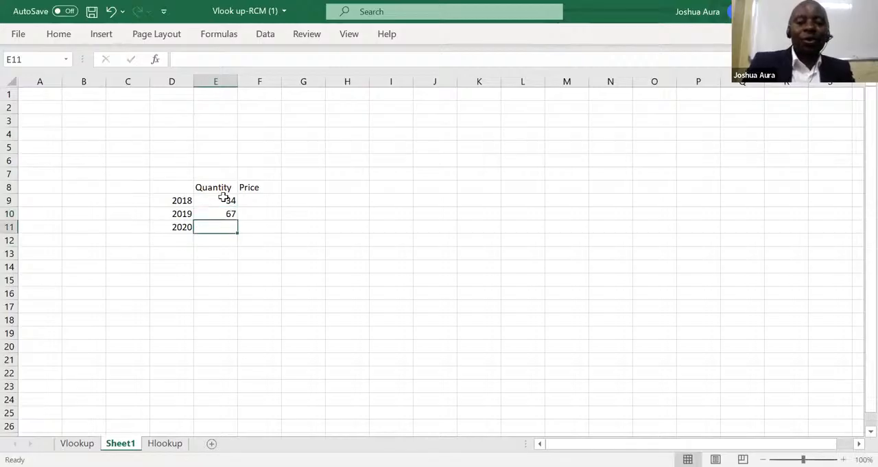
type("89")
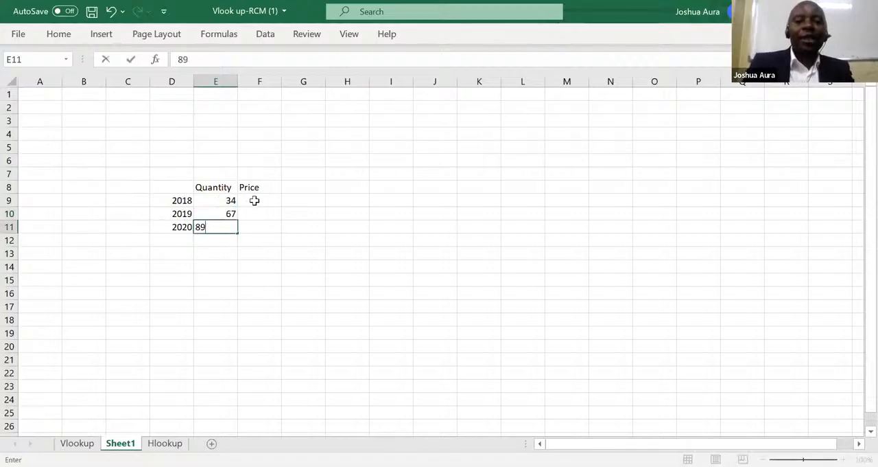
Enter a price of 30 for each of the three years in F9 to F11.
left_click(255, 199)
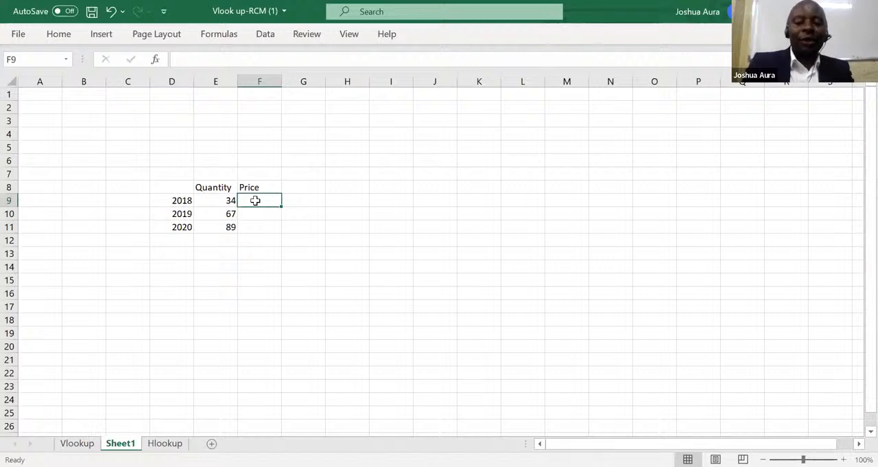
type("30")
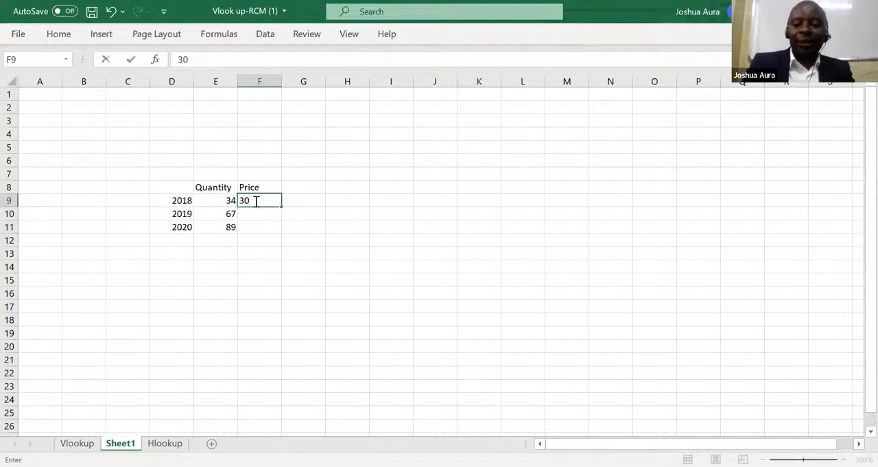
key("Return")
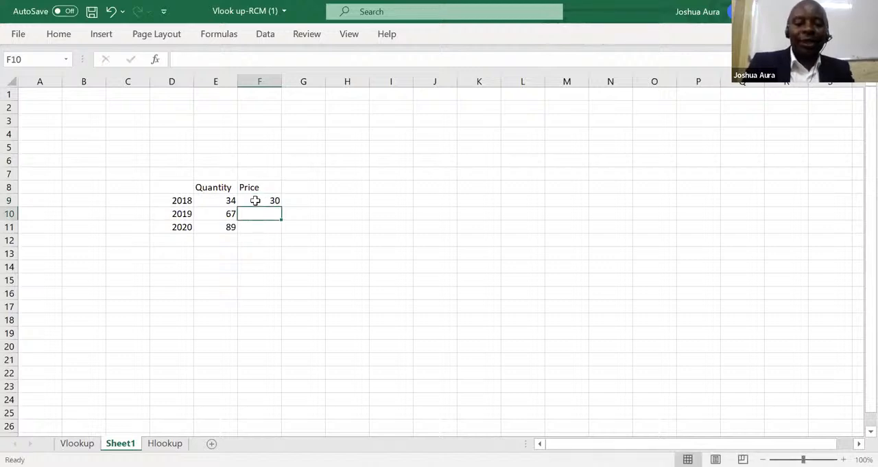
type("30")
key("Return")
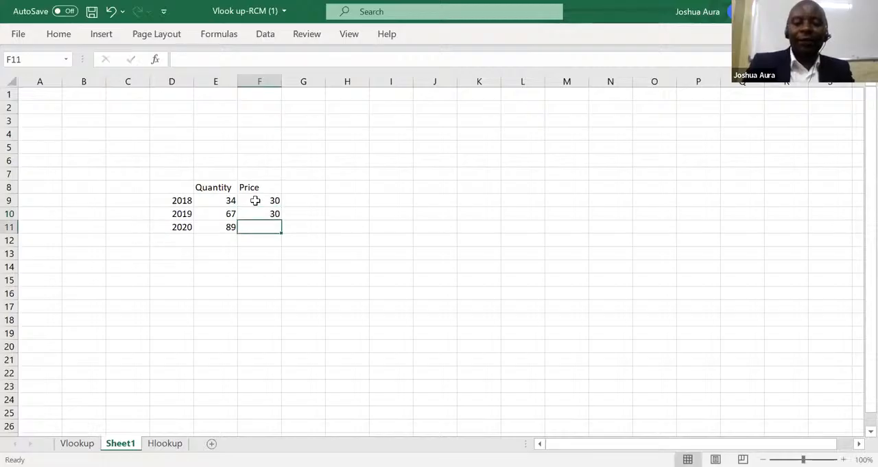
type("30")
key("Return")
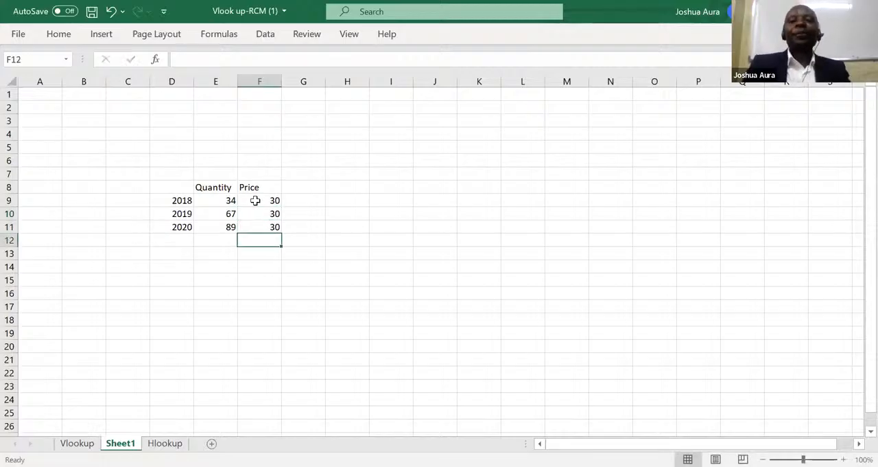
Enter the heading Revenue in G8 beside Price.
left_click(315, 187)
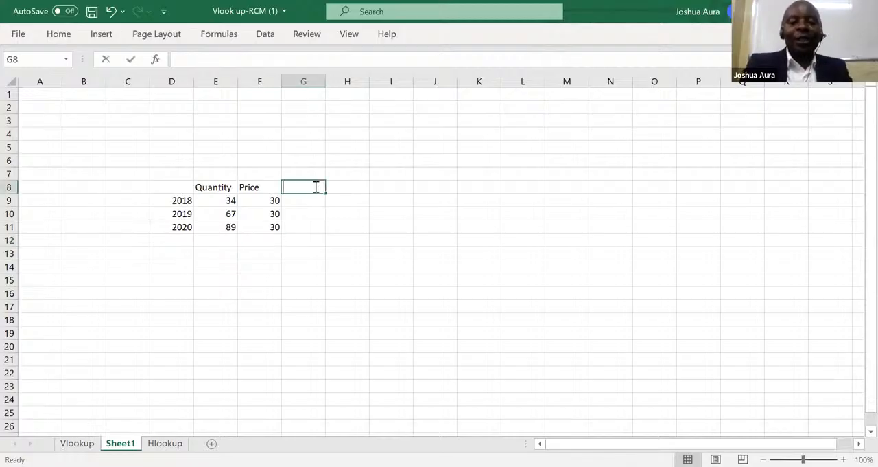
type("Revenue")
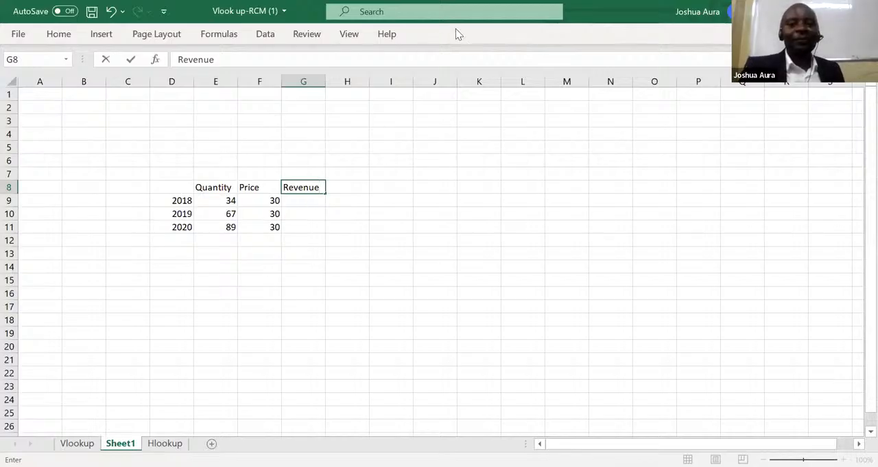
left_click(332, 34)
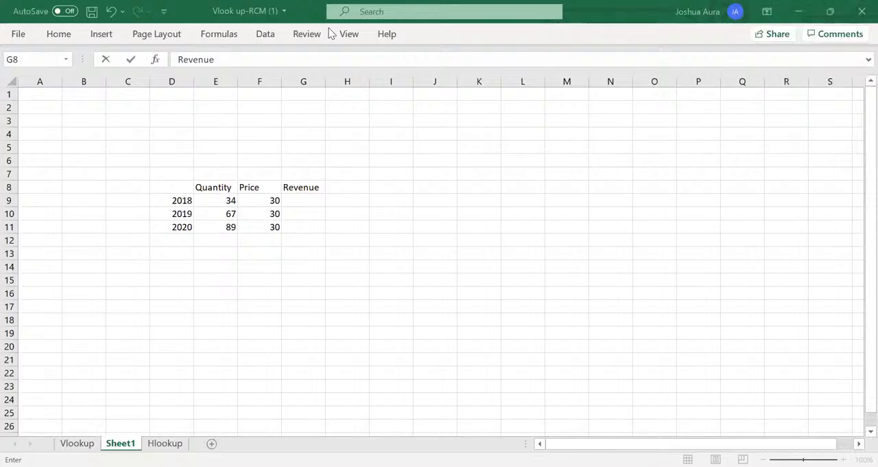
Calculate the 2018 revenue in G9 with the typed-in numbers formula =34*30.
left_click(305, 201)
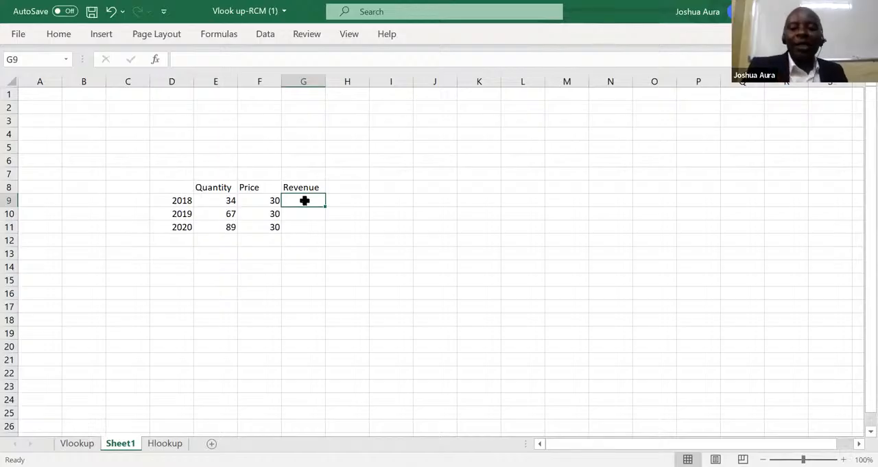
type("=")
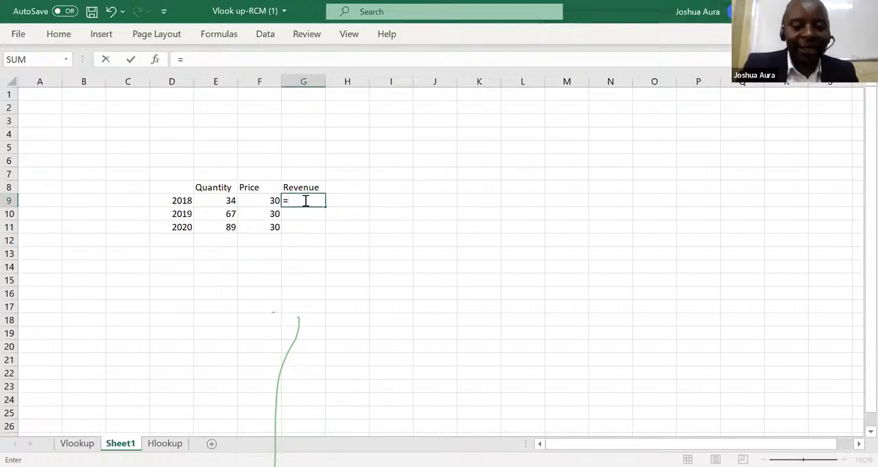
type("#")
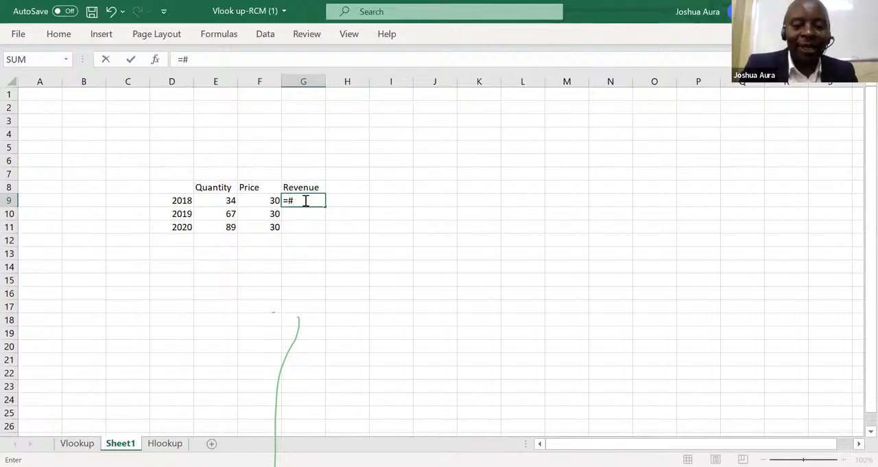
key("BackSpace")
type("34")
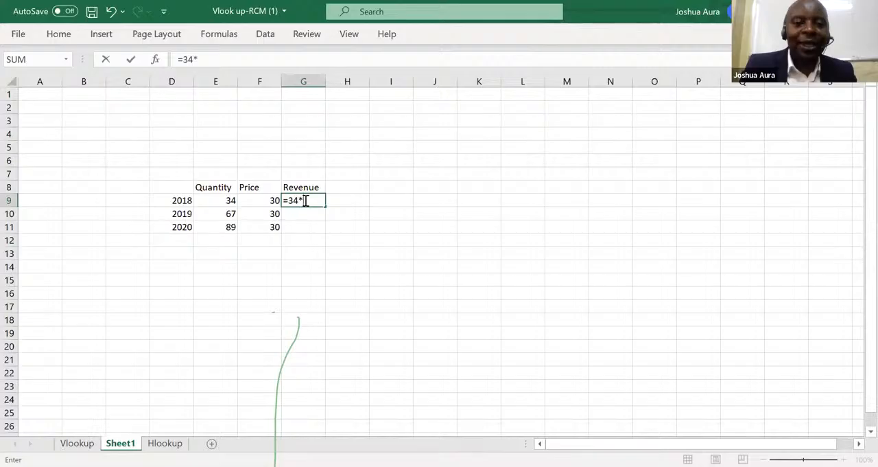
type("*")
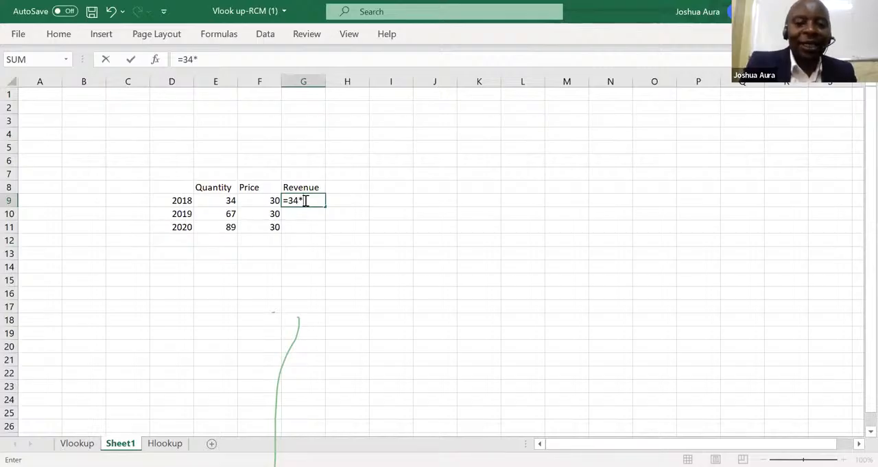
type("30")
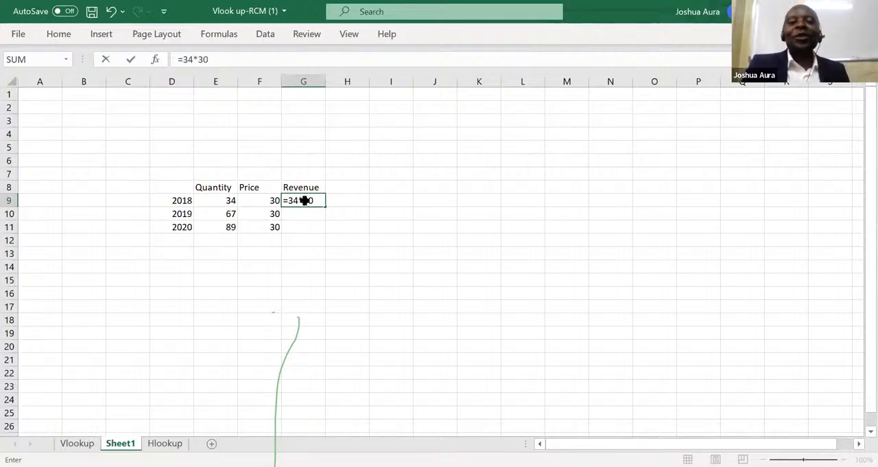
key("Return")
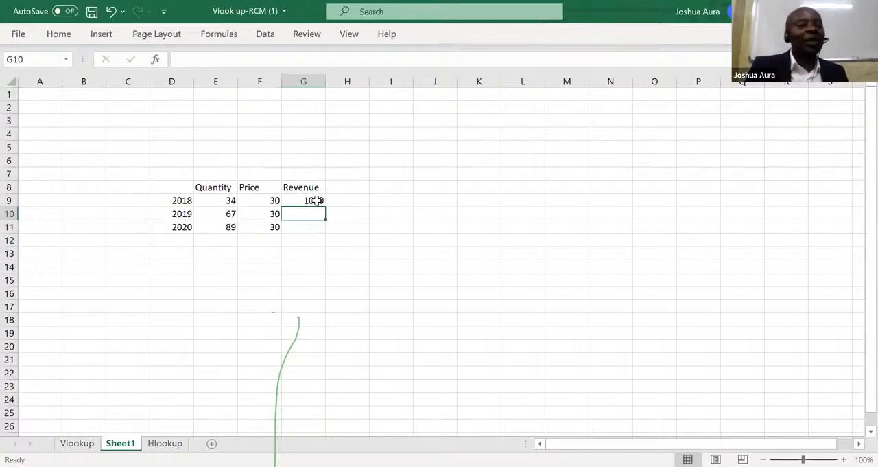
Replace the formula in G9 with the cell-reference formula =E9*F9, multiplying the 2018 quantity by its price.
left_click(316, 200)
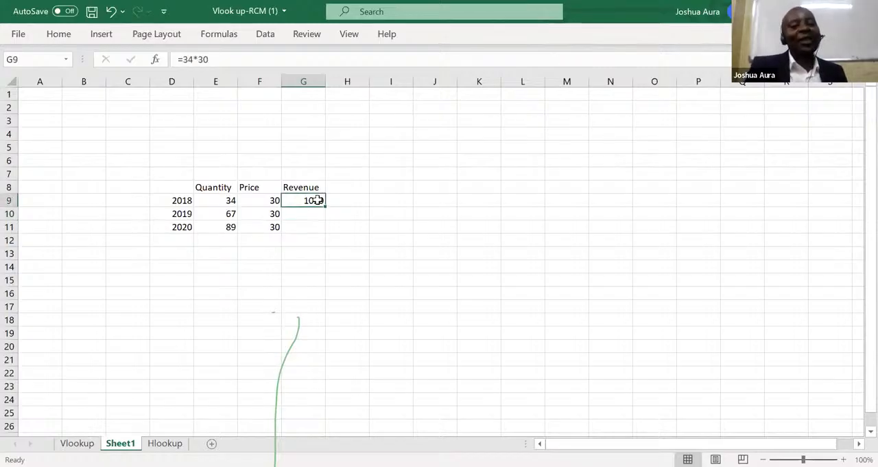
type("=")
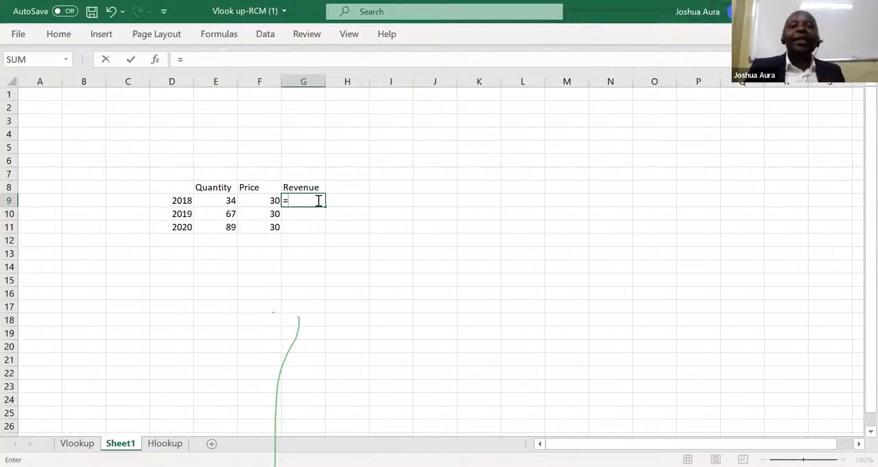
left_click(232, 201)
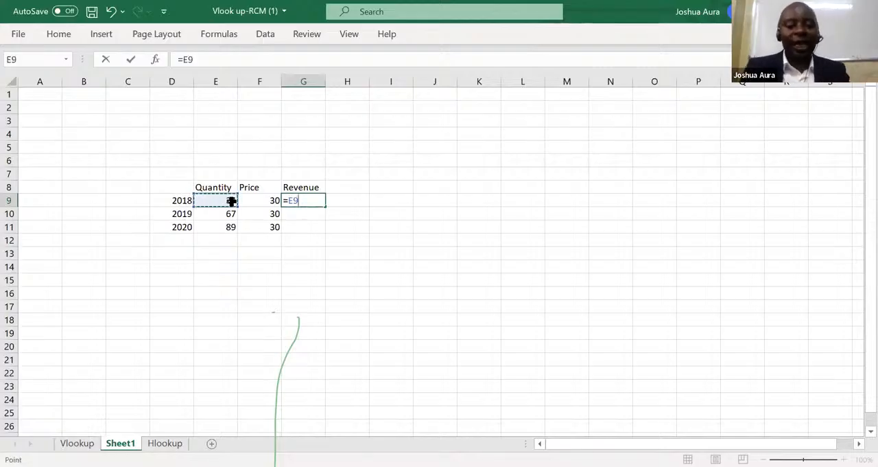
type("*")
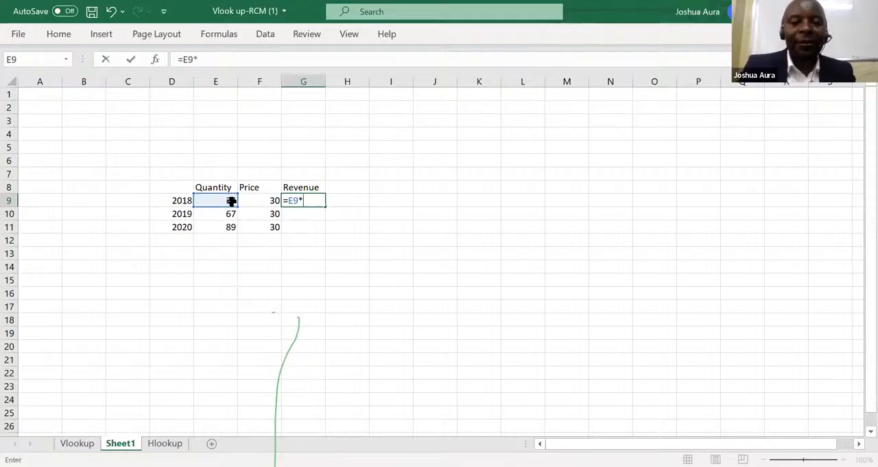
left_click(273, 200)
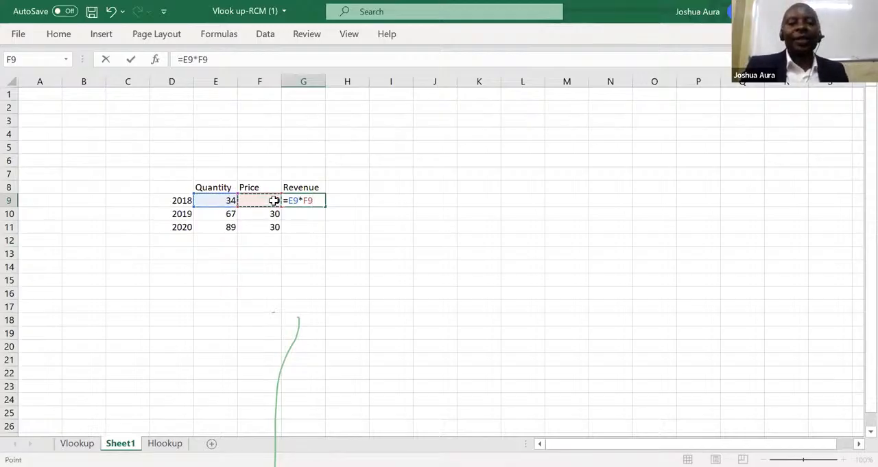
key("Return")
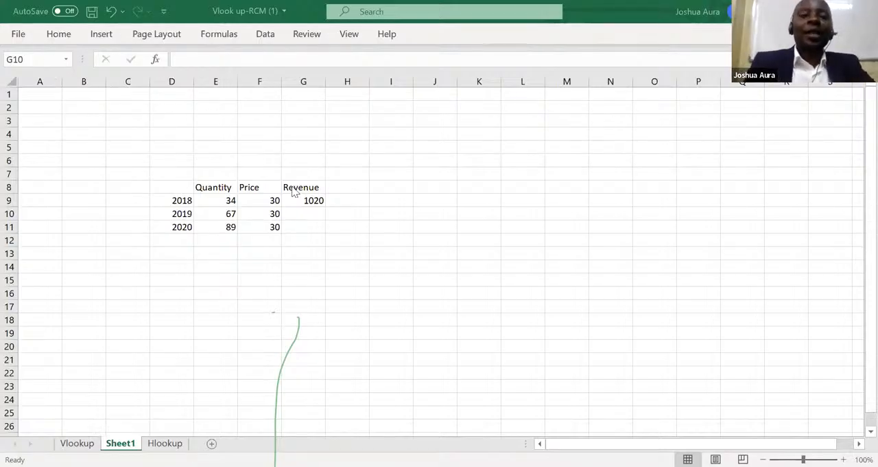
Enter the formula =E10*F10 in G10 for the 2019 revenue, and undo that entry.
left_click(311, 202)
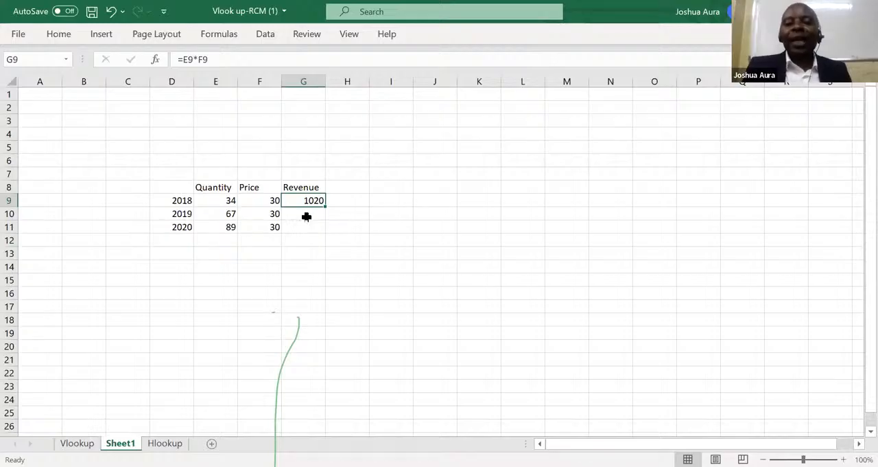
left_click(305, 215)
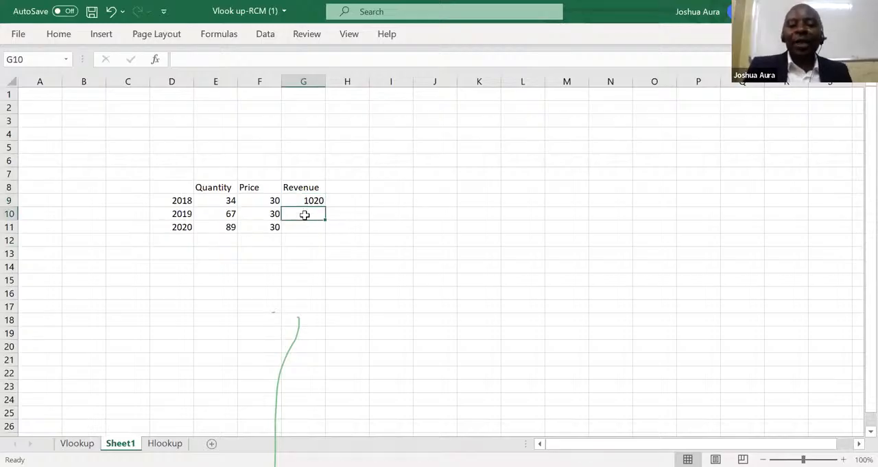
type("=")
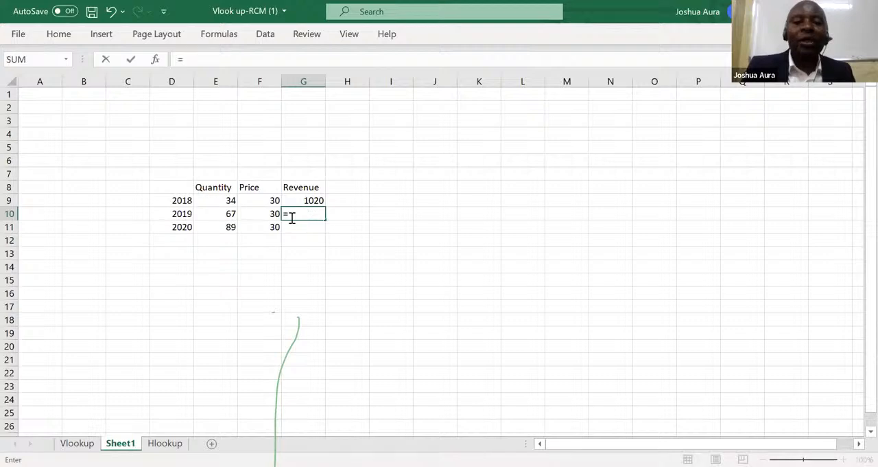
left_click(229, 214)
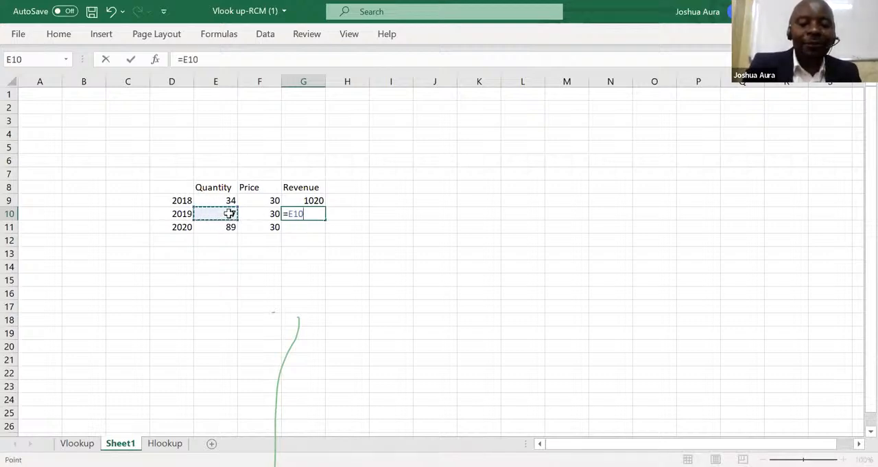
type("*")
left_click(274, 214)
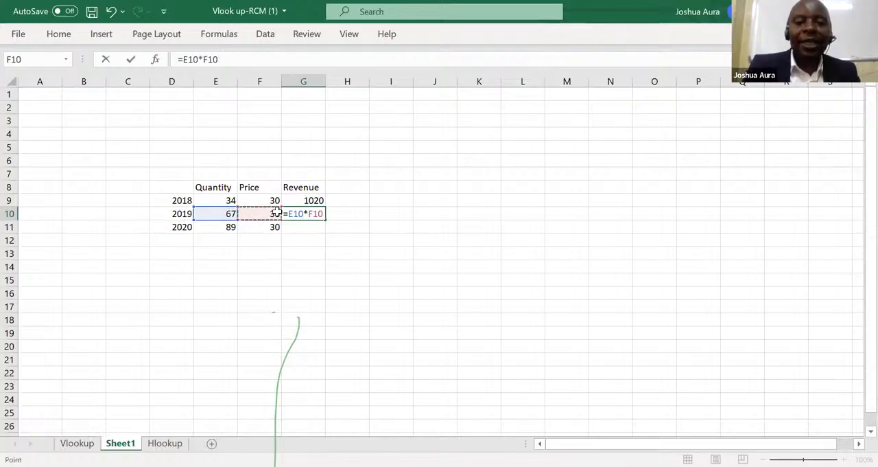
key("Return")
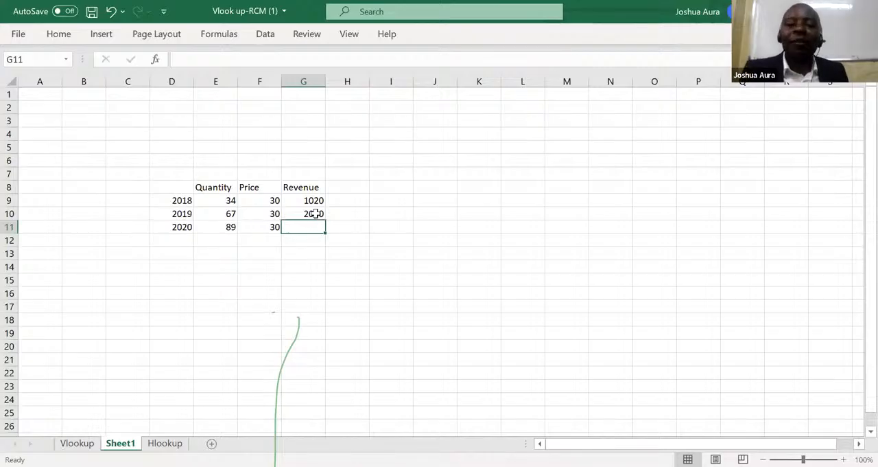
left_click(314, 214)
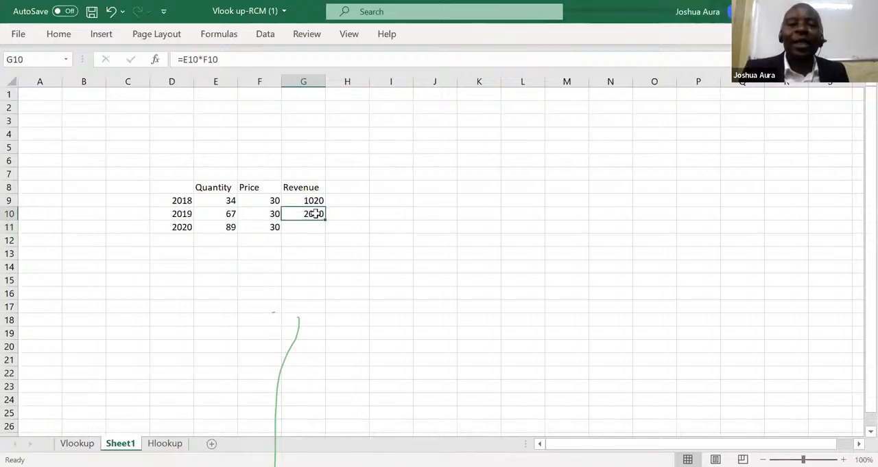
left_click(112, 12)
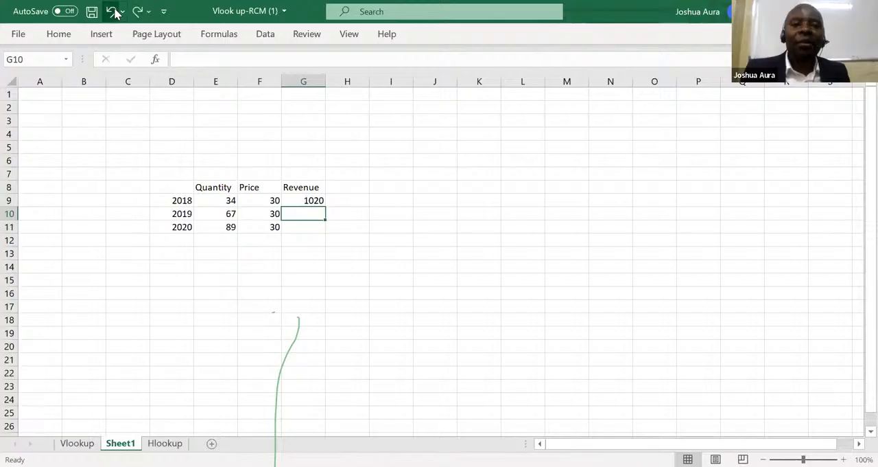
Fill the revenue formula from G9 down through G11 for 2019 and 2020.
left_click(314, 199)
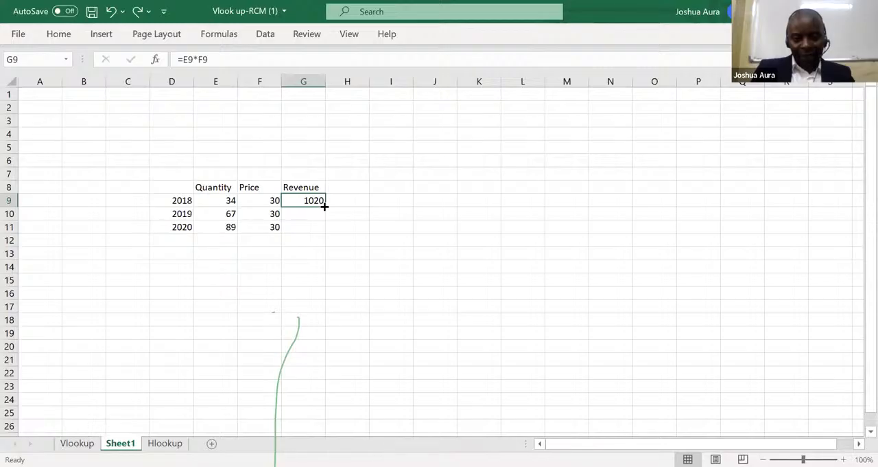
left_click_drag(324, 206, 326, 233)
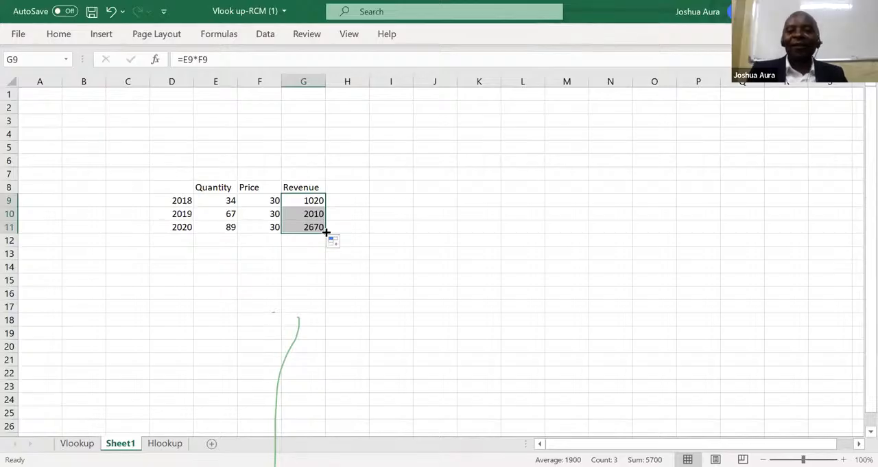
Undo back to the =34*30 formula in G9, try filling it down through G11, and undo until the Revenue cells are empty.
left_click(112, 11)
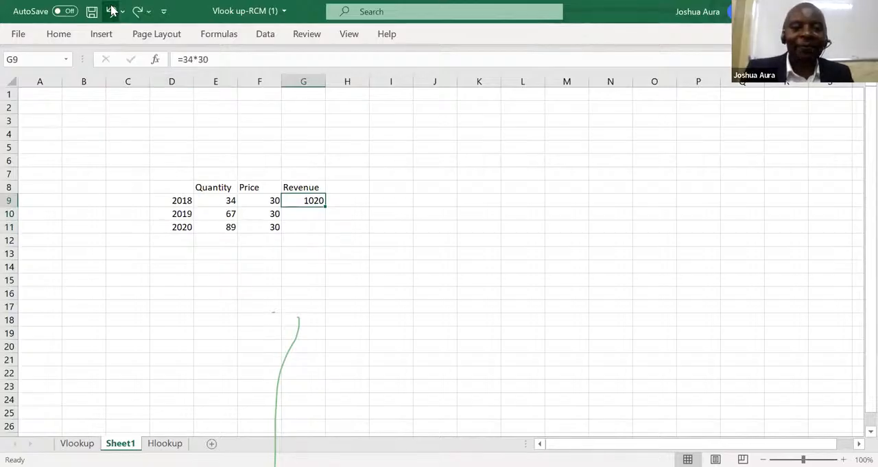
double_click(324, 206)
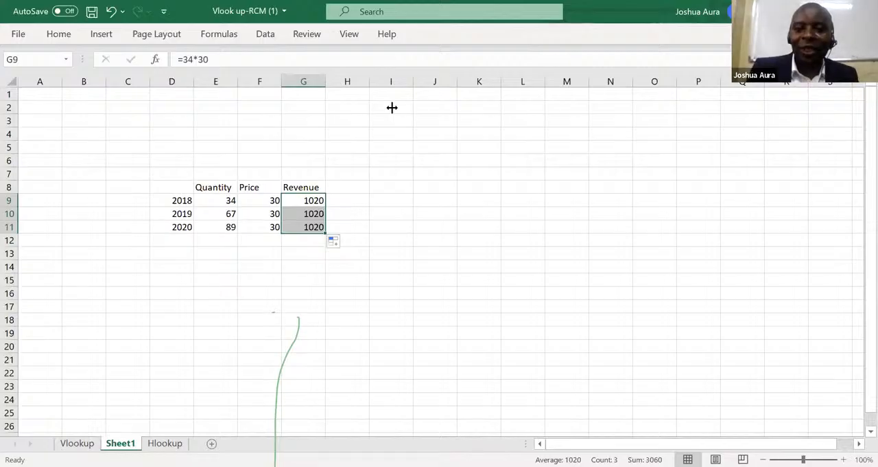
left_click(411, 86)
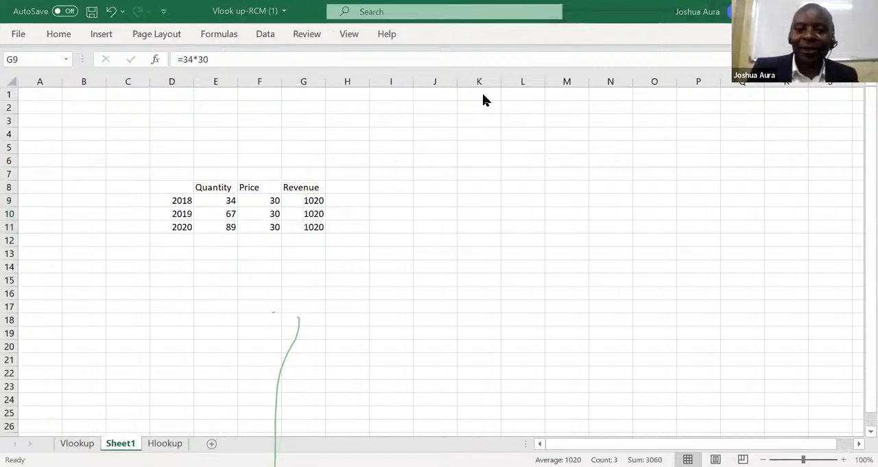
left_click(306, 199)
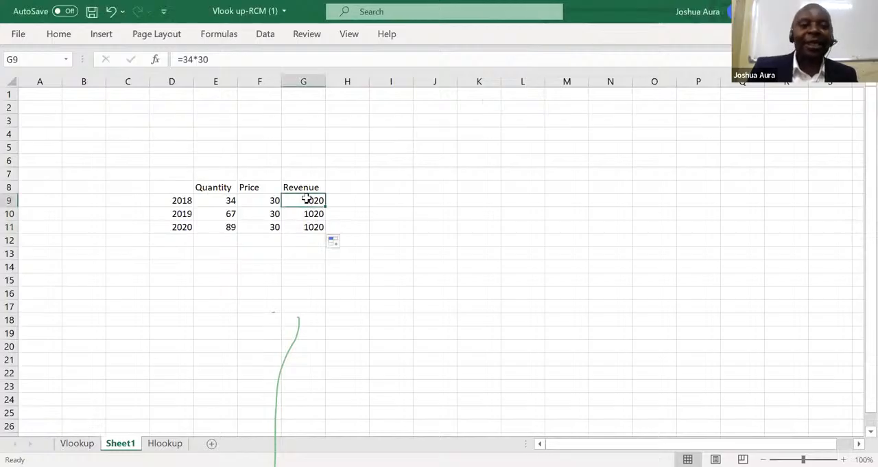
left_click(110, 12)
left_click(110, 12)
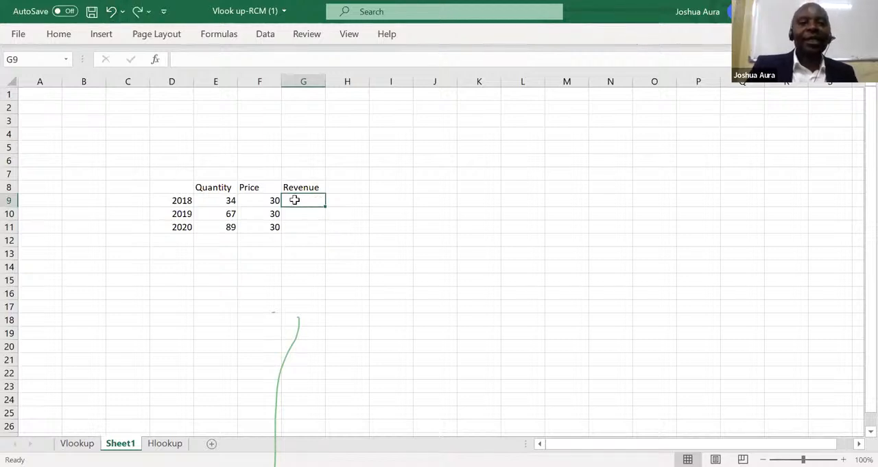
Enter the cell-reference formula =E9*F9 in G9 and fill it down through G11.
type("=")
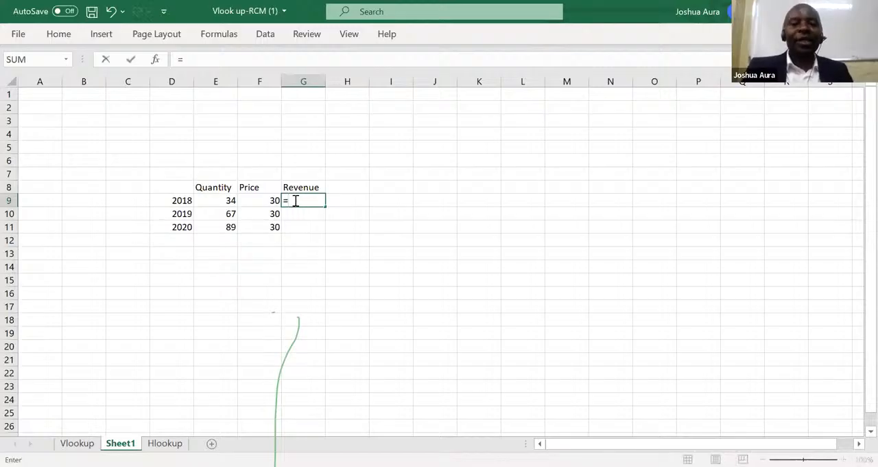
left_click(231, 199)
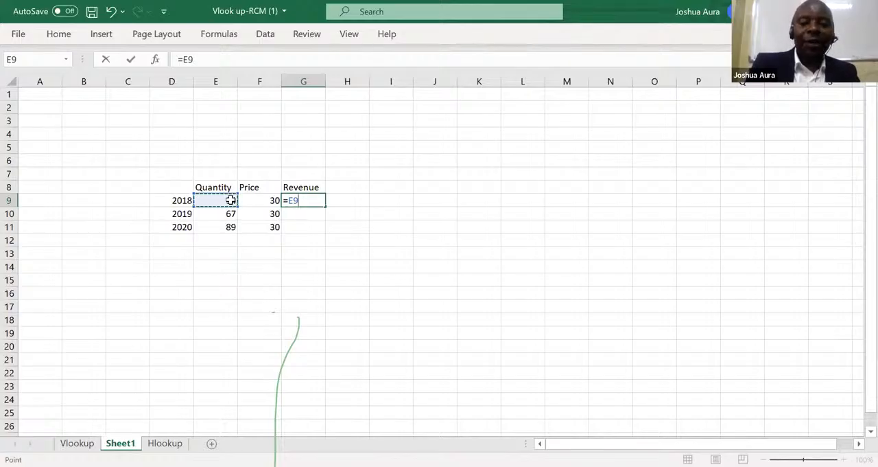
type("*")
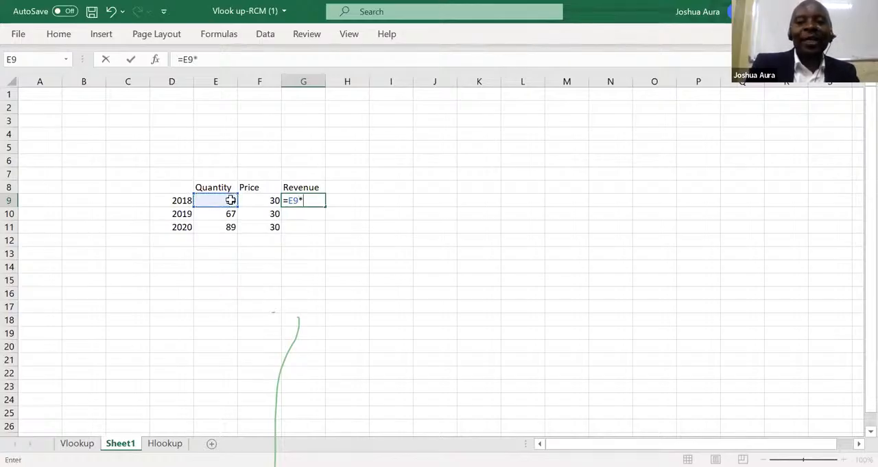
left_click(269, 199)
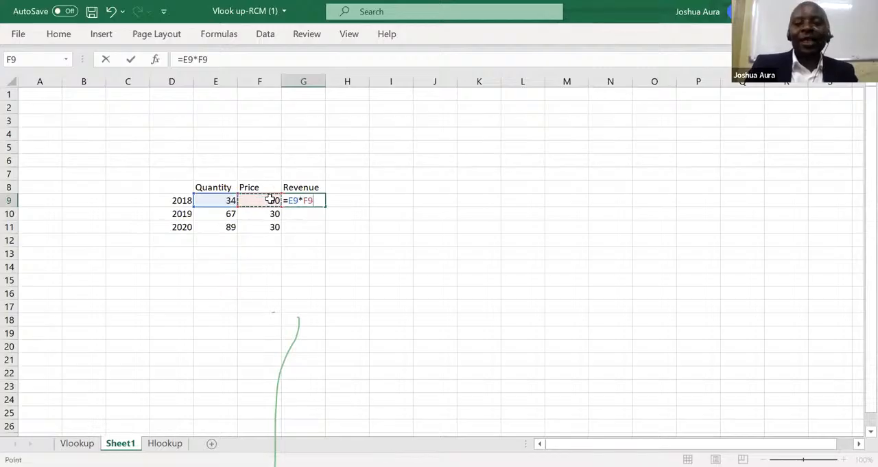
key("Return")
left_click(313, 199)
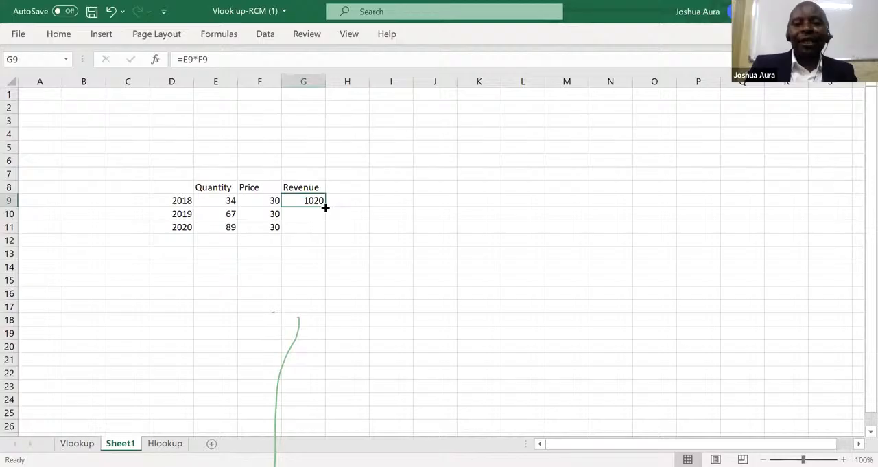
double_click(325, 206)
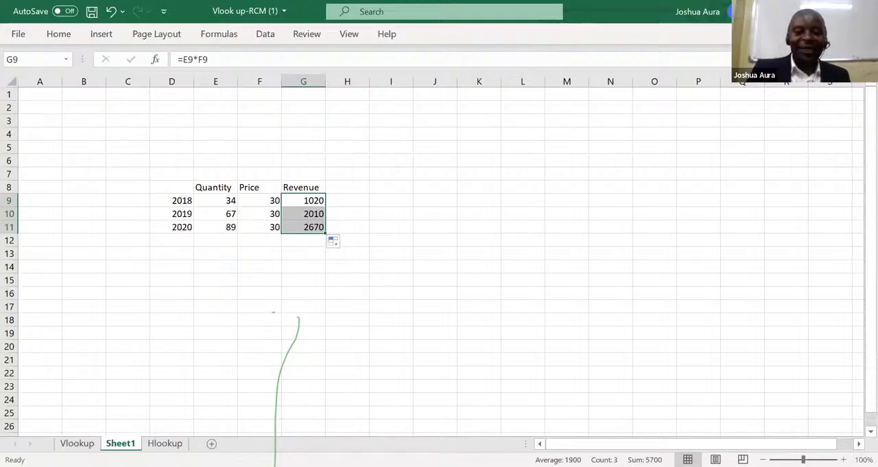
key("alt+Tab")
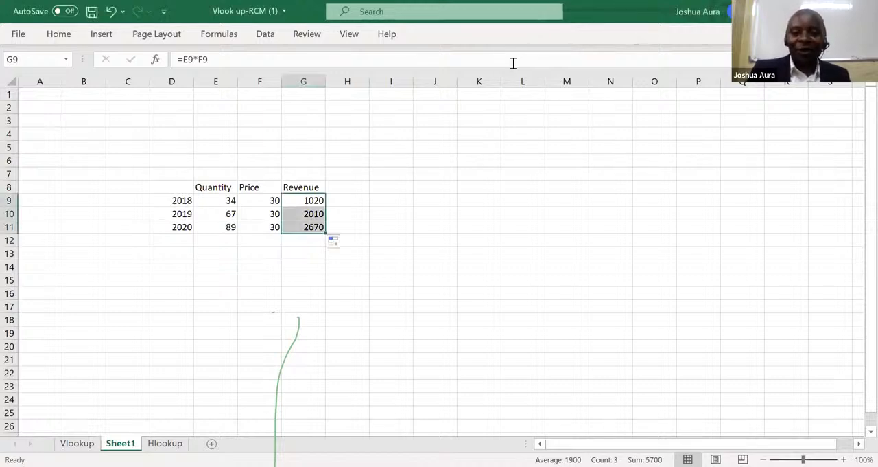
left_click(458, 95)
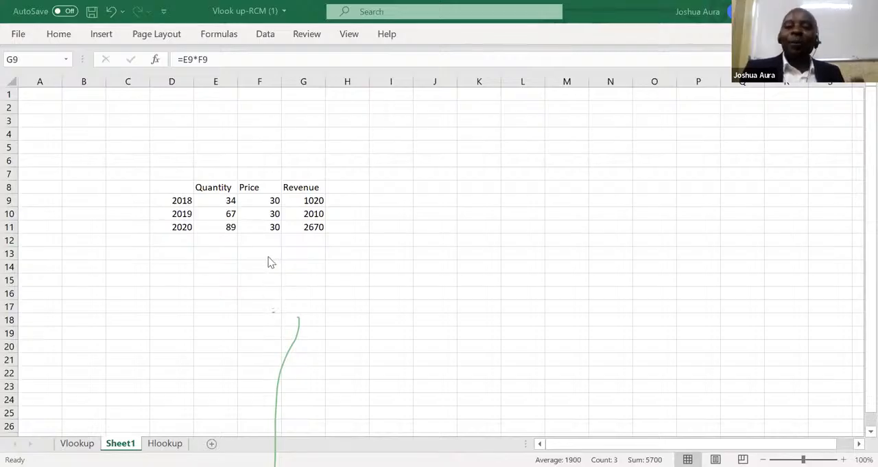
Delete the 2019 and 2020 prices in F10 and F11, keeping only the 2018 price in F9.
left_click(270, 214)
key("Delete")
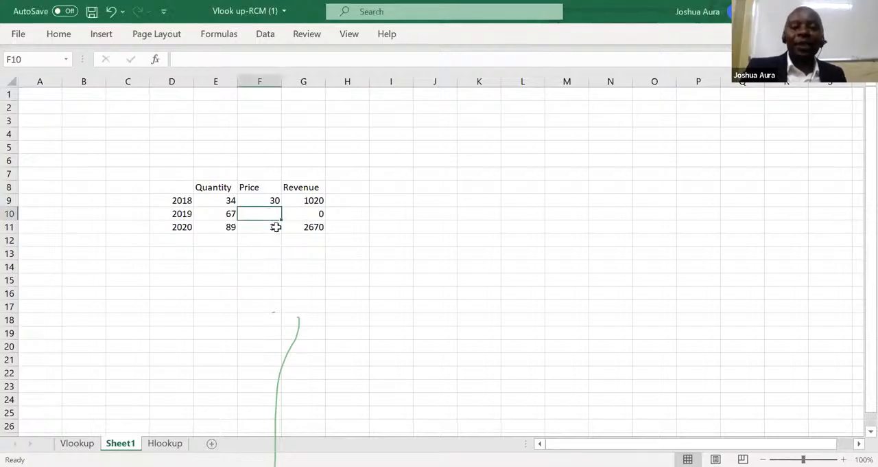
left_click(276, 227)
key("BackSpace")
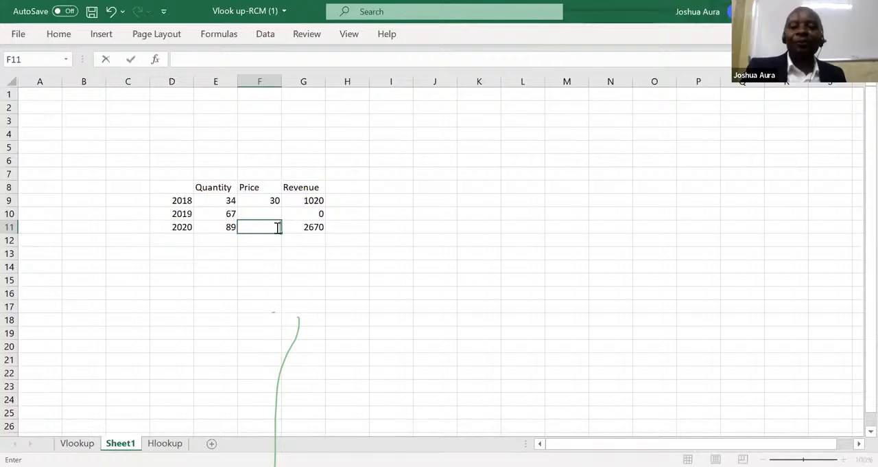
Clear the revenue formulas from G9, G10 and G11.
left_click(321, 211)
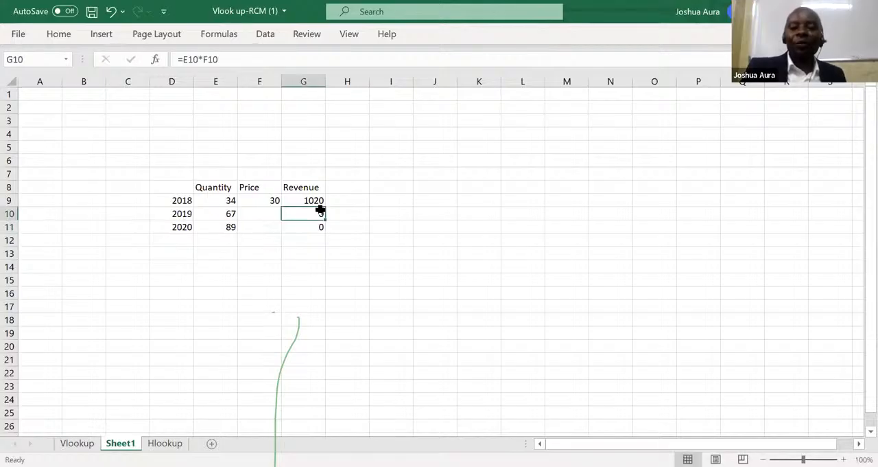
double_click(320, 209)
left_click(323, 228)
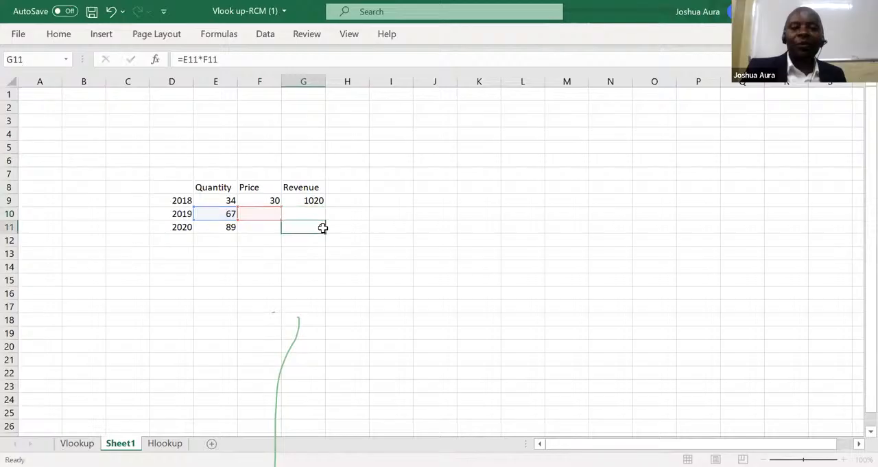
left_click(312, 199)
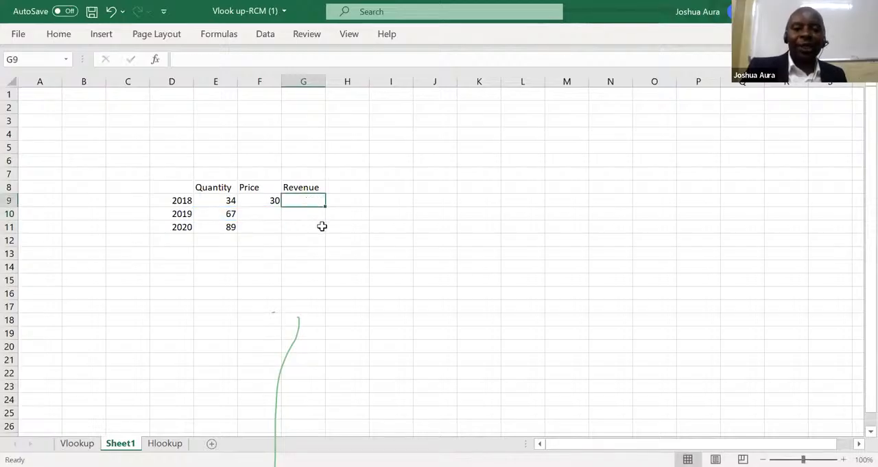
left_click(322, 227)
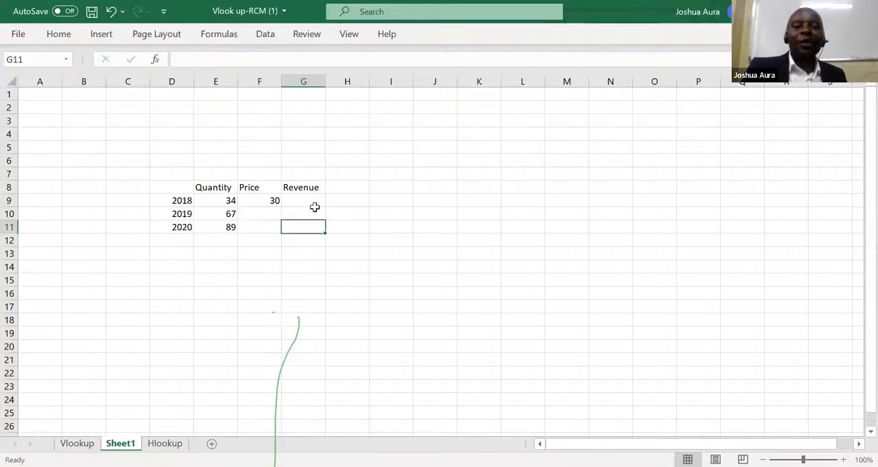
left_click(310, 200)
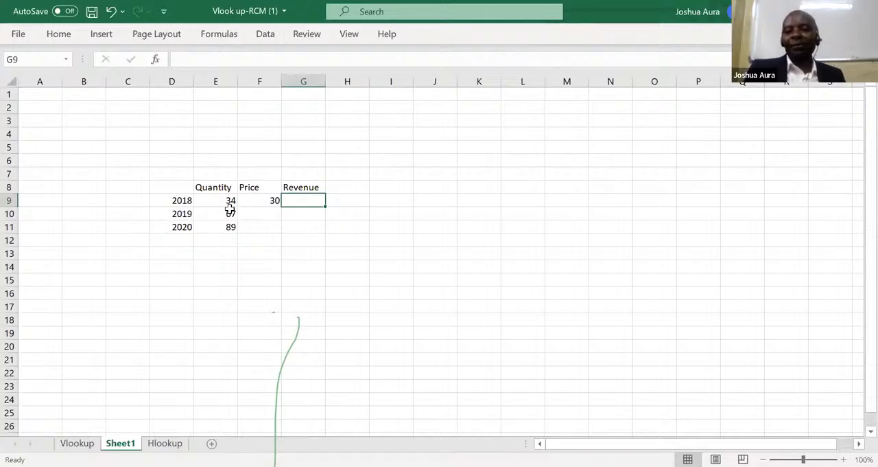
left_click(271, 200)
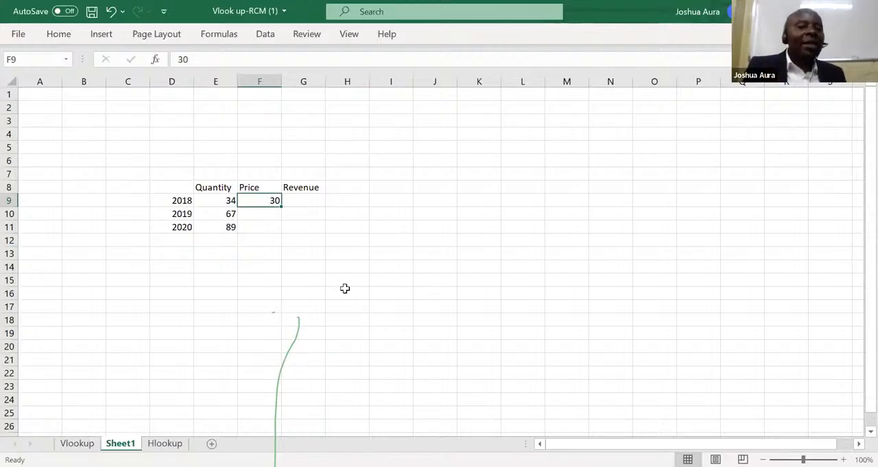
Enter the note "Dollar sign to anchor a cell permanently" in cell H14.
left_click(343, 267)
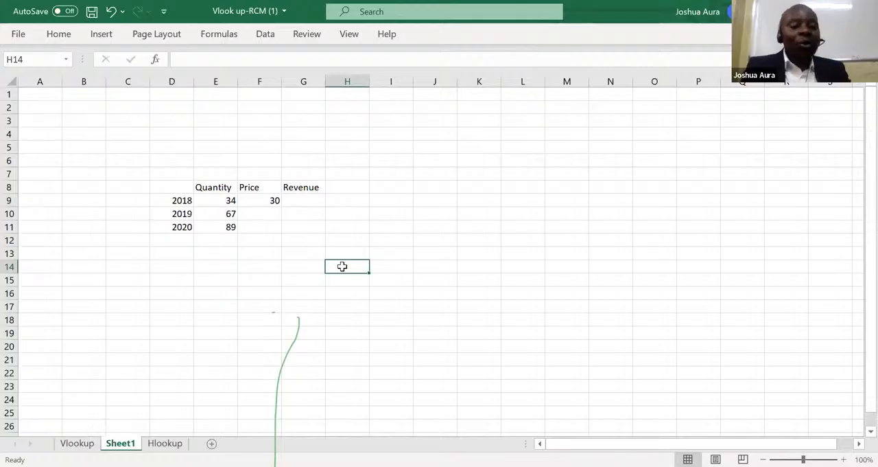
type("Dolla")
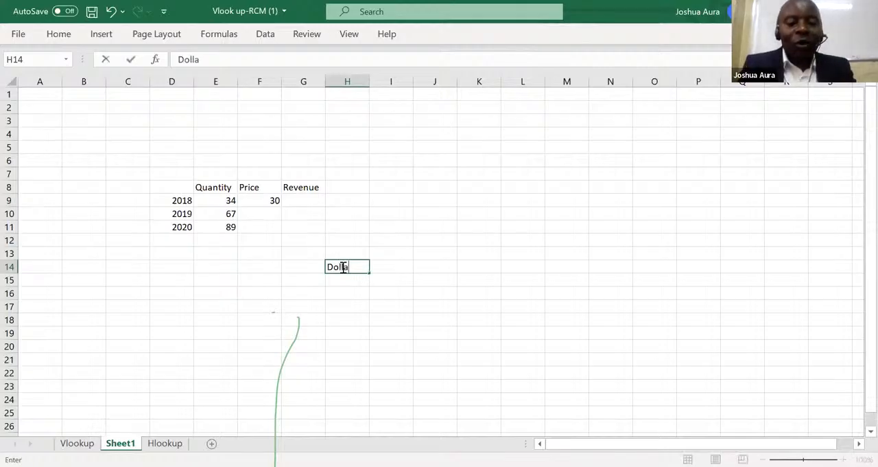
type("r sign")
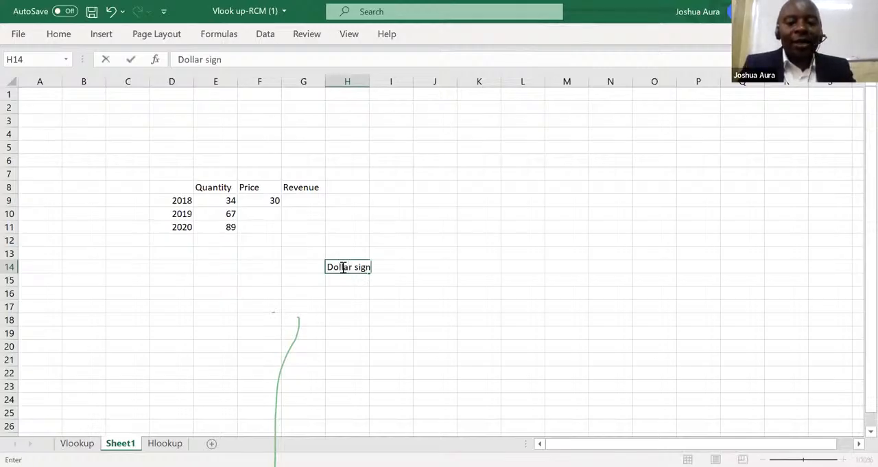
type(" to ancho")
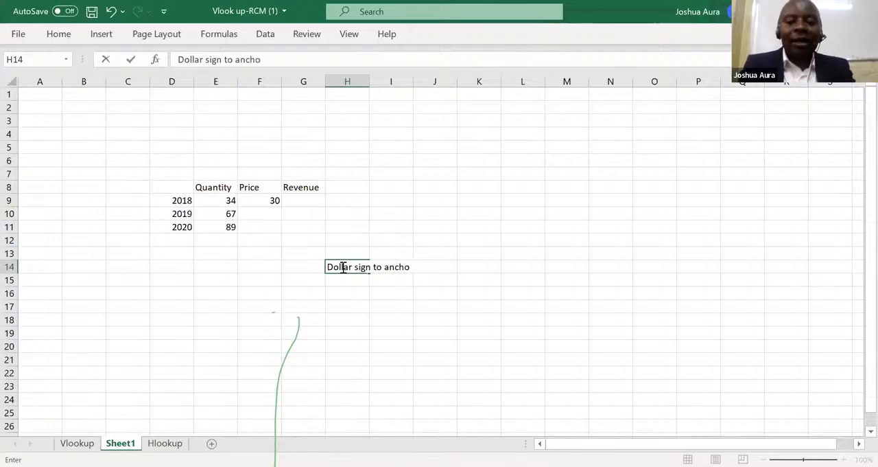
type(" r a ce")
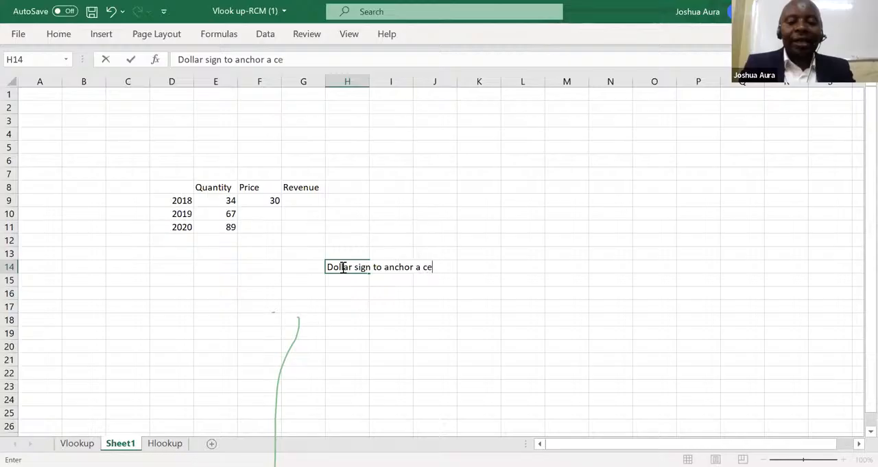
type("ll per")
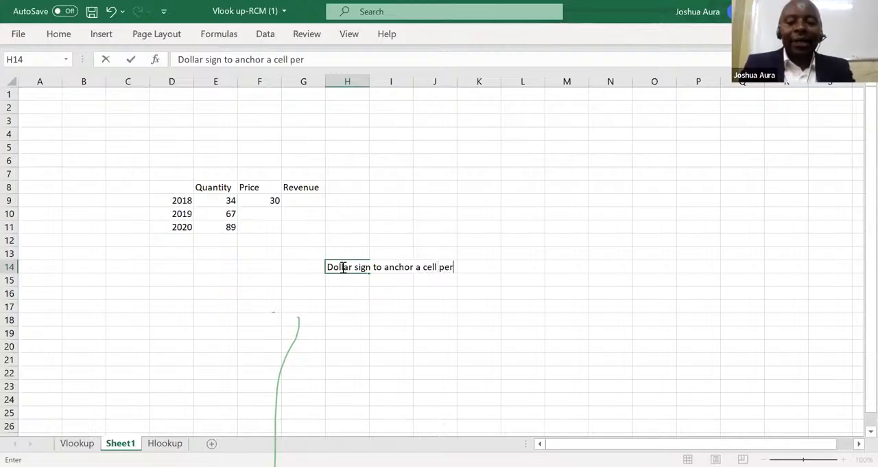
type("mane")
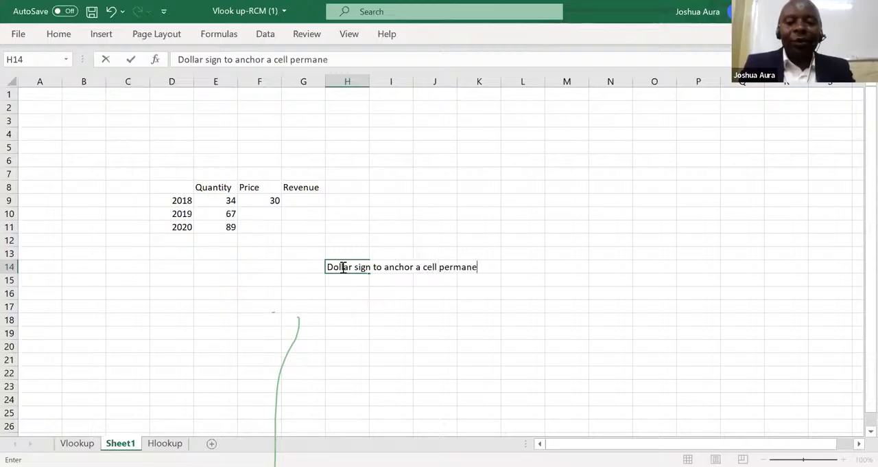
type("ntly")
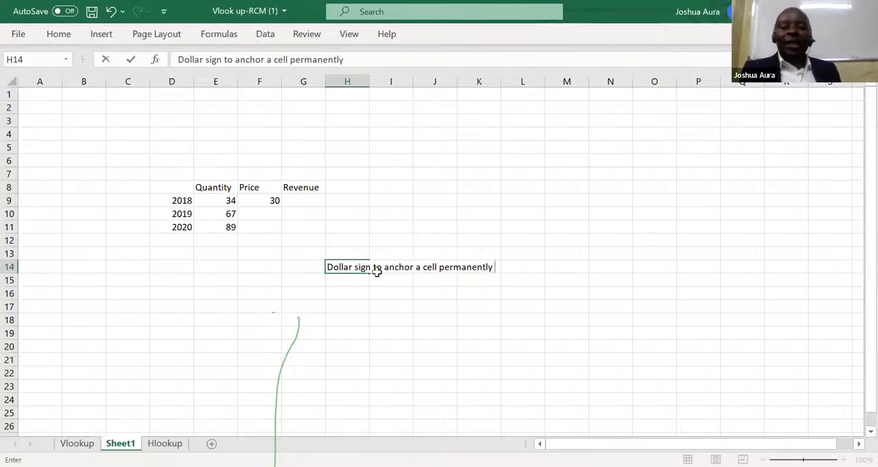
Enter the note "On top of number 4" in cell L14, beside the dollar sign note.
left_click(512, 268)
type("On")
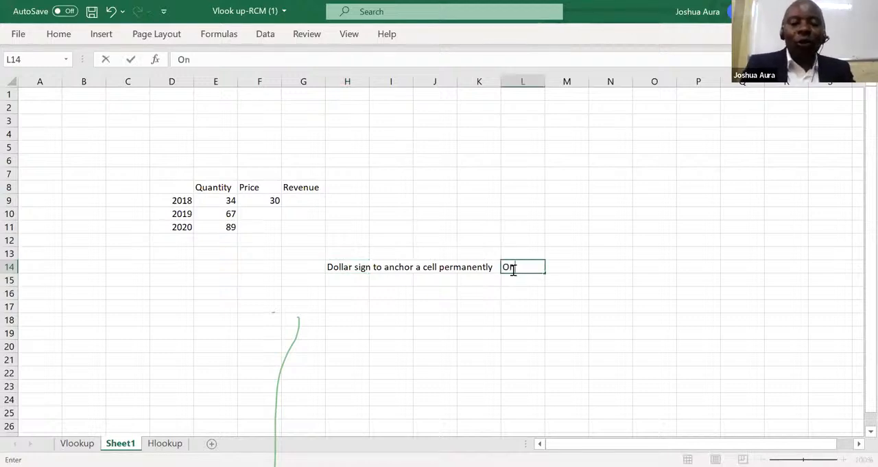
type(" top of")
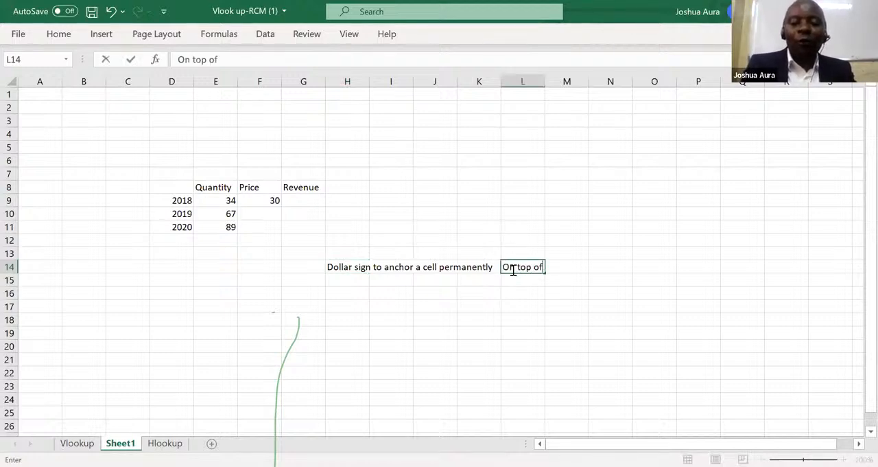
type(" number 4")
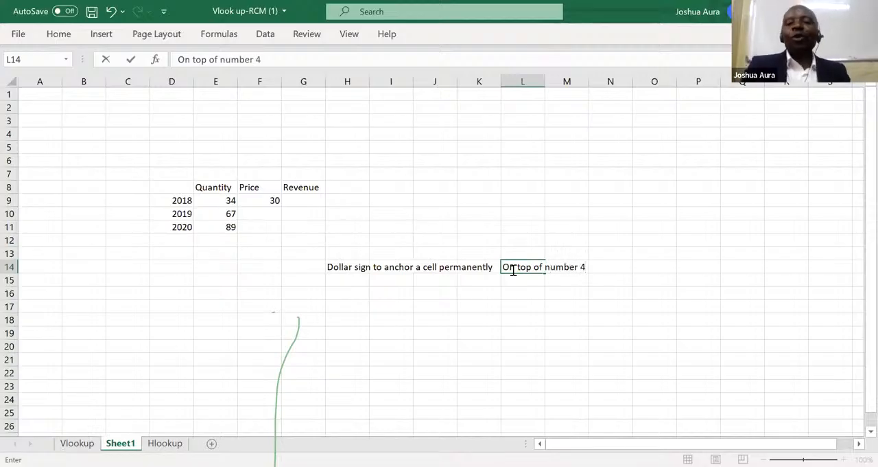
left_click(511, 300)
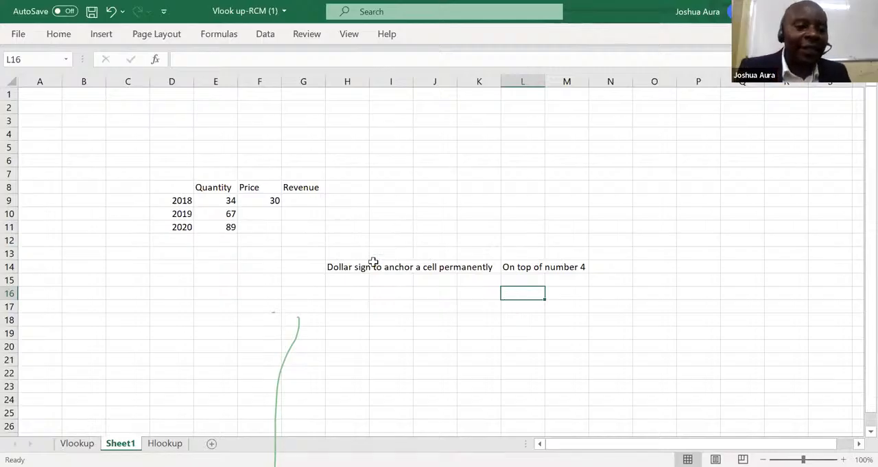
Build the 2018 revenue formula in G9 by multiplying quantity E9 by price F9.
left_click(303, 198)
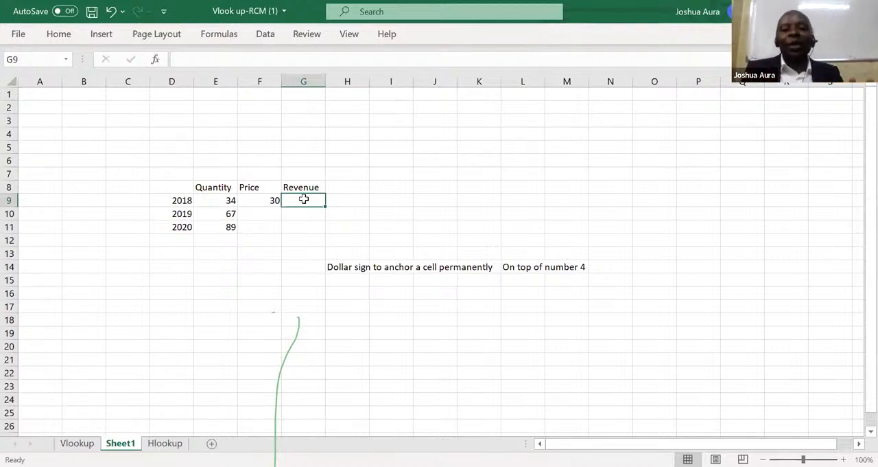
type("=")
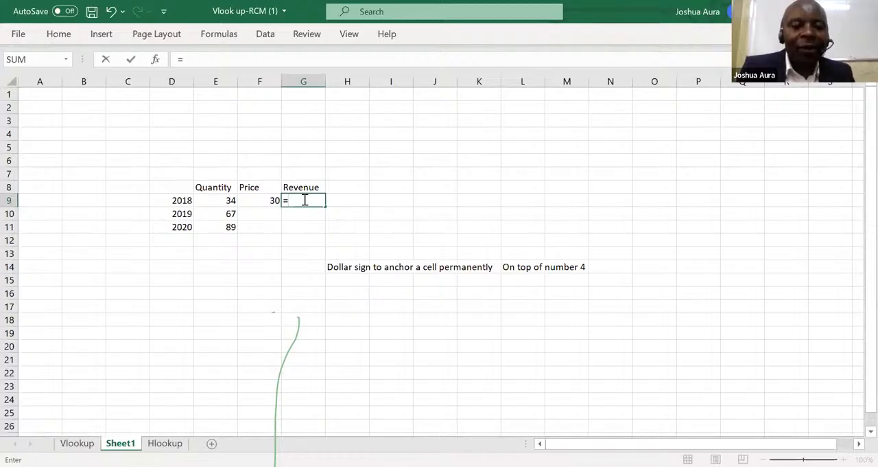
left_click(229, 199)
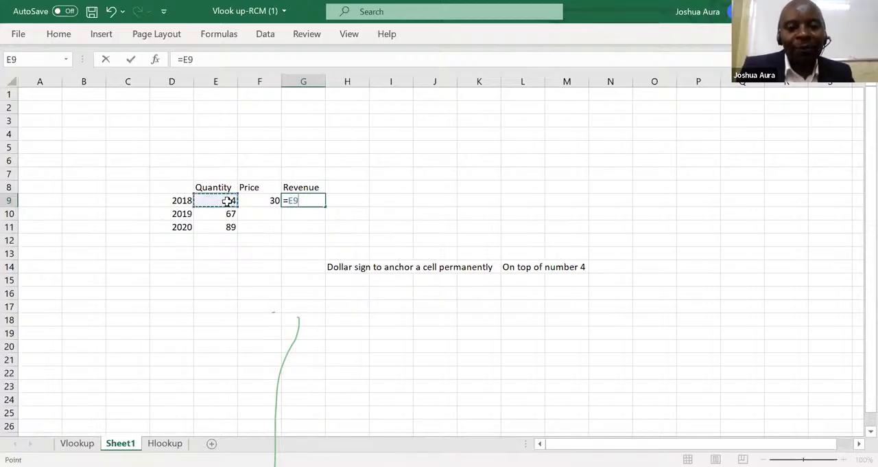
type("*")
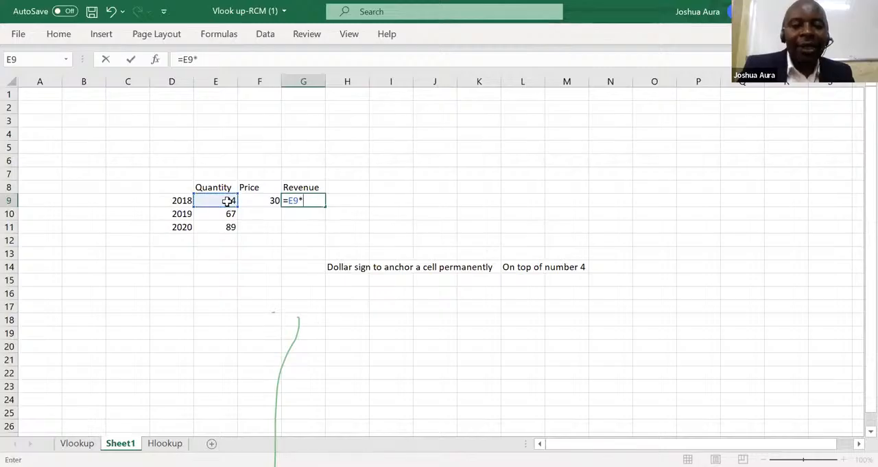
left_click(273, 200)
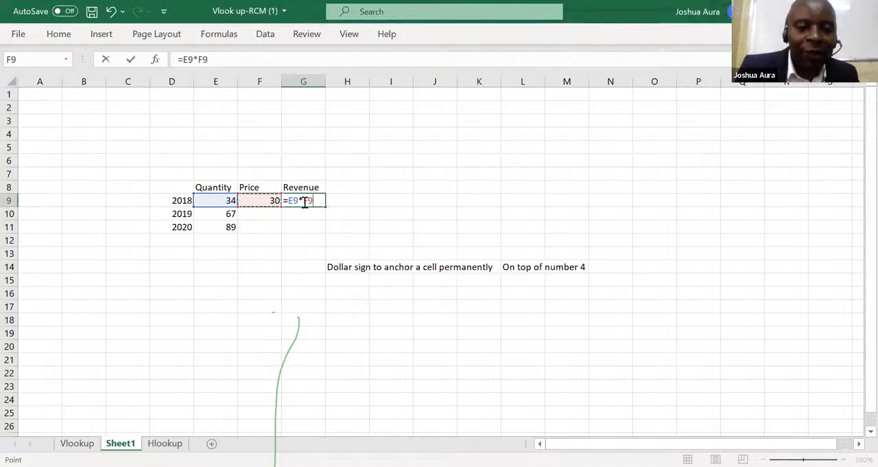
Anchor the price reference in G9 so the formula reads =E9*$F$9, and copy it down to G11.
left_click(305, 201)
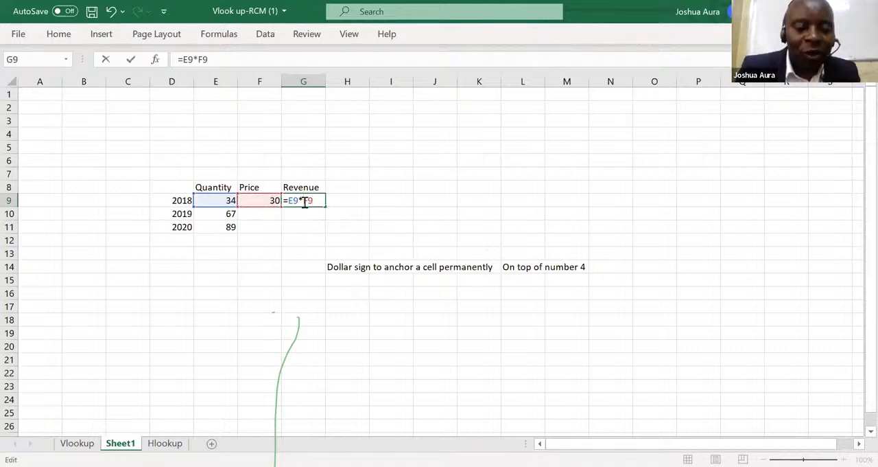
type("$")
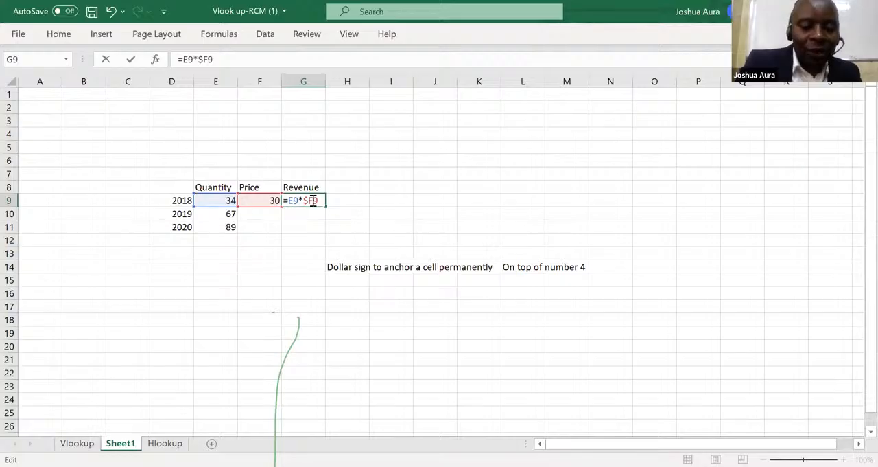
left_click(313, 200)
type("$")
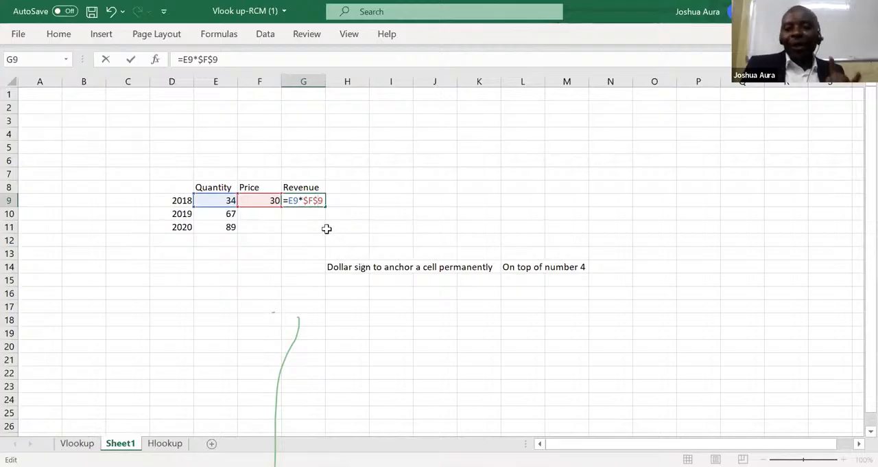
key("Return")
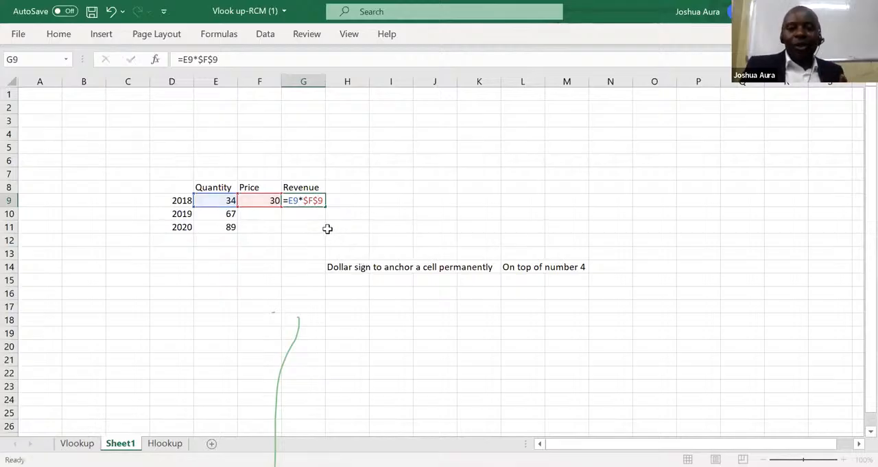
left_click(313, 198)
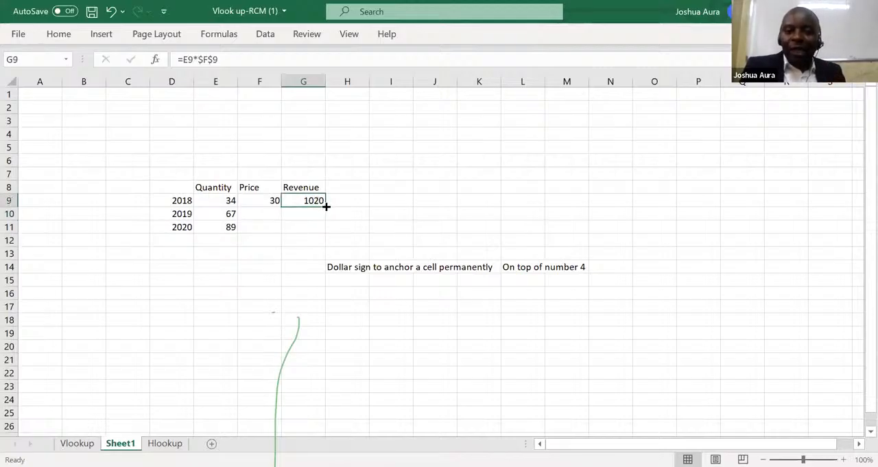
left_click_drag(326, 206, 327, 232)
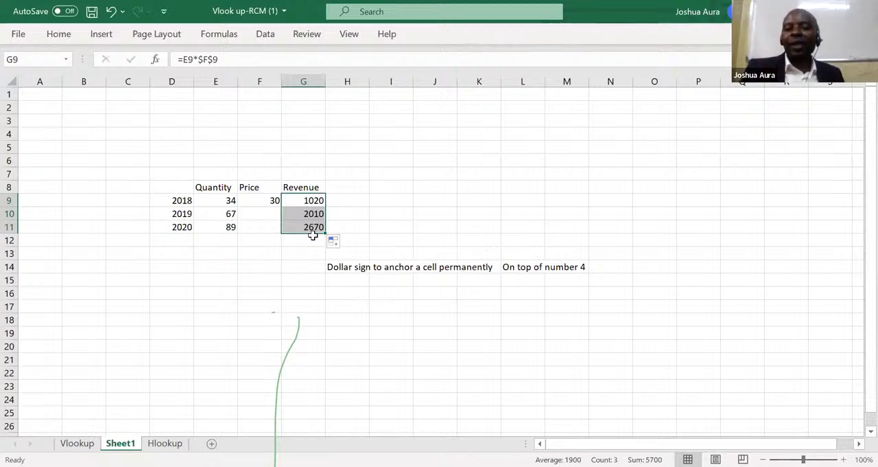
Remove both dollar signs from the G9 revenue formula so it reads =E9*F9.
left_click(316, 201)
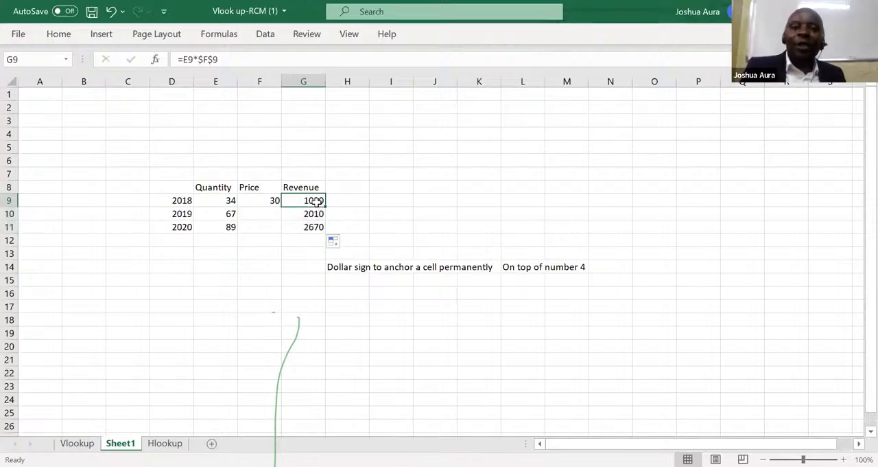
left_click(203, 59)
key("BackSpace")
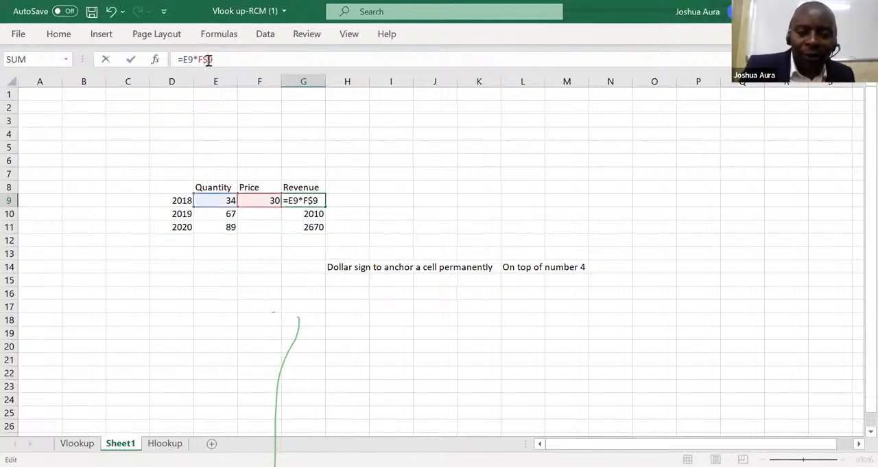
left_click(182, 289)
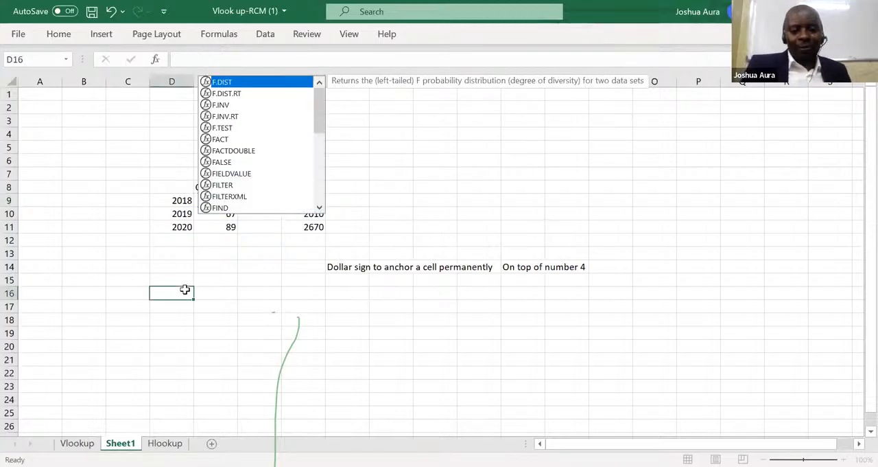
Clear the revenue cells G10 and G11 and refill them by copying the unanchored G9 formula down to G11.
left_click(302, 217)
double_click(310, 215)
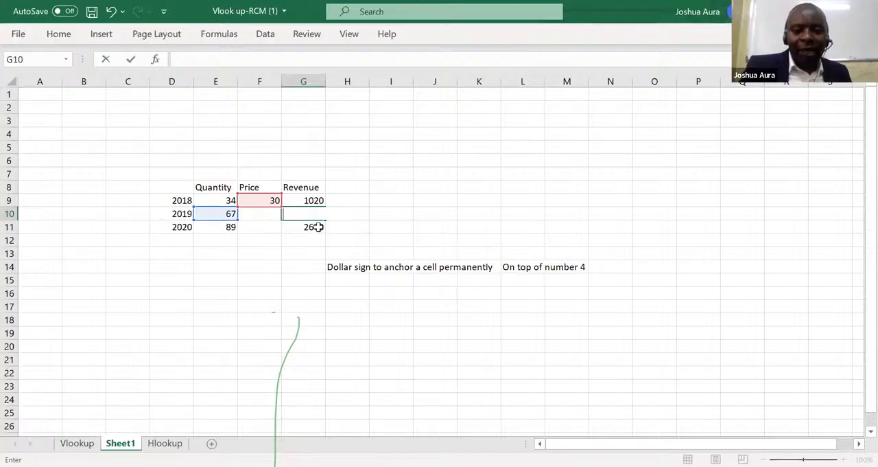
left_click(317, 227)
key("BackSpace")
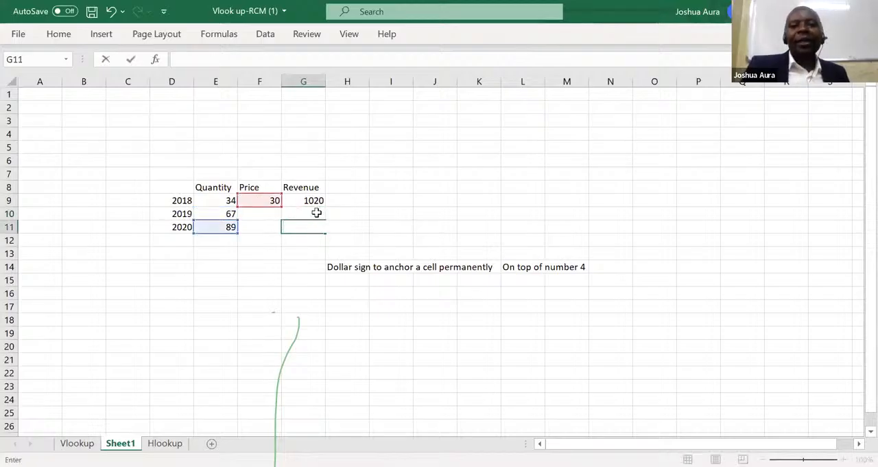
left_click(316, 212)
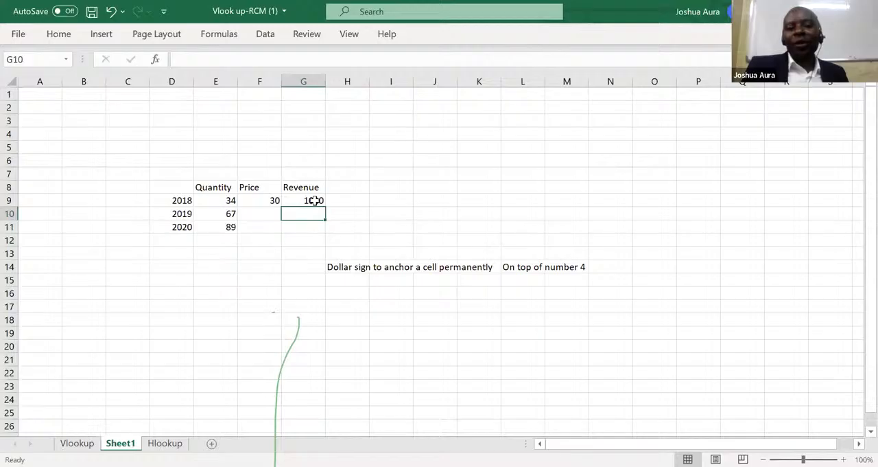
left_click(314, 200)
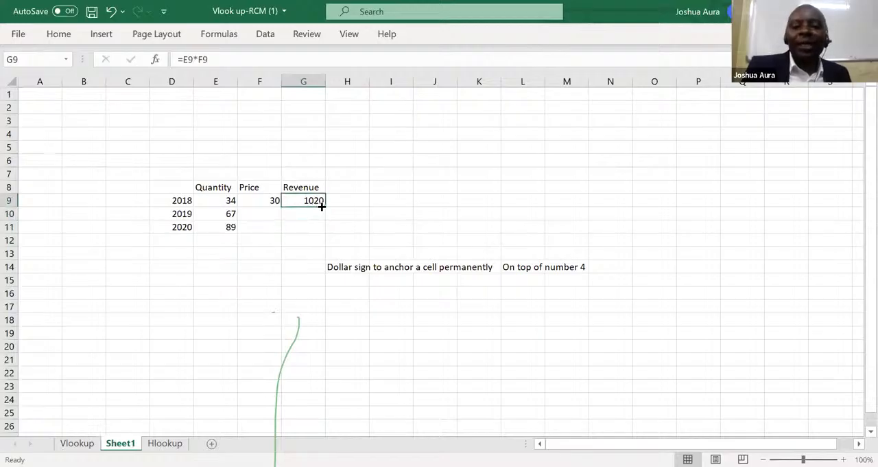
left_click_drag(325, 205, 325, 235)
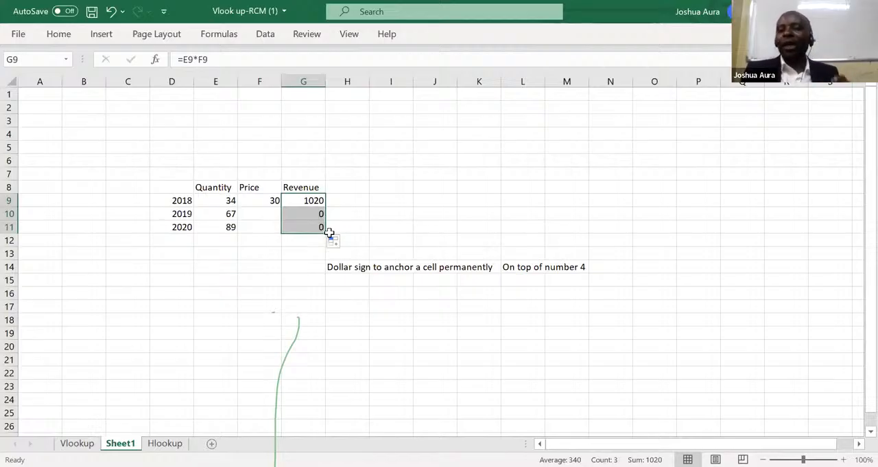
Re-enter the 2018 revenue formula in G9 as =E9*F9.
left_click(312, 201)
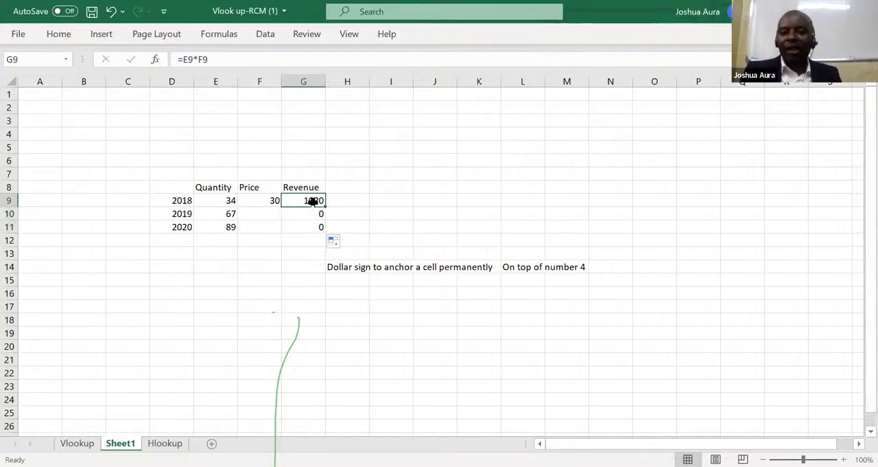
type("=")
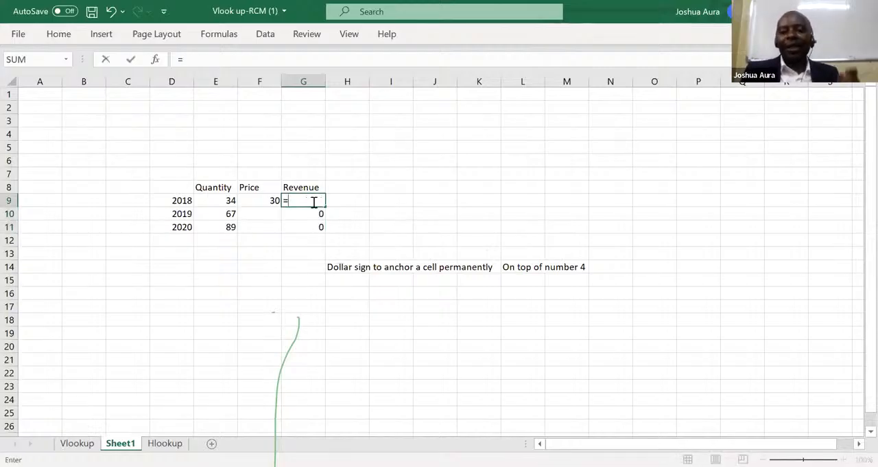
left_click(228, 199)
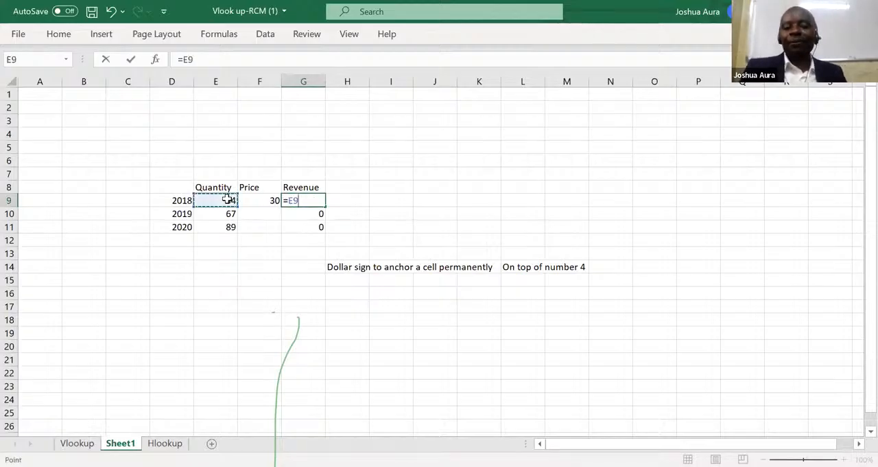
type("*")
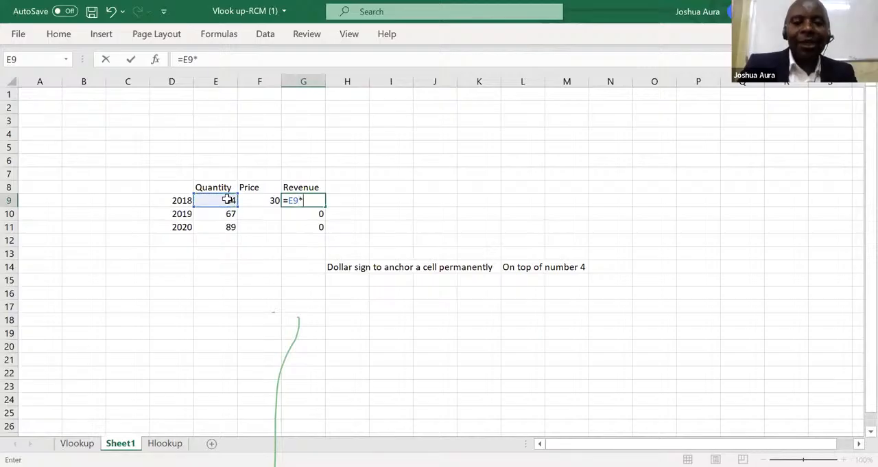
left_click(268, 199)
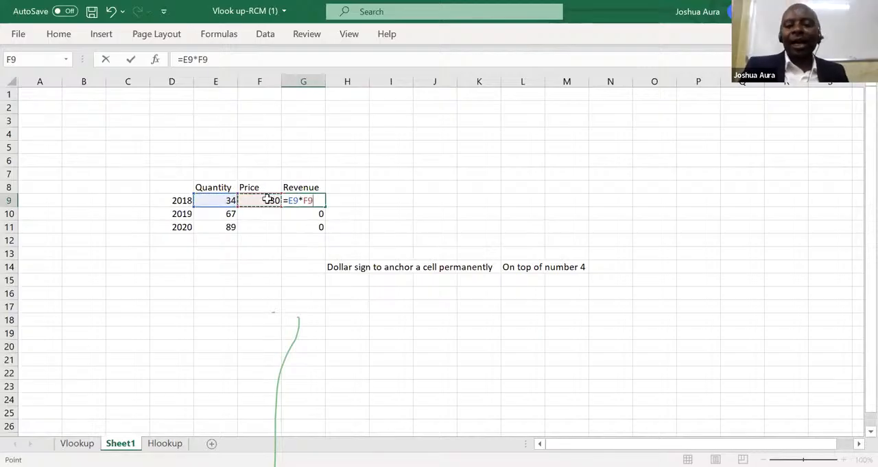
key("Return")
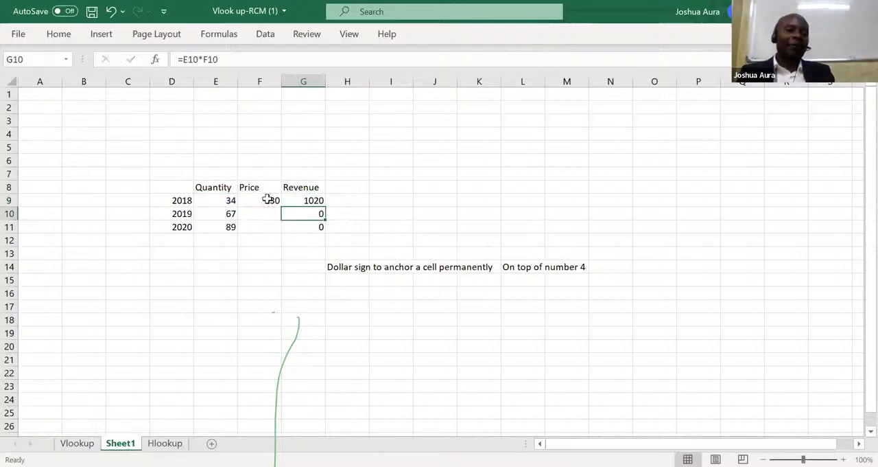
Make the price reference in the G9 formula absolute so it reads =E9*$F$9.
left_click(316, 199)
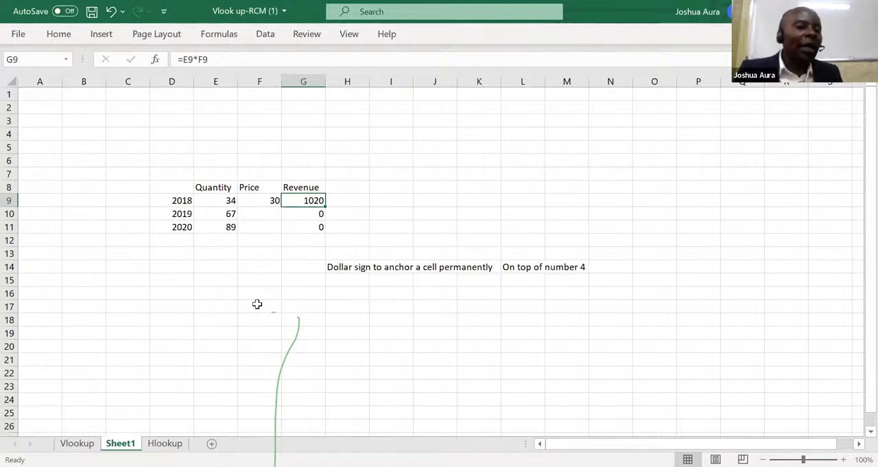
left_click(267, 201)
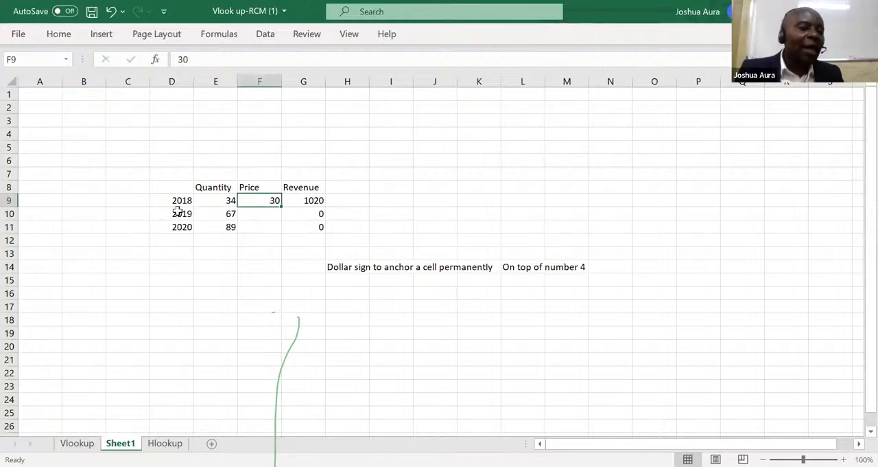
left_click(317, 199)
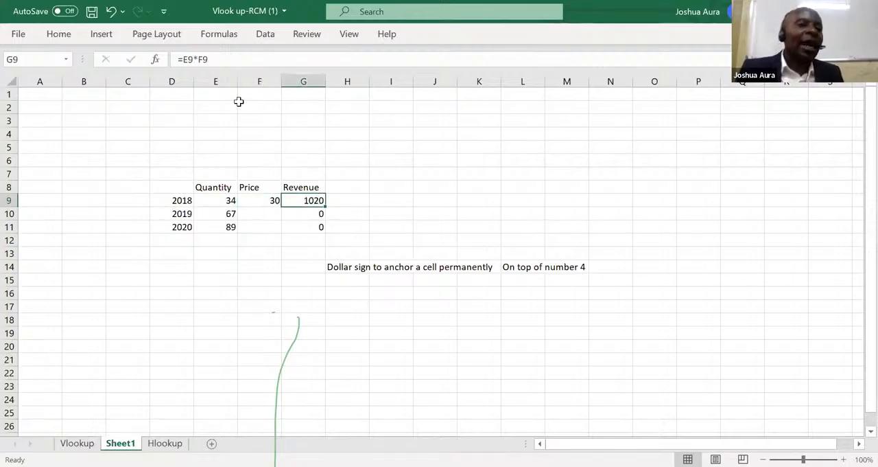
left_click(213, 61)
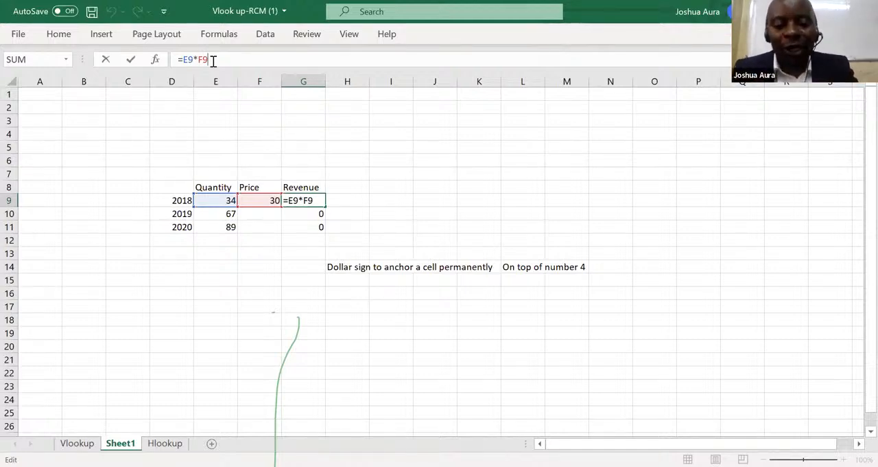
key("F4")
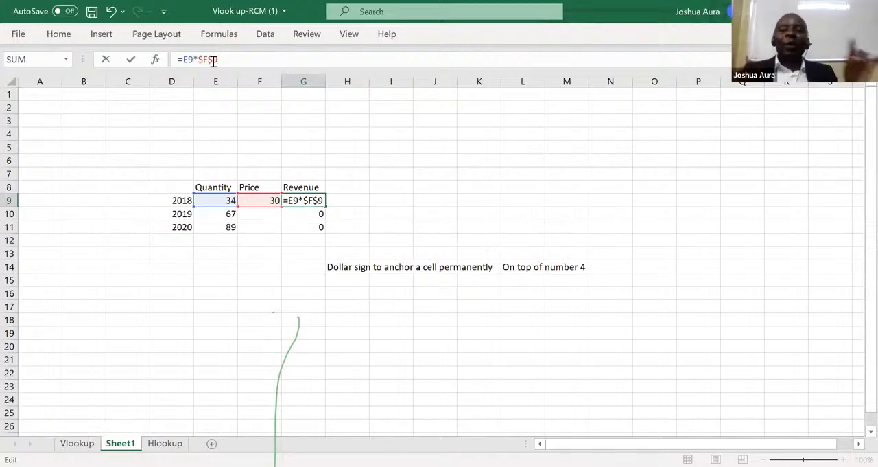
Enter the note "You can as well anchor a fixed cell using F4" in cell H15.
left_click(348, 278)
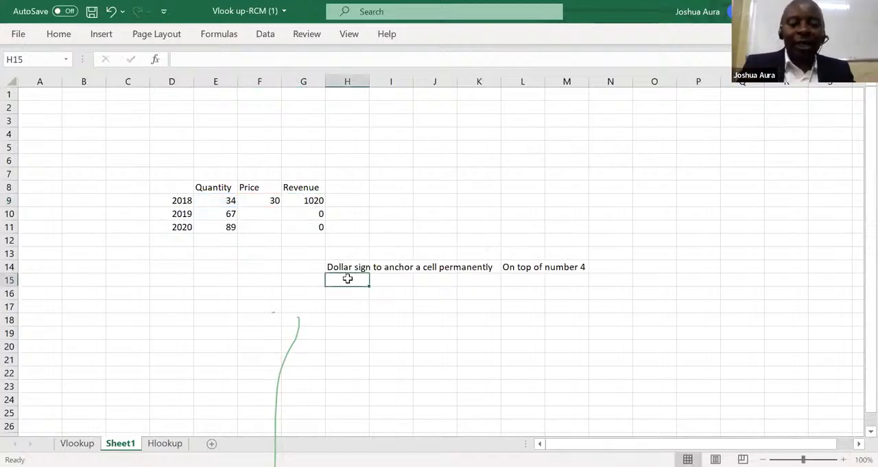
type("You c")
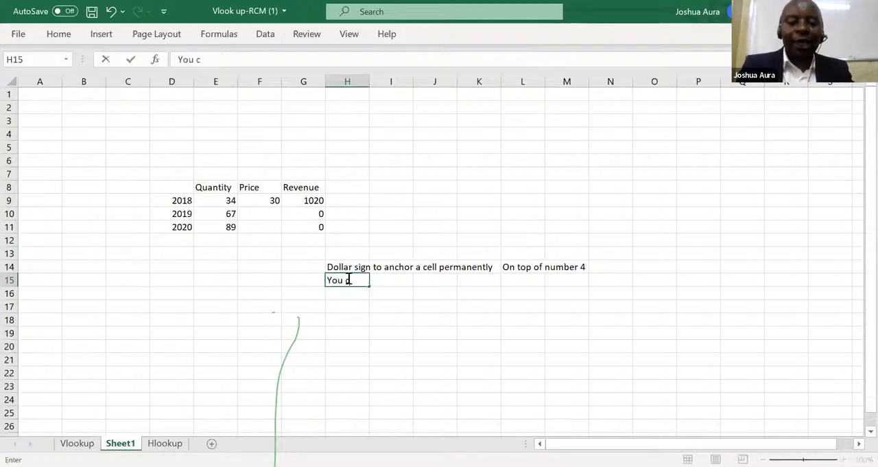
type("an as we")
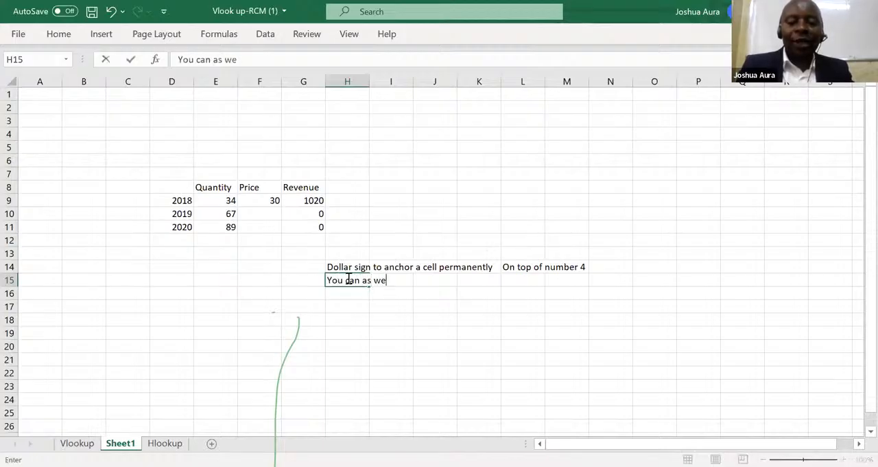
type("ll anch")
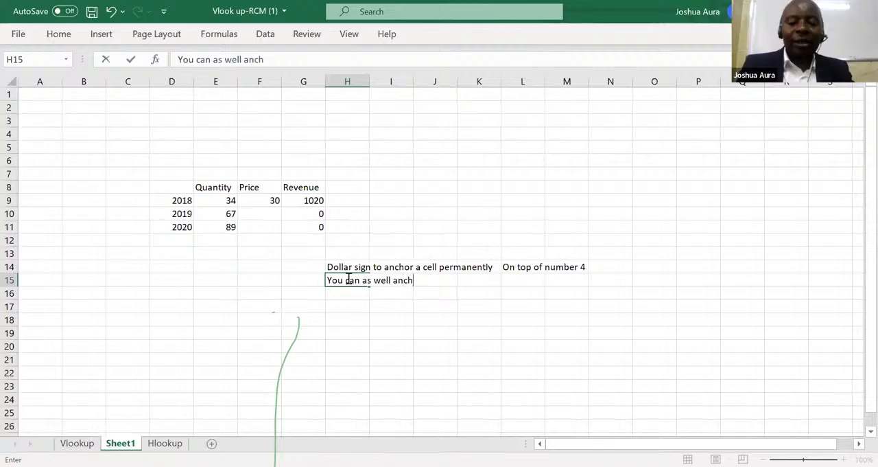
type("or a")
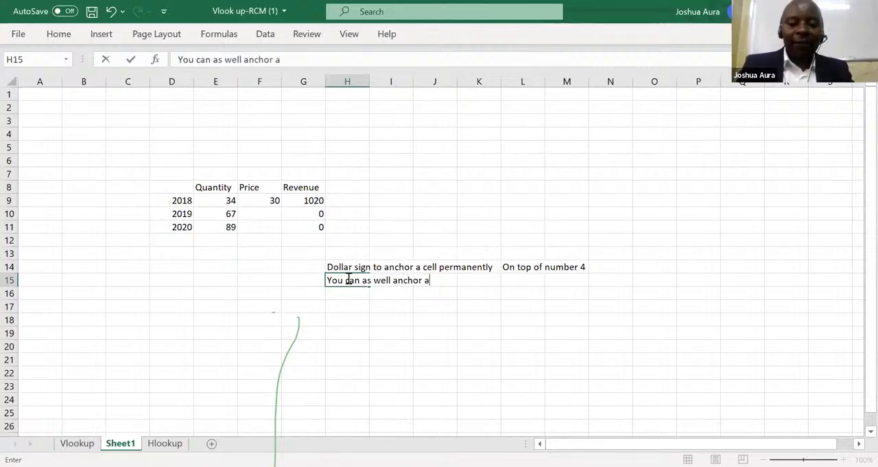
type(" fixe")
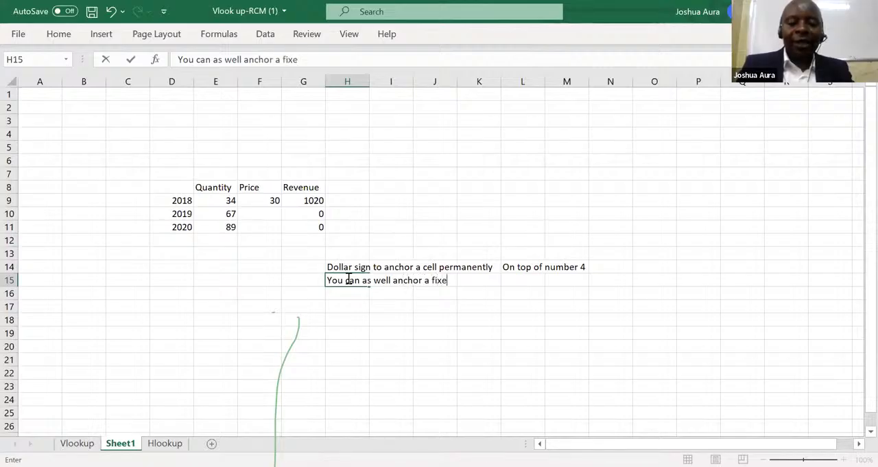
type("d cell using")
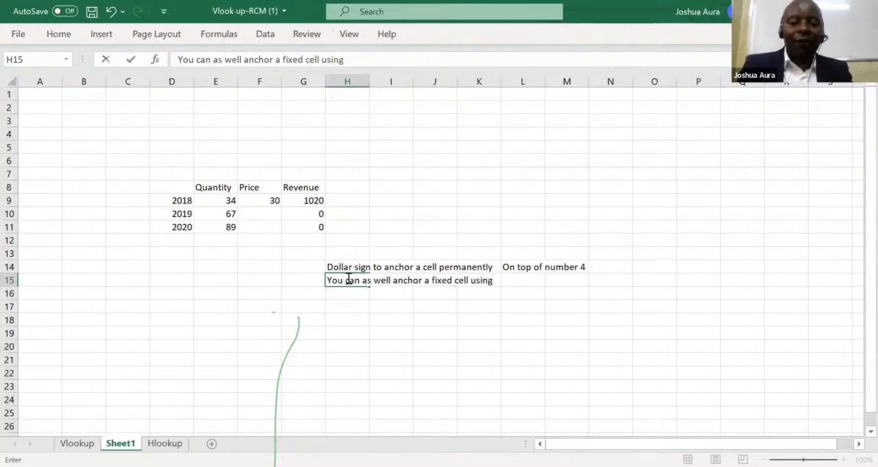
type(" F4")
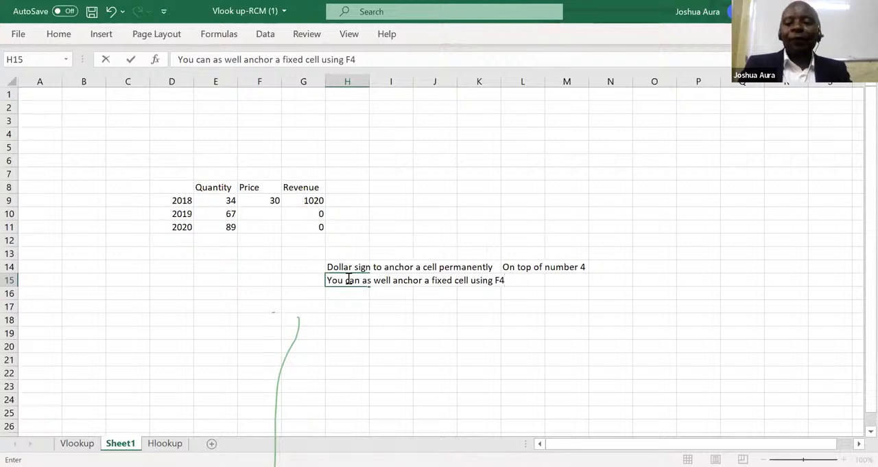
key("Return")
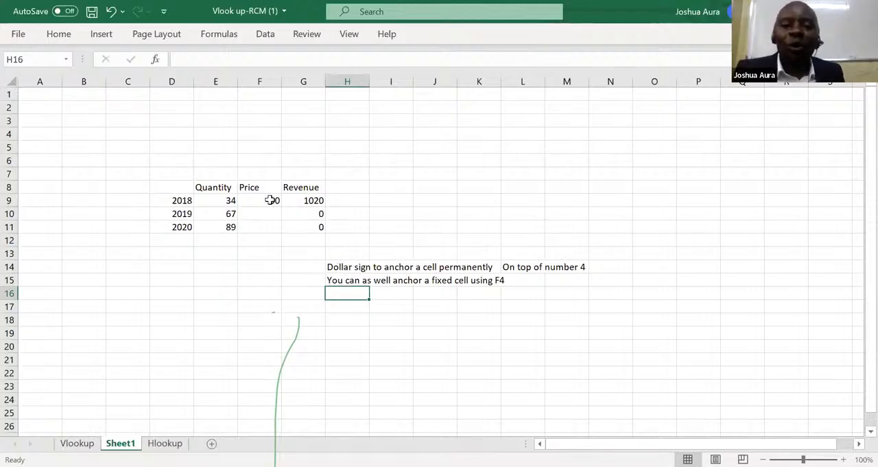
Copy the anchored 2018 revenue formula from G9 down to G11 and reselect G9.
left_click(312, 200)
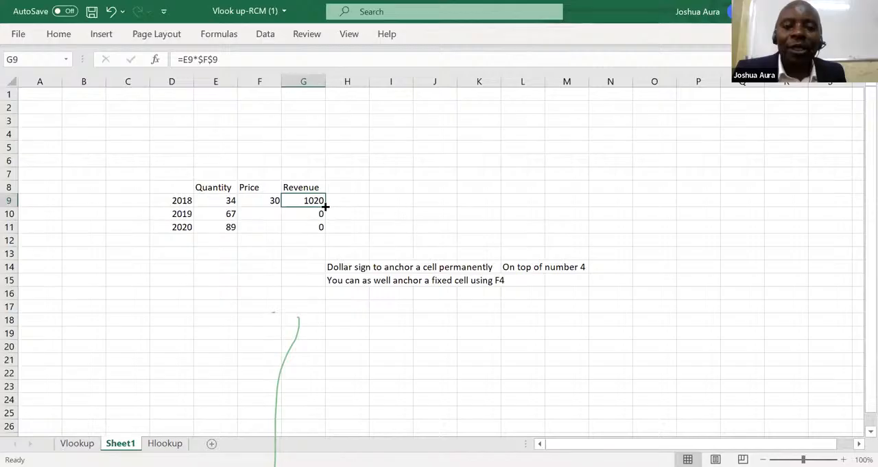
double_click(326, 205)
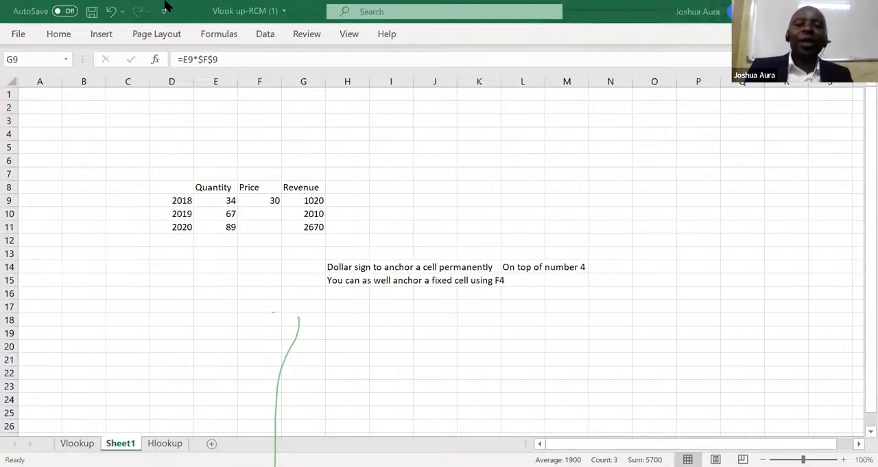
left_click(319, 199)
left_click(319, 199)
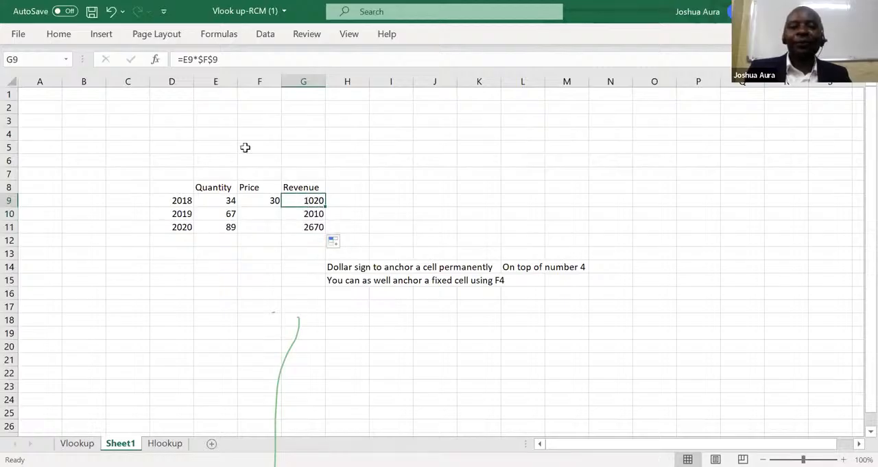
Undo the recent edits step by step, back to empty revenue cells G9 to G11.
left_click(112, 11)
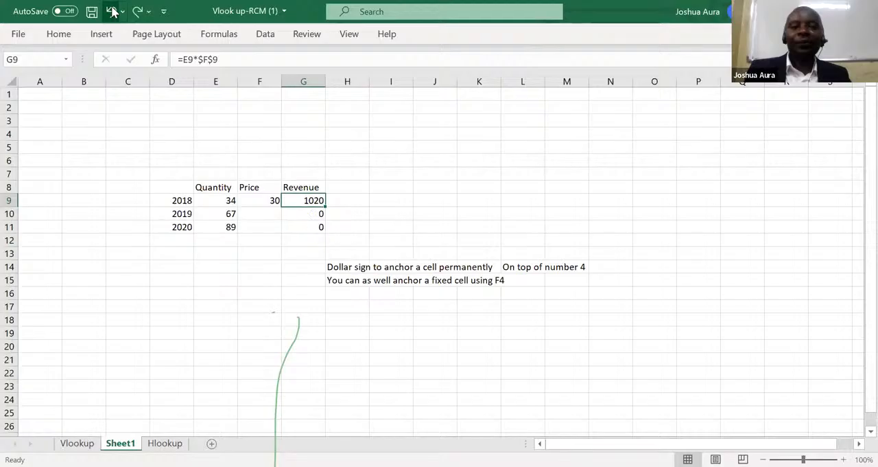
left_click(112, 11)
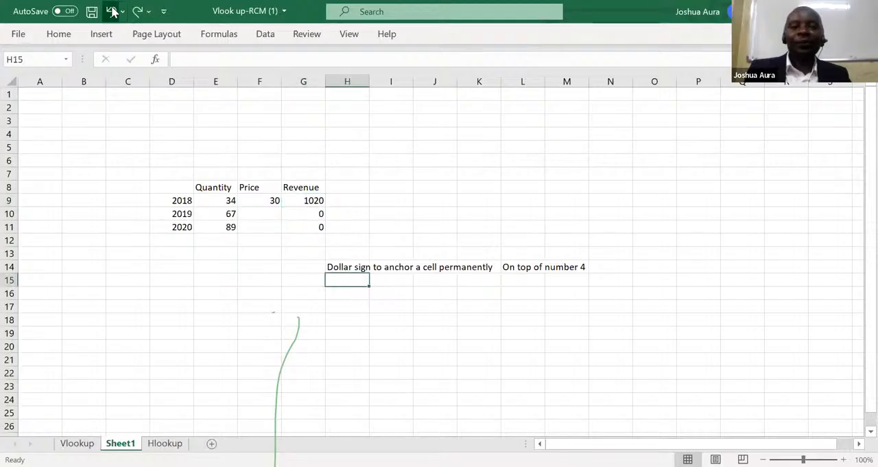
left_click(112, 11)
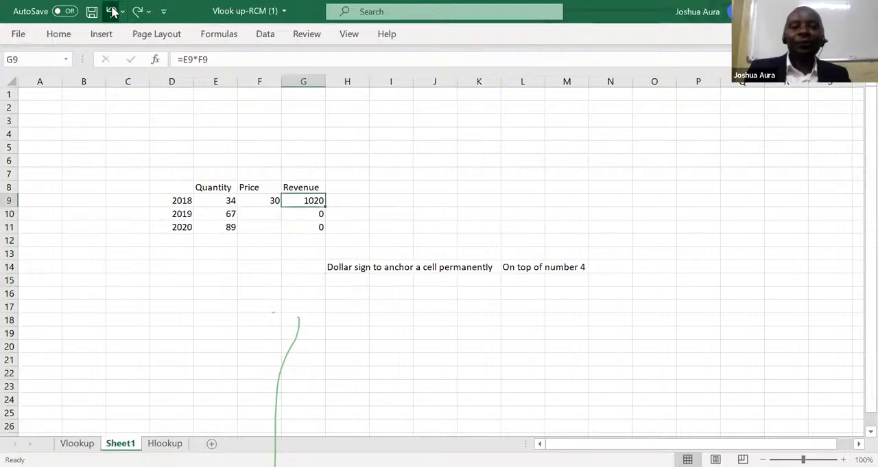
left_click(112, 11)
left_click(112, 11)
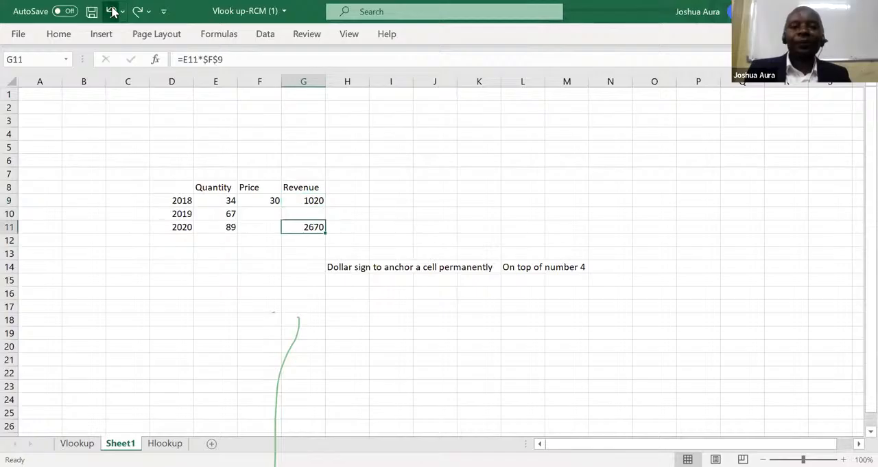
left_click(112, 11)
left_click(112, 11)
left_click(112, 11)
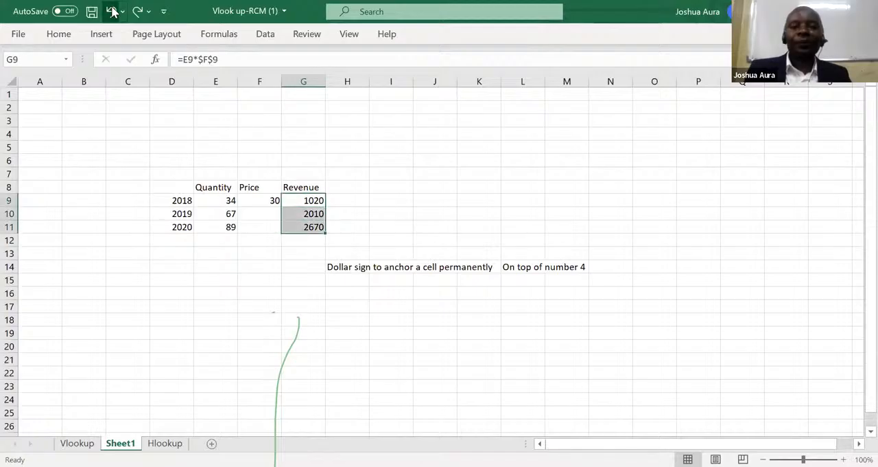
left_click(112, 11)
left_click(112, 11)
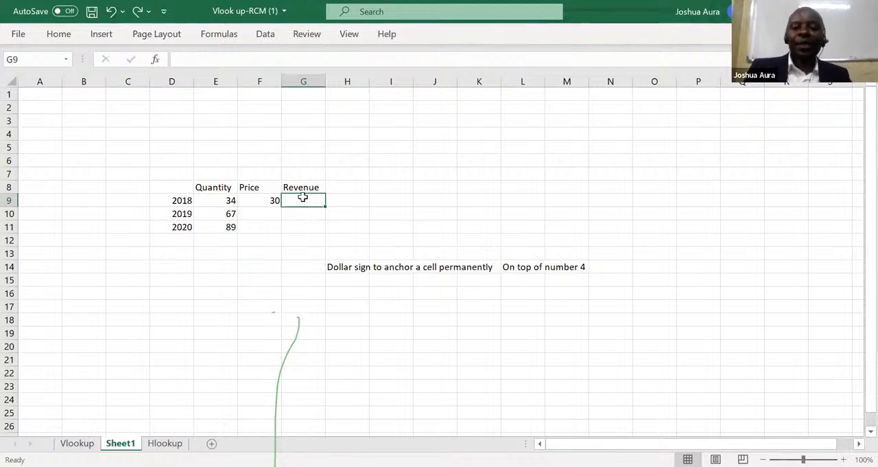
Enter the 2018 revenue formula =E9*$F$9 in G9 with the price reference anchored, and copy it down to G11.
type("=")
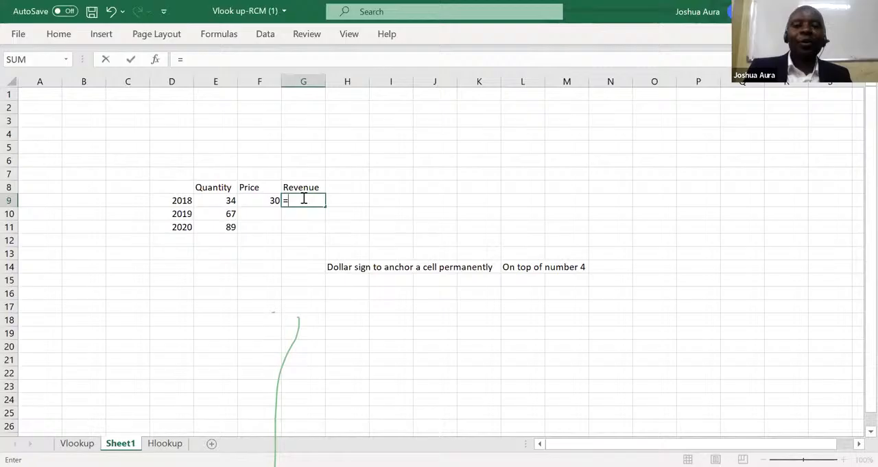
left_click(234, 201)
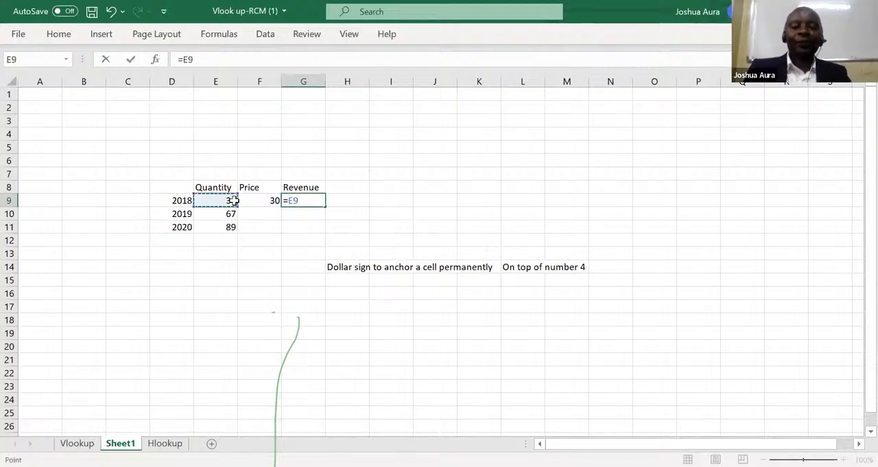
type("*")
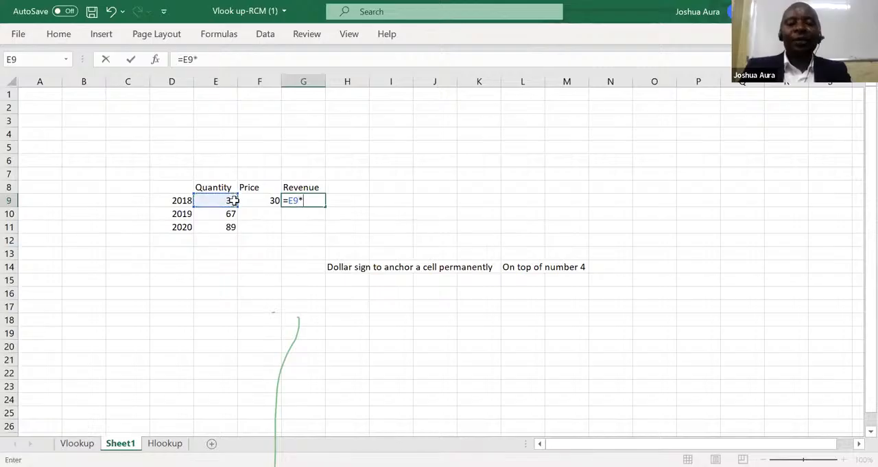
left_click(274, 201)
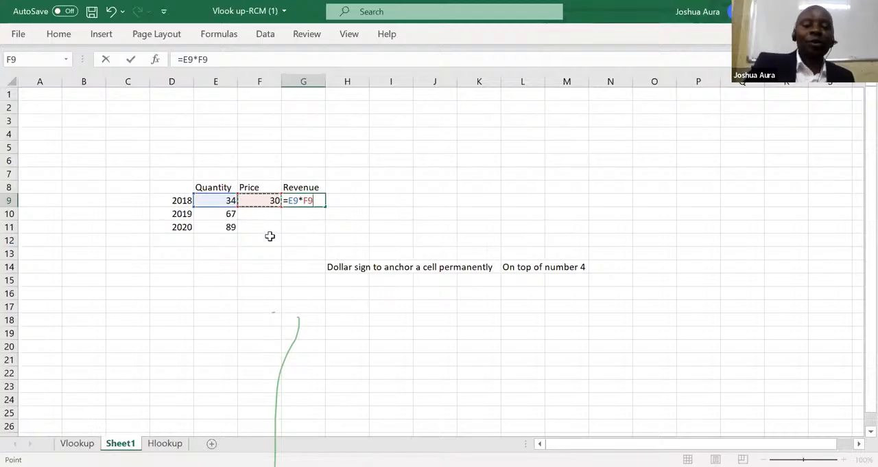
key("F4")
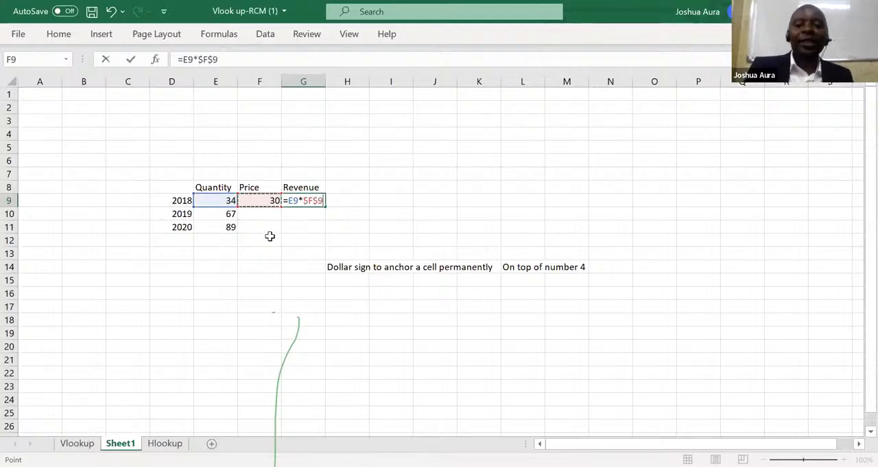
key("Return")
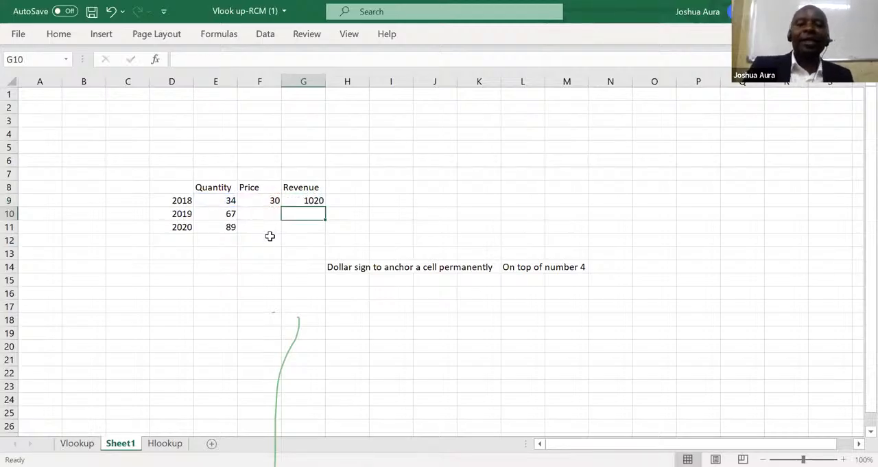
left_click(317, 199)
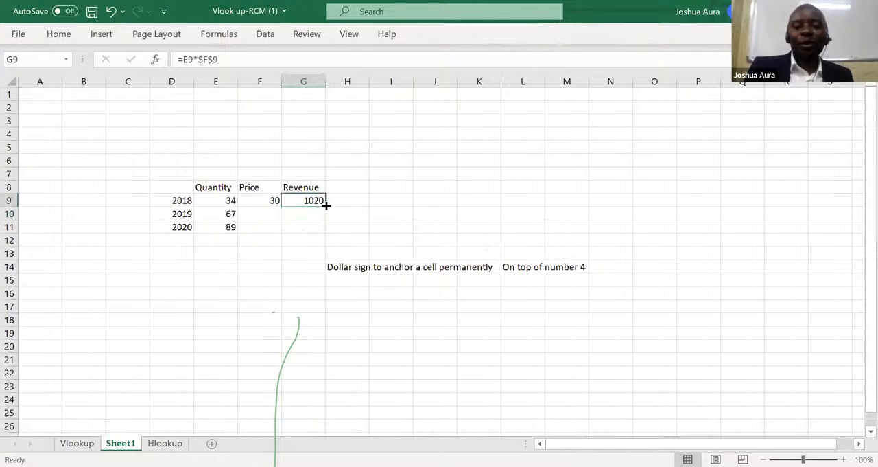
double_click(327, 204)
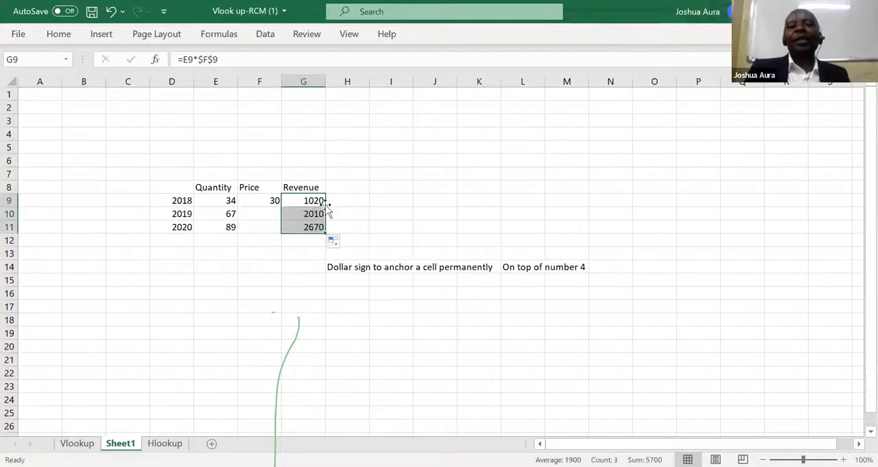
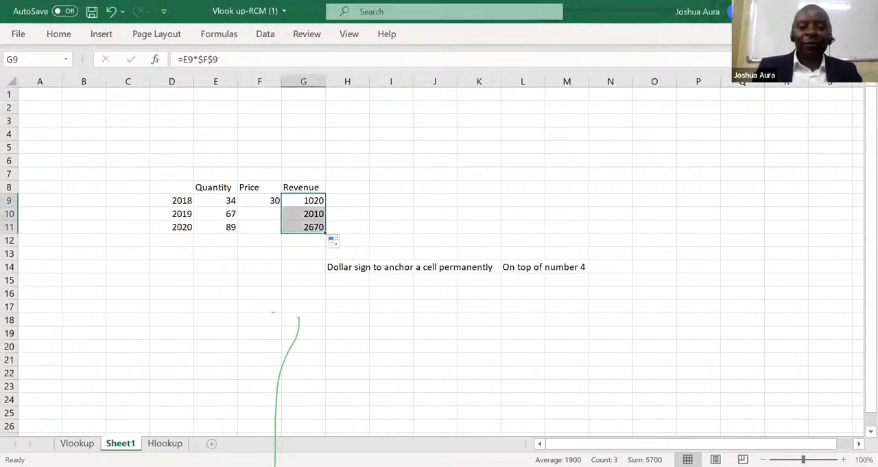
Add a new worksheet and enter the numbers 1 to 9 one by one down cells E8 to E16.
left_click(211, 442)
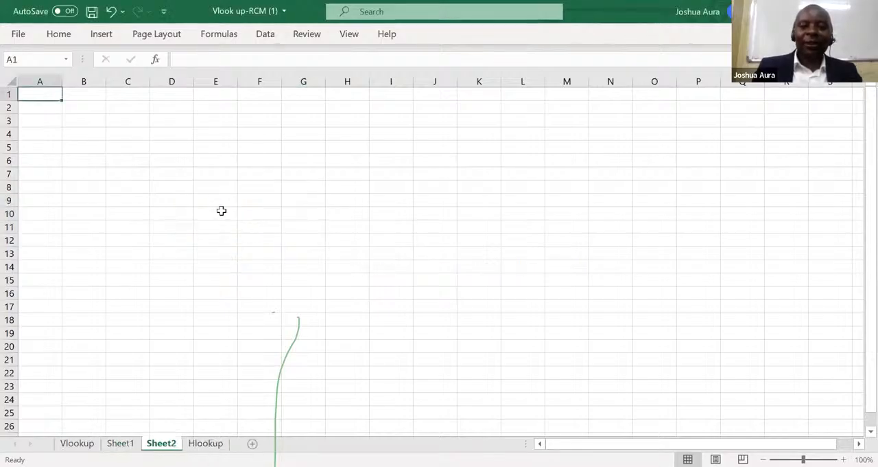
left_click(212, 188)
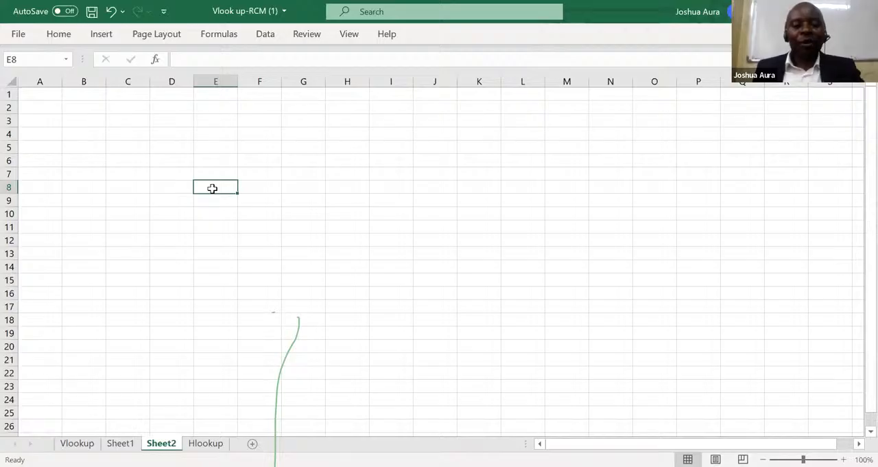
type("1")
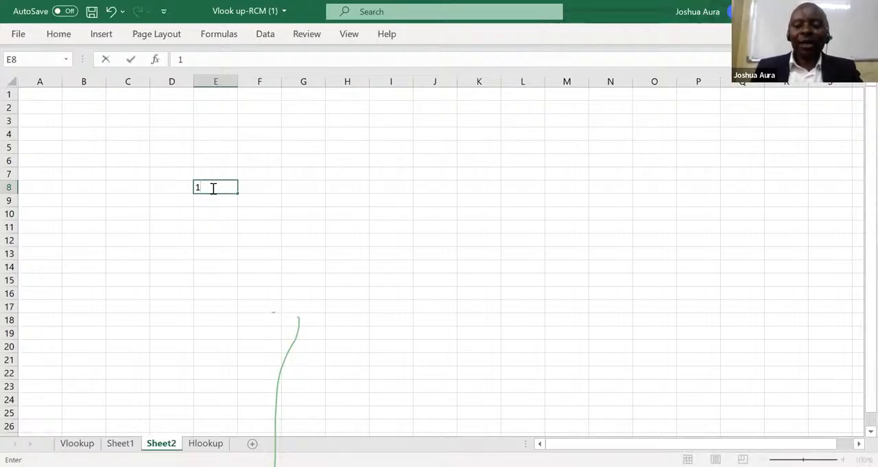
key("Return")
type("2")
key("Return")
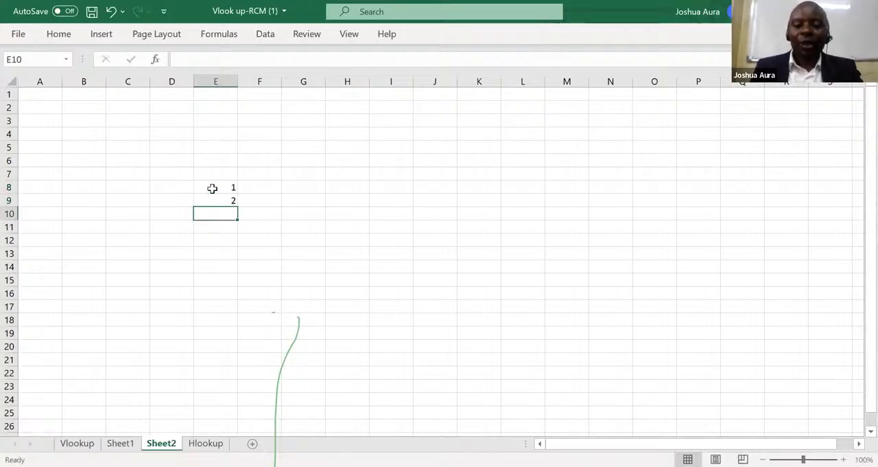
type("3")
key("Return")
type("4")
key("Return")
type("5")
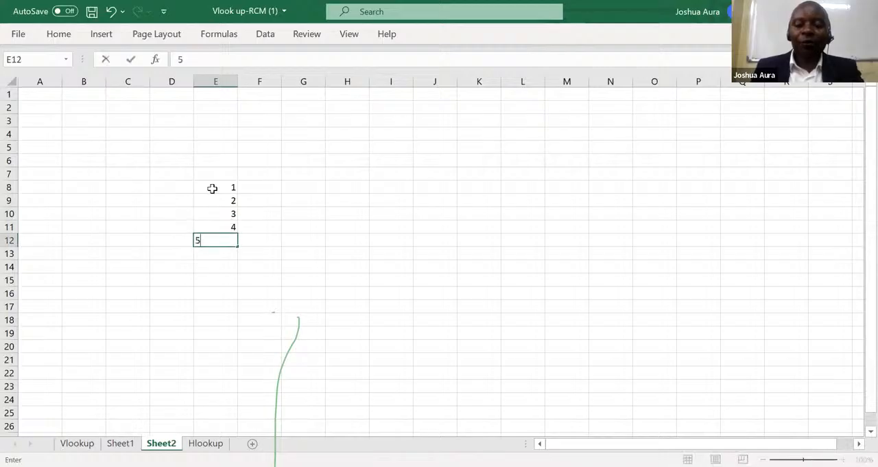
key("Return")
type("6")
key("Return")
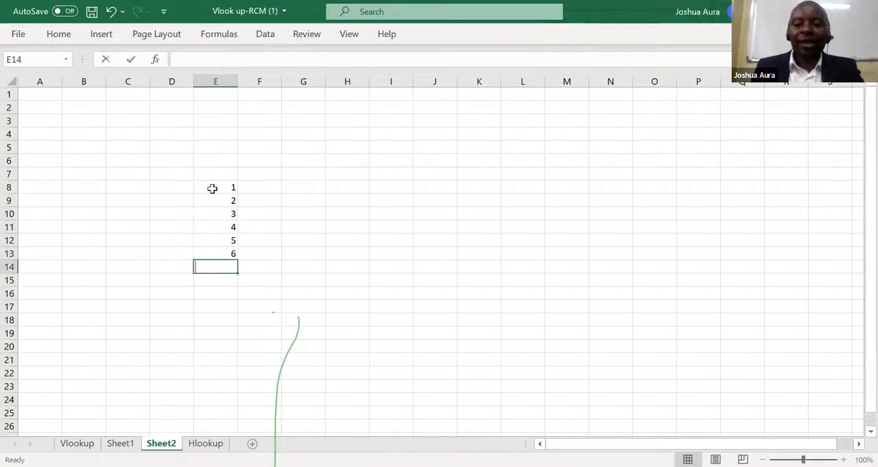
type("7")
key("Return")
type("8")
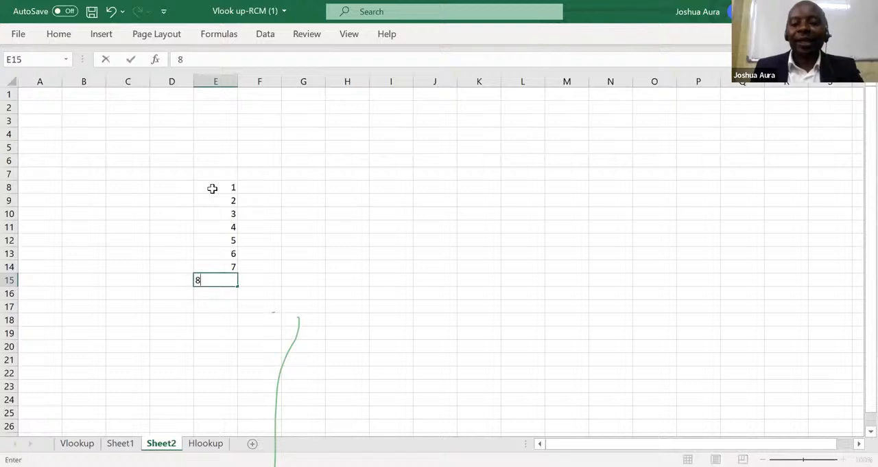
key("Return")
key("Return")
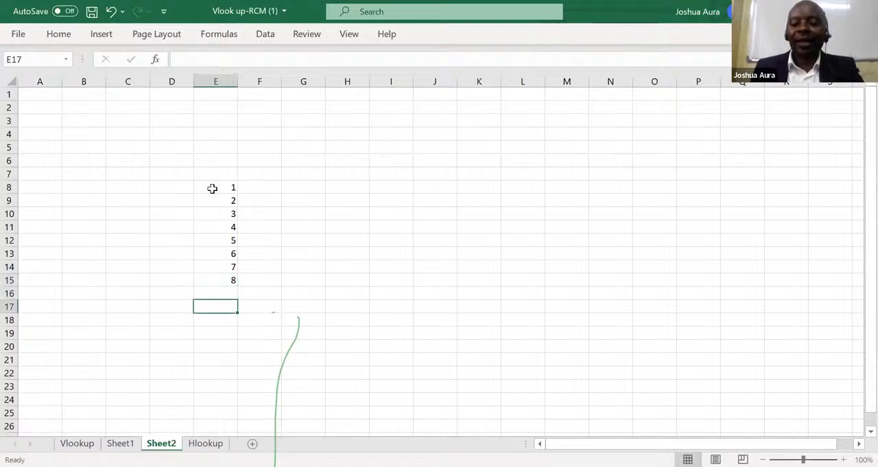
key("Up")
type("9")
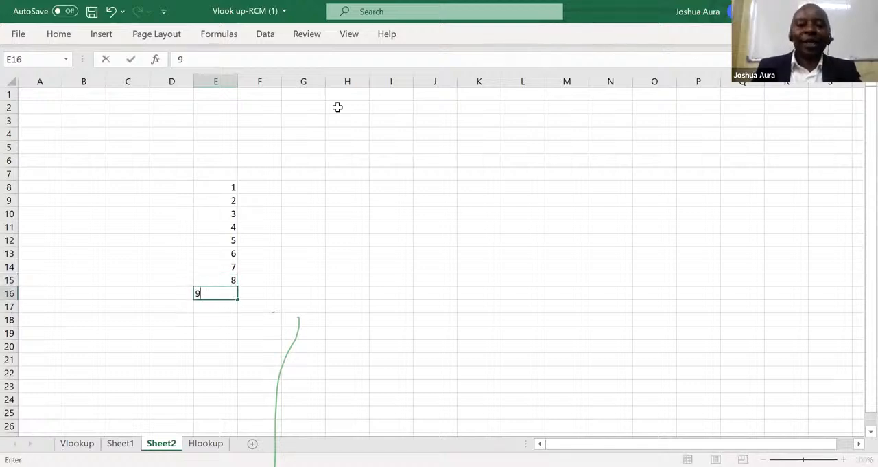
Enter the numbers 1 to 9 one by one across row 7, from F7 to N7.
left_click(270, 171)
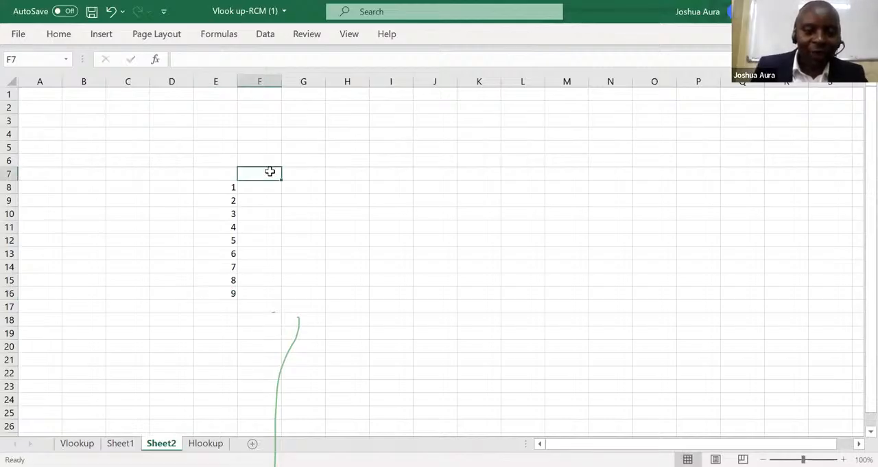
type("1")
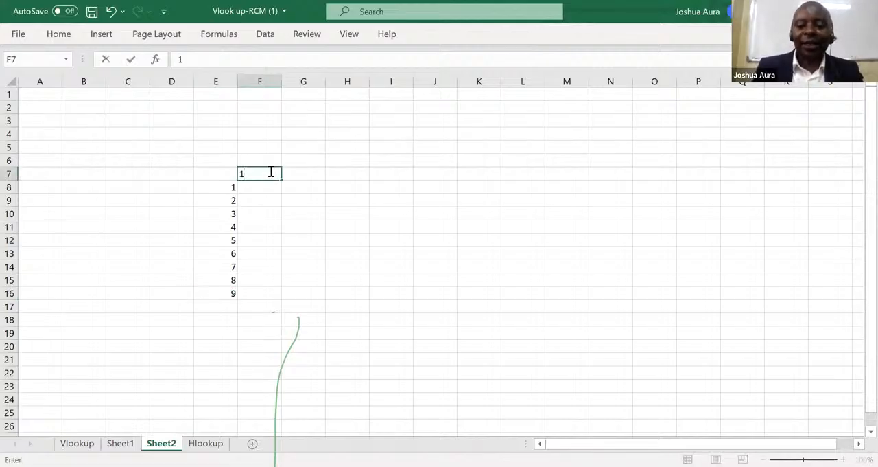
key("Tab")
type("2")
key("Tab")
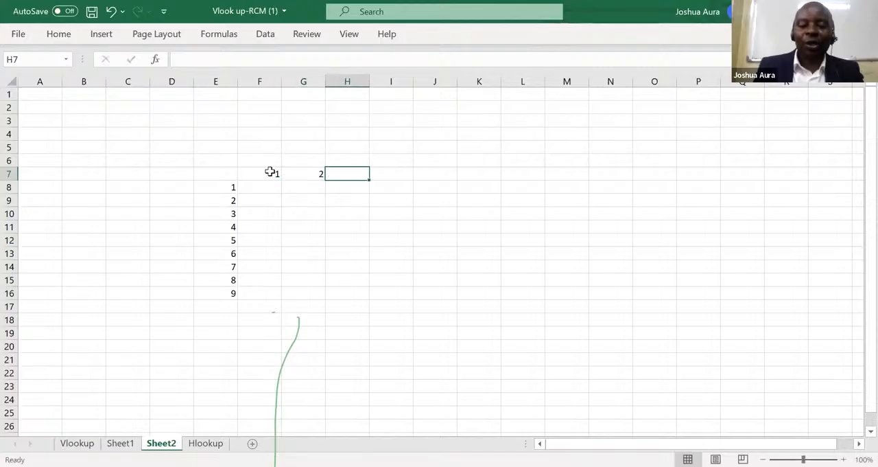
type("3")
key("Tab")
type("4")
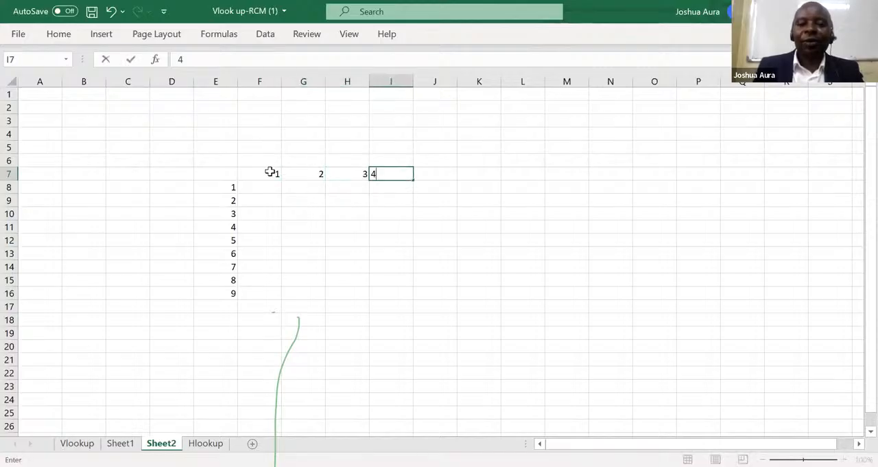
key("Tab")
type("5")
key("Tab")
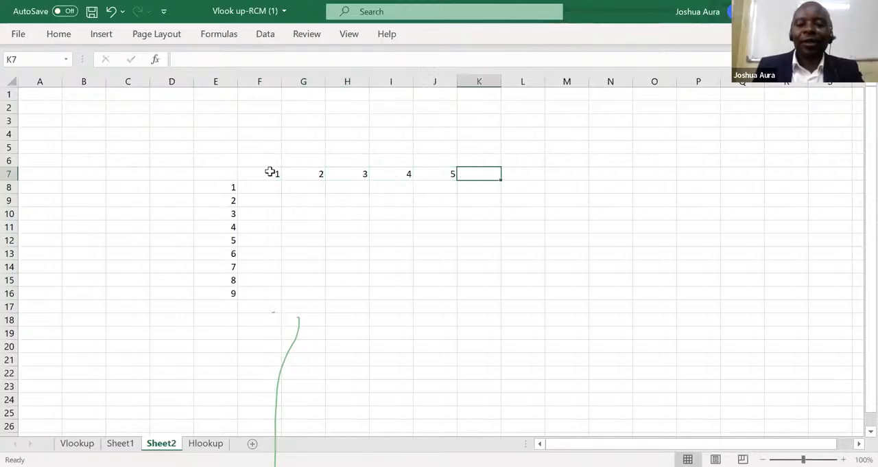
type("6")
key("Tab")
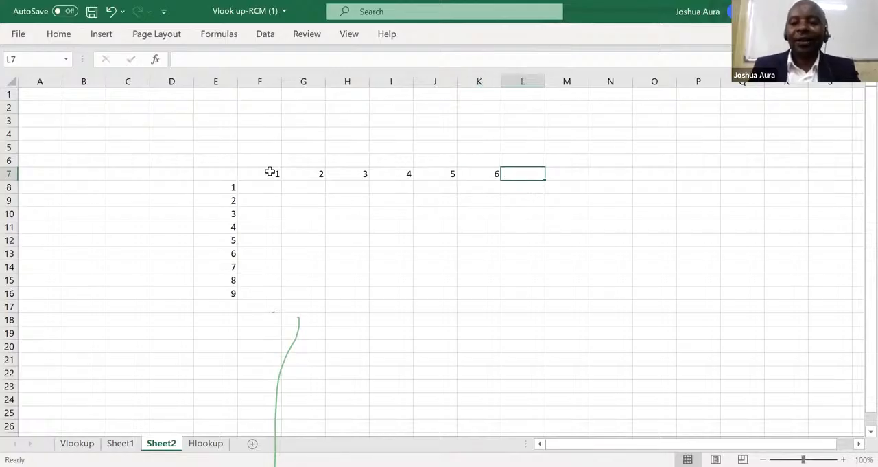
type("7")
key("Tab")
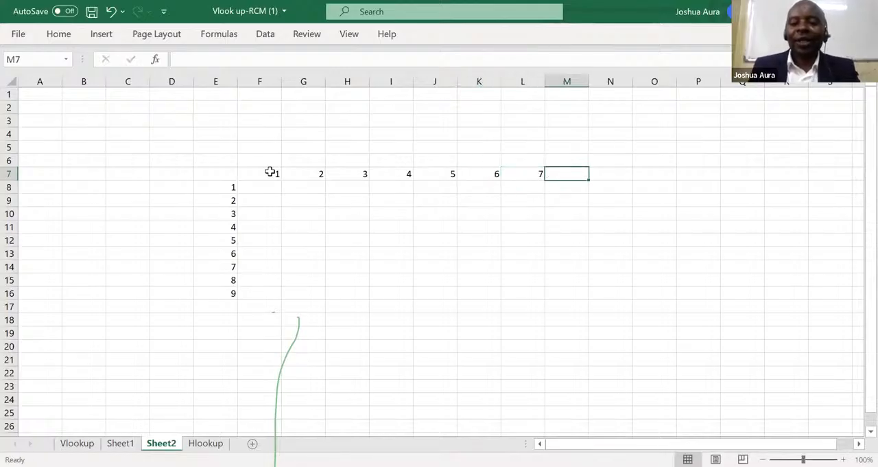
type("8")
key("Tab")
type("9")
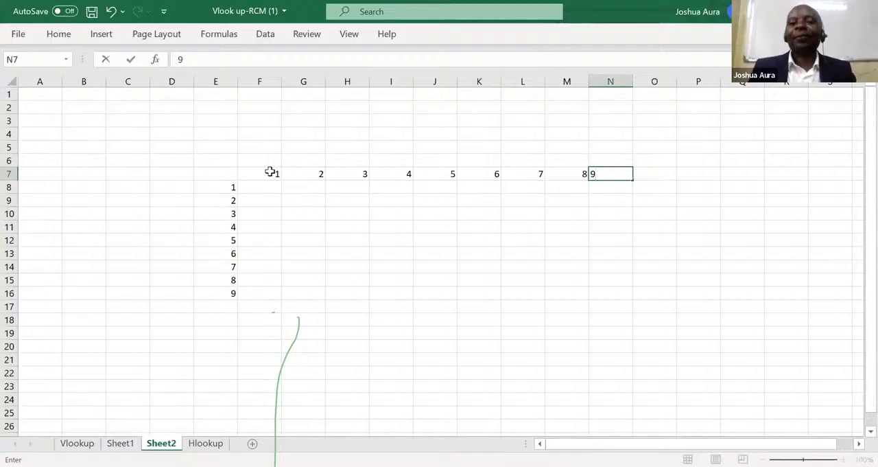
left_click(255, 190)
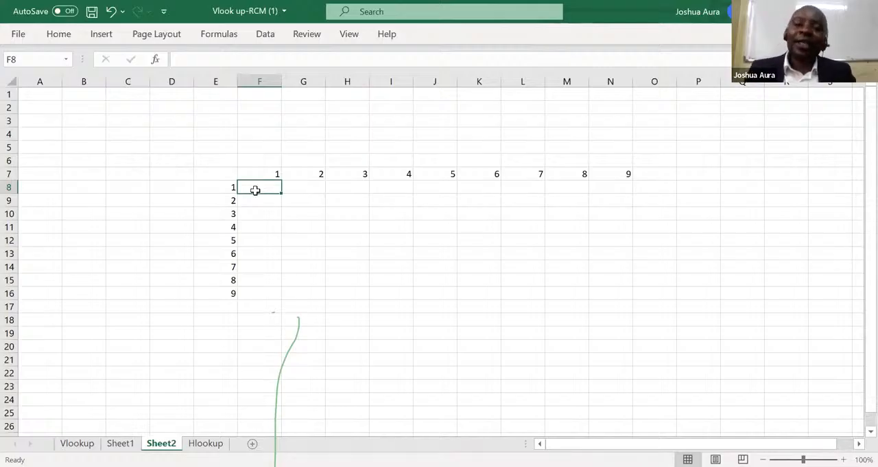
Clear the contents of the entire Sheet2 worksheet.
left_click(263, 172)
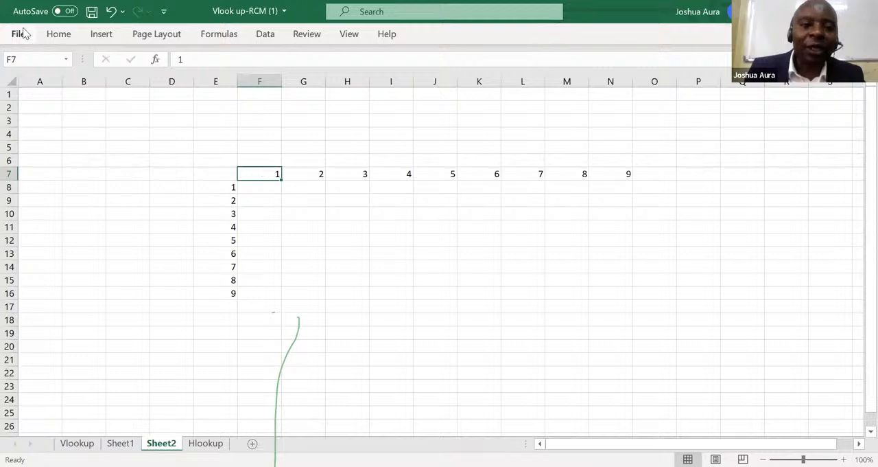
left_click(13, 81)
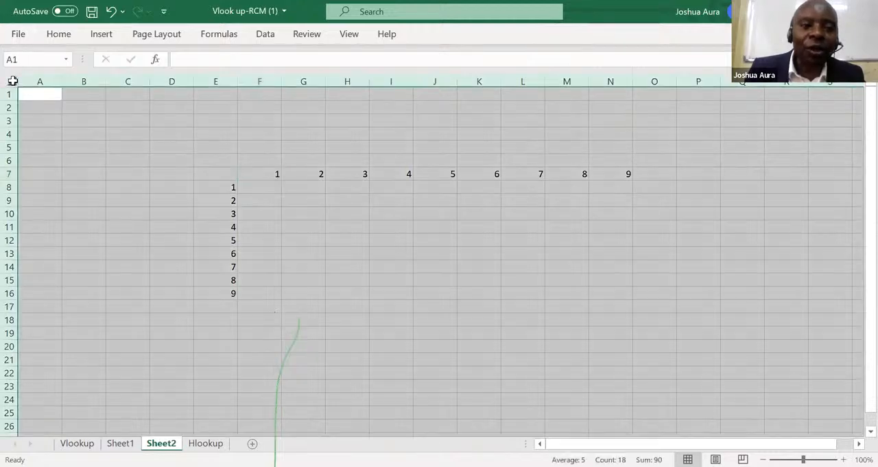
key("Delete")
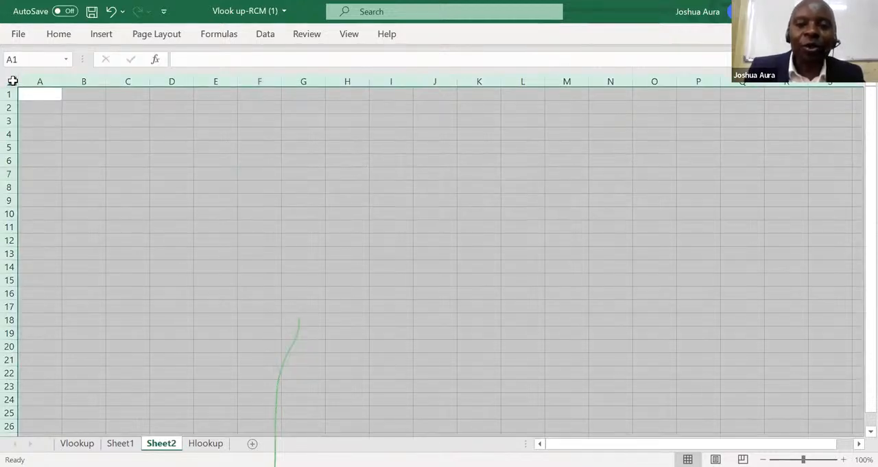
Enter 1 in F9 and 2 in F10, and extend the series from both cells down to F17.
left_click(258, 199)
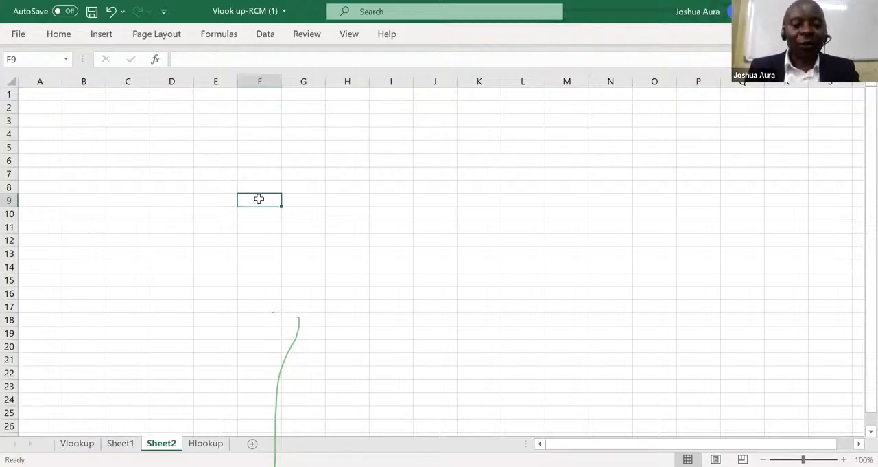
type("1")
key("Return")
type("2")
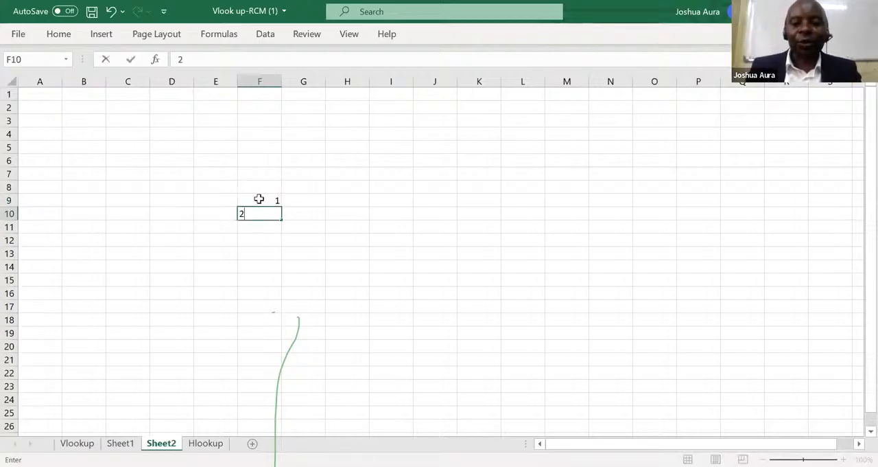
key("Return")
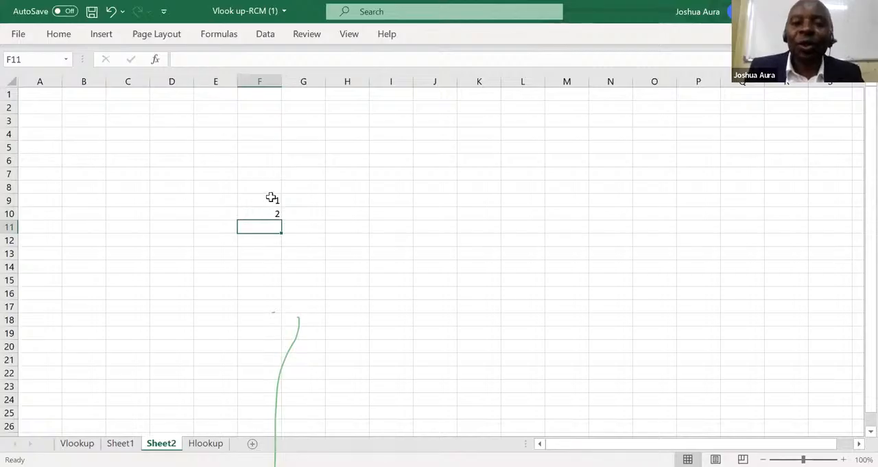
left_click_drag(272, 197, 272, 212)
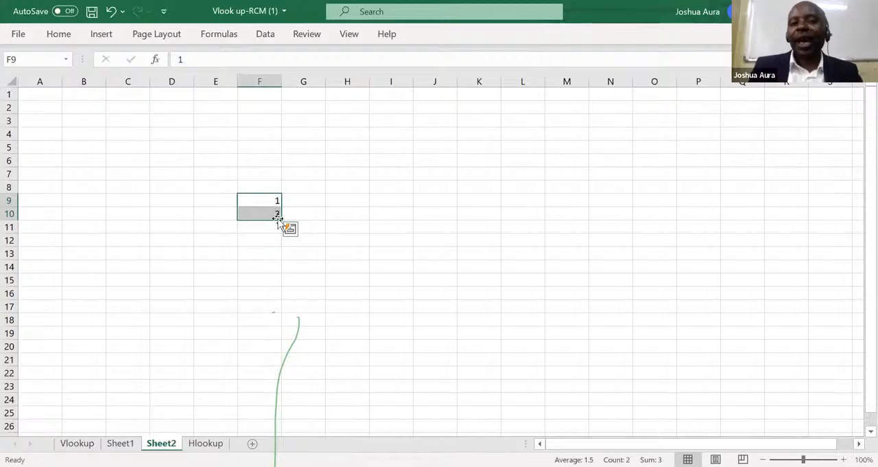
left_click_drag(282, 218, 283, 312)
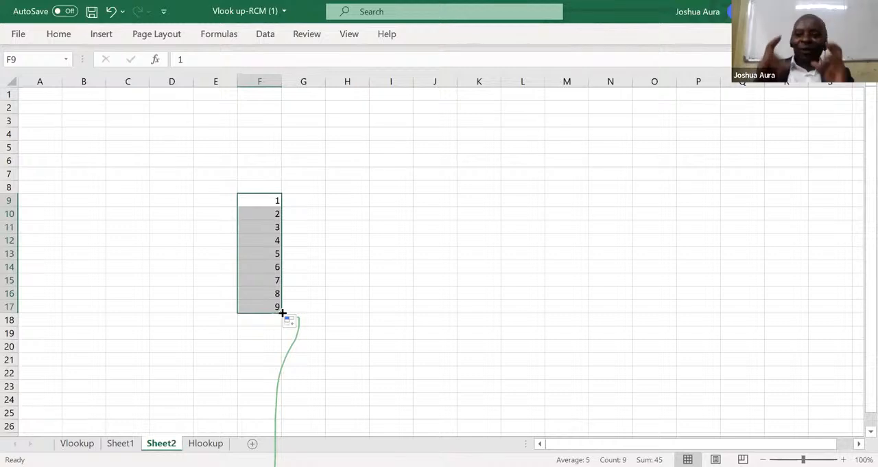
Enter 1 in H9 and 2 in H10, and extend the series from both cells down to H17.
left_click(362, 201)
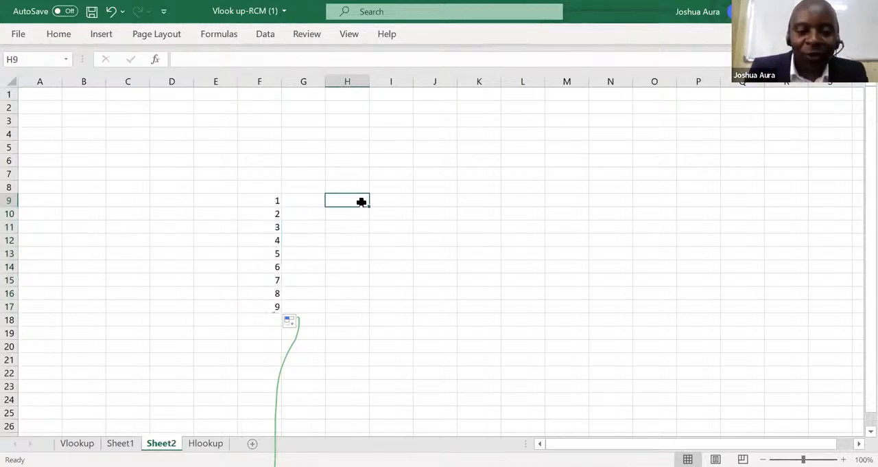
type("1")
key("Return")
type("2")
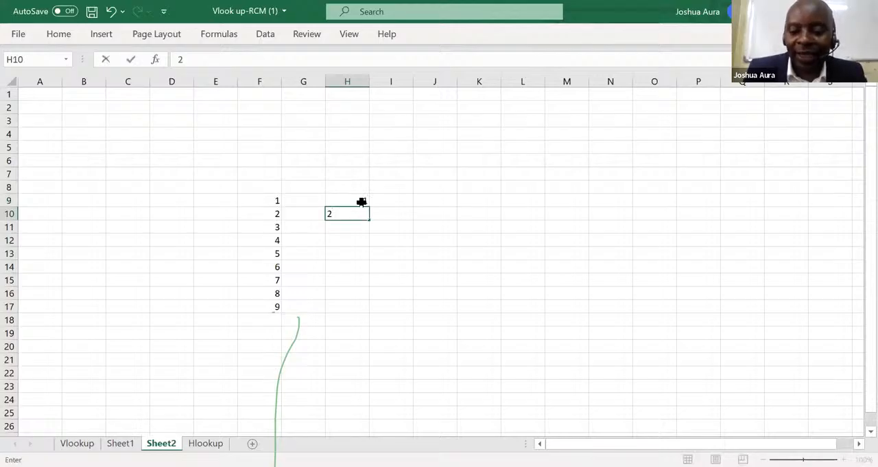
key("Return")
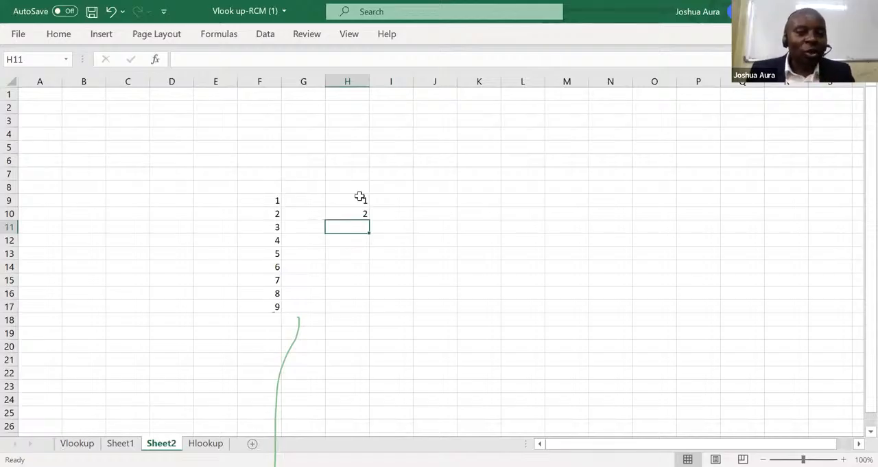
left_click(360, 197)
left_click_drag(359, 196, 368, 219)
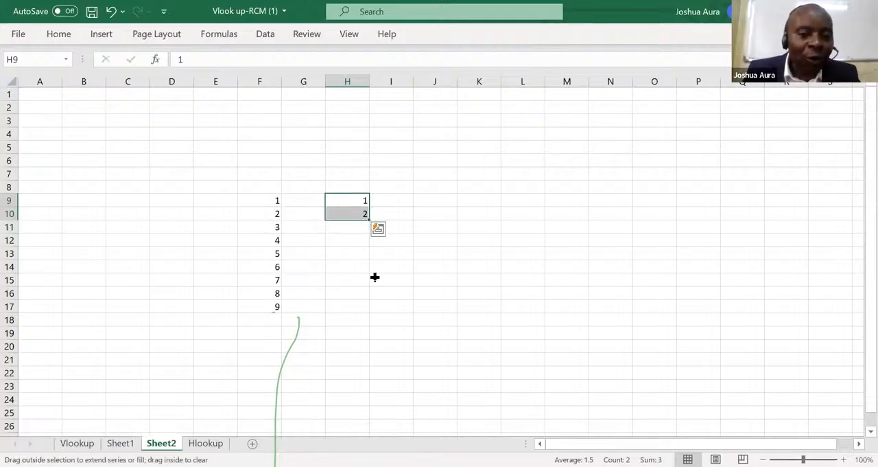
left_click_drag(376, 303, 376, 307)
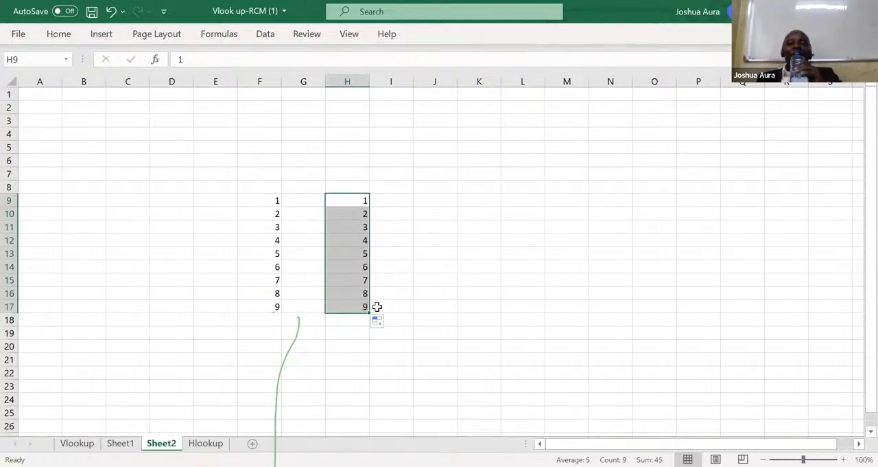
Enter the starting value 1 in cell J6.
left_click(460, 61)
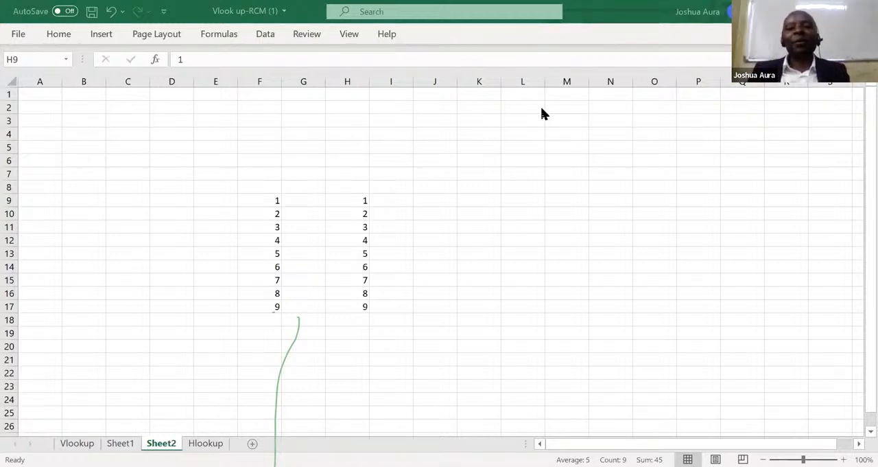
left_click(439, 156)
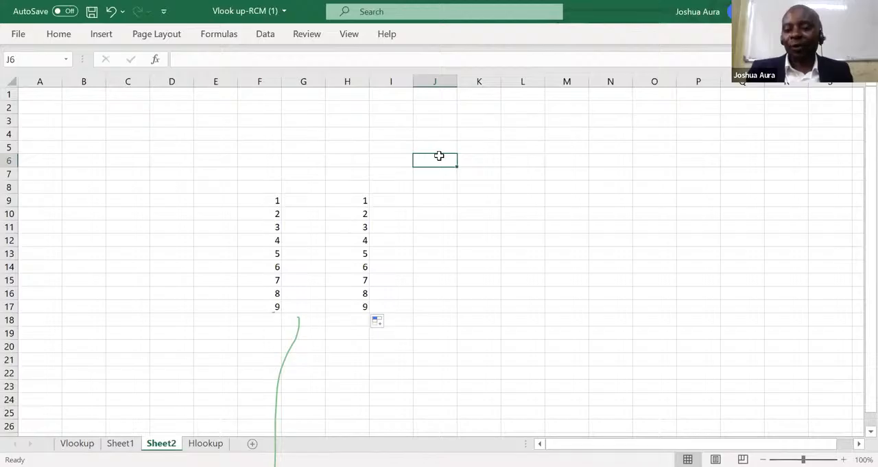
type("1")
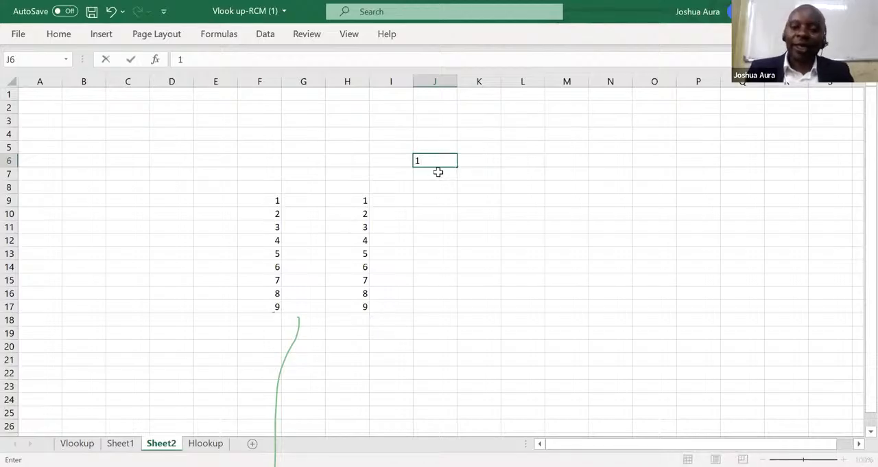
key("Return")
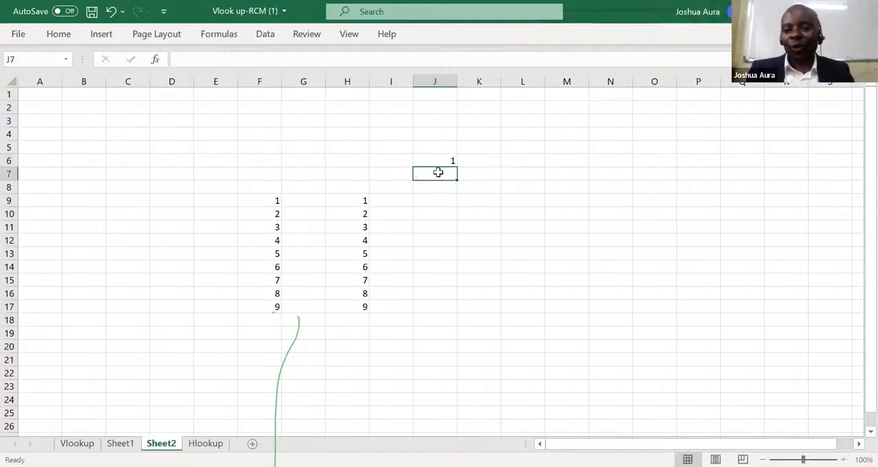
left_click(440, 159)
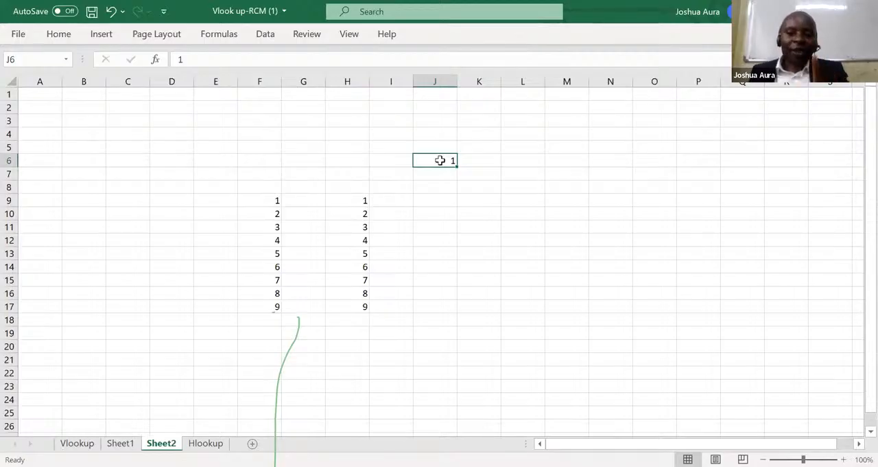
Write the shortcut sequence ALT, h, f, i, s across row 14, one entry per cell from J14 to N14.
left_click(445, 264)
type("ALT")
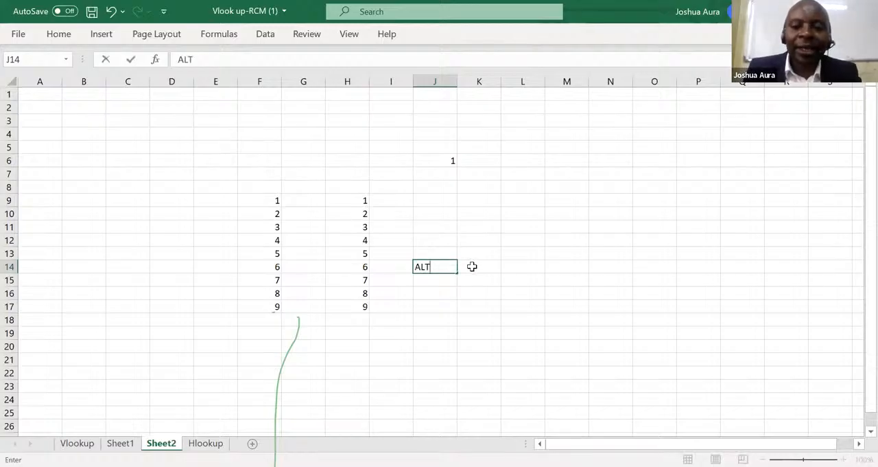
left_click(468, 265)
type("h")
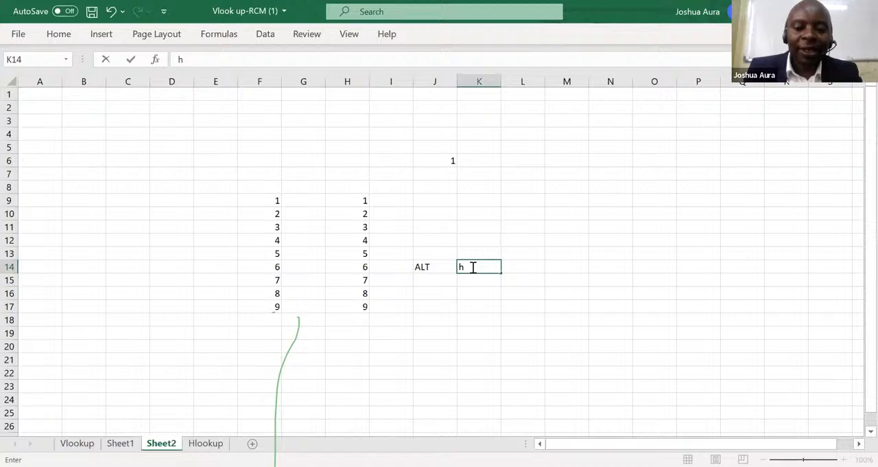
left_click(521, 267)
type("f")
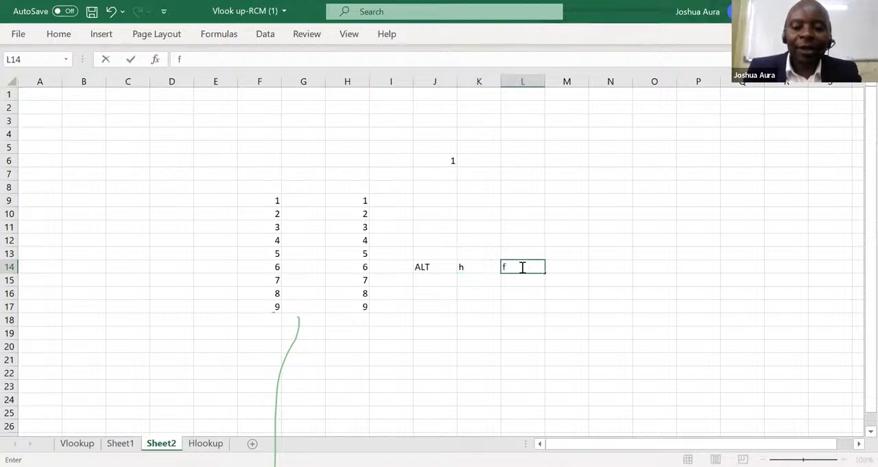
key("Tab")
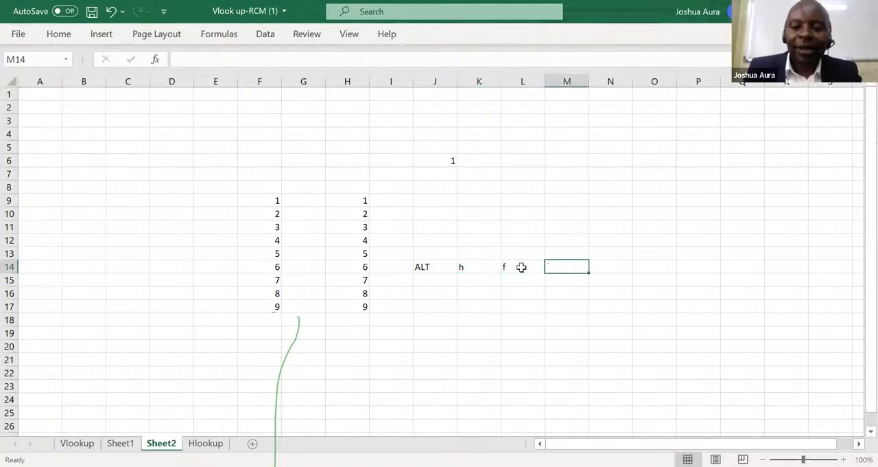
type("i")
key("Tab")
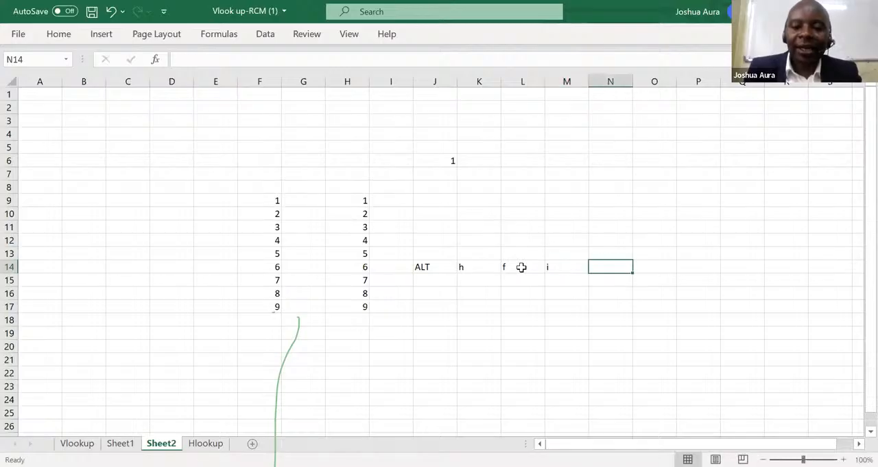
type("s")
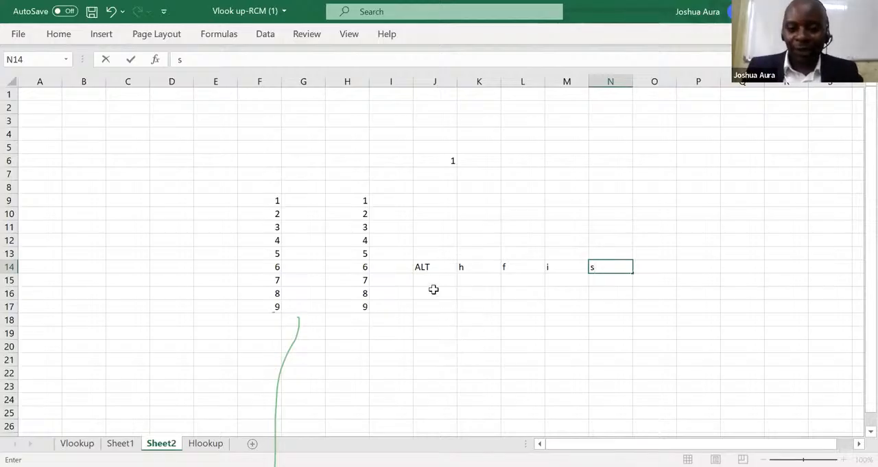
Clear the shortcut notes by deleting the contents of J14:N15.
left_click(423, 267)
left_click_drag(423, 266, 606, 277)
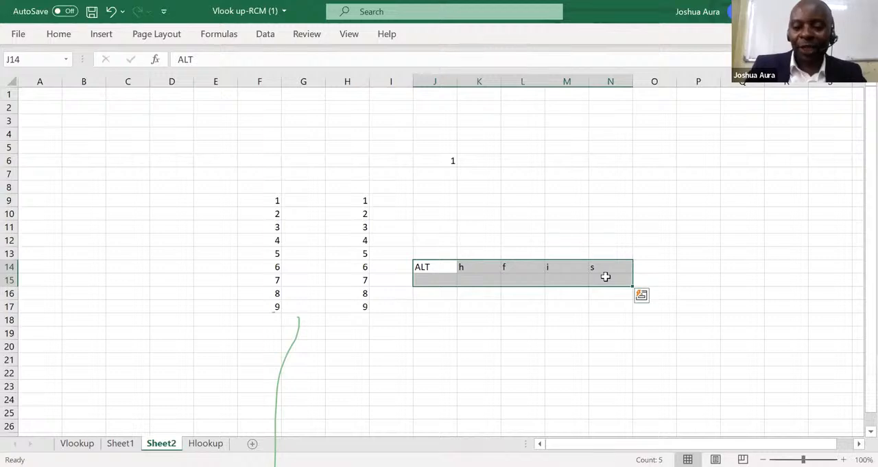
key("Delete")
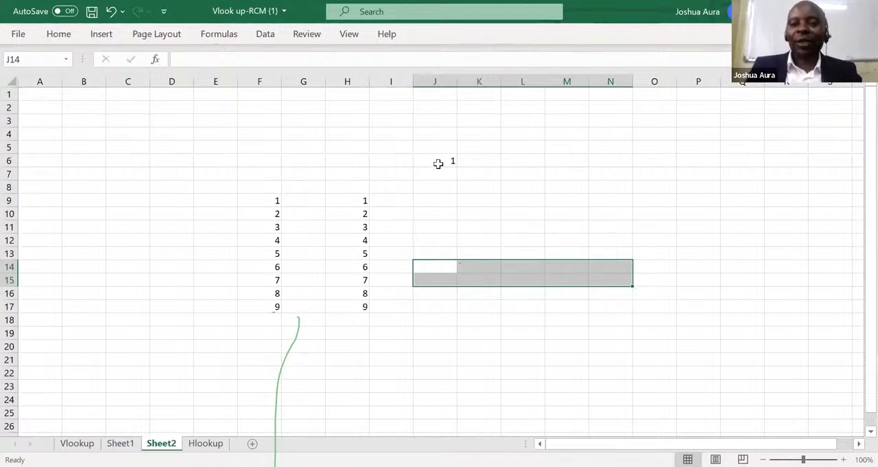
Fill a linear series down the column from J6 with step value 1 and stop value 100, and look through it.
left_click(436, 161)
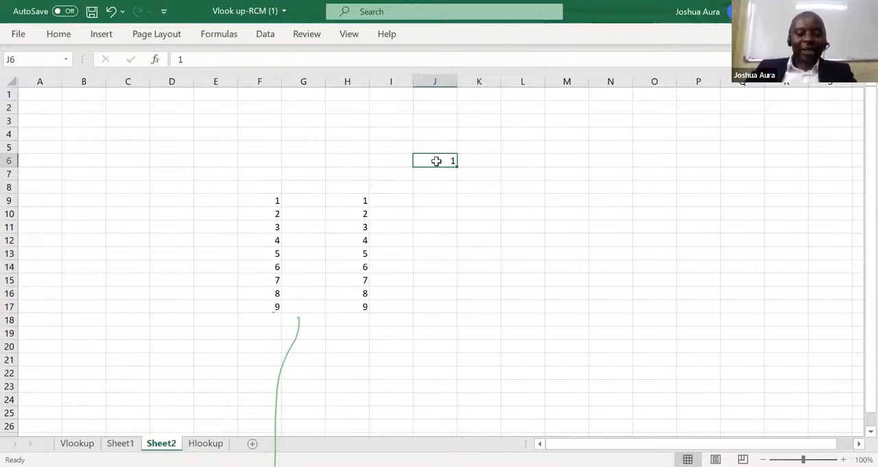
key("alt")
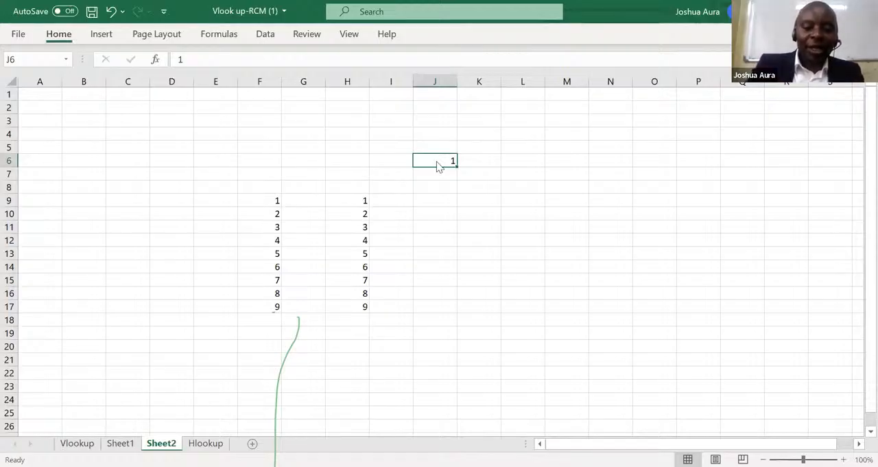
key("h")
key("f")
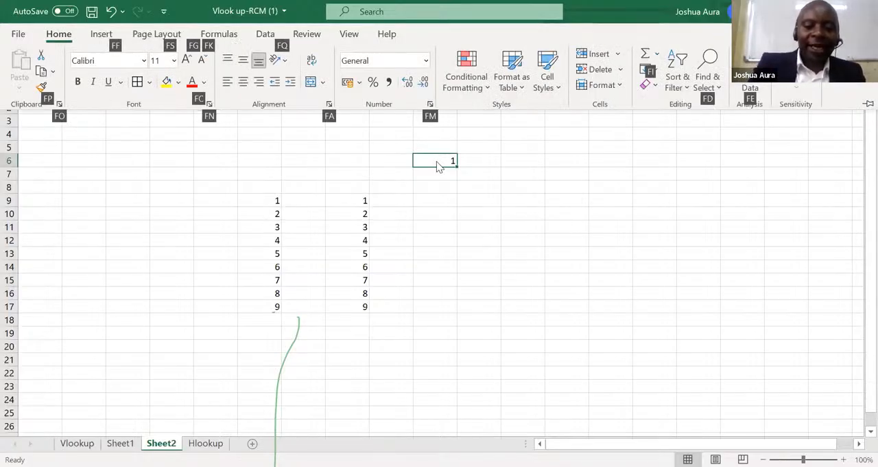
key("i")
key("s")
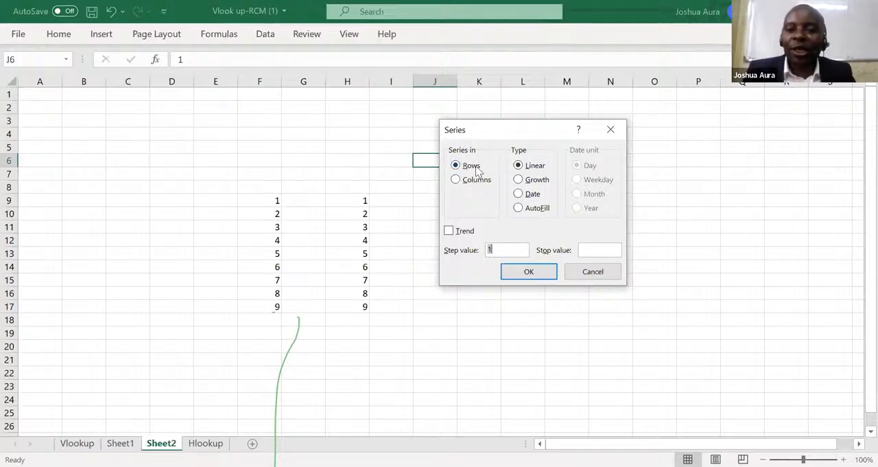
left_click(457, 180)
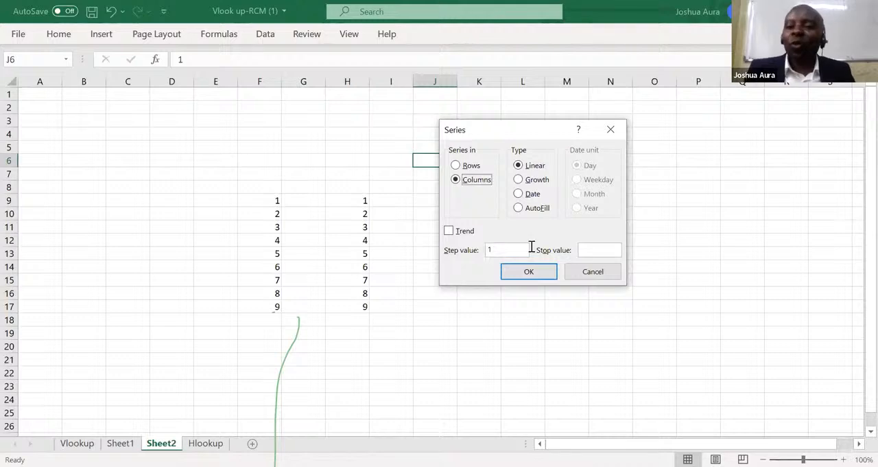
left_click(595, 250)
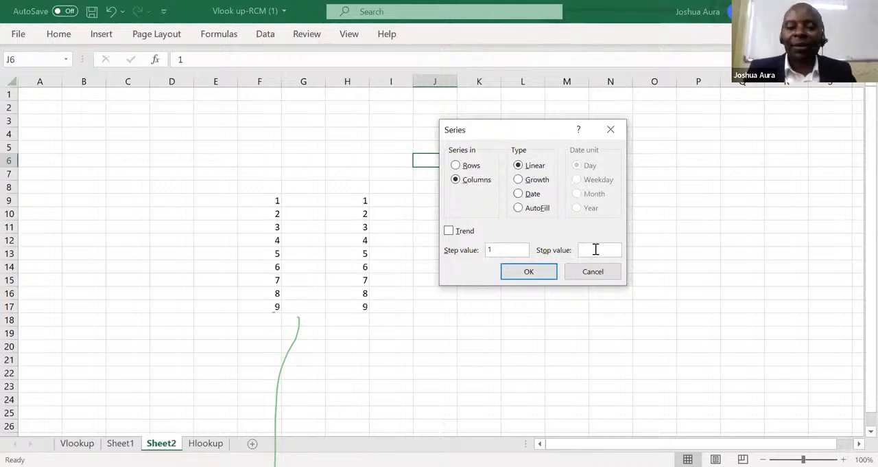
type("100")
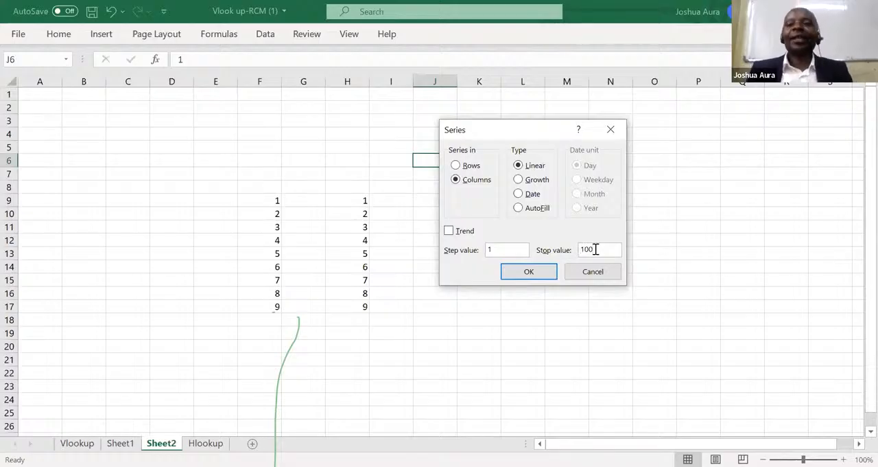
key("Return")
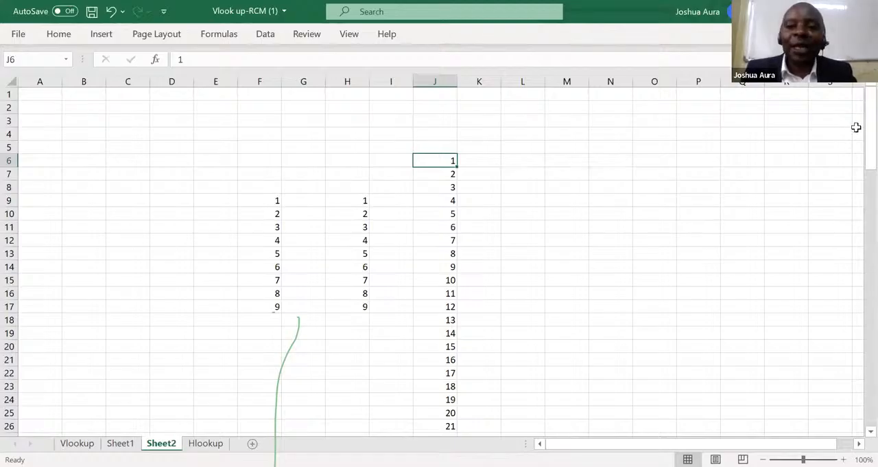
left_click_drag(866, 141, 857, 262)
left_click_drag(858, 229, 857, 118)
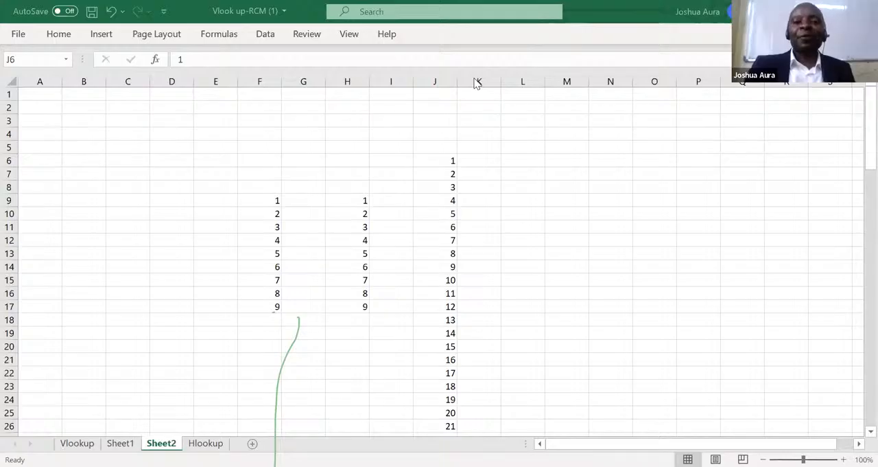
Enter the starting value 1 in cell K6.
left_click(487, 159)
type("1")
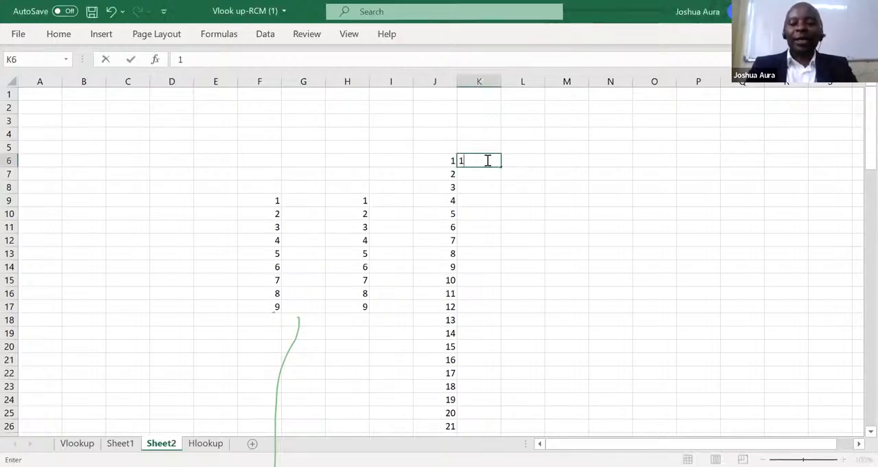
key("Return")
Fill a linear series along the row from K6 with step value 3 and stop value 90.
left_click(487, 159)
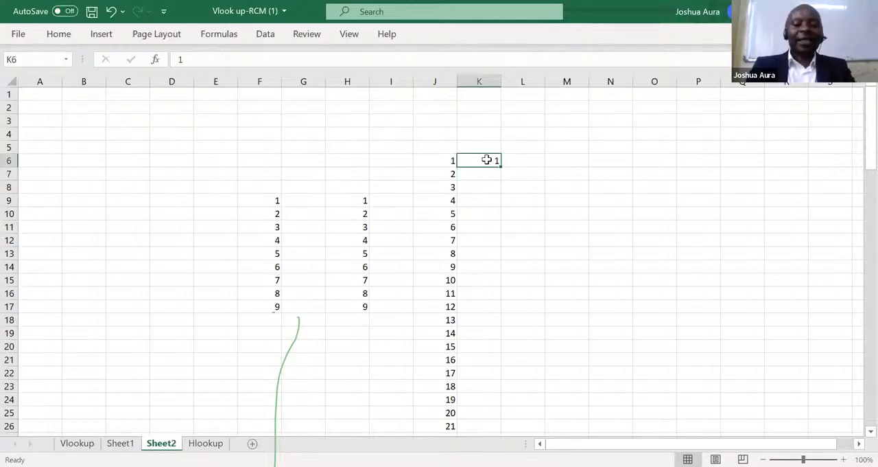
key("alt")
key("h")
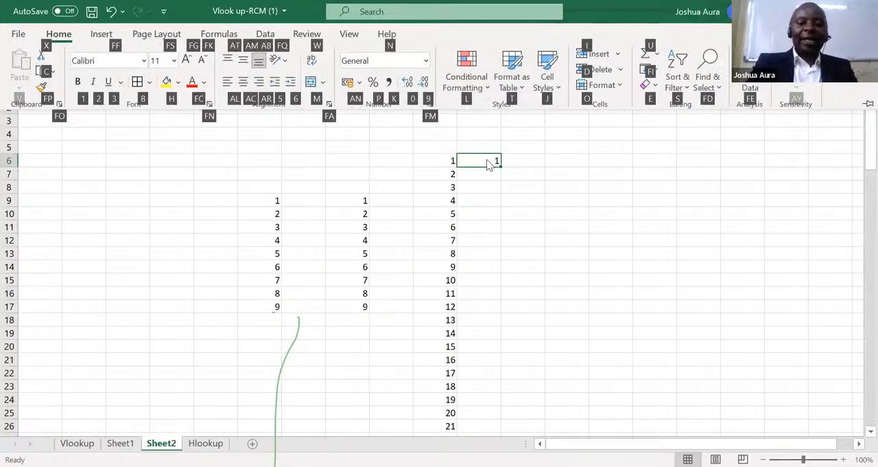
key("f")
key("i")
key("s")
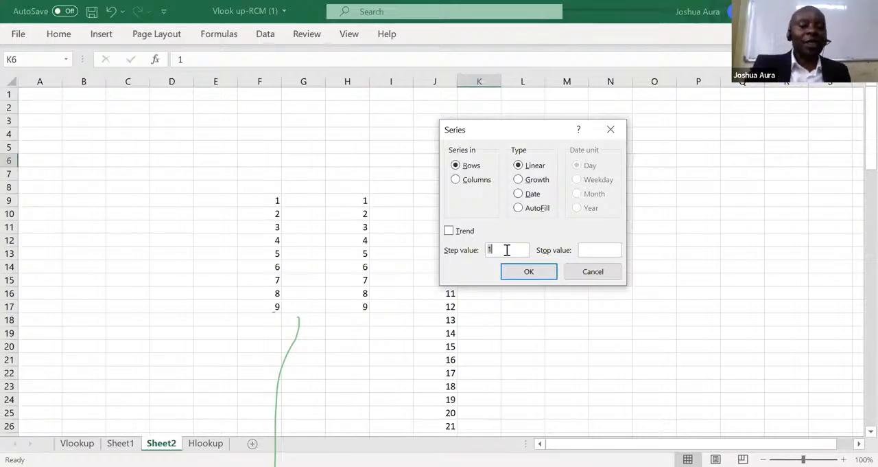
type("3")
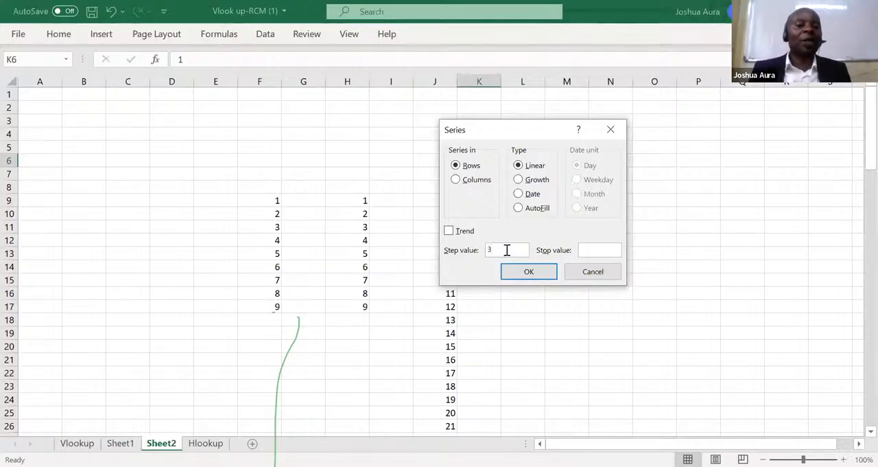
left_click(590, 249)
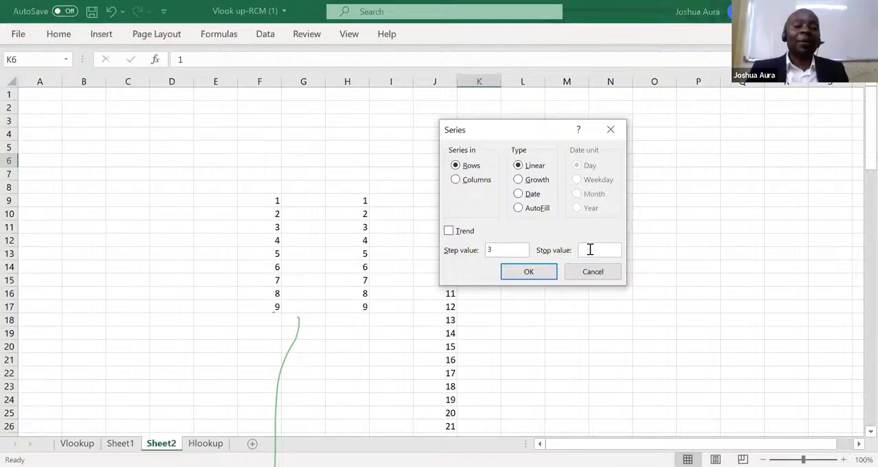
type("90")
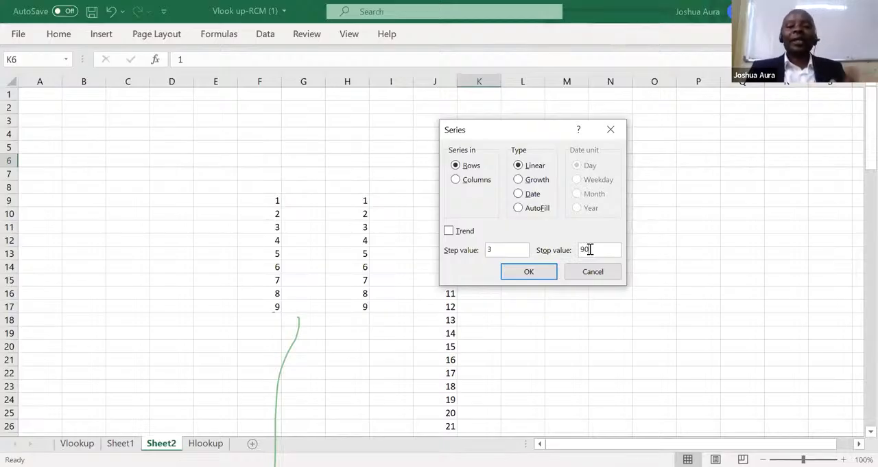
key("Return")
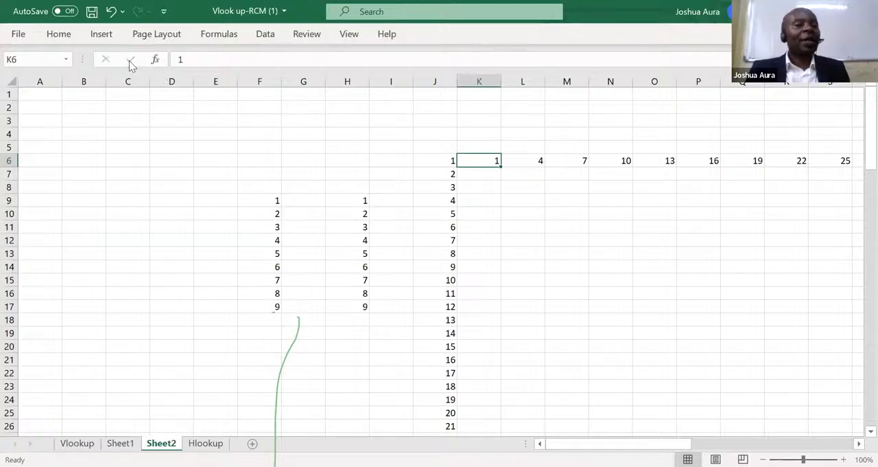
Delete all number series from the whole of Sheet2.
left_click(14, 80)
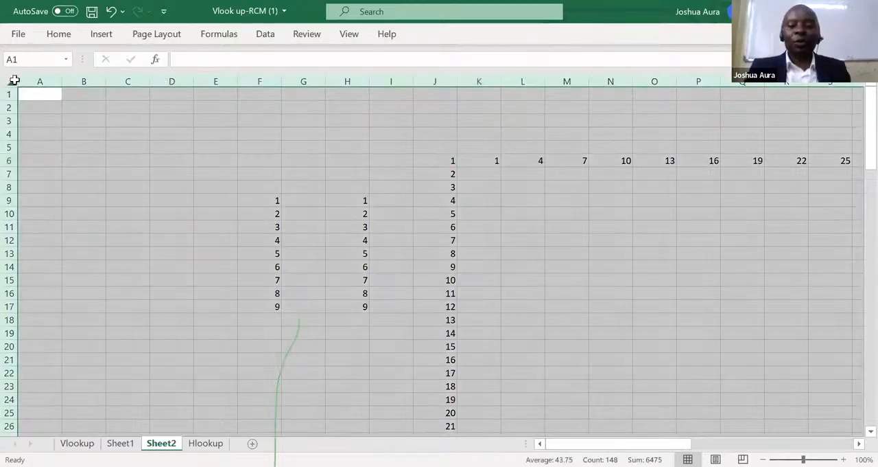
key("Delete")
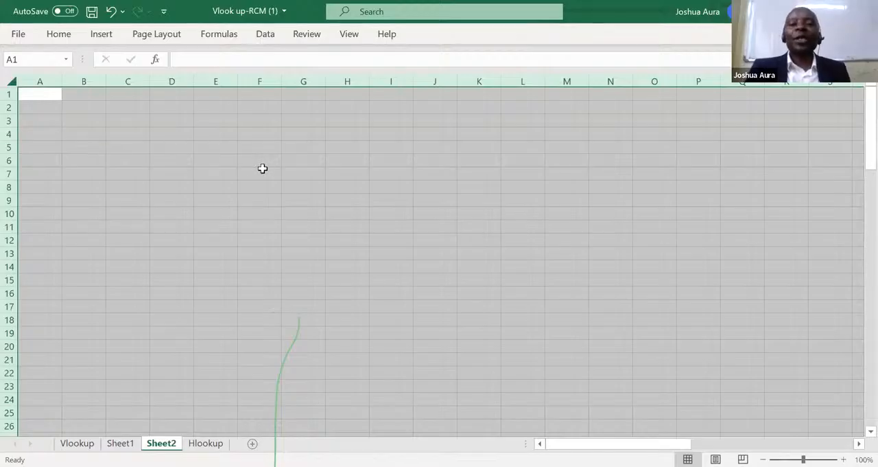
Enter 1 in cell E6 and select that cell again.
left_click(223, 162)
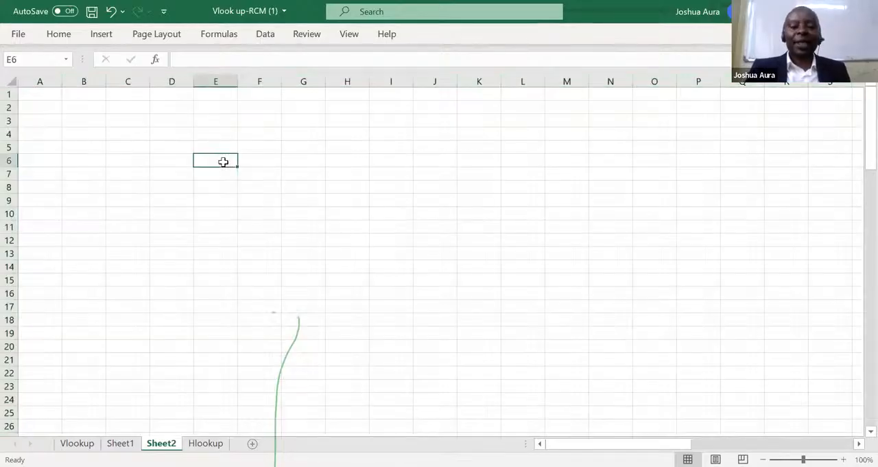
type("1")
key("Return")
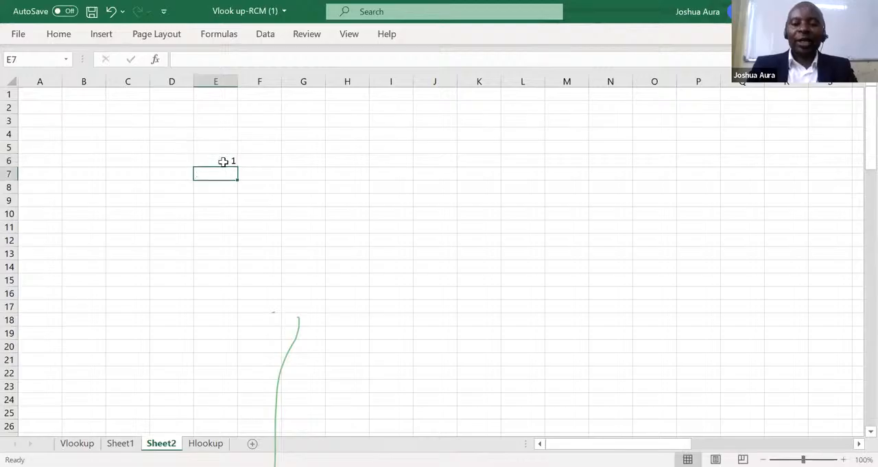
left_click(223, 161)
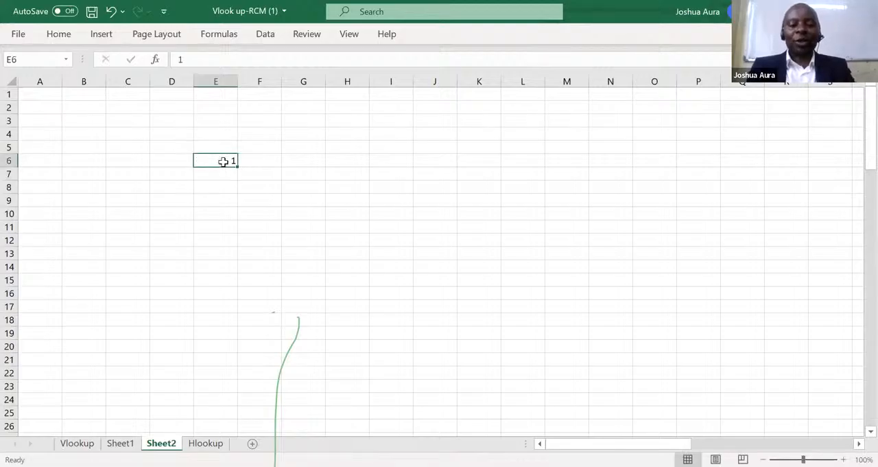
Fill a linear series along the row from E6 with step value 1 and stop value 9.
key("alt+h")
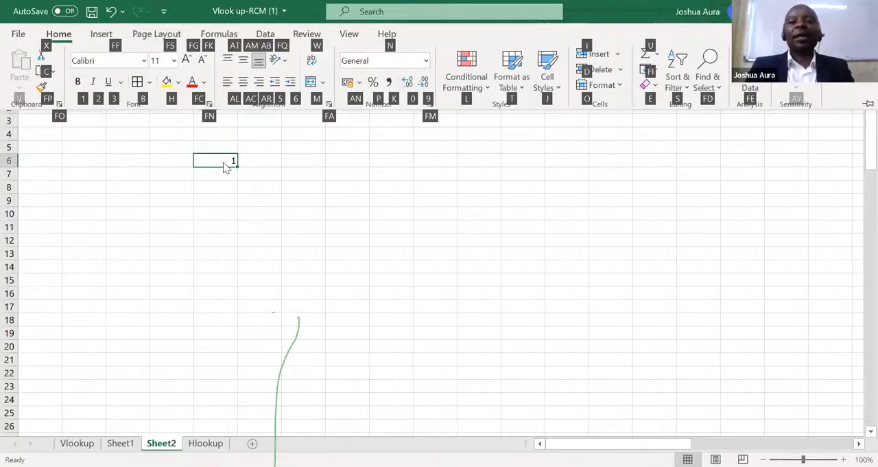
key("f")
key("i")
key("s")
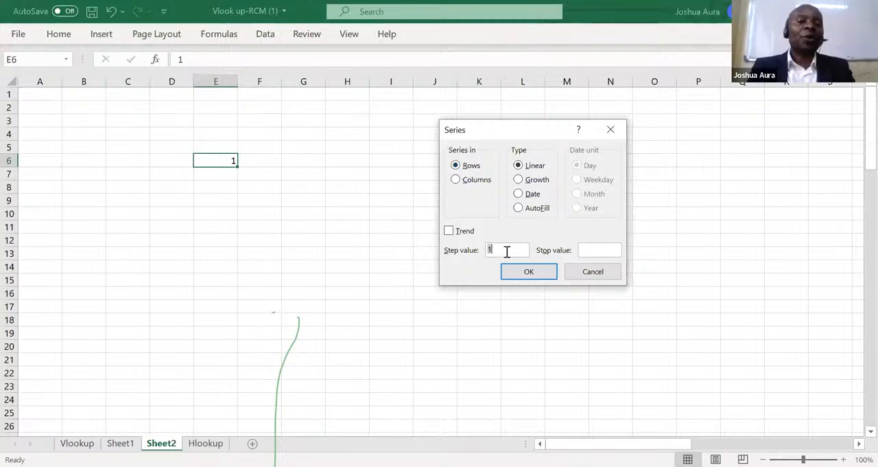
left_click(590, 250)
type("9")
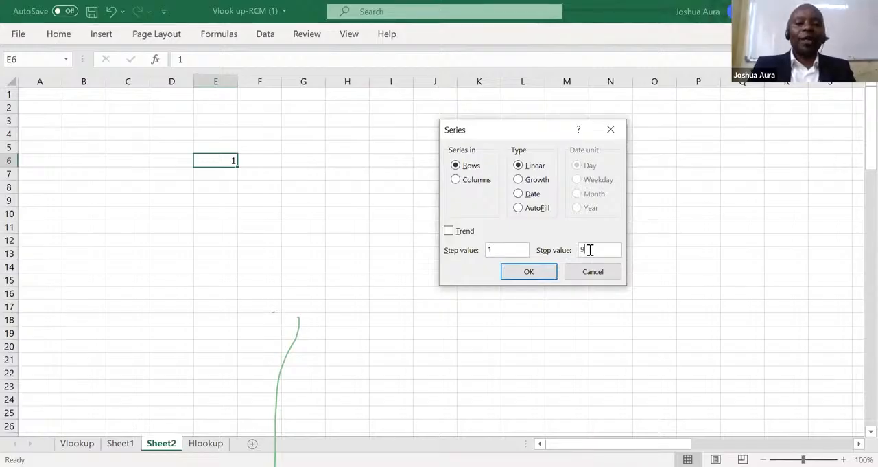
key("Return")
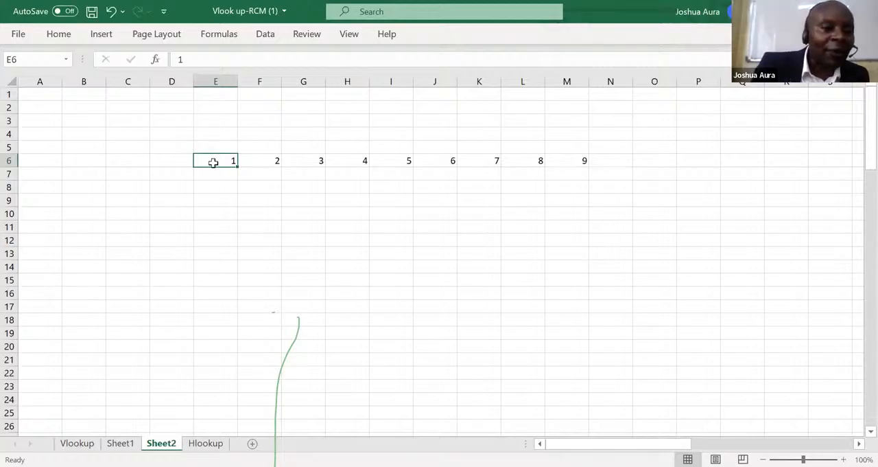
Enter 1 in cell D7 and fill a linear series down the column with step value 1 and stop value 9.
left_click(176, 178)
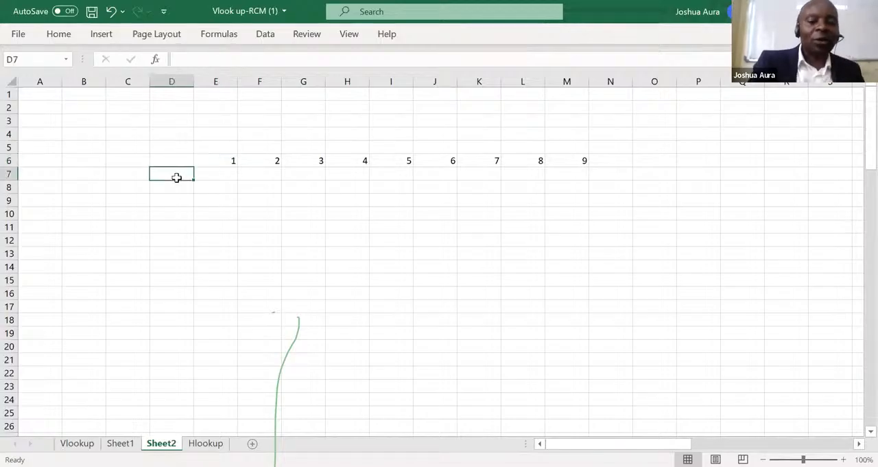
type("1")
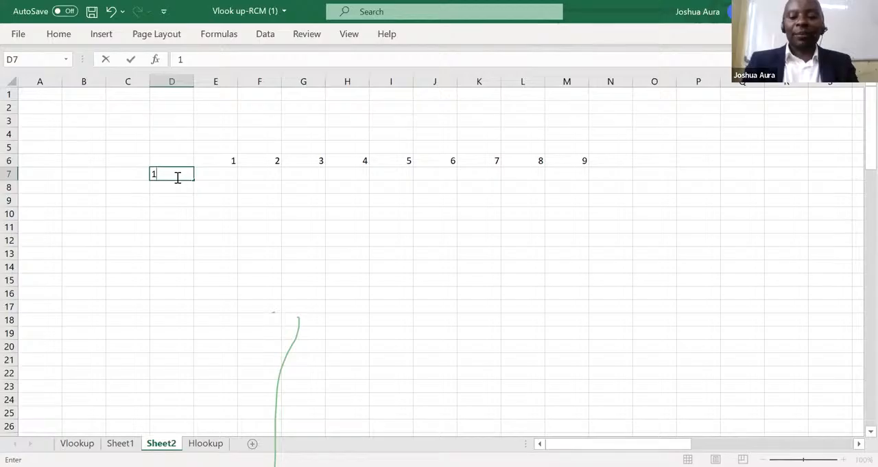
left_click(176, 177)
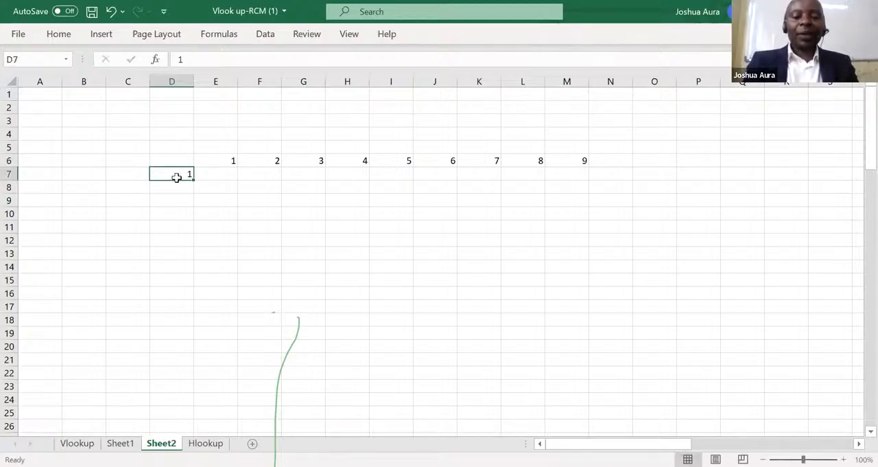
key("alt+h")
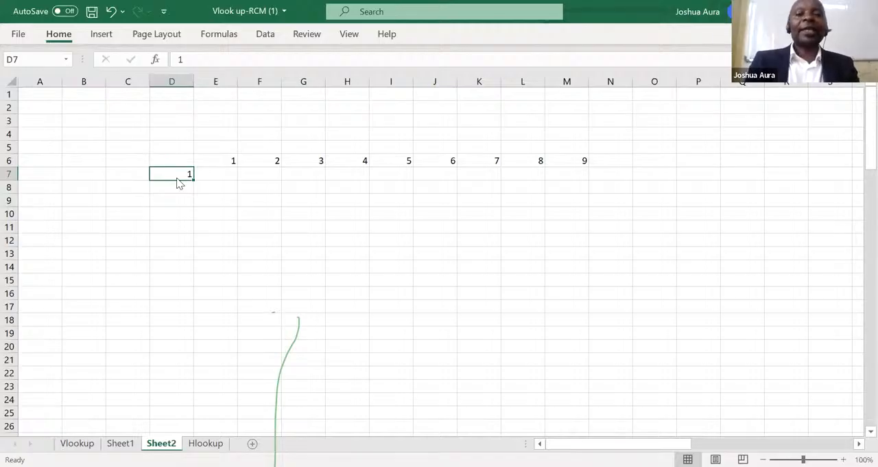
key("f")
key("i")
key("s")
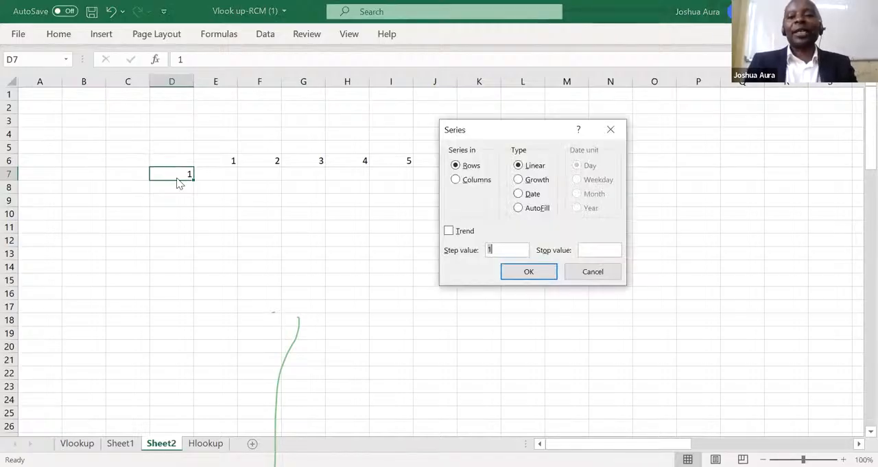
left_click(455, 180)
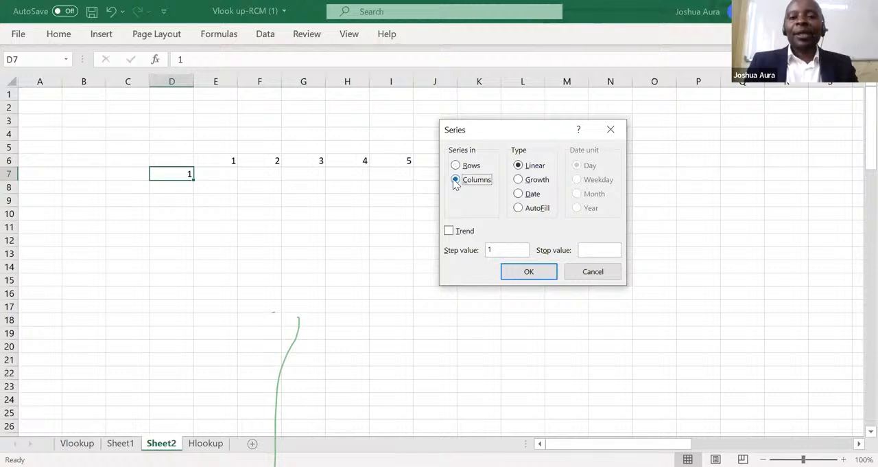
left_click(595, 251)
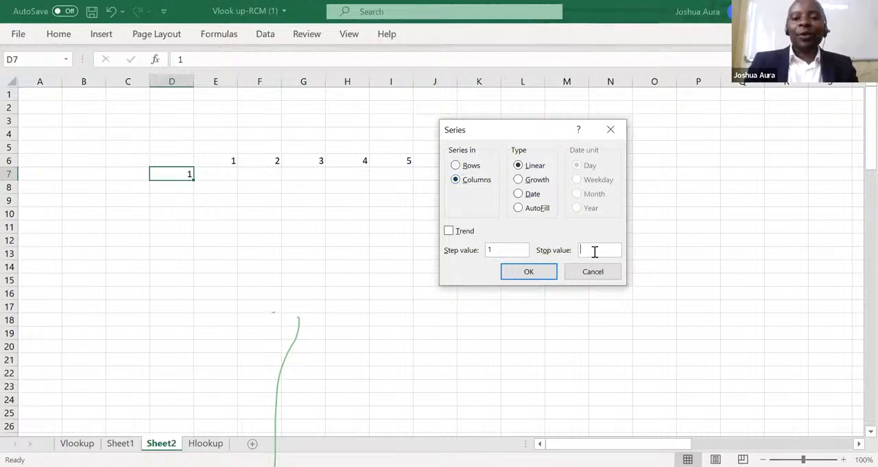
type("9")
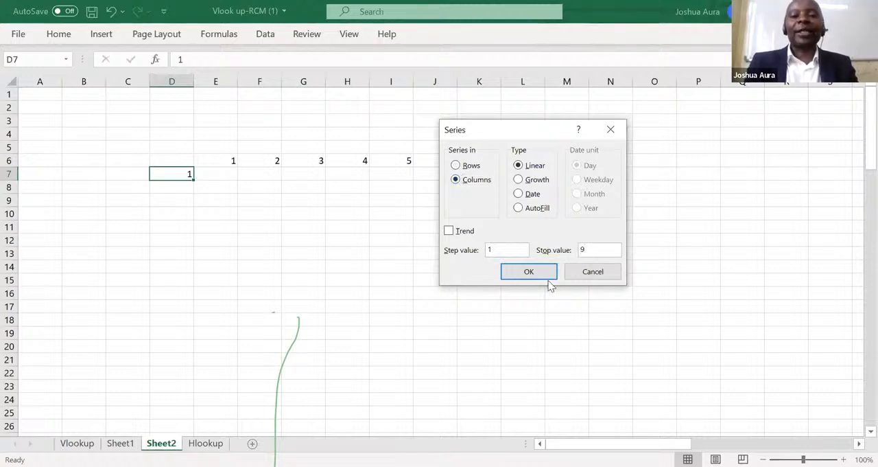
left_click(530, 271)
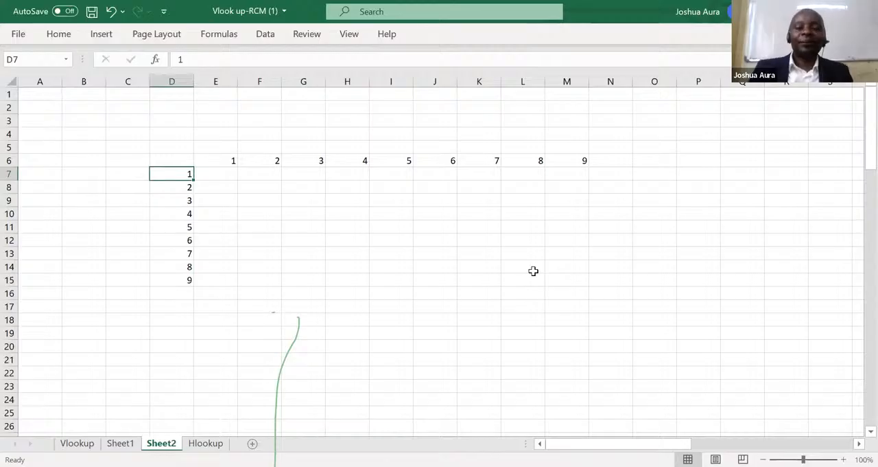
Clear the row and column series by deleting the contents of the whole sheet.
left_click(467, 90)
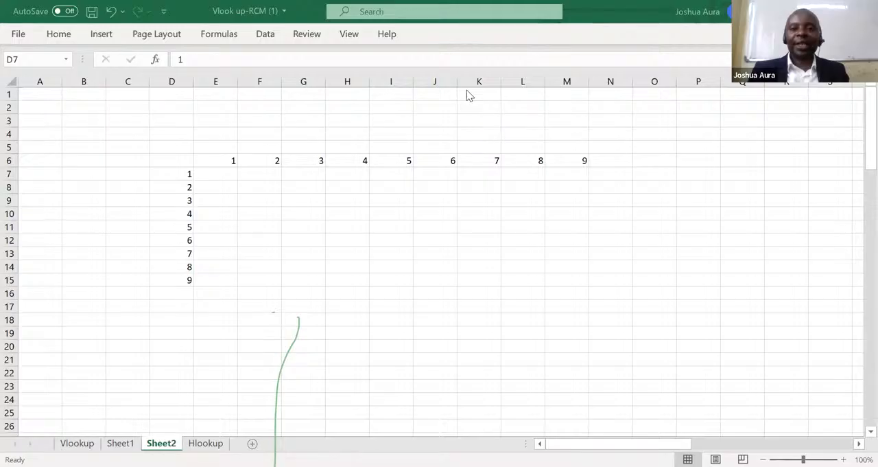
left_click(10, 80)
left_click(10, 81)
key("Delete")
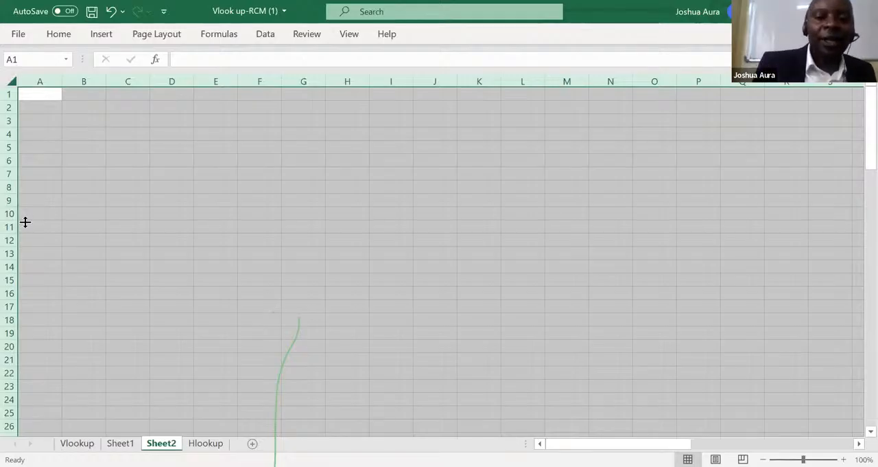
Enter the starting value 1 in cell G8 and select that cell again.
left_click(320, 186)
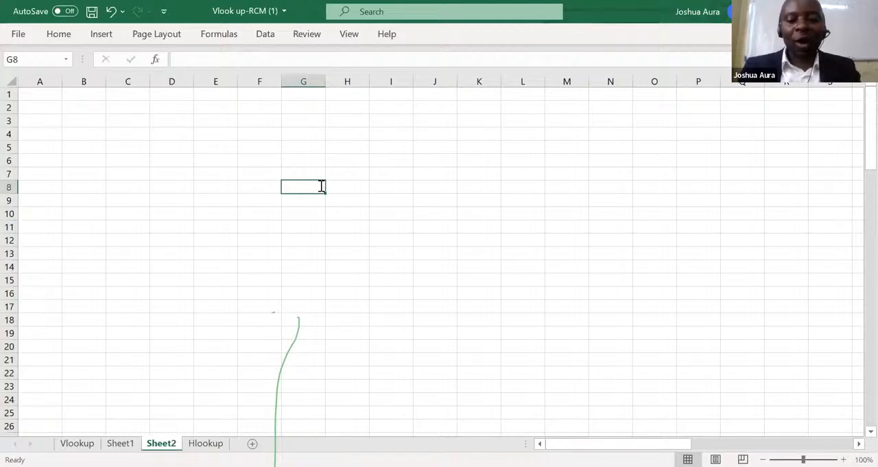
type("1")
key("BackSpace")
key("Return")
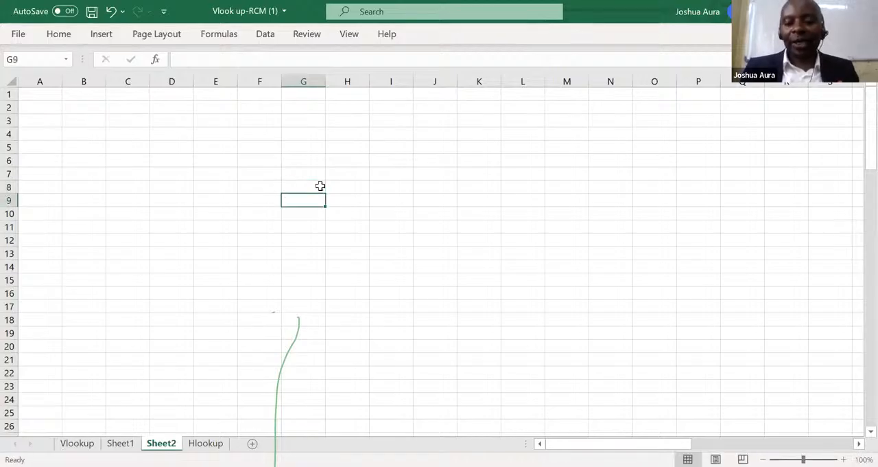
left_click(321, 186)
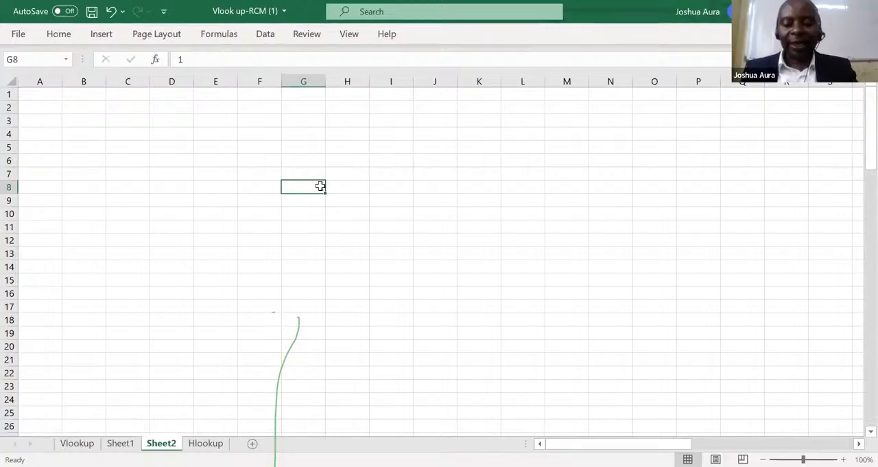
key("alt+h")
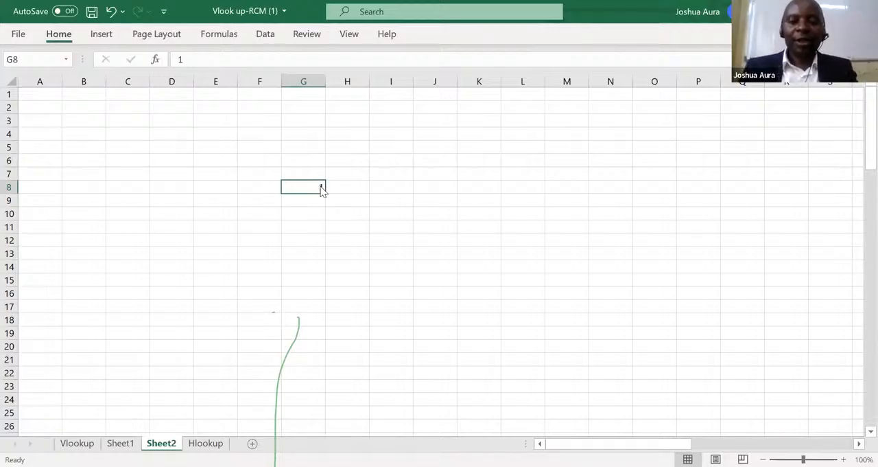
key("h")
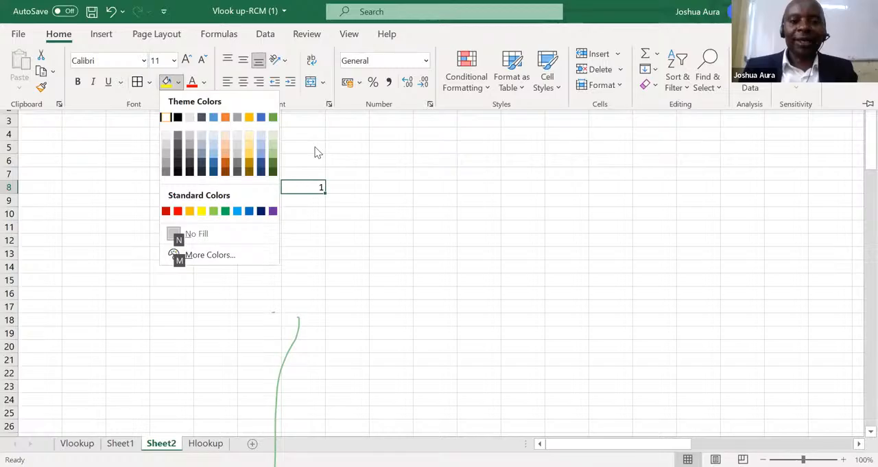
key("Escape")
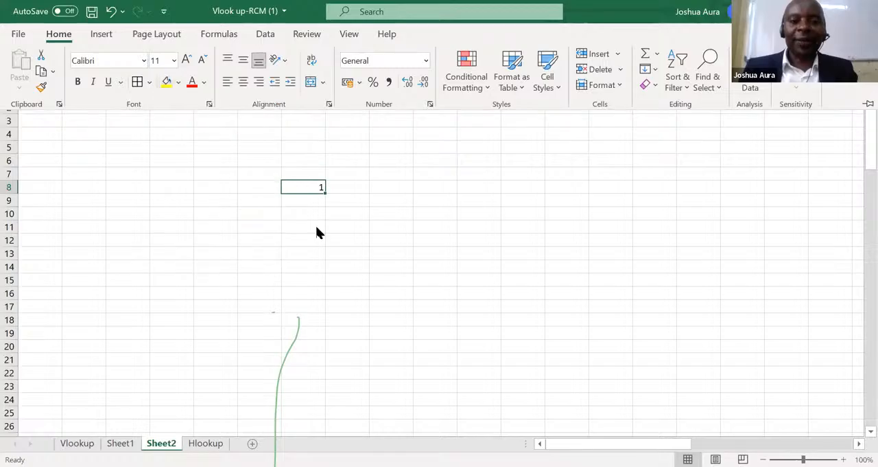
key("Escape")
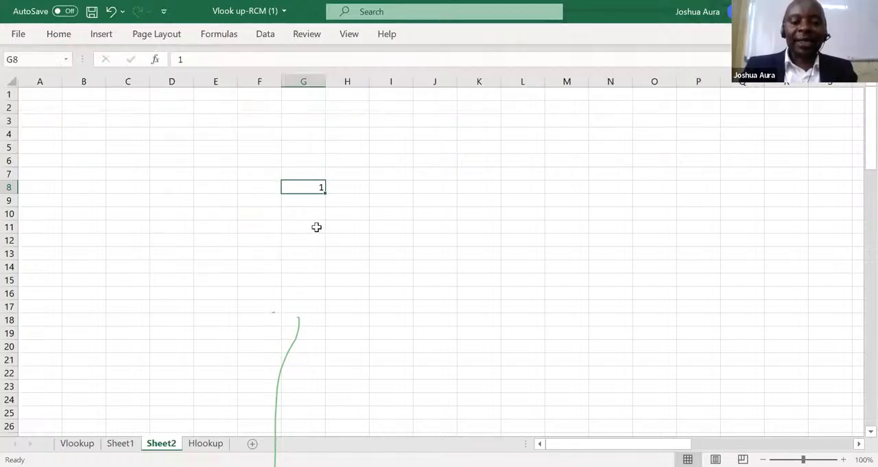
Fill a linear series down the column from G8 with step value 1 and stop value 9.
key("alt+h")
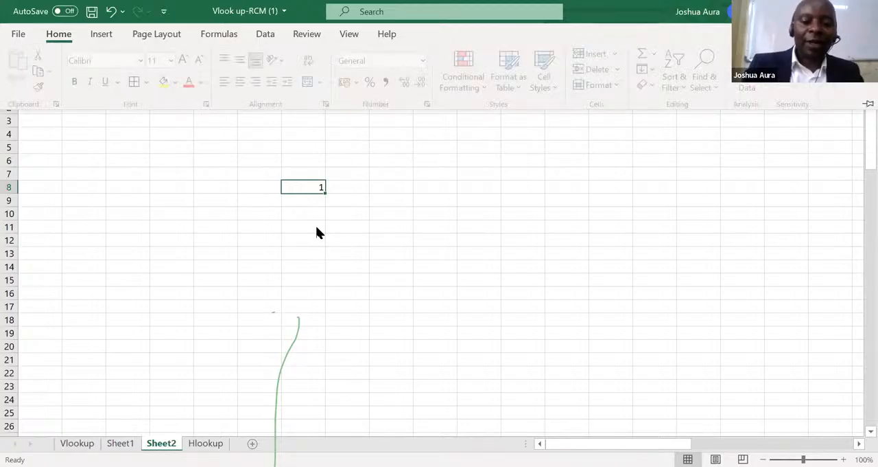
key("f")
key("i")
key("s")
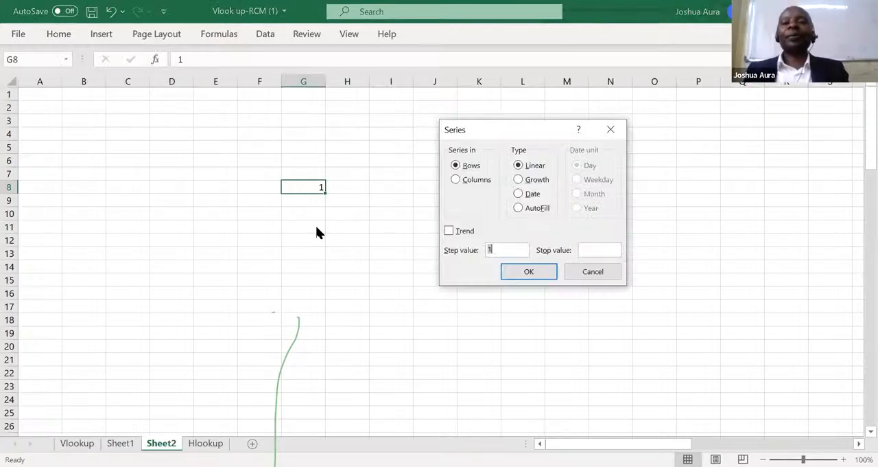
left_click(458, 180)
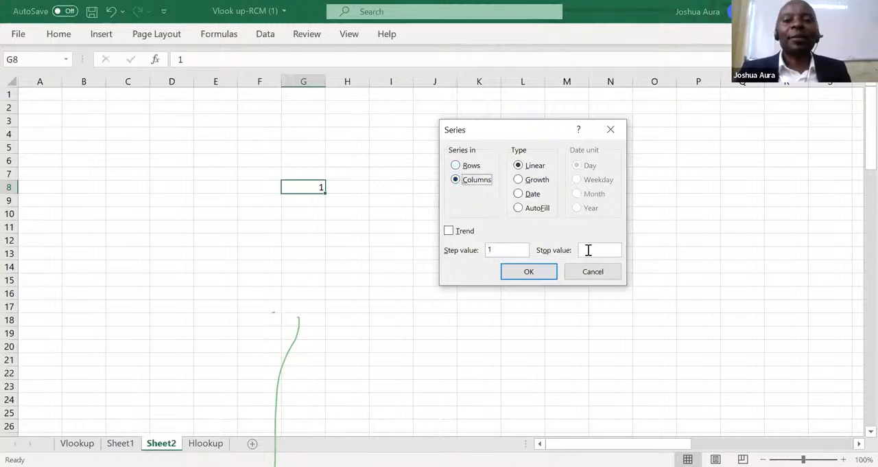
left_click(589, 249)
type("9")
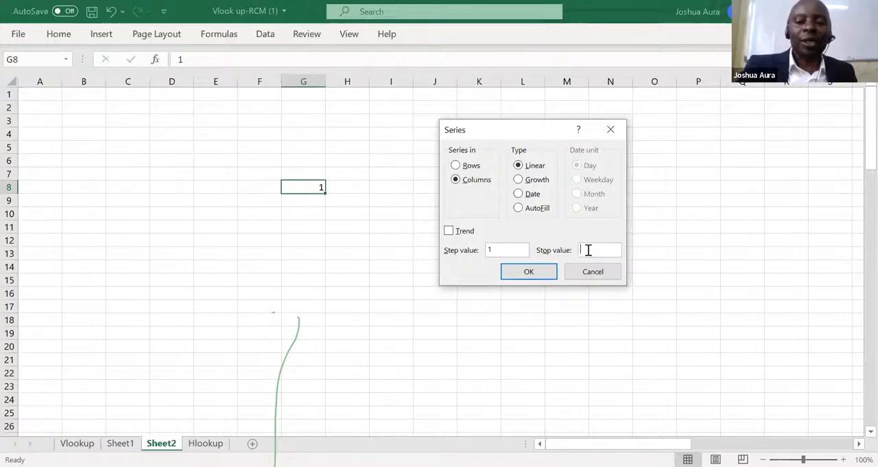
left_click(534, 273)
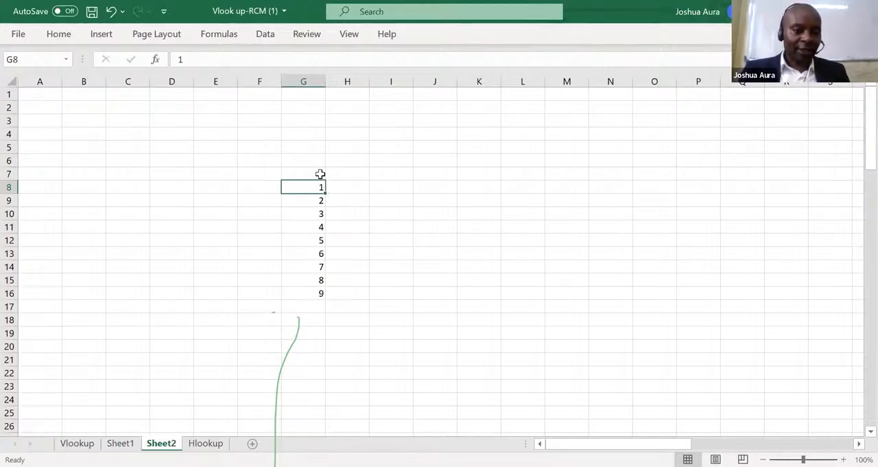
Enter 1 in cell H7 and fill a linear series along the row with step value 1 and stop value 9.
left_click(344, 173)
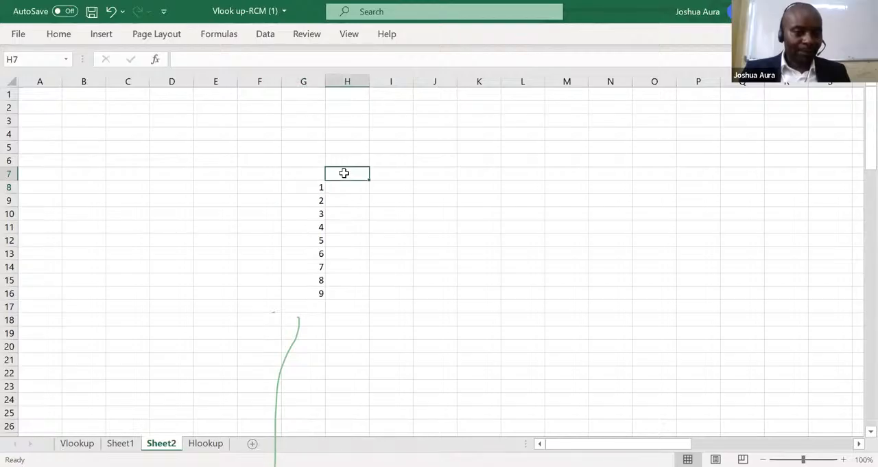
type("1")
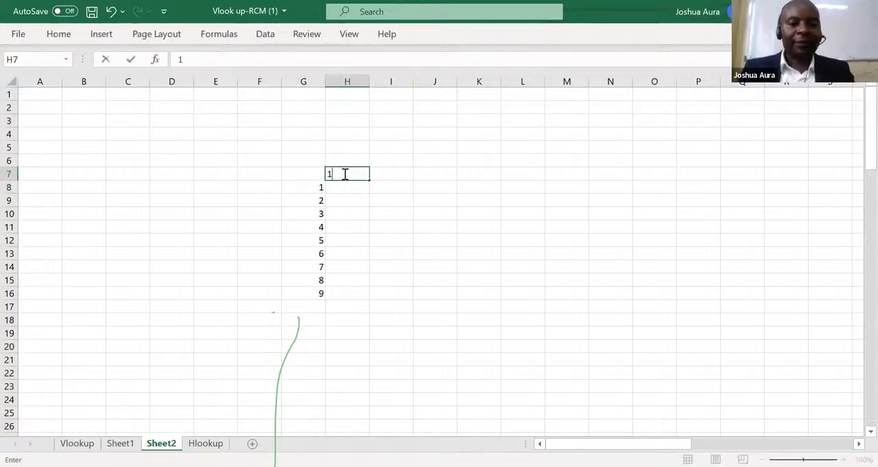
key("Return")
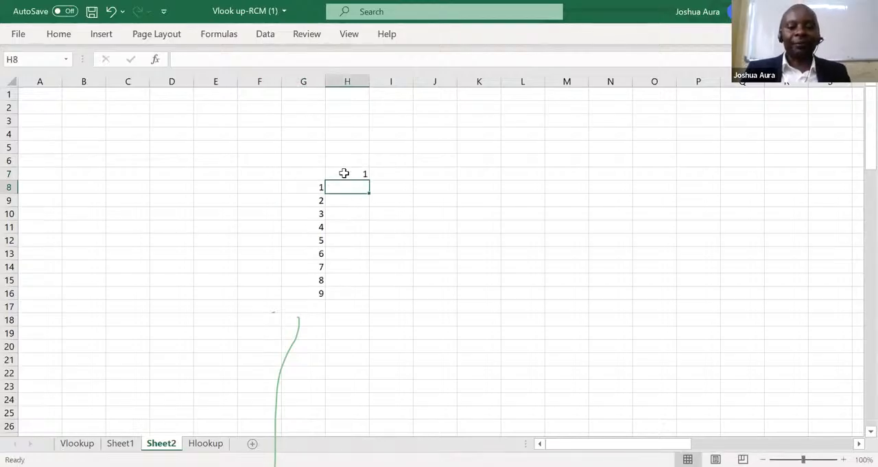
left_click(344, 173)
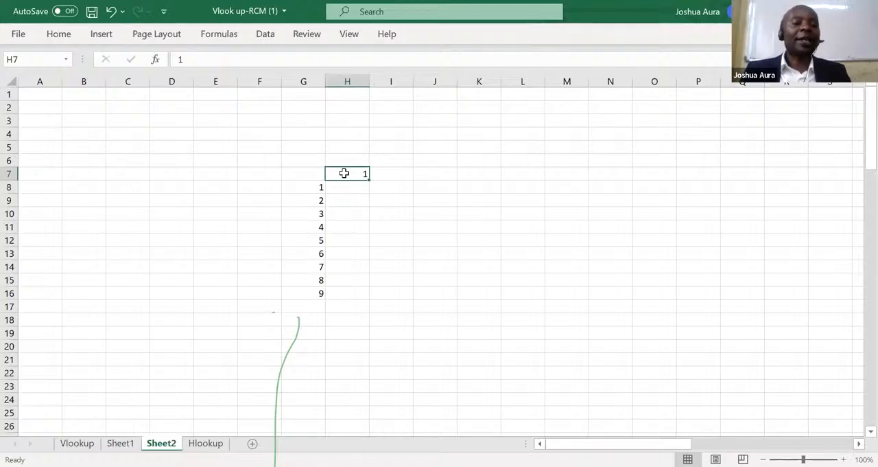
key("alt")
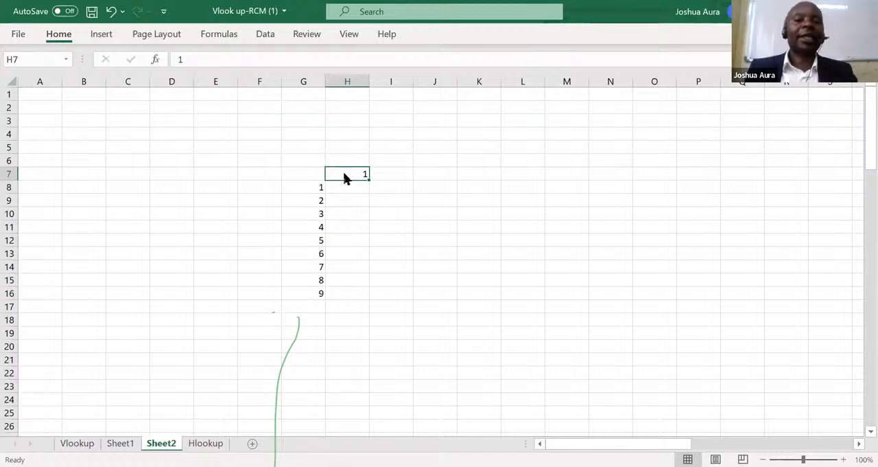
key("h")
key("f")
key("i")
key("s")
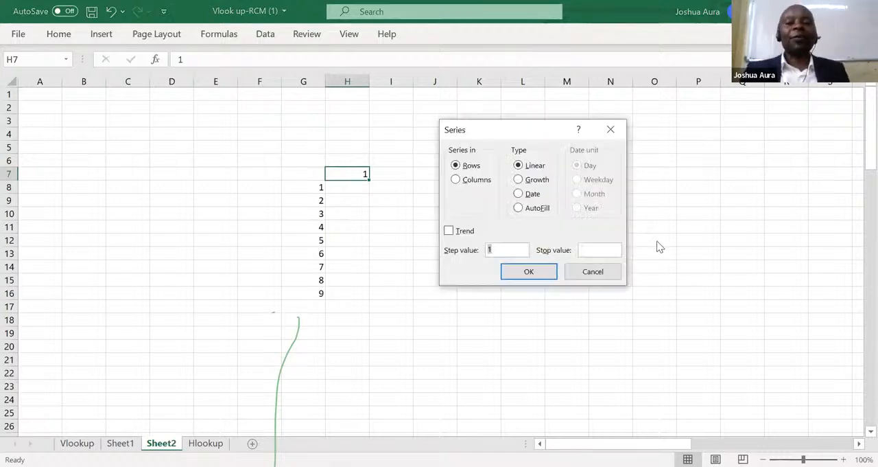
left_click(587, 250)
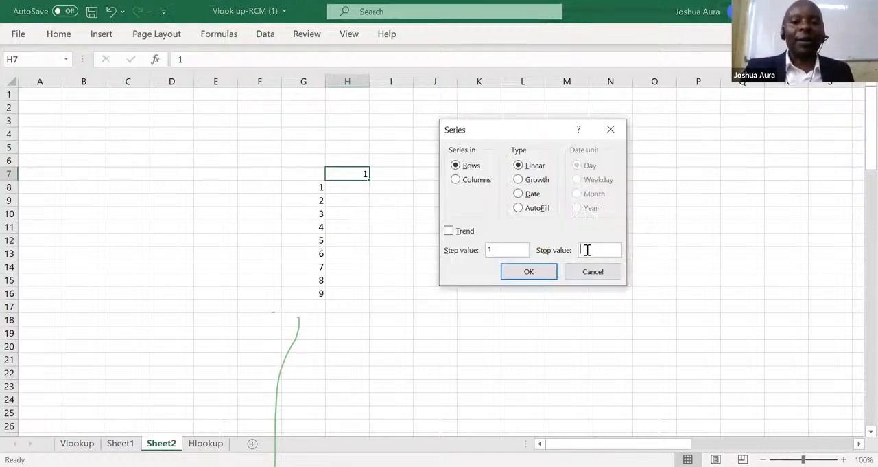
type("9")
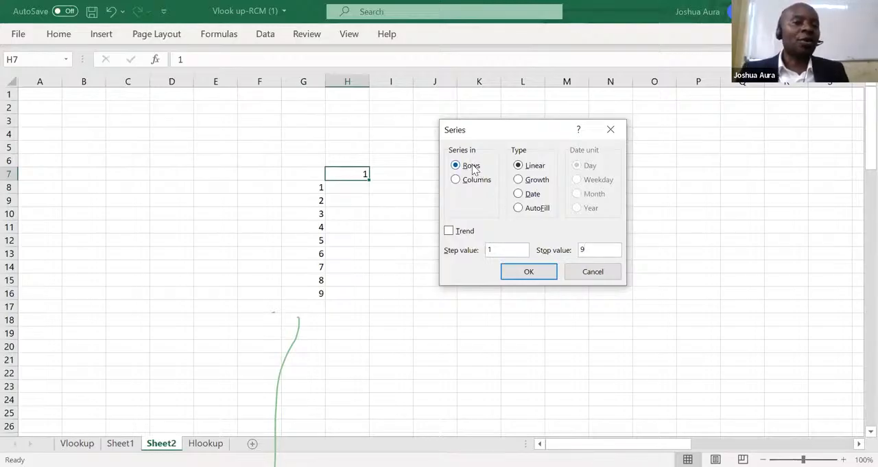
left_click(534, 274)
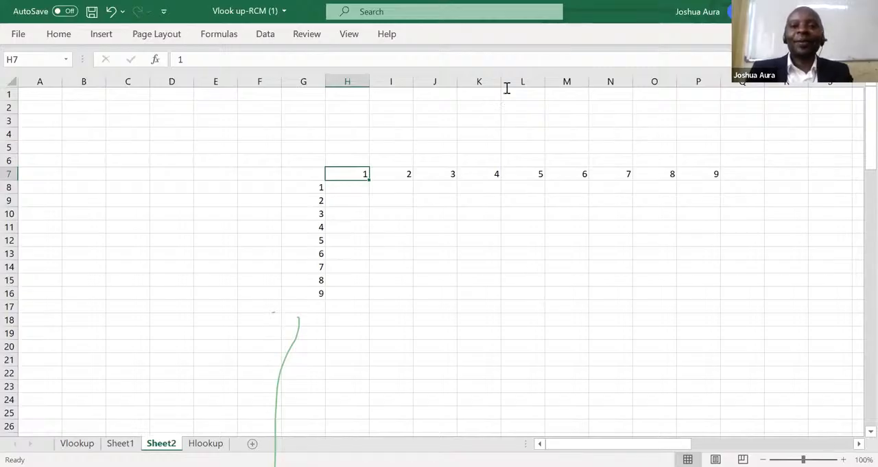
left_click(488, 63)
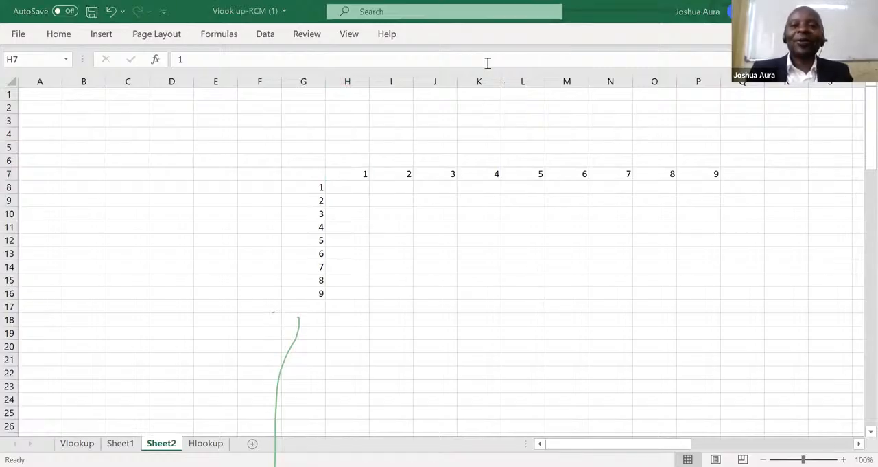
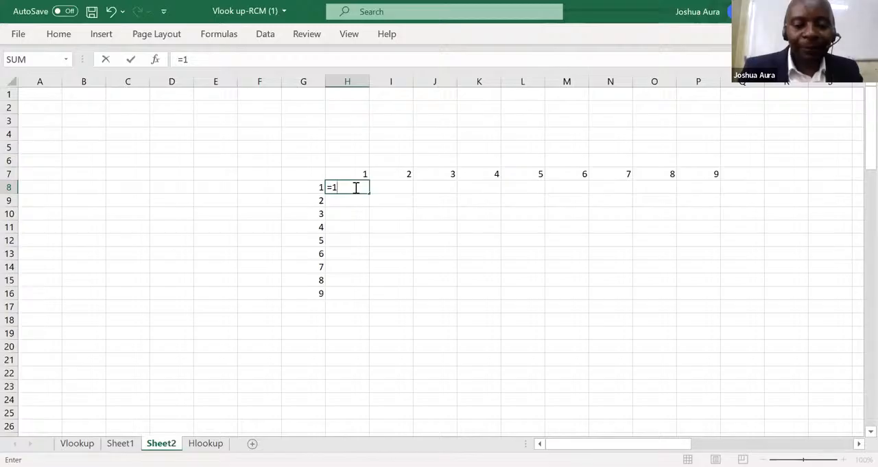
Enter the typed products =1*1 in cell H8 and =2*1 in cell H9.
type("*1")
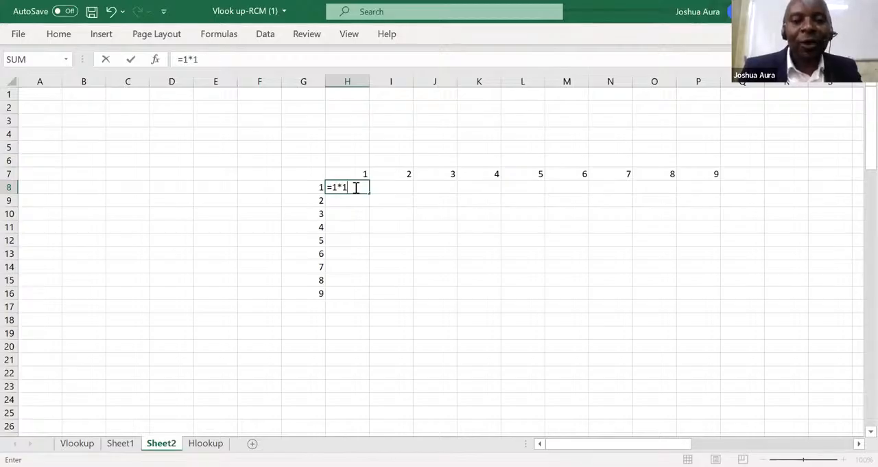
key("Return")
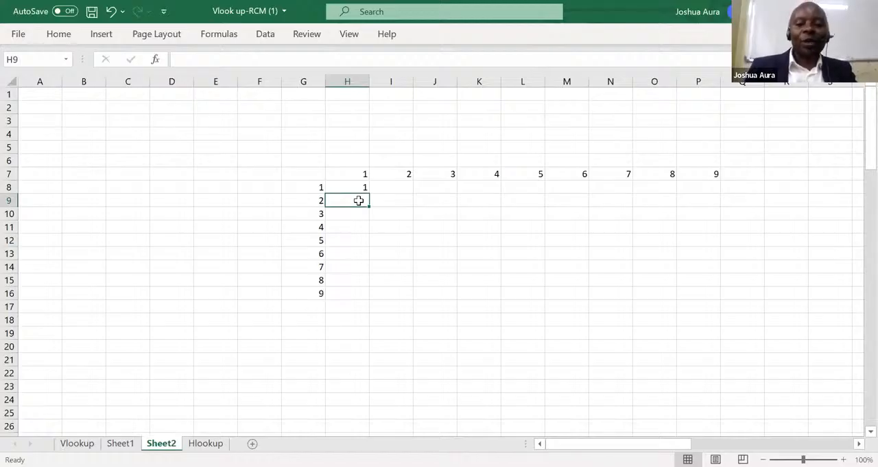
type("=2")
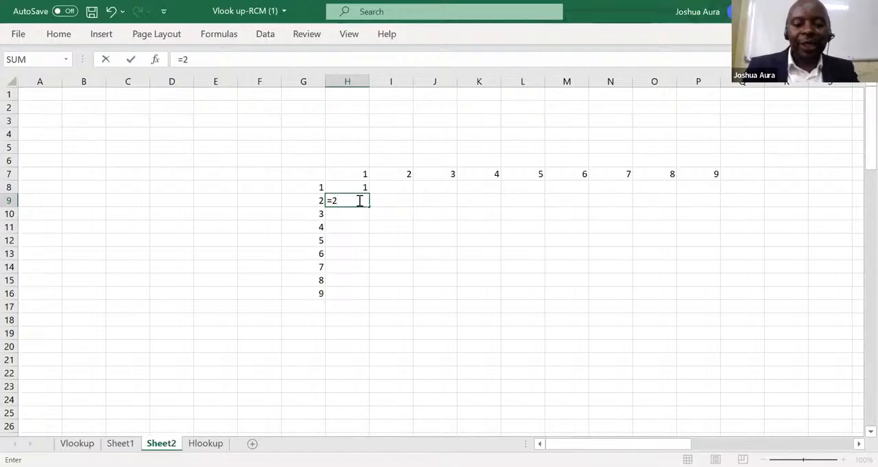
type("*1")
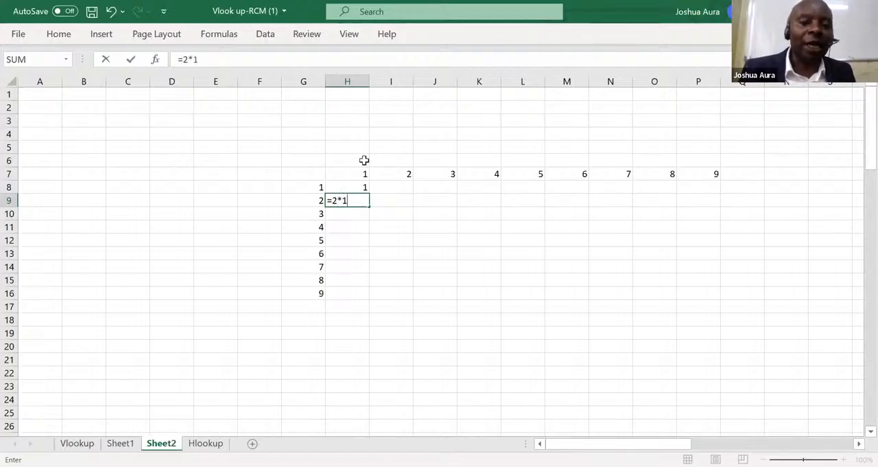
key("Return")
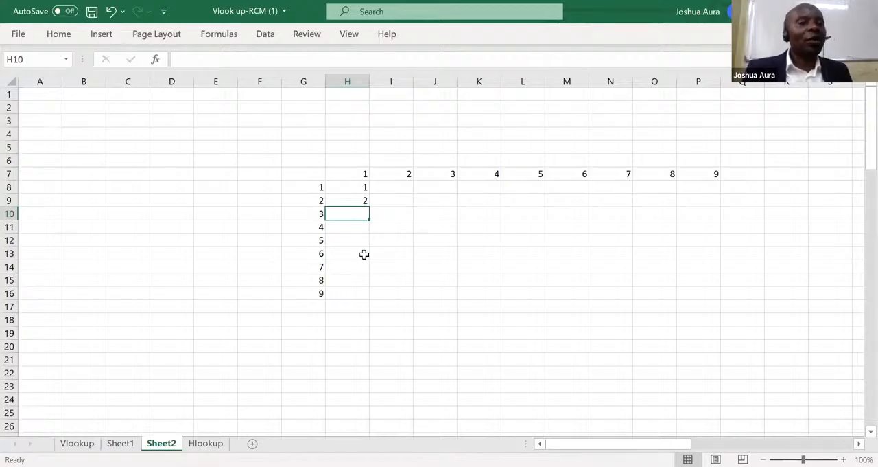
Clear the typed products from cells H8 and H9.
left_click(353, 190)
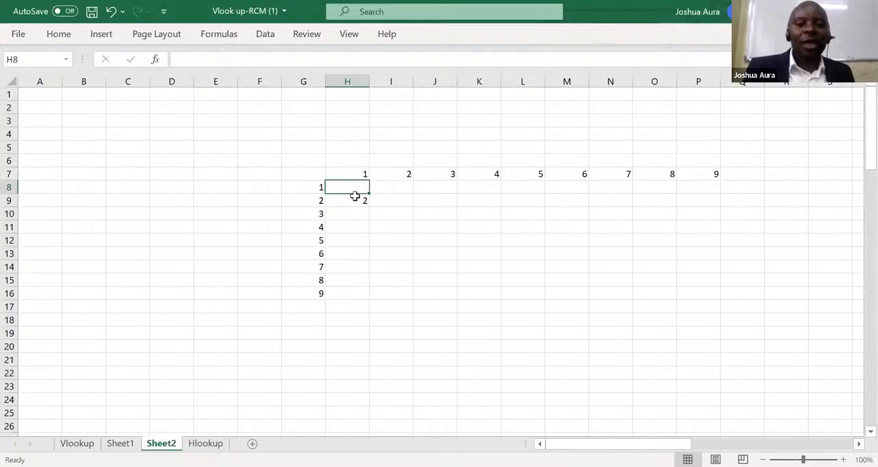
left_click(354, 196)
key("Delete")
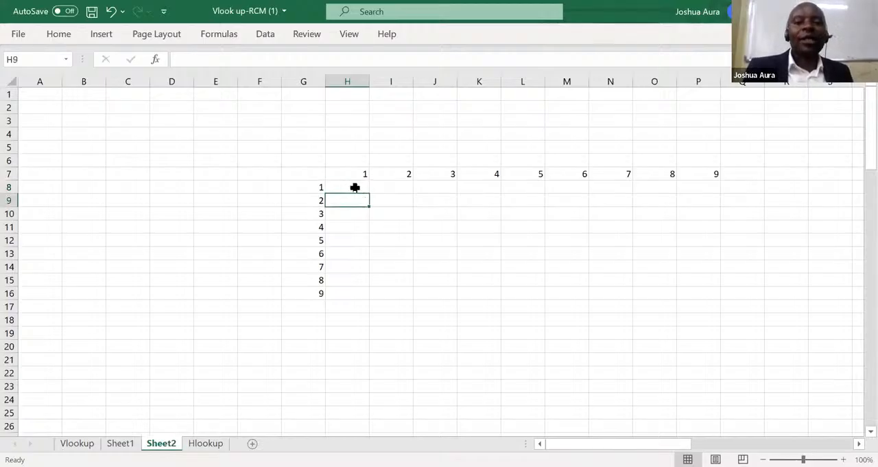
Enter =H7*G8 in cell H8 using cell references and fill the formula down through H16.
left_click(354, 185)
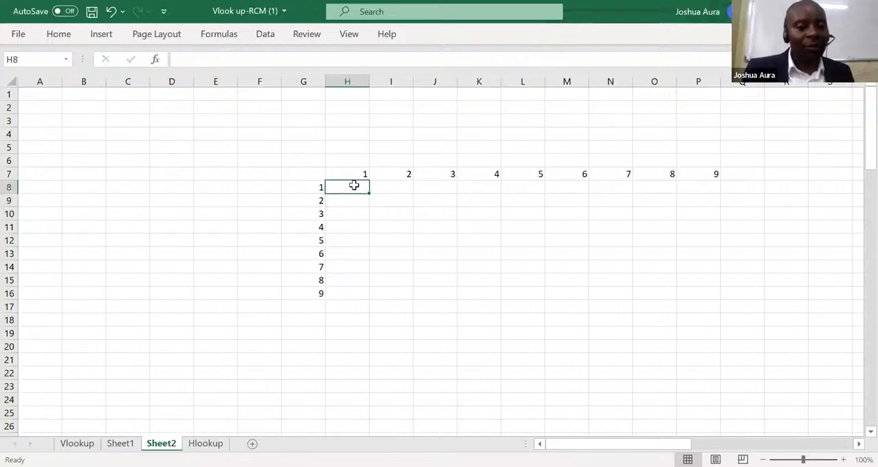
type("=")
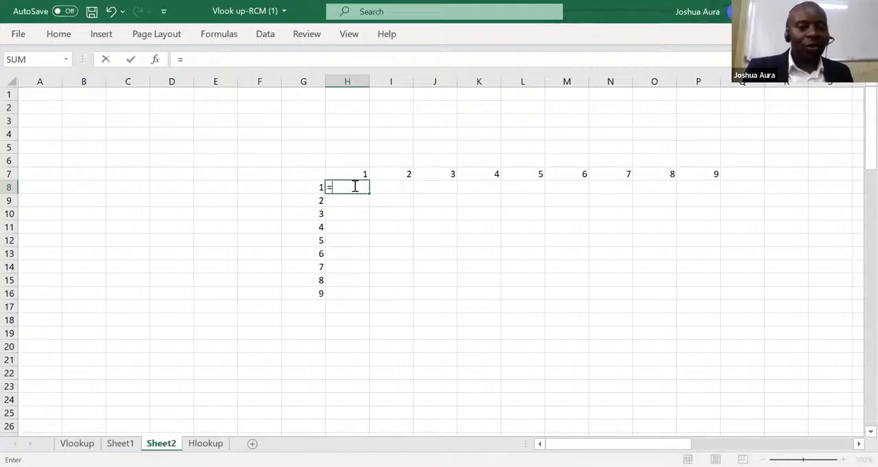
left_click(362, 172)
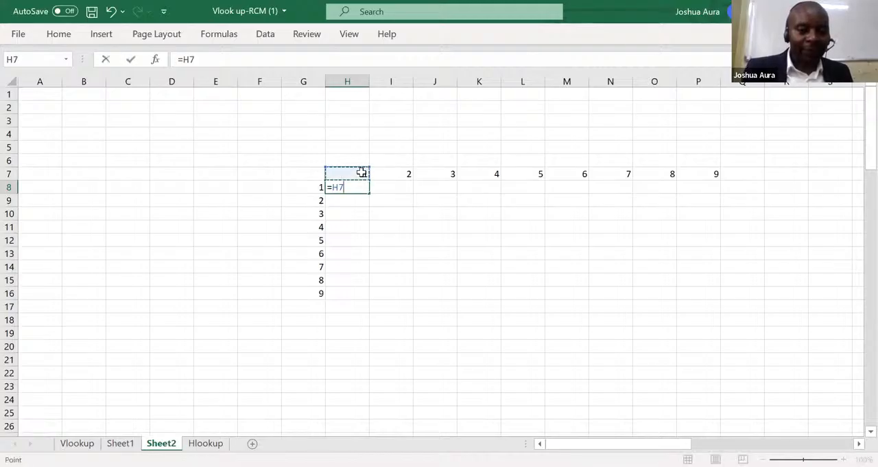
type("*")
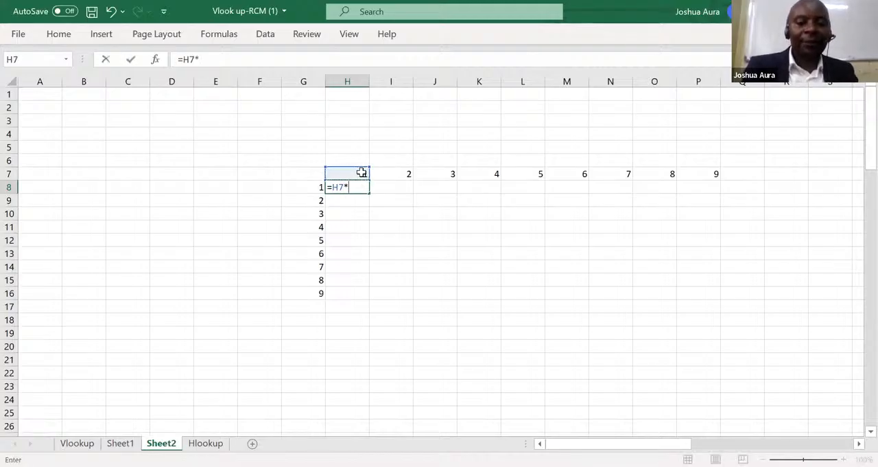
left_click(318, 187)
key("Return")
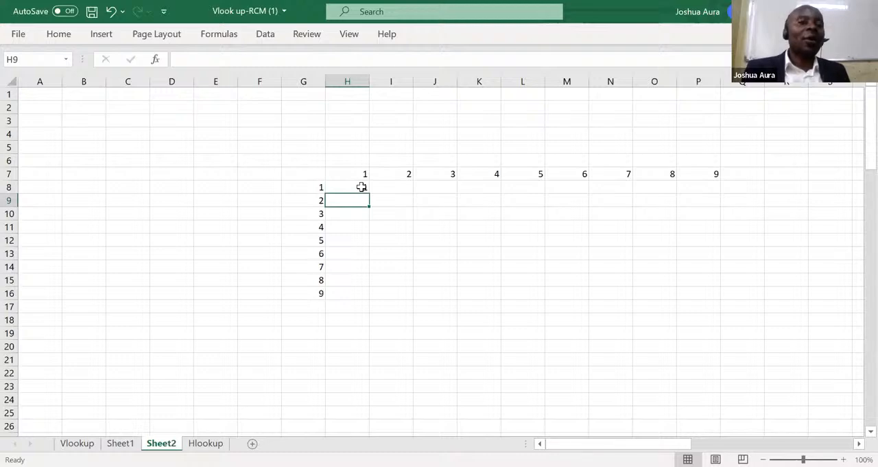
left_click(362, 187)
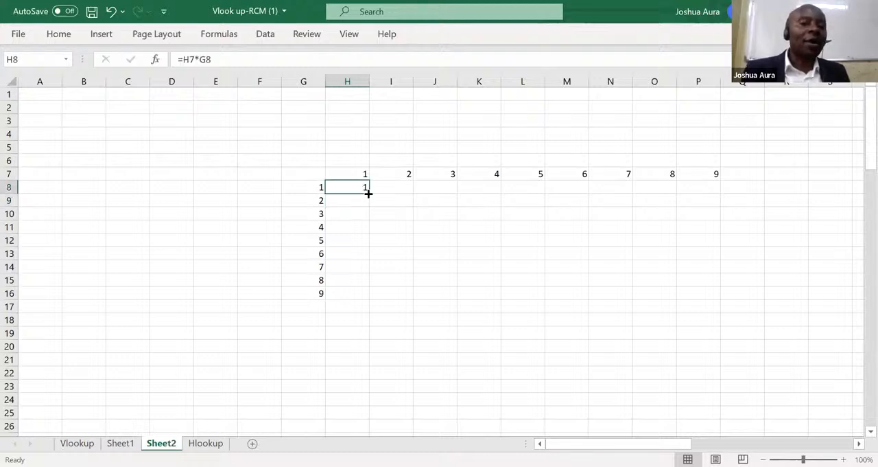
double_click(369, 193)
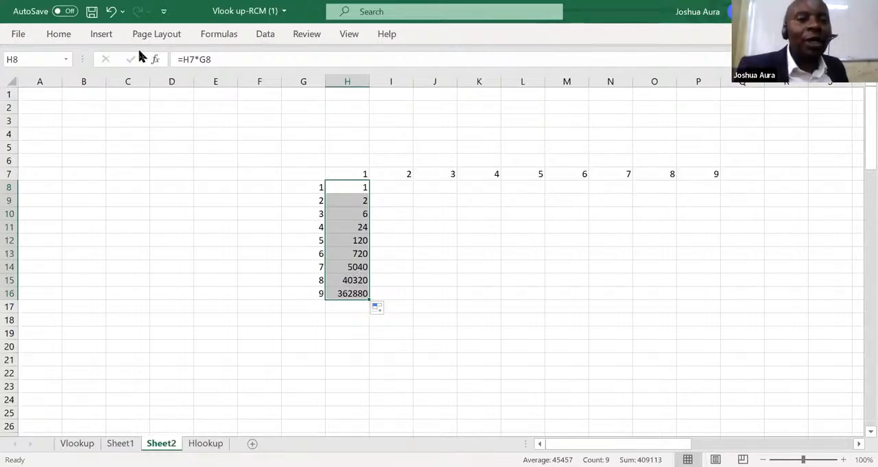
Undo the fill down column H and the formula entry in H8.
left_click(112, 12)
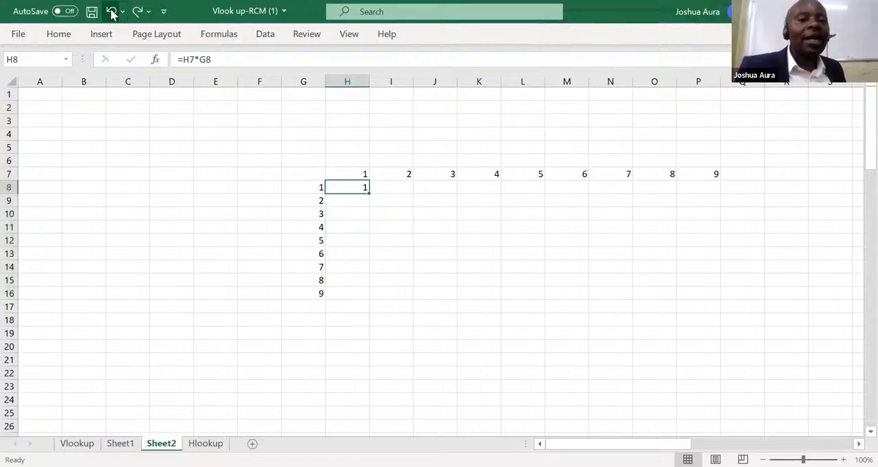
left_click(111, 12)
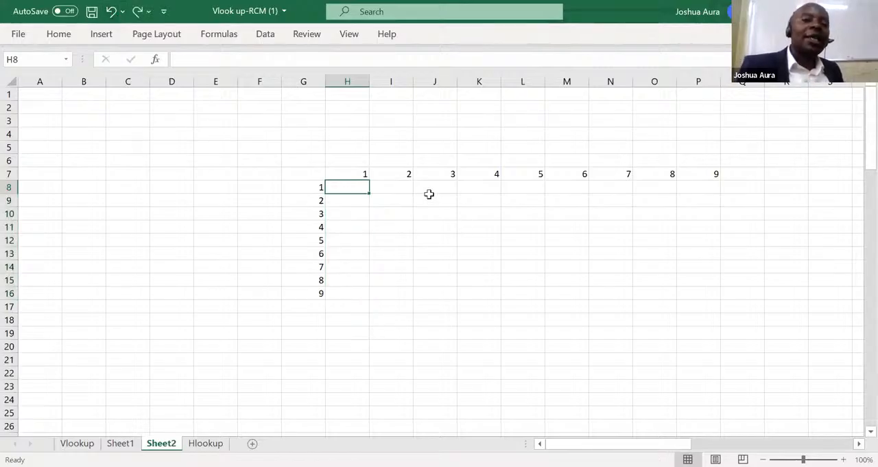
Make the headings in row 7 and column G bold.
left_click(359, 173)
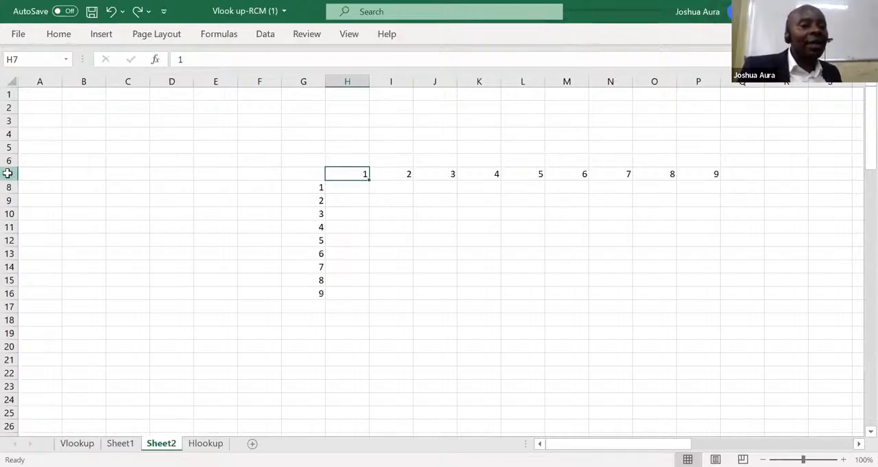
left_click(10, 174)
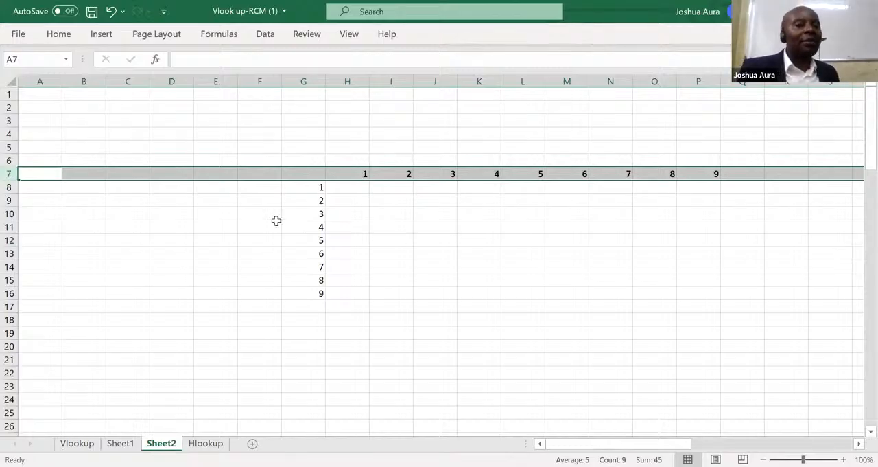
left_click(308, 82)
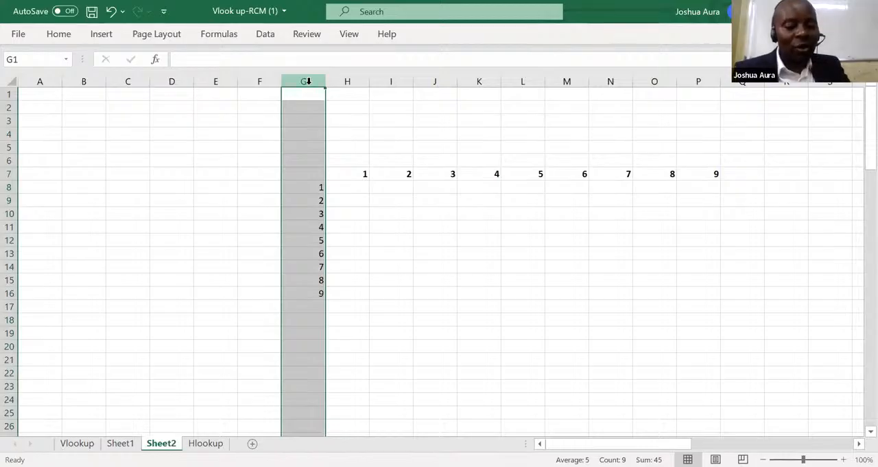
left_click(250, 269)
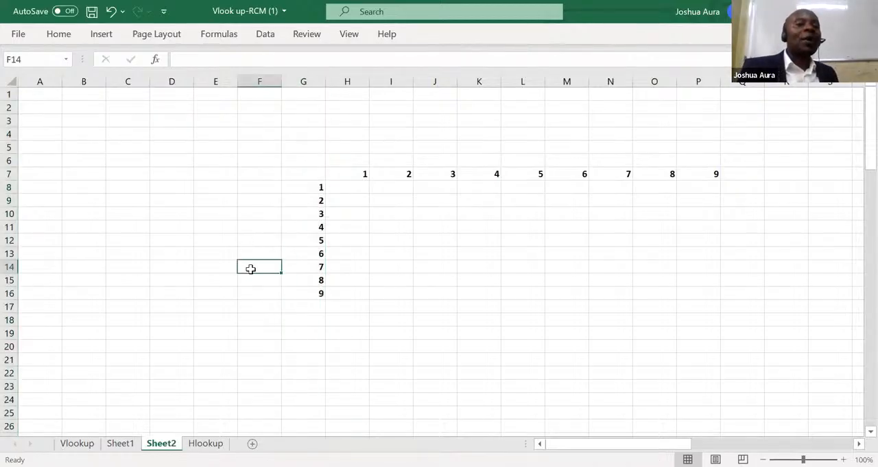
Enter the formula =H7*G8 in cell H8 and select that cell again.
left_click(354, 189)
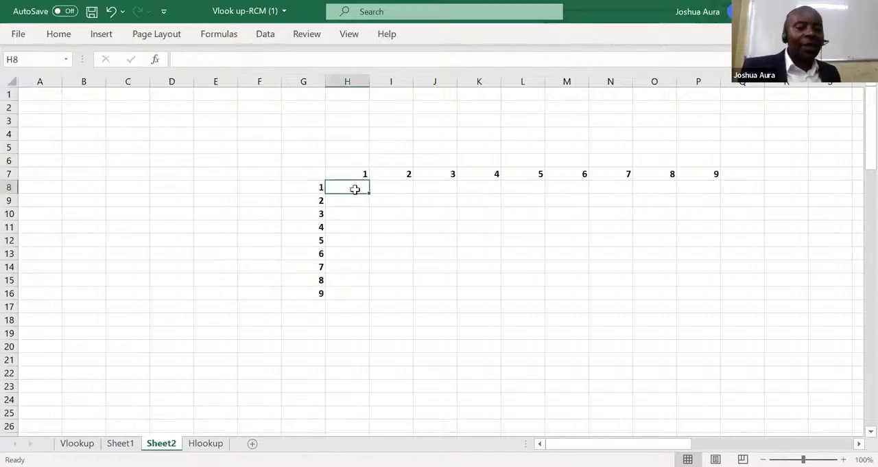
type("=")
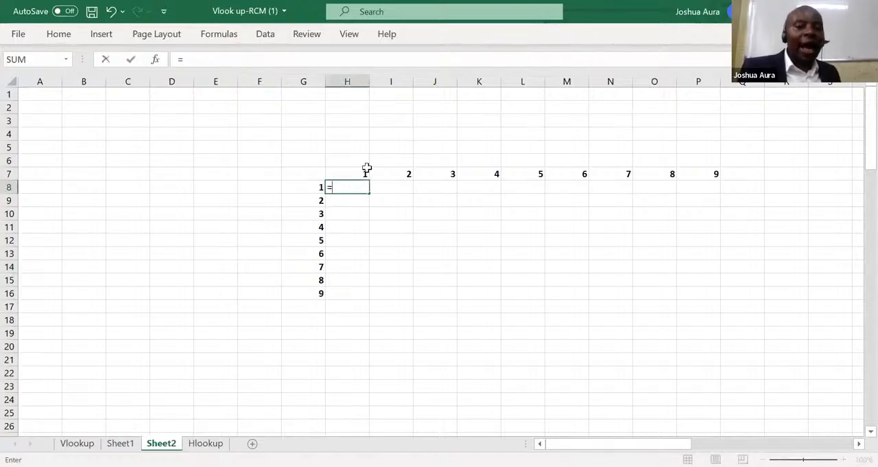
left_click(367, 171)
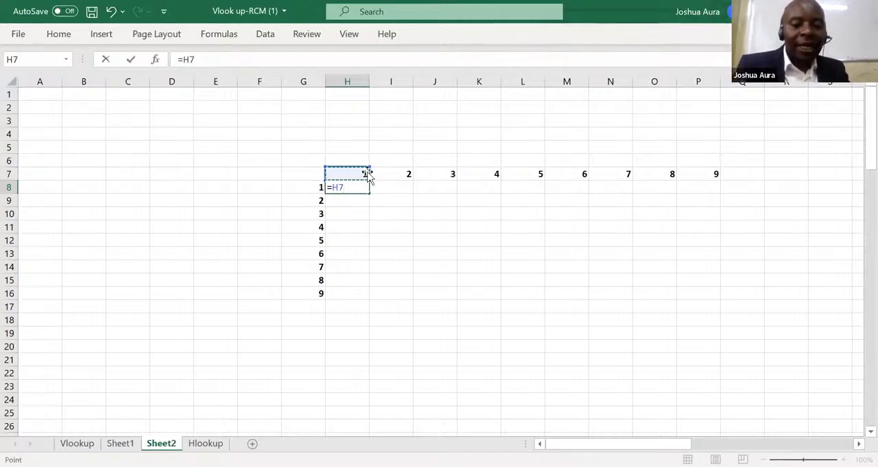
type("*")
left_click(320, 186)
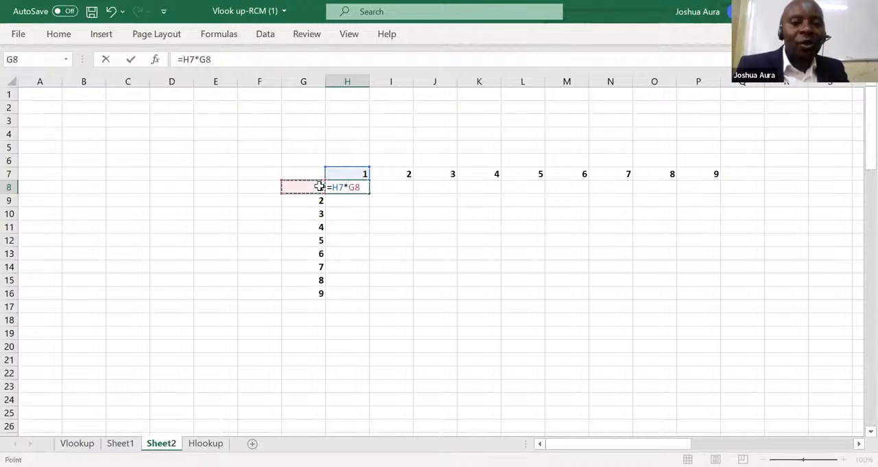
key("Return")
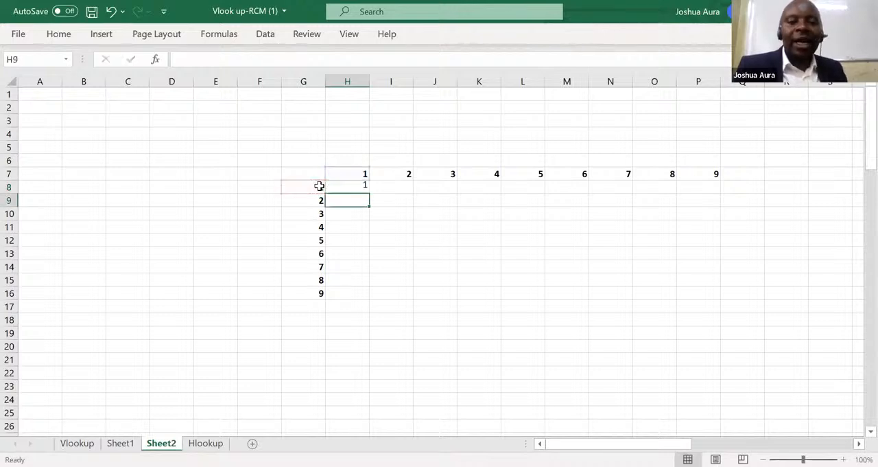
left_click(363, 188)
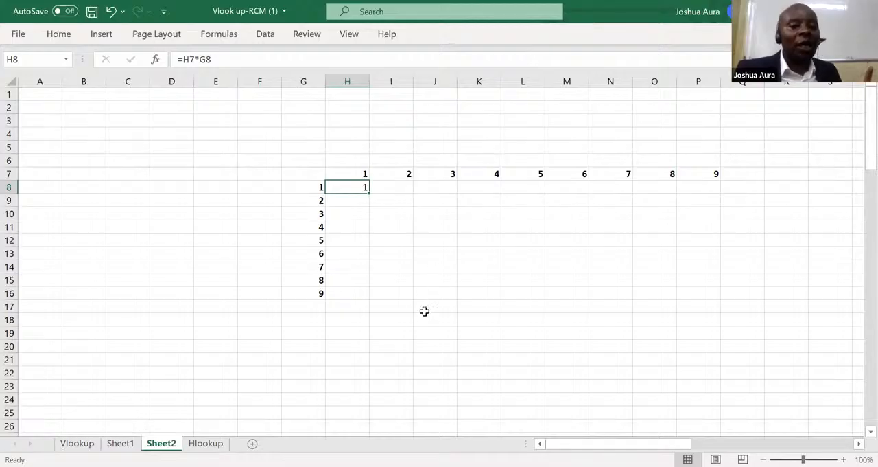
Enter the note "Title rows and Title columns must be fixed with dollars" in cell J19.
left_click(425, 333)
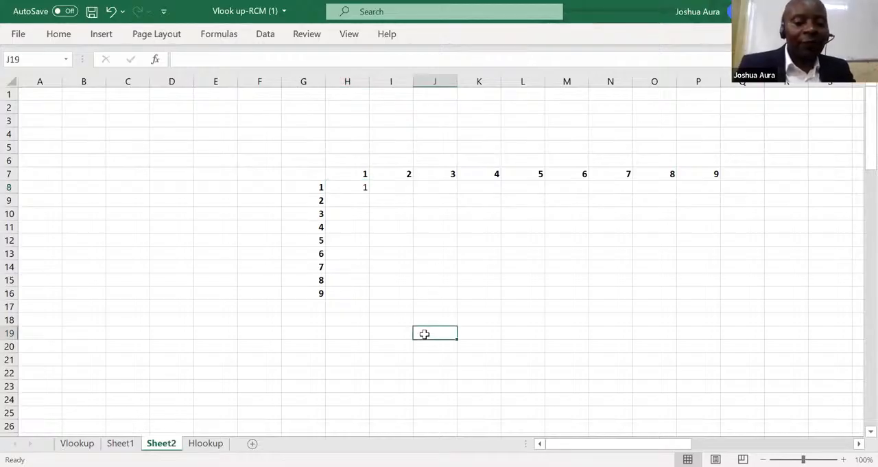
type("Title")
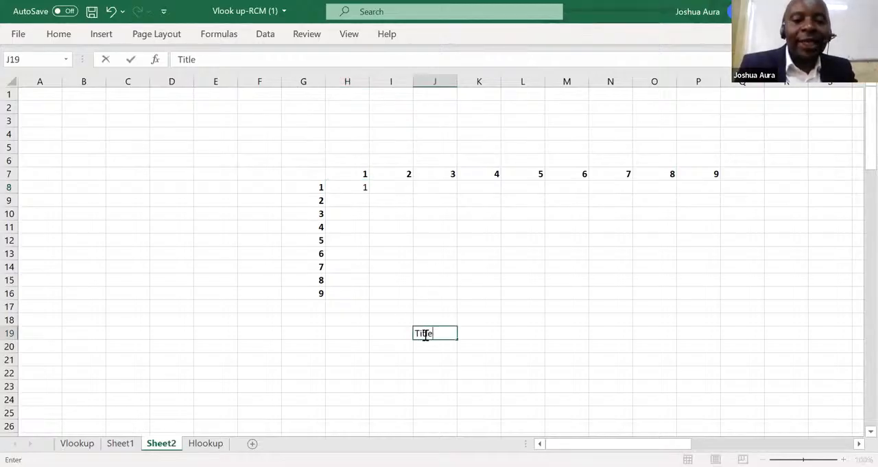
type(" ro")
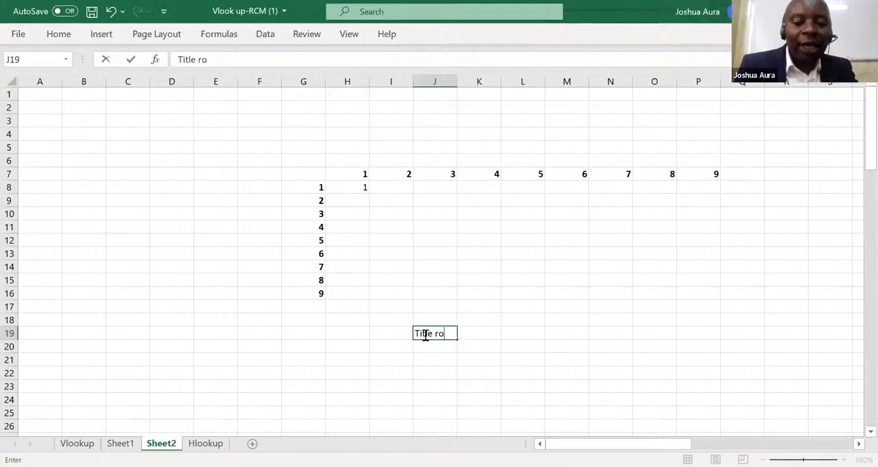
type("ws and")
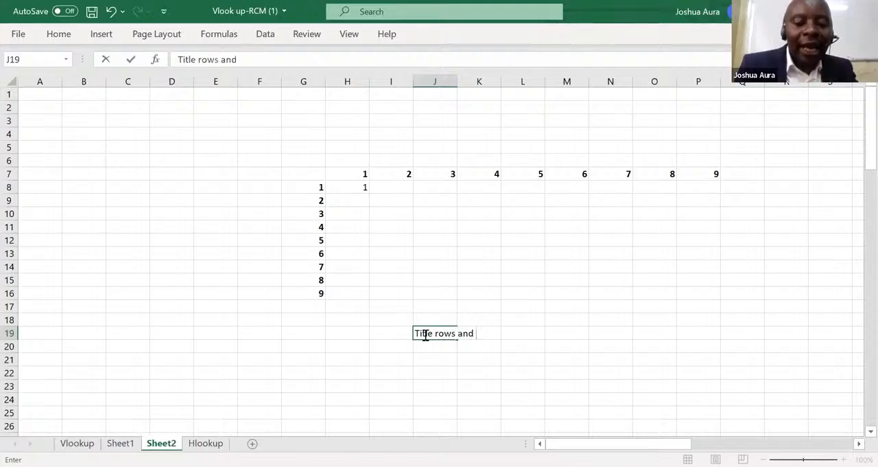
type(" Title")
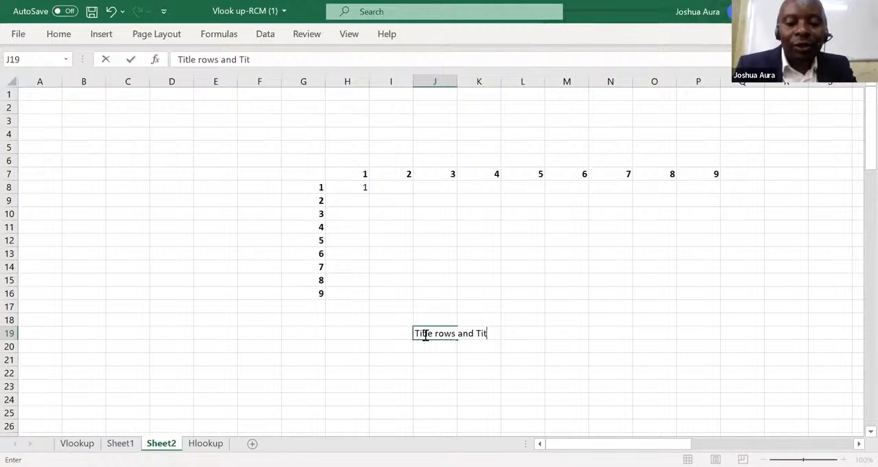
type(" colu")
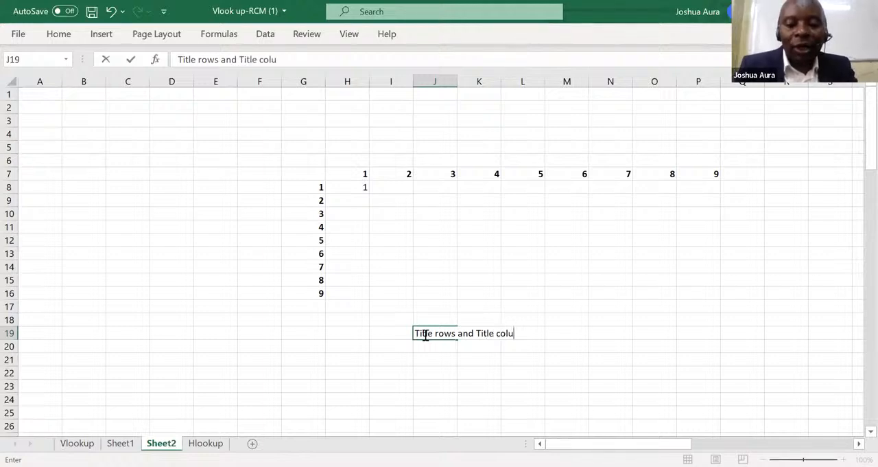
type("mns ")
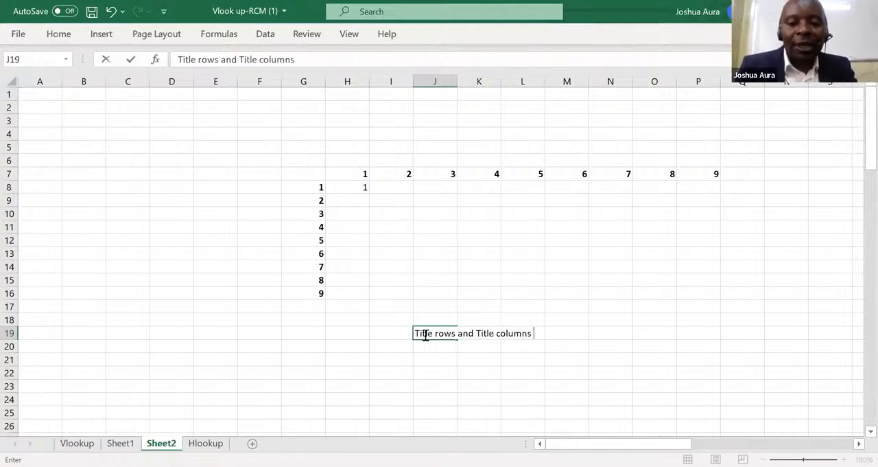
type("must be")
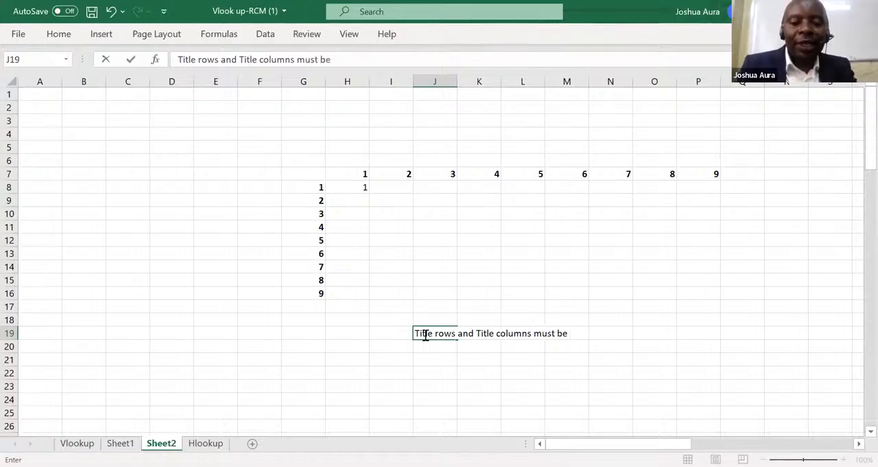
type(" fixed ")
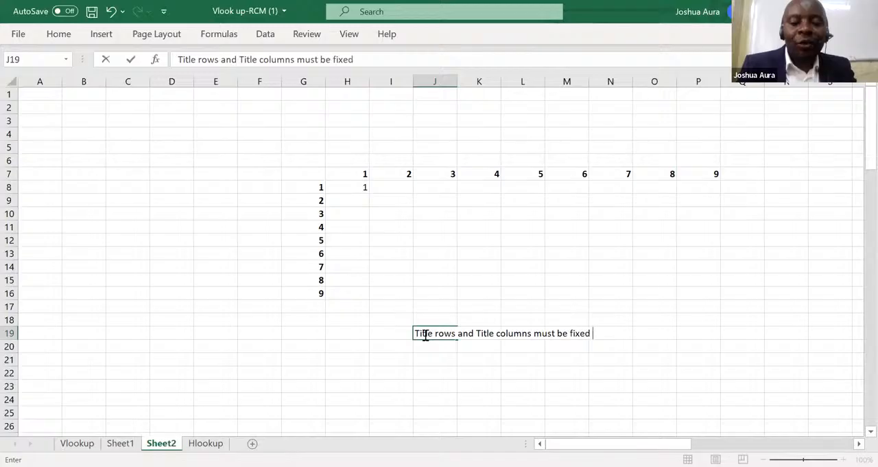
type("with do")
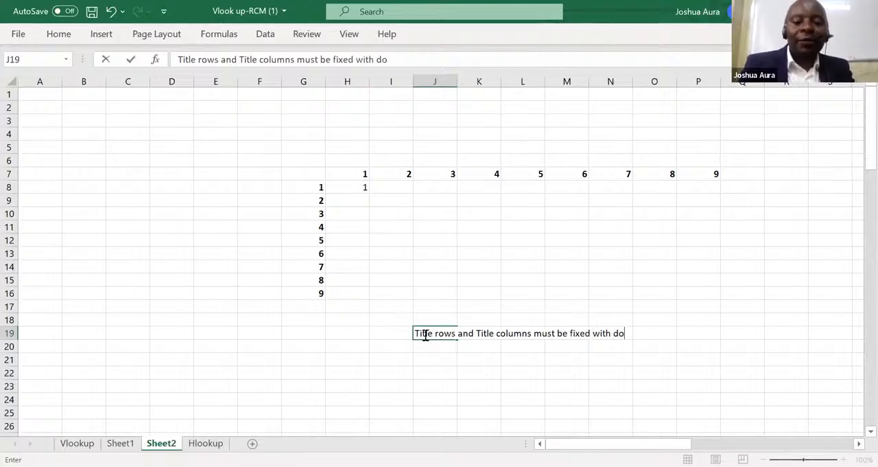
type("llar")
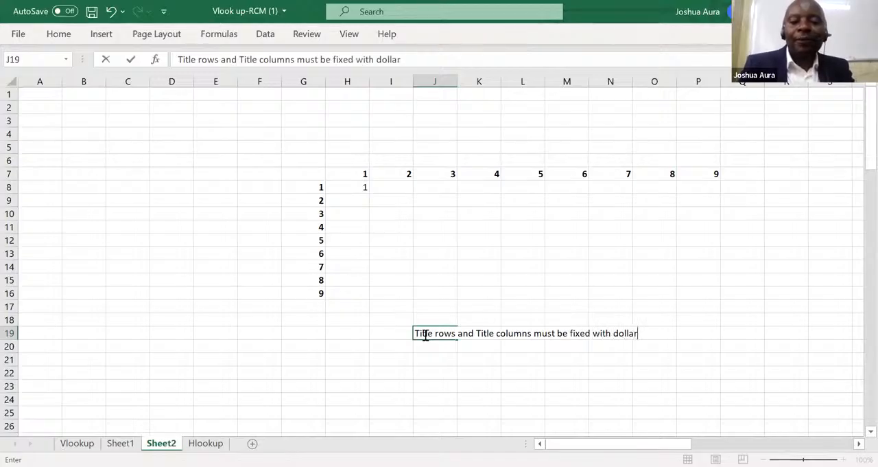
type("s")
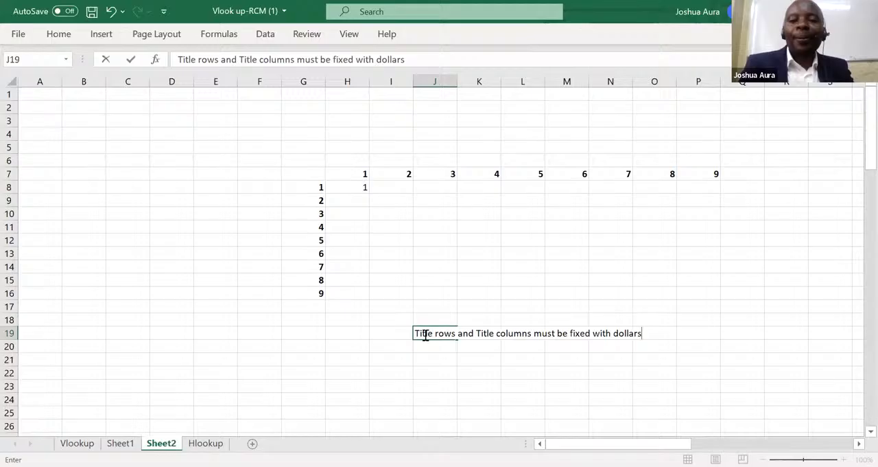
left_click(362, 173)
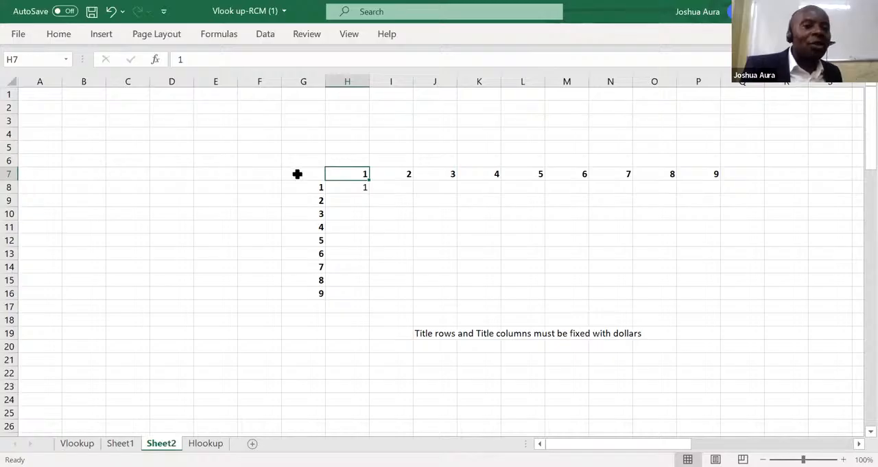
Change the formula in cell H8 to =H$7*$G8, fixing the title row and the title column.
left_click(359, 188)
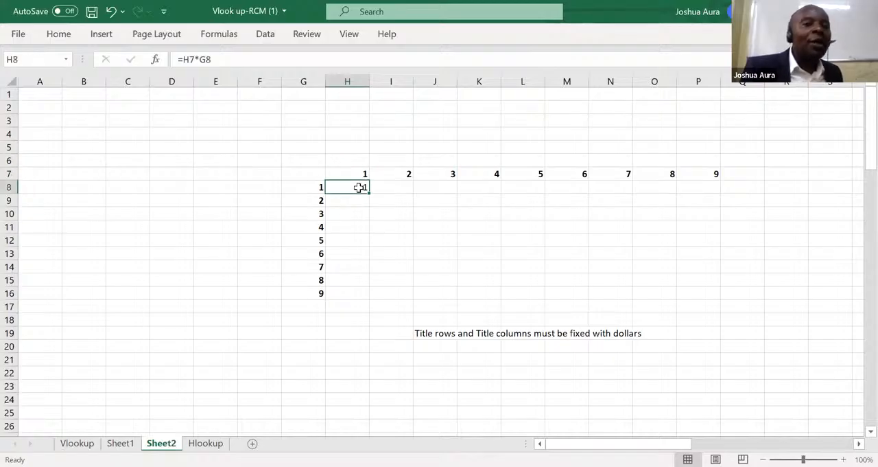
left_click(190, 59)
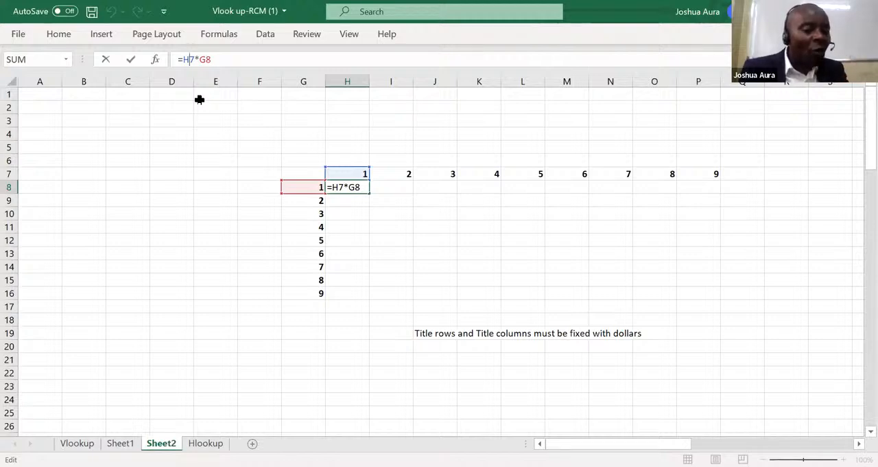
type("$")
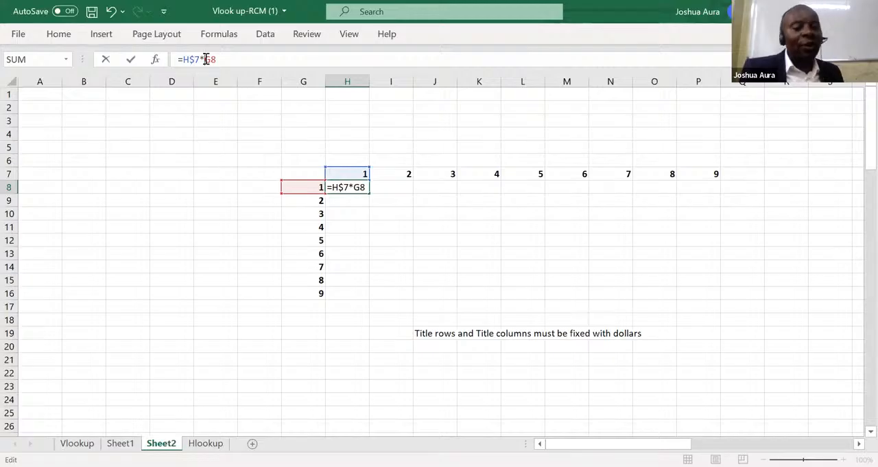
type("$")
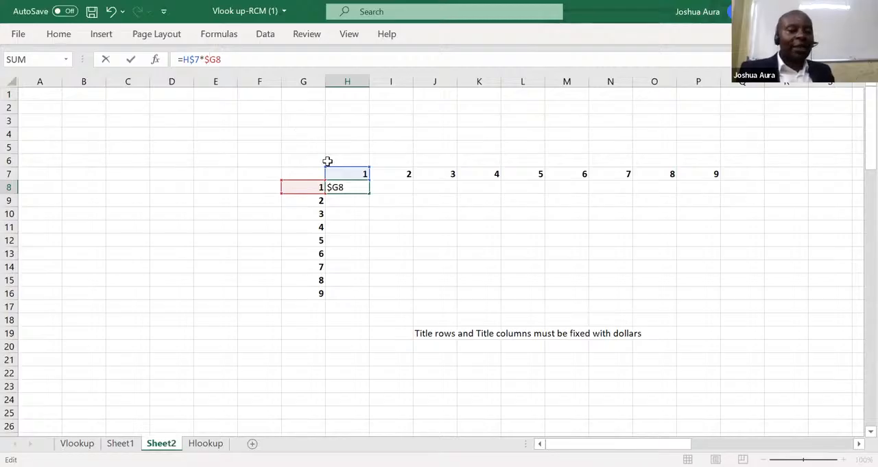
key("Return")
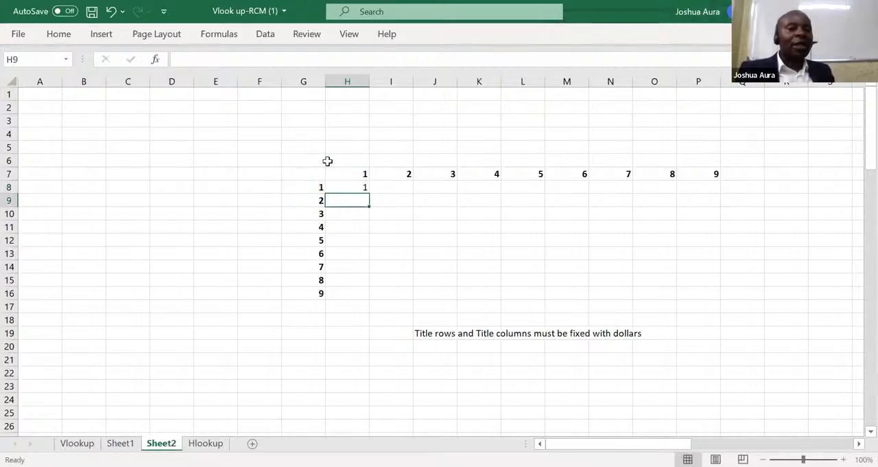
Fill the H8 formula down through H16 and across through column P.
left_click(357, 186)
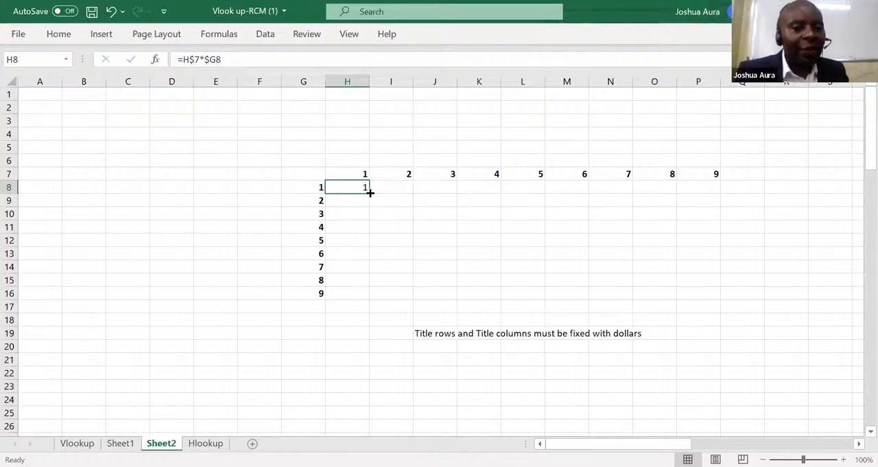
left_click_drag(370, 193, 383, 294)
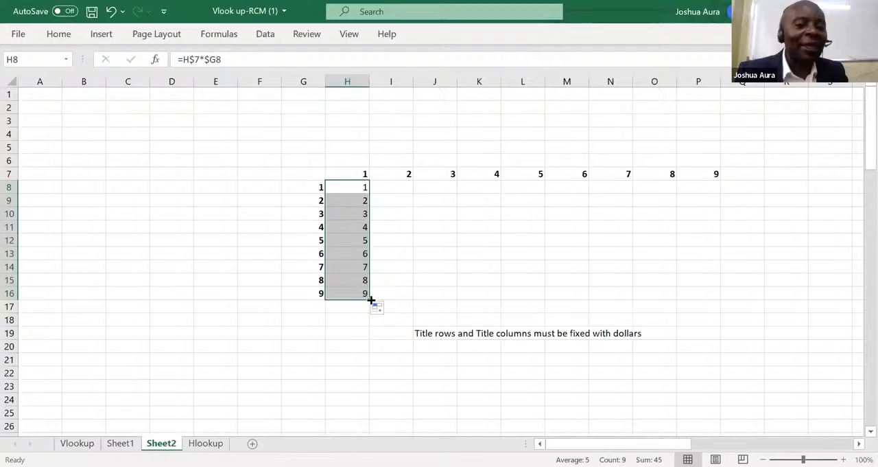
left_click_drag(368, 297, 701, 313)
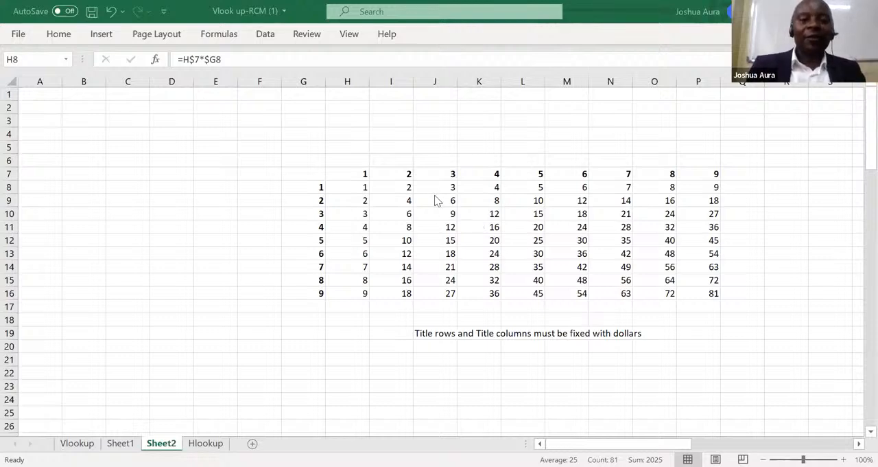
Undo the grid fills, the dollar-sign edit, the note in J19 and the formula entry in H8.
left_click(109, 11)
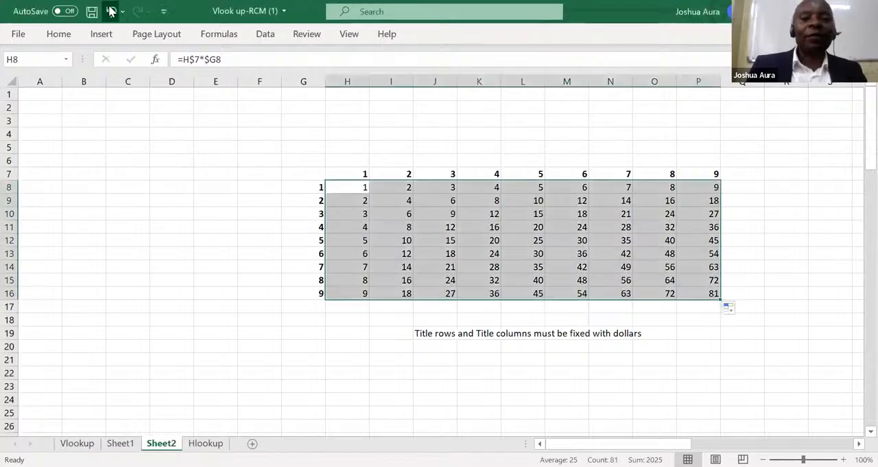
left_click(110, 11)
left_click(110, 11)
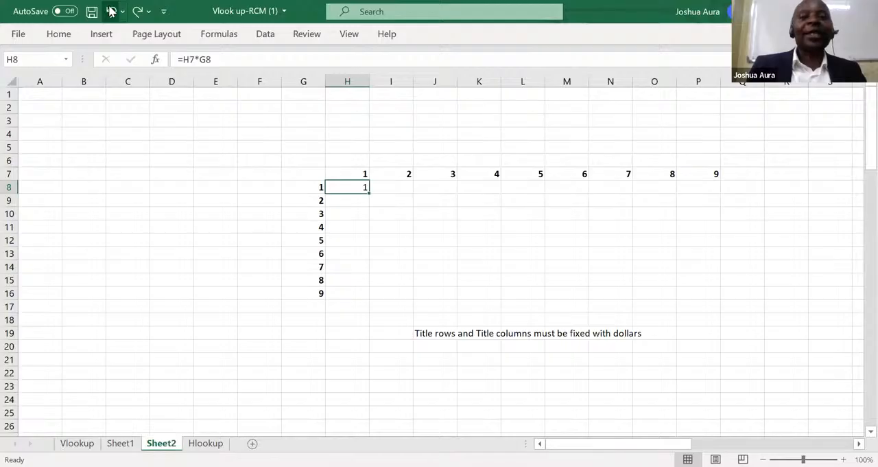
left_click(111, 11)
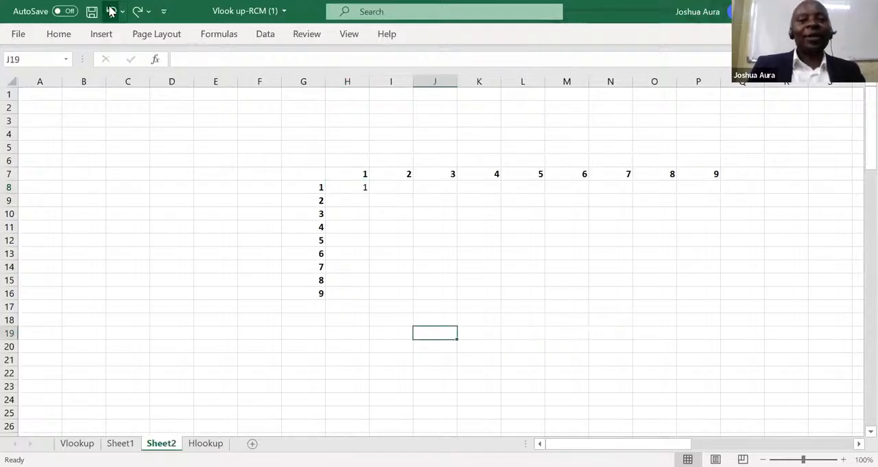
left_click(111, 11)
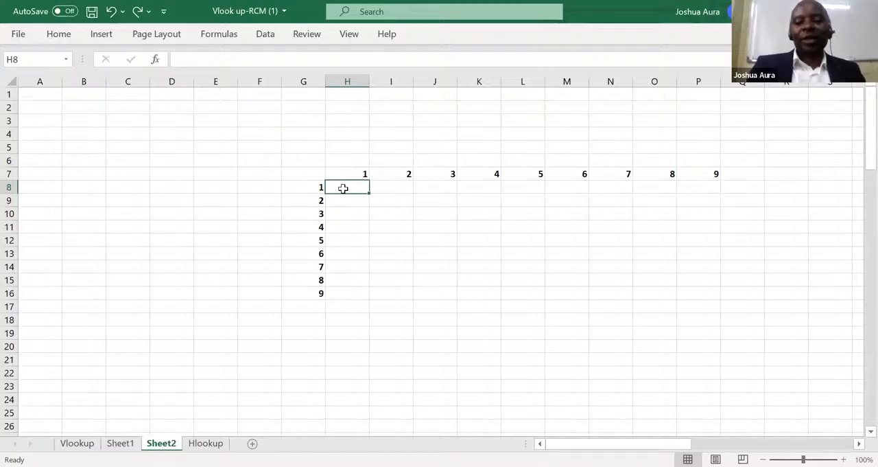
Build the formula =H7*G8 in cell H8 from references to the first row and column headings.
type("=")
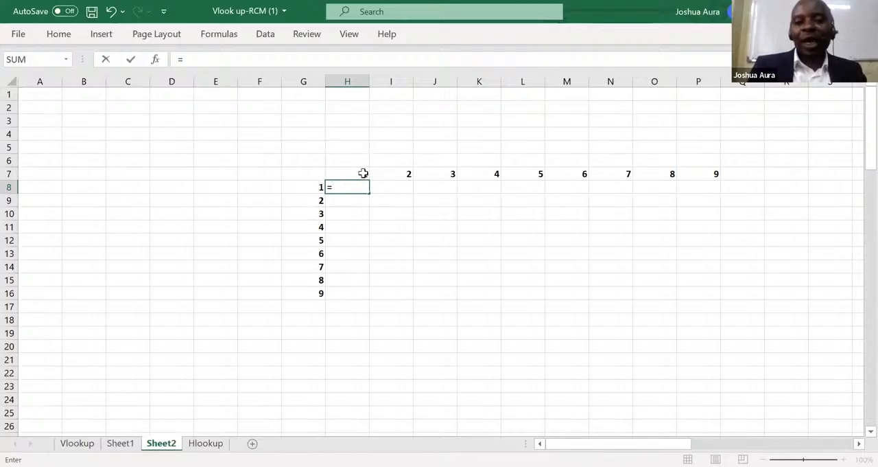
left_click(363, 173)
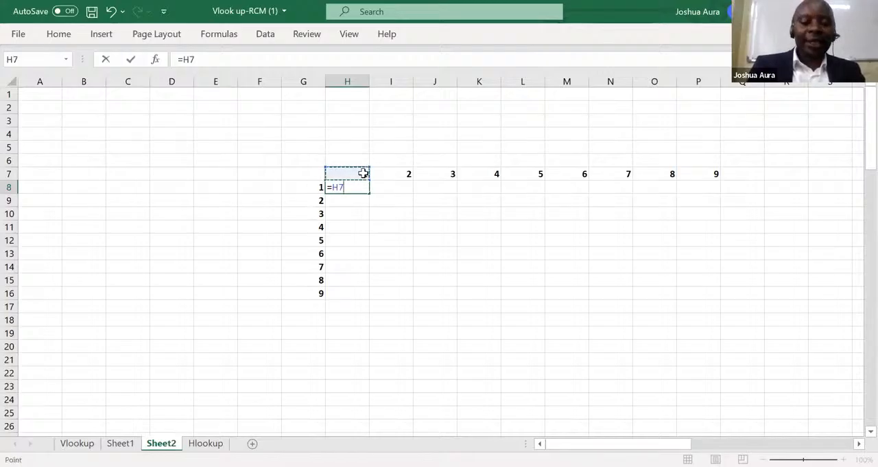
type("*")
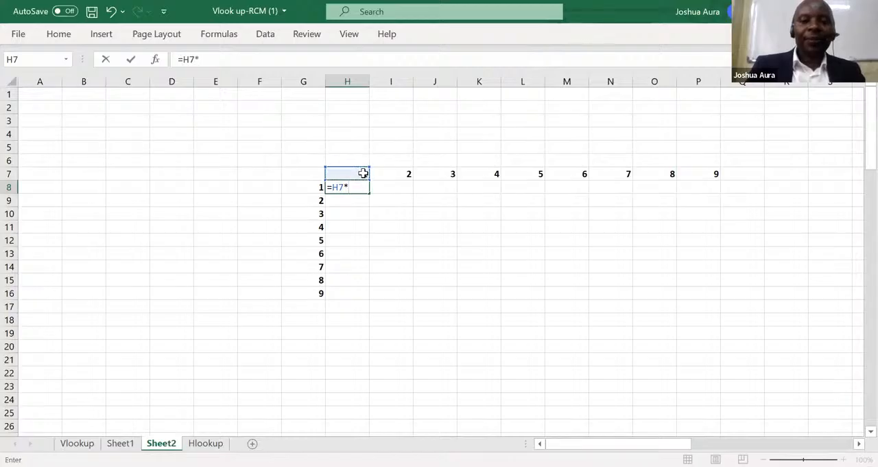
left_click(319, 188)
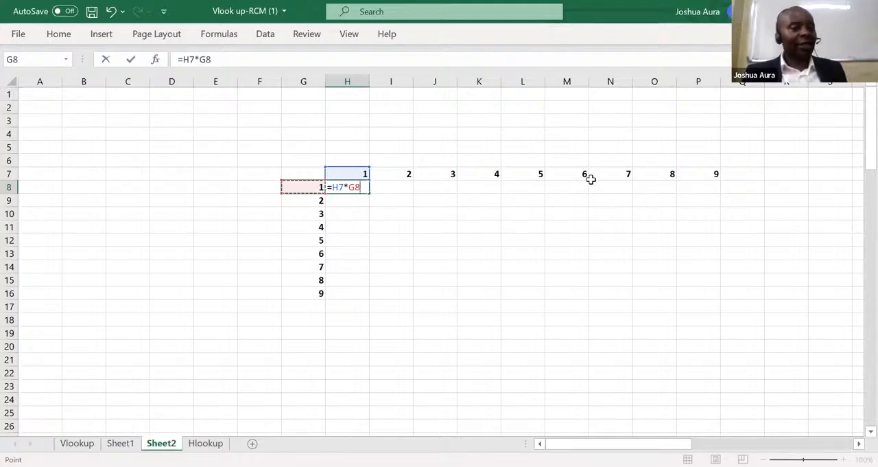
Fix row 7 and column G in the H8 formula as =H$7*$G8, confirm it and reselect the cell.
left_click(191, 60)
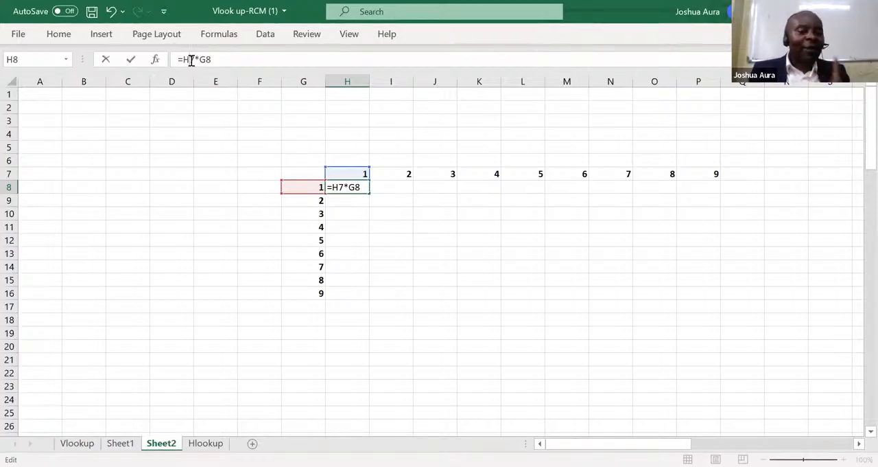
type("$")
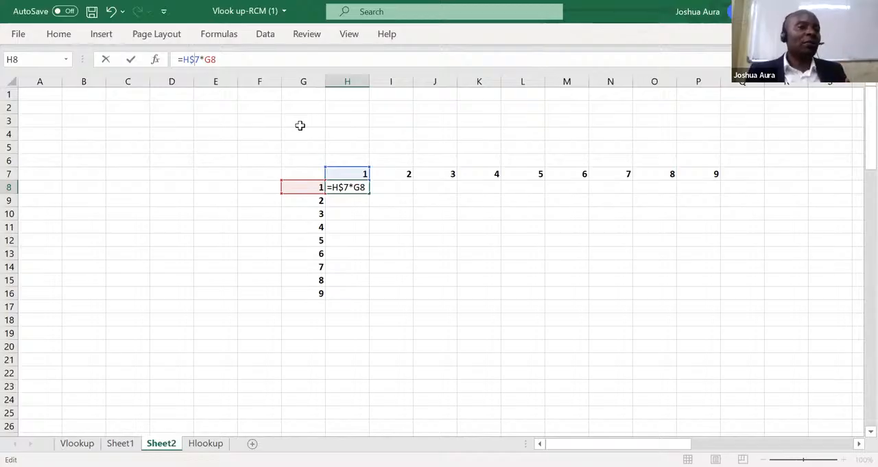
left_click(204, 60)
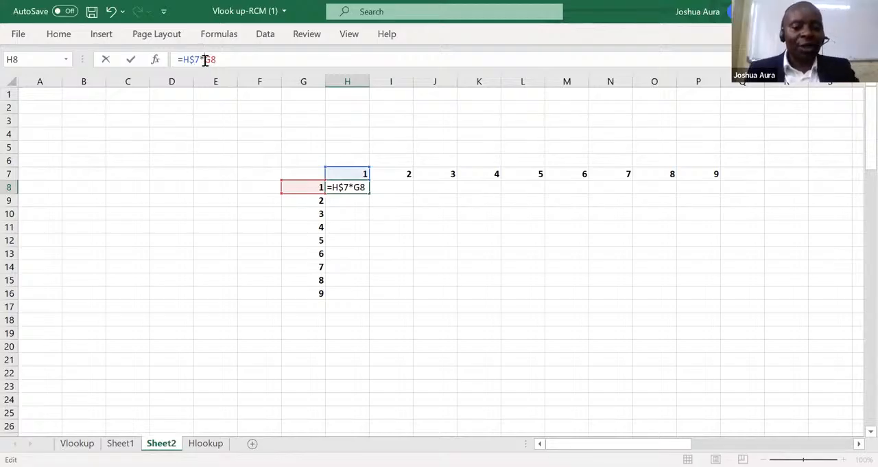
type("$")
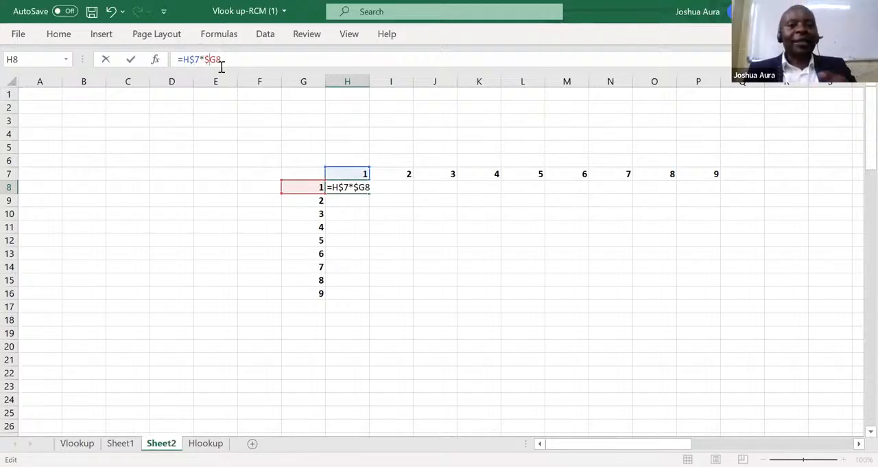
left_click(350, 190)
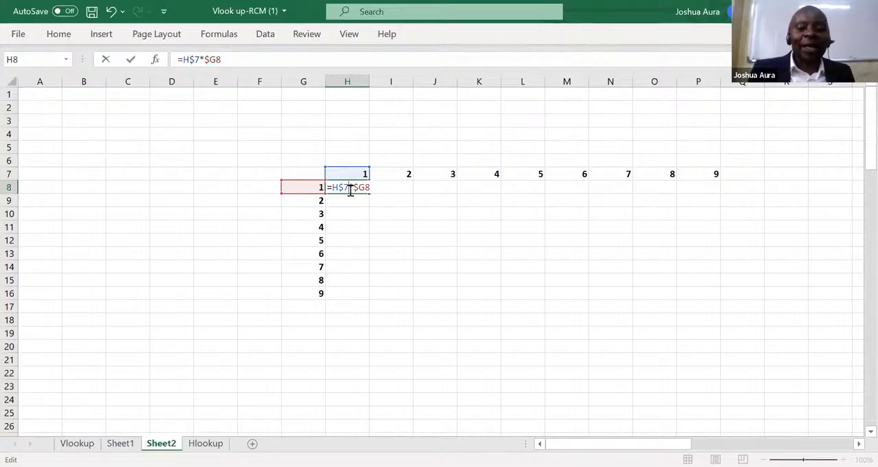
key("Return")
left_click(358, 187)
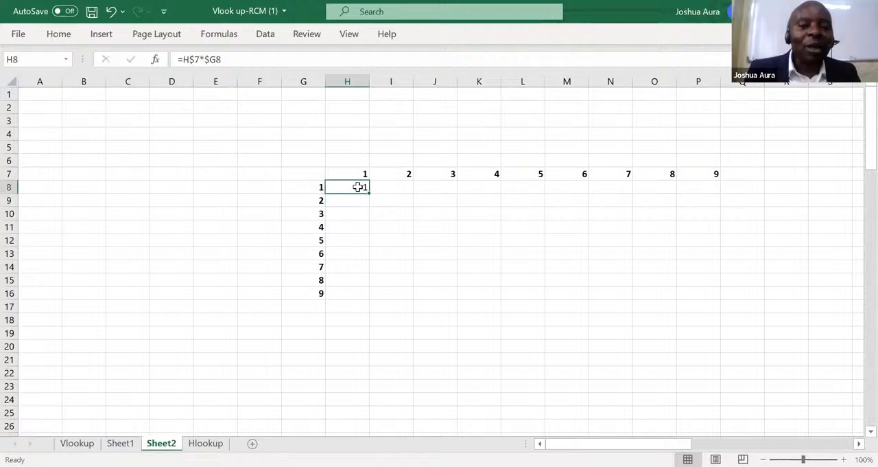
Copy the mixed-reference formula from H8 over the whole multiplication grid, H8 through P16.
left_click_drag(371, 195, 469, 296)
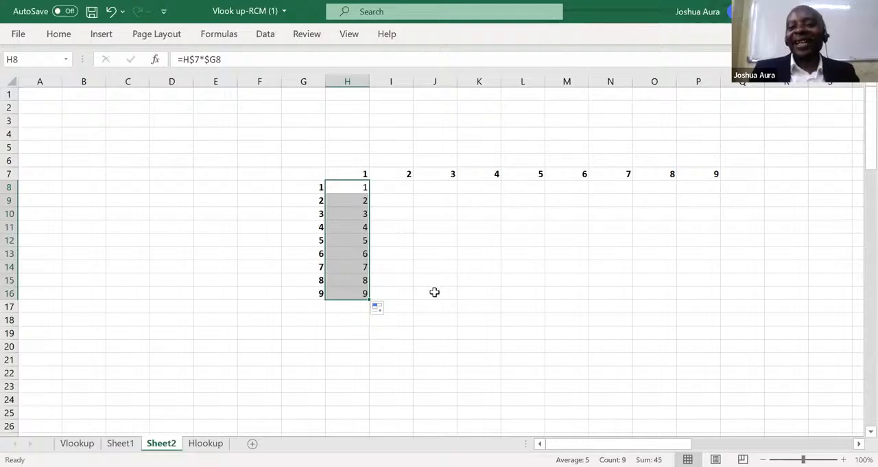
left_click_drag(369, 299, 711, 302)
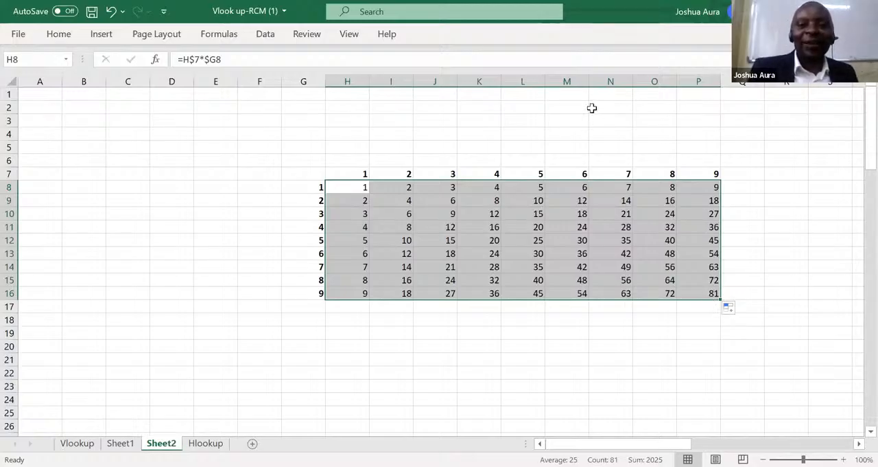
left_click(499, 70)
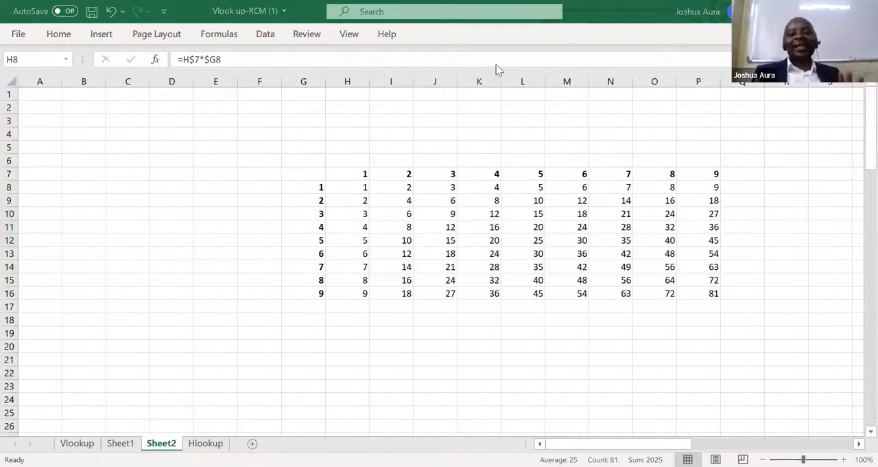
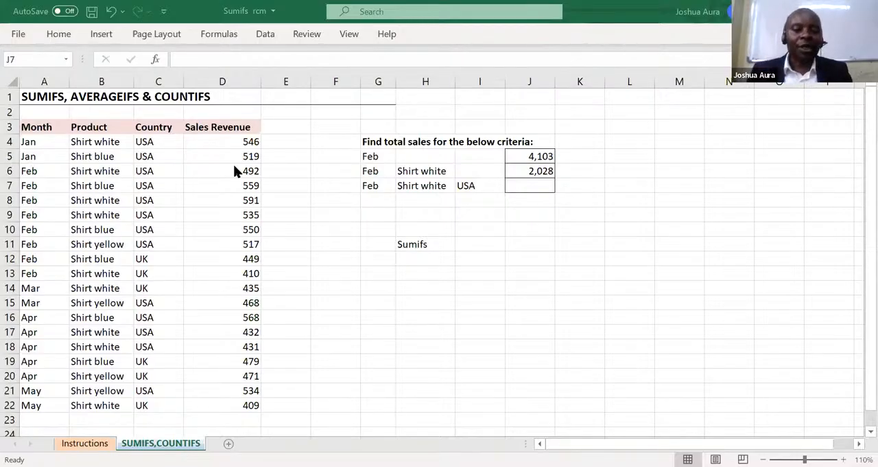
Try totalling the Sales Revenue column in cell D23 with =SUM(D4:D22), and undo the entry.
left_click(236, 416)
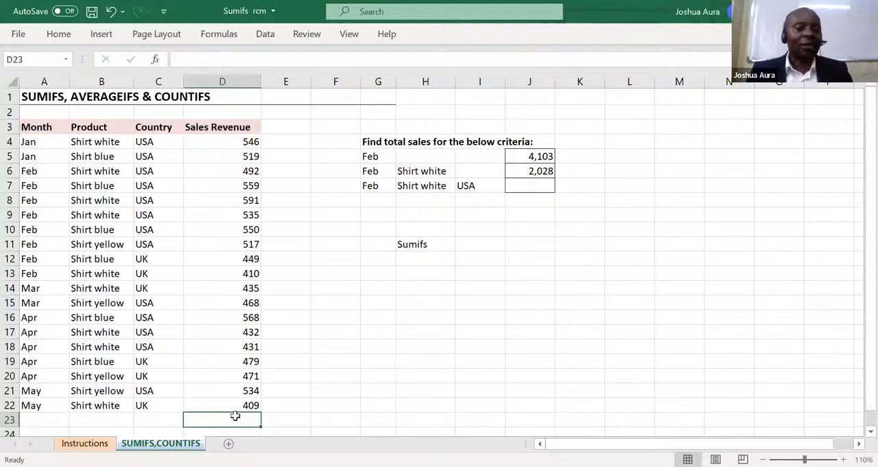
key("alt+equal")
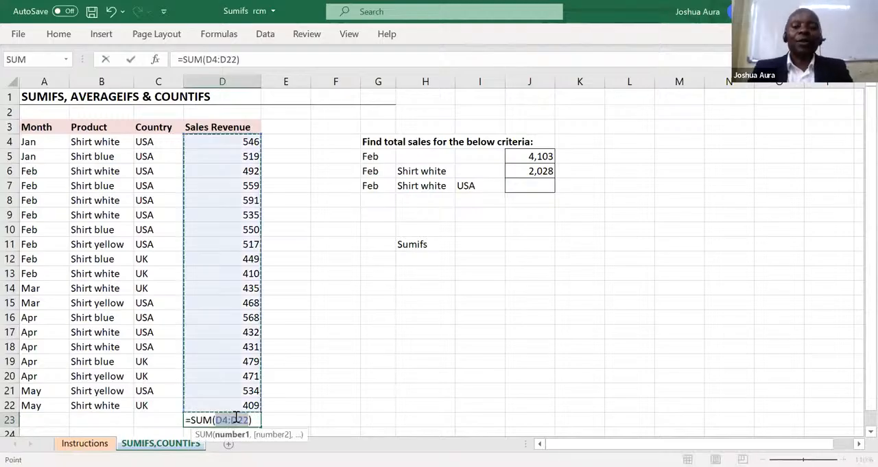
key("Return")
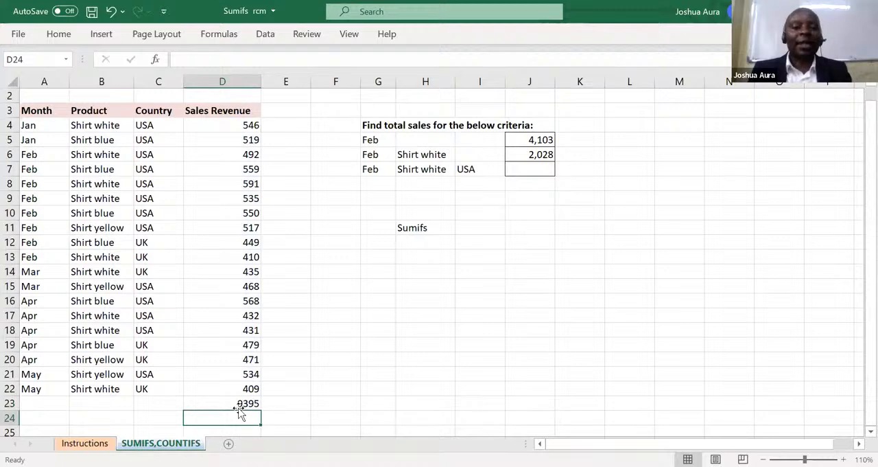
left_click(242, 403)
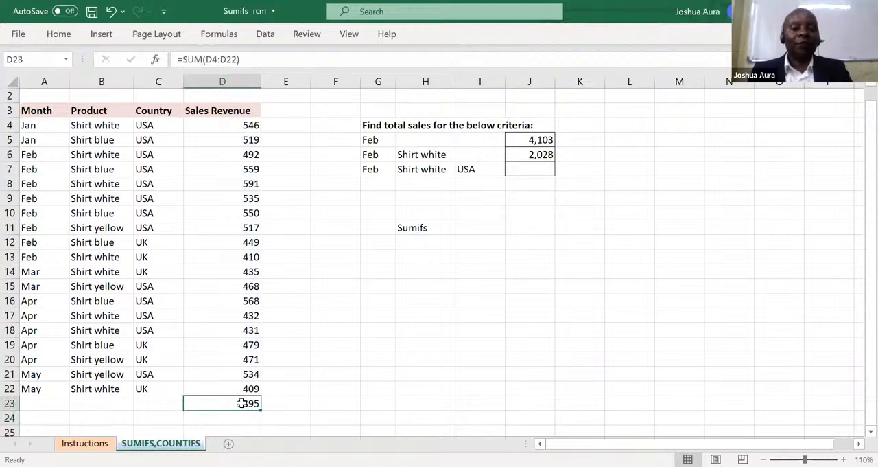
key("ctrl+b")
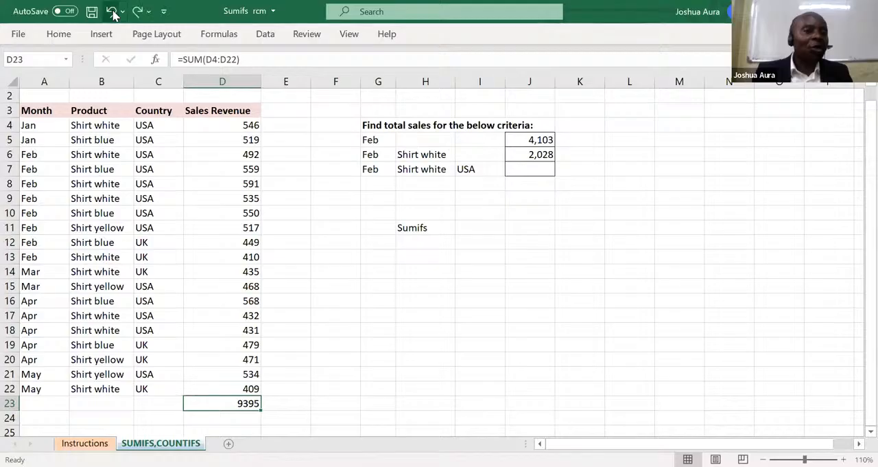
left_click(114, 15)
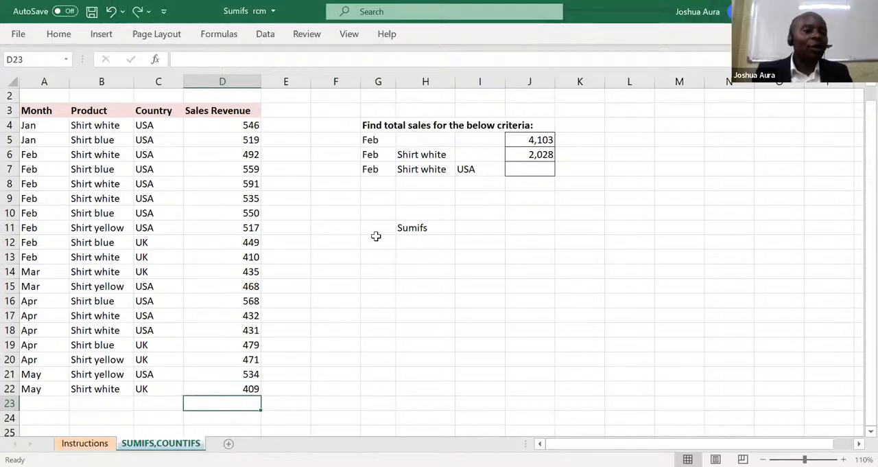
Make the Sumifs label in cell H11 bold.
left_click(508, 312)
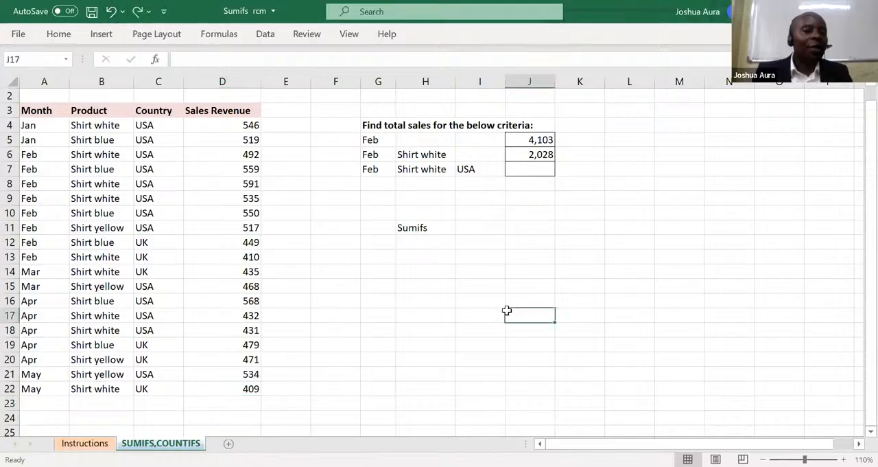
left_click(540, 139)
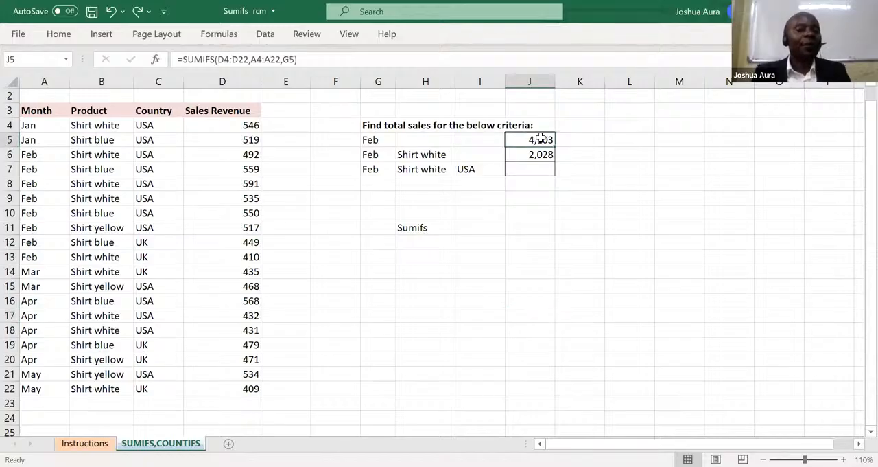
left_click(421, 232)
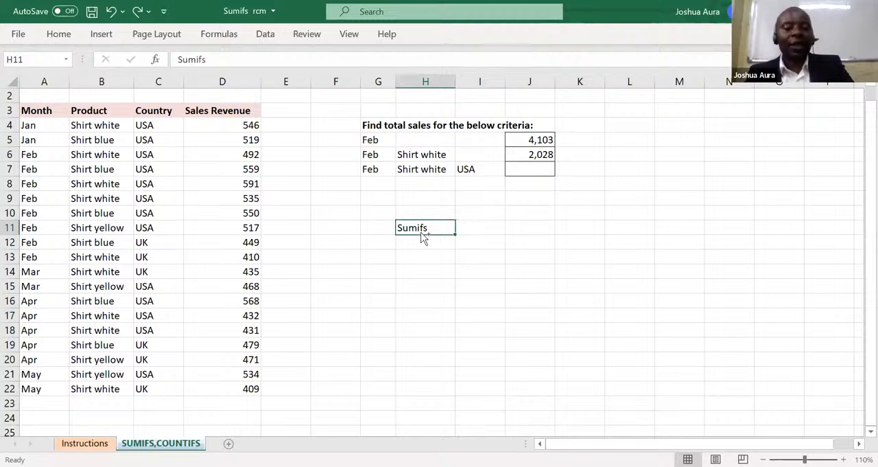
key("ctrl+b")
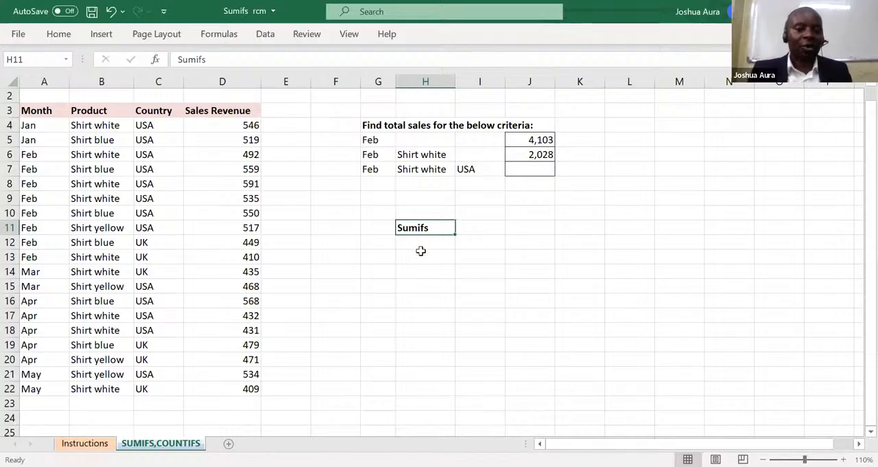
Enter the explanation "Summation with a condition" in cell I11 beside the Sumifs label.
left_click(479, 227)
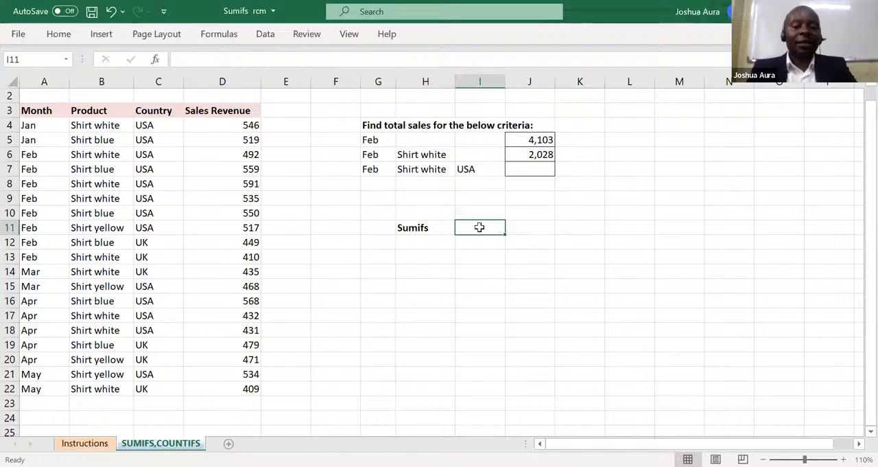
type("Summatio")
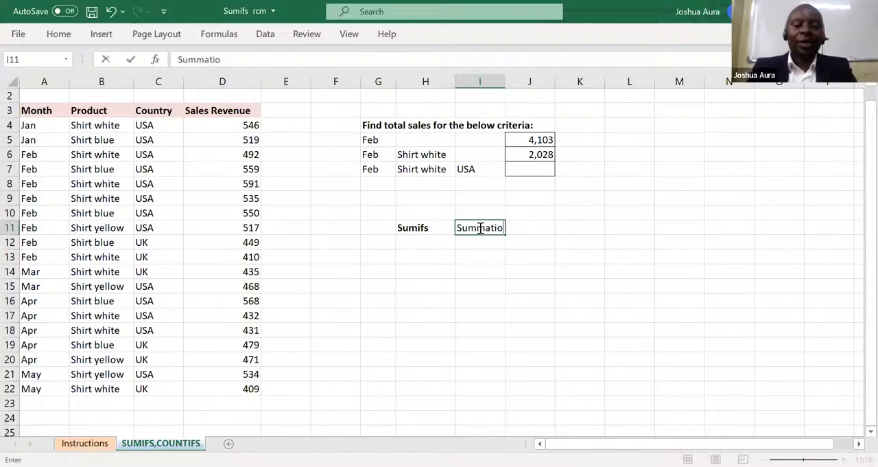
type("n with ")
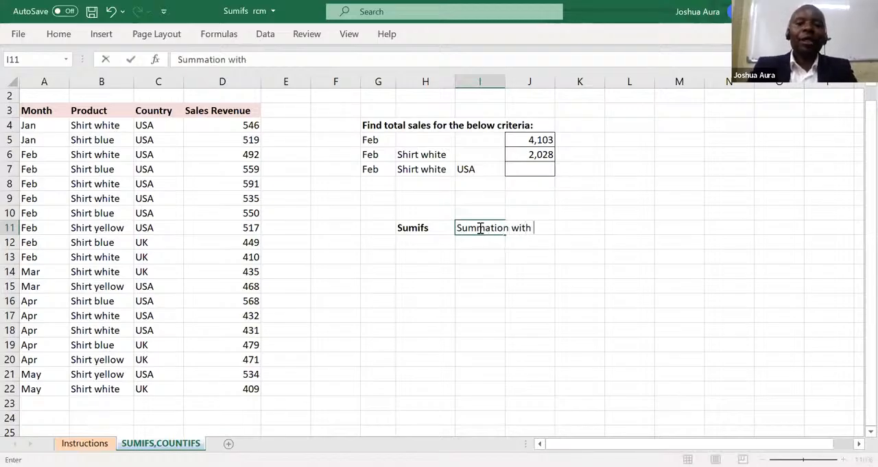
type(" a ")
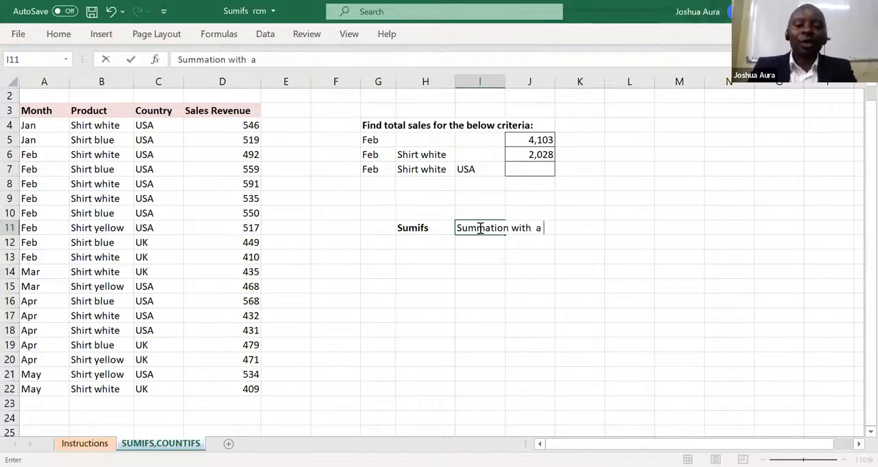
type("coo")
key("BackSpace")
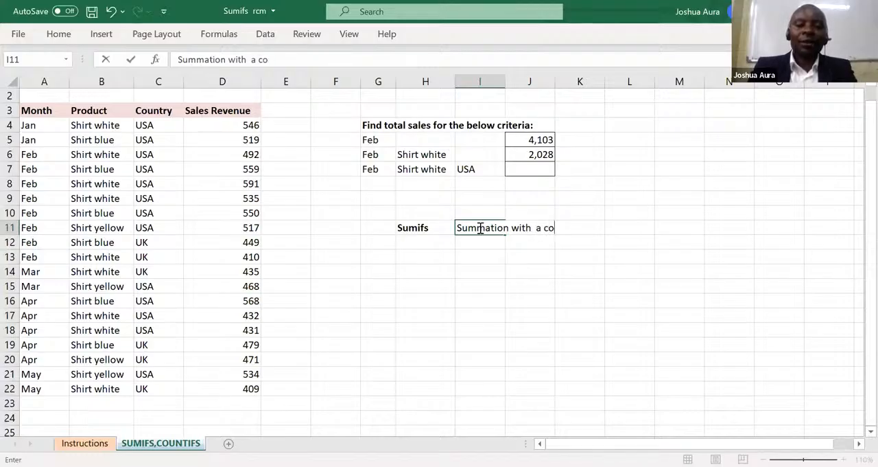
type("nda")
key("BackSpace")
type("ition")
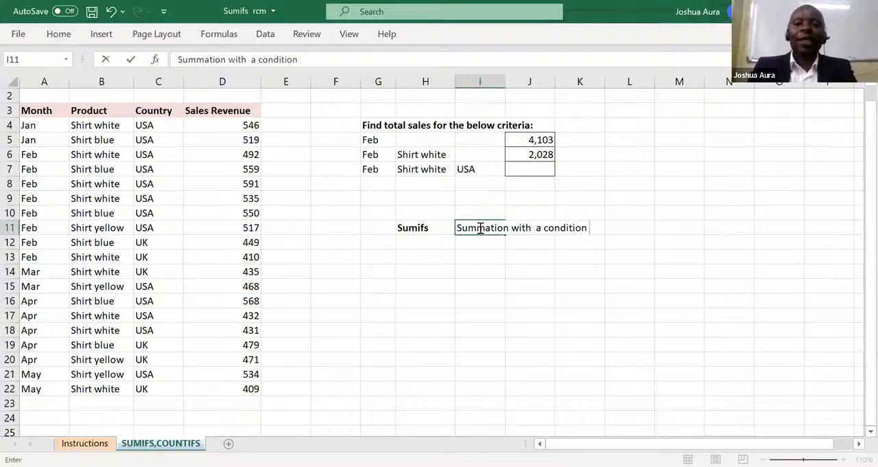
left_click(486, 255)
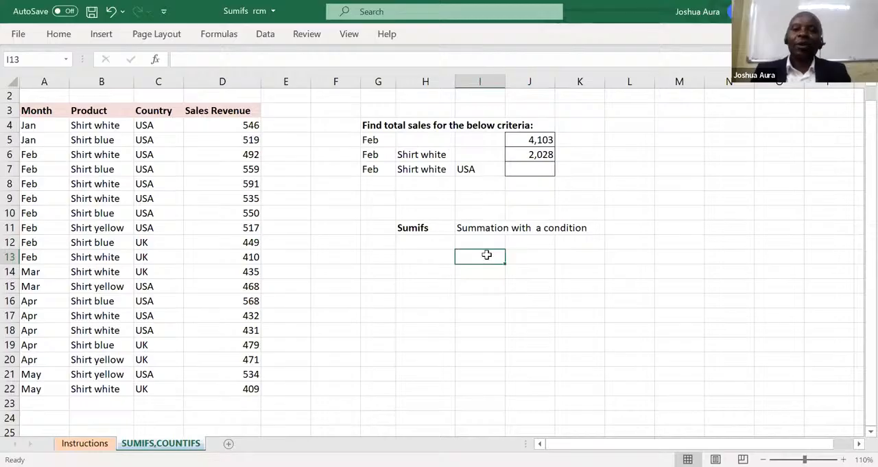
Replace the formula in J5 with a new SUMIFS function that uses the sales revenues D4:D22 as the sum range.
left_click(540, 139)
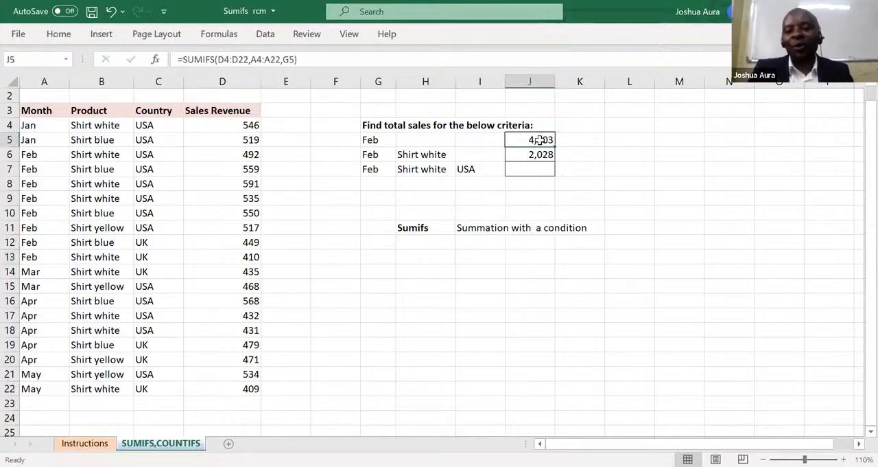
double_click(540, 139)
key("Escape")
type("=")
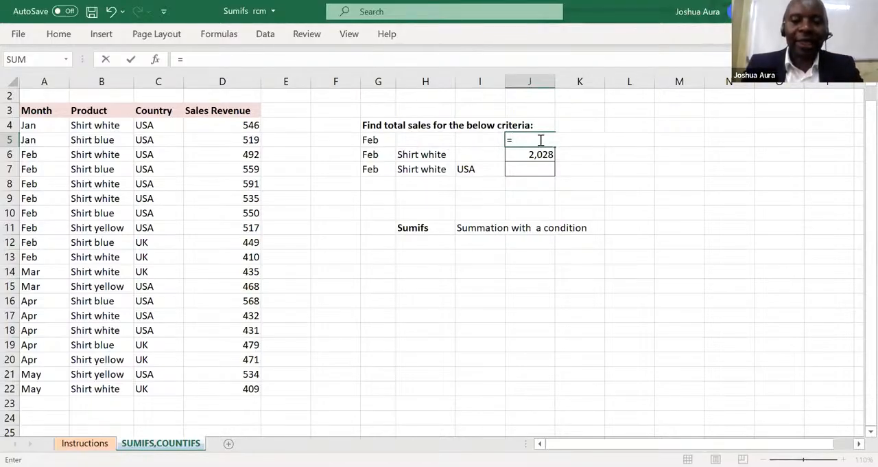
type("sum")
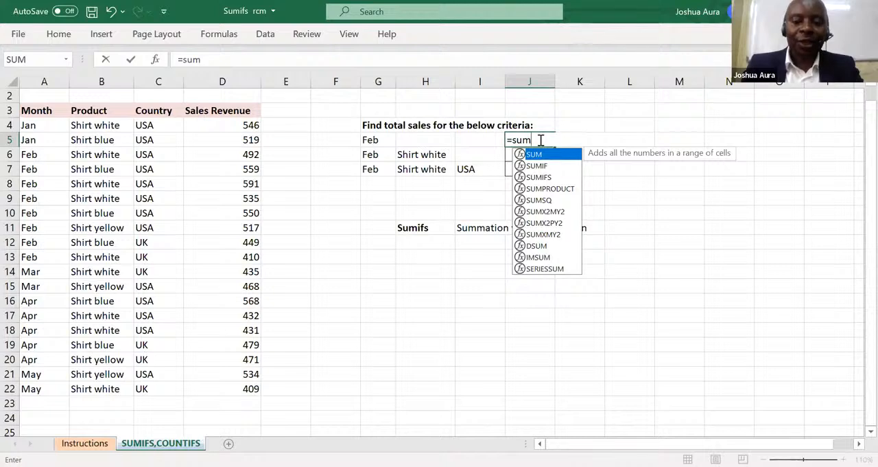
type("if")
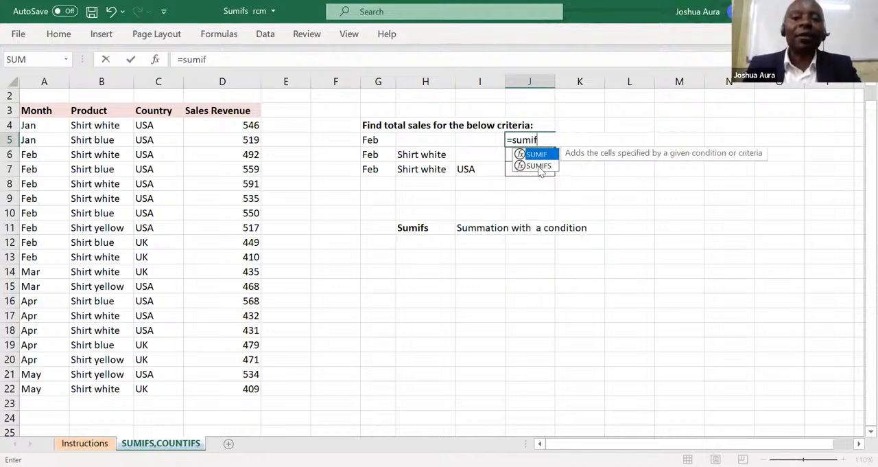
left_click(540, 167)
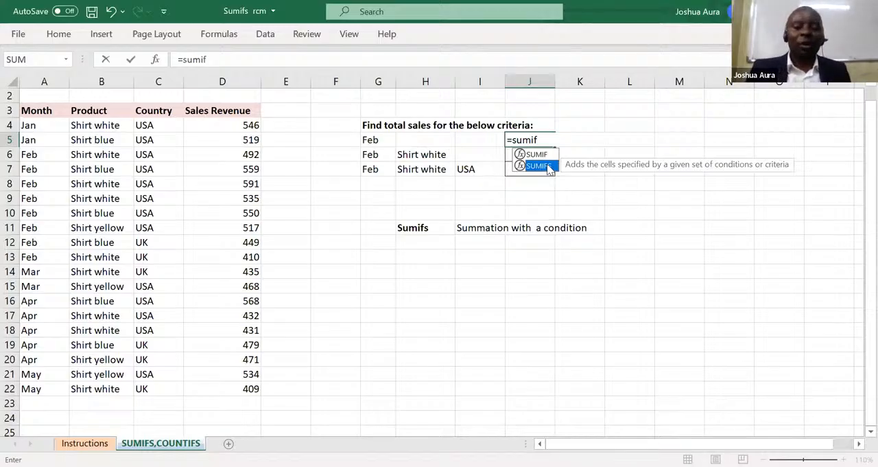
double_click(549, 166)
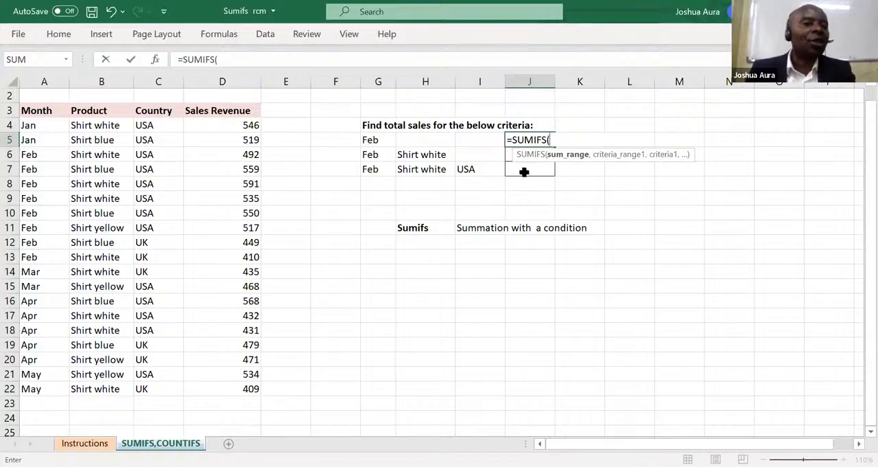
left_click(251, 124)
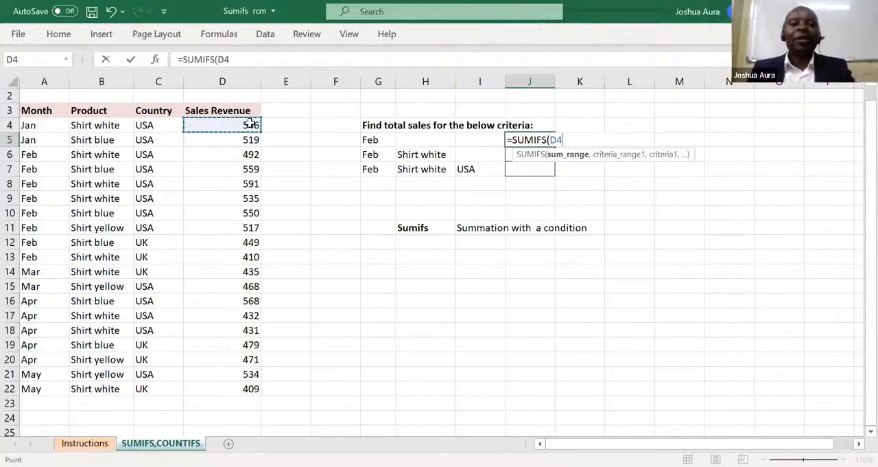
key("ctrl+shift+Down")
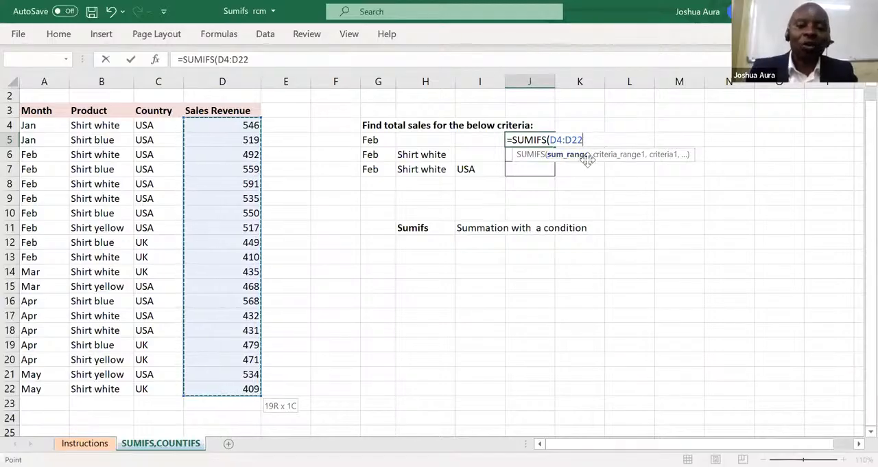
type(",")
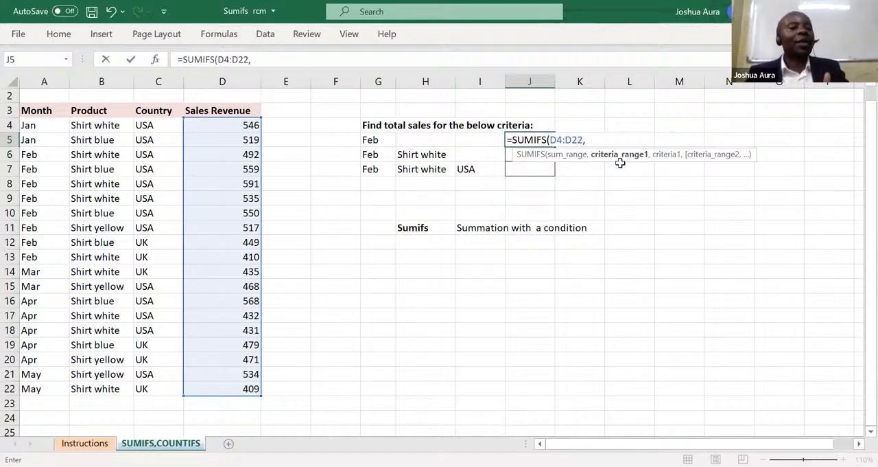
Complete the J5 SUMIFS formula with the months A4:A22 as criteria range and G5 as criterion, and confirm it.
left_click(31, 125)
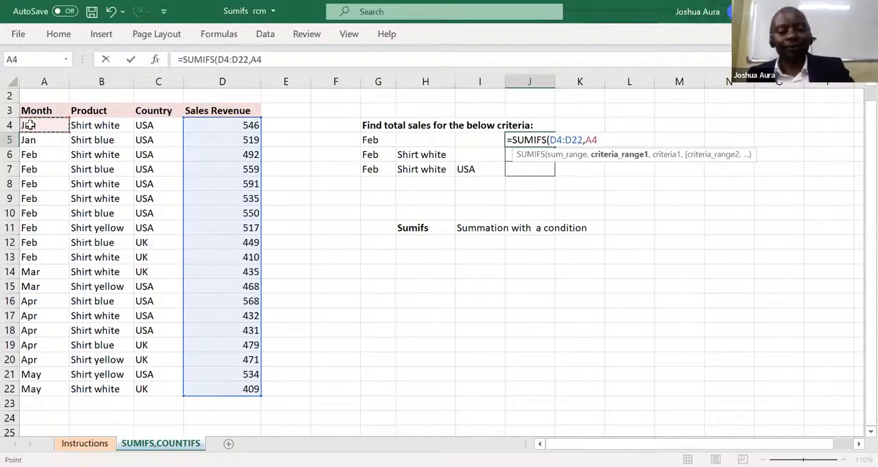
key("ctrl+shift+Down")
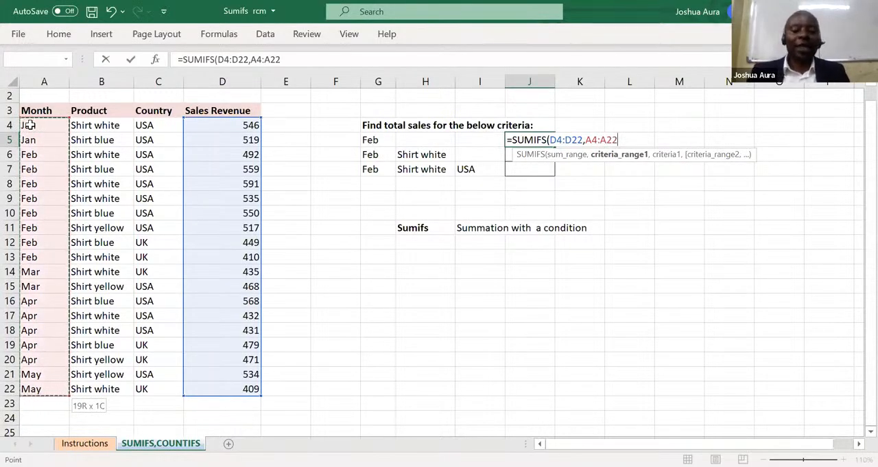
type(",")
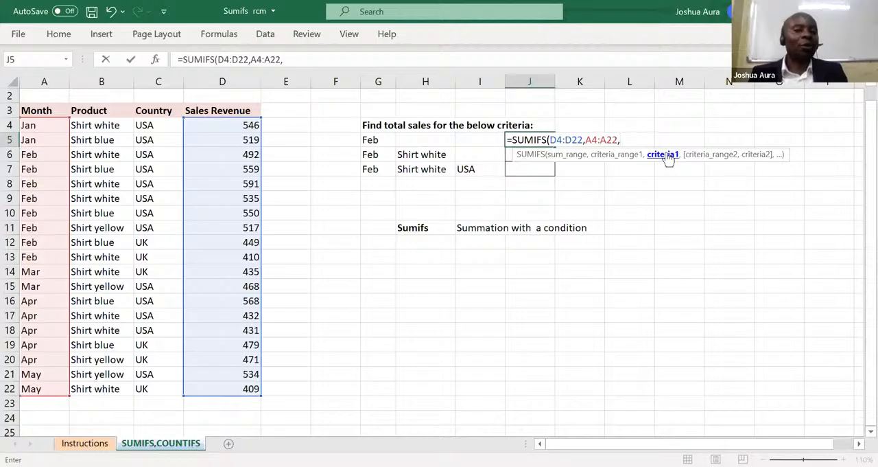
left_click(370, 140)
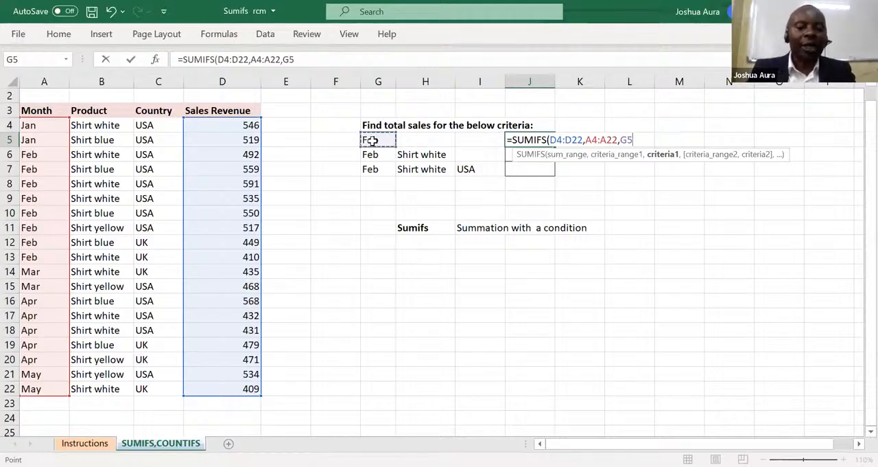
type(")")
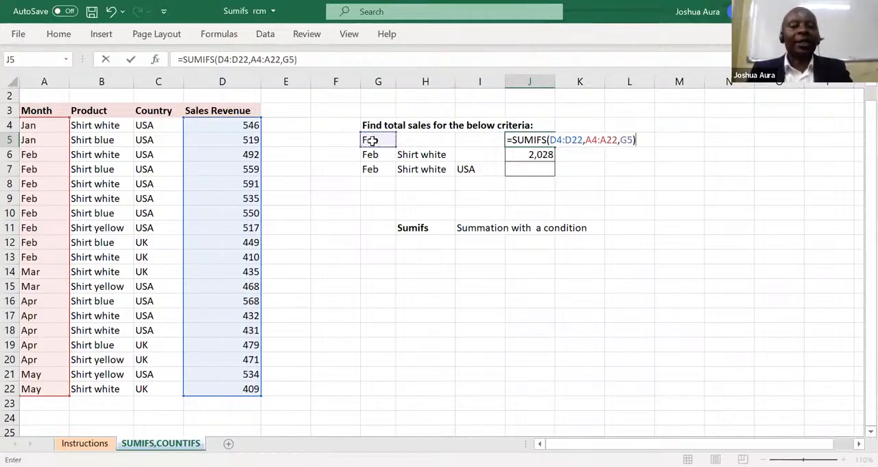
key("Return")
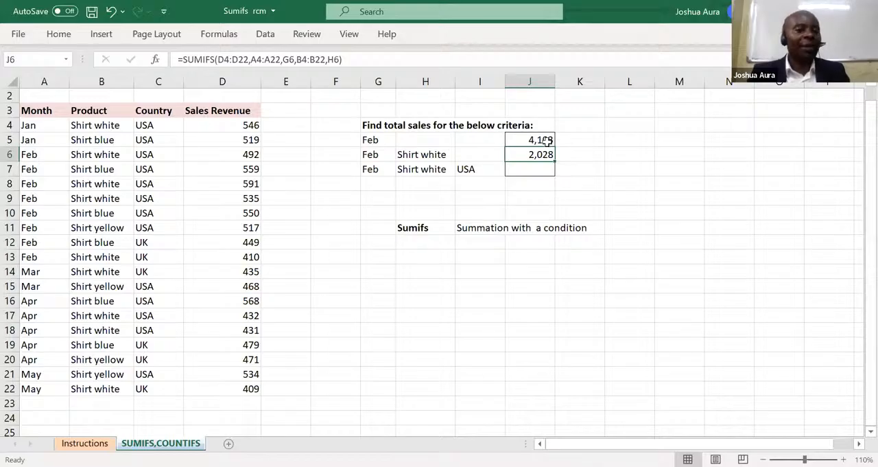
Change the month criterion in cell G5 to mar.
left_click(371, 140)
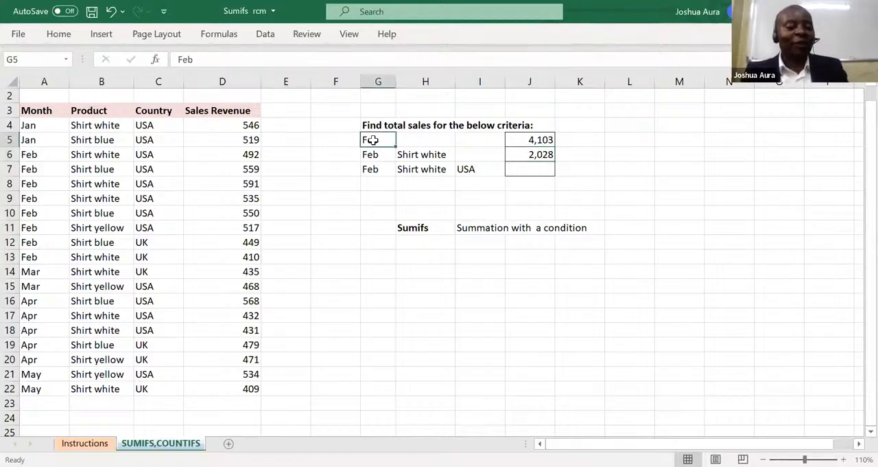
type("mar")
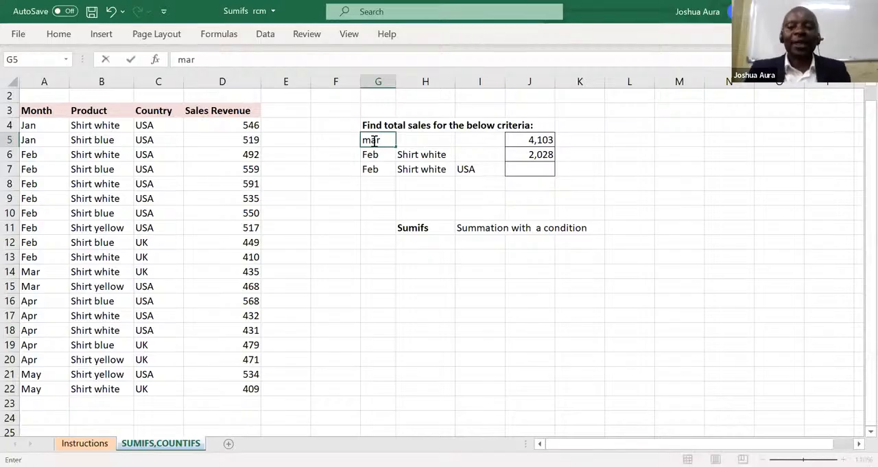
key("Return")
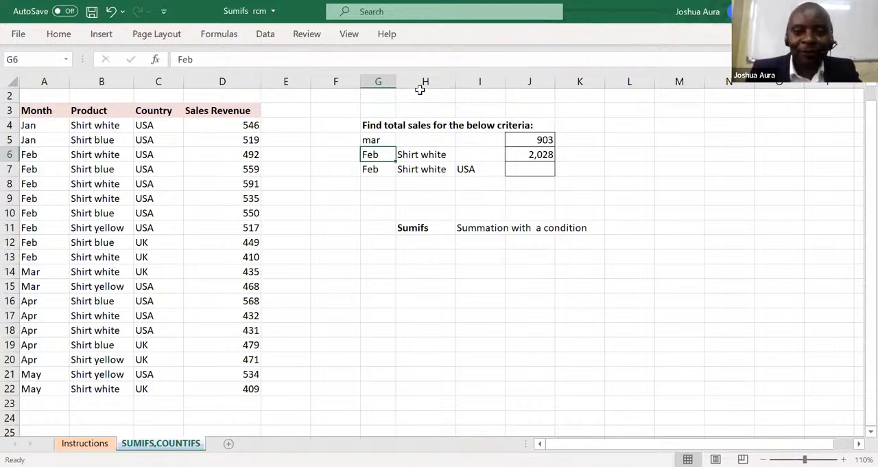
Change the month criterion in cell G5 to Feb.
key("alt+Tab")
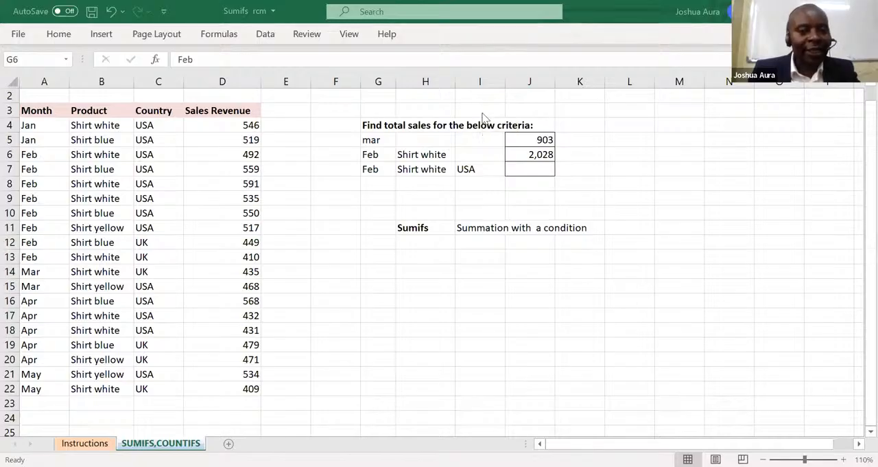
left_click(535, 140)
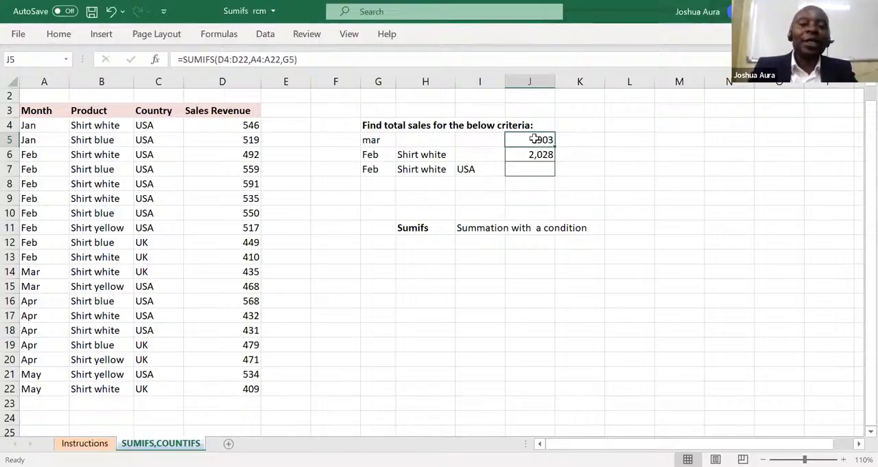
left_click(377, 140)
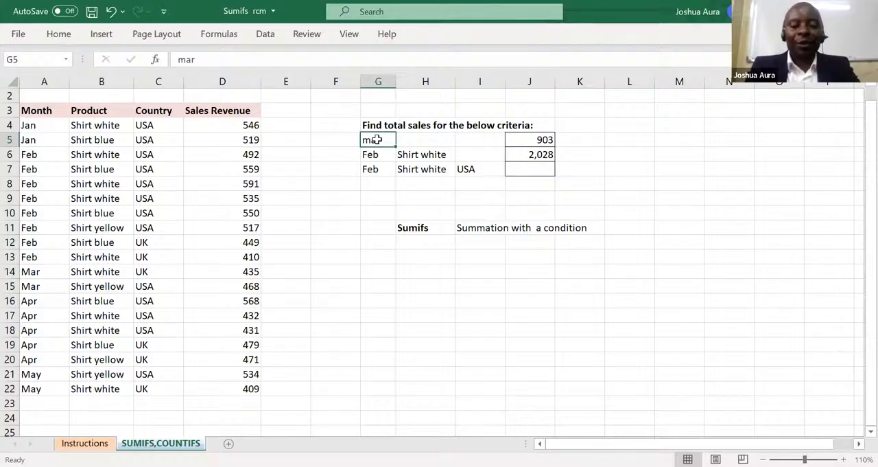
type("Feb")
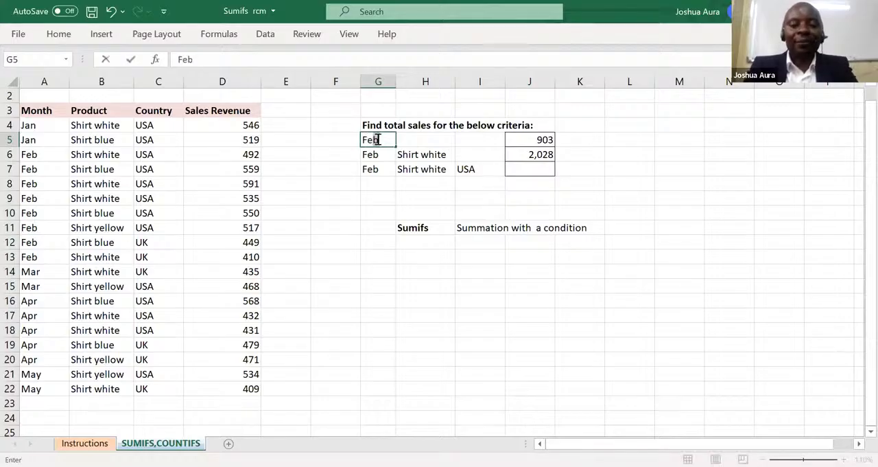
Start a new SUMIFS formula in J5 in place of the existing one, with the sales revenues D4:D22 as sum range.
left_click(543, 140)
type("=")
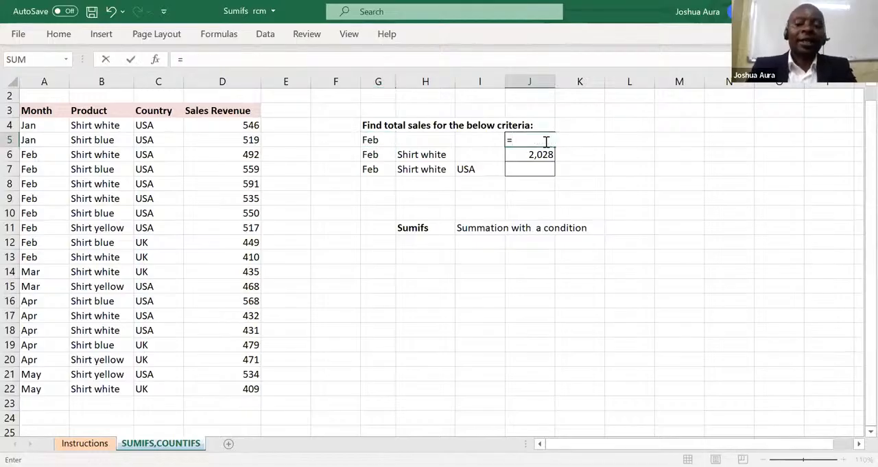
type("sum")
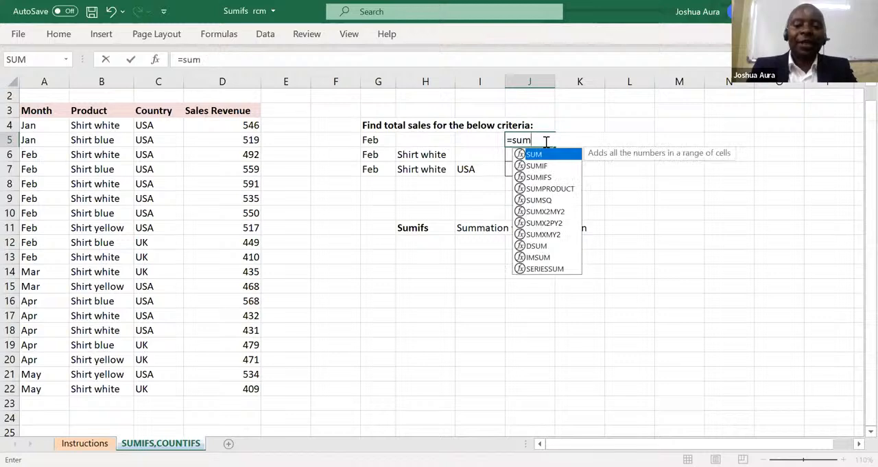
type("if")
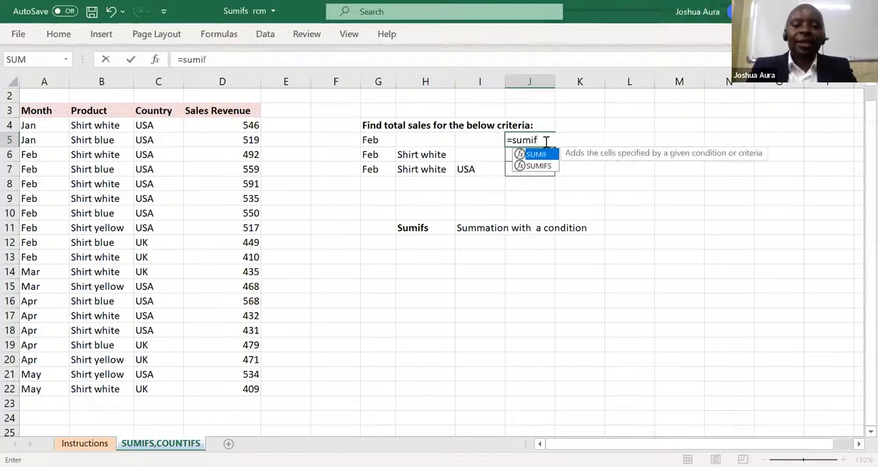
type("s")
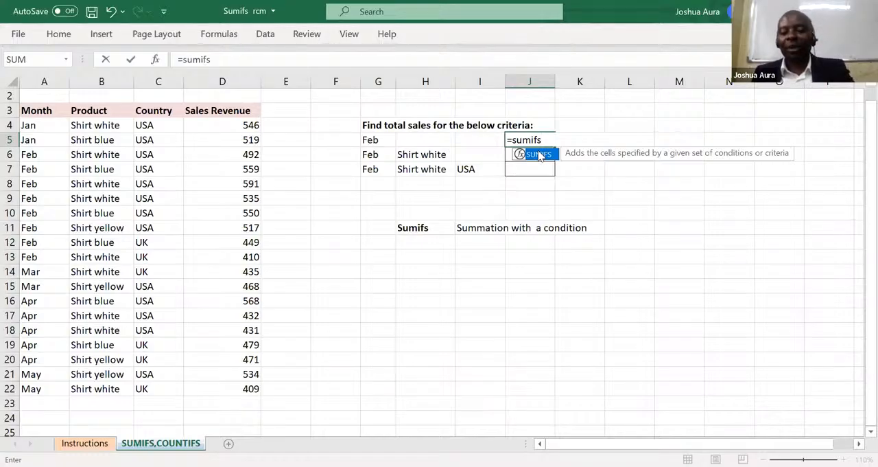
double_click(540, 154)
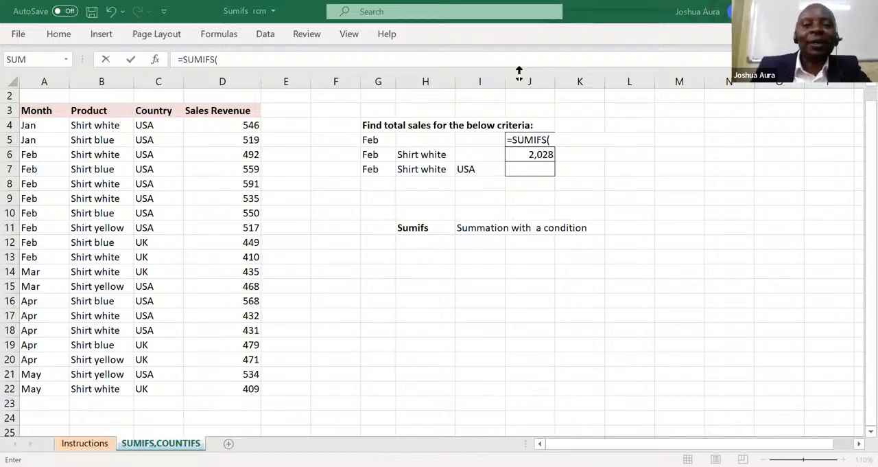
left_click(251, 124)
key("ctrl+shift+Down")
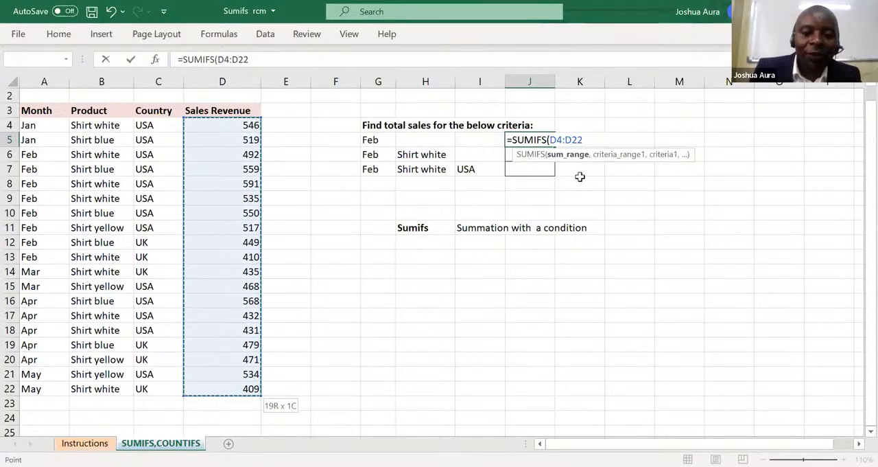
type(",")
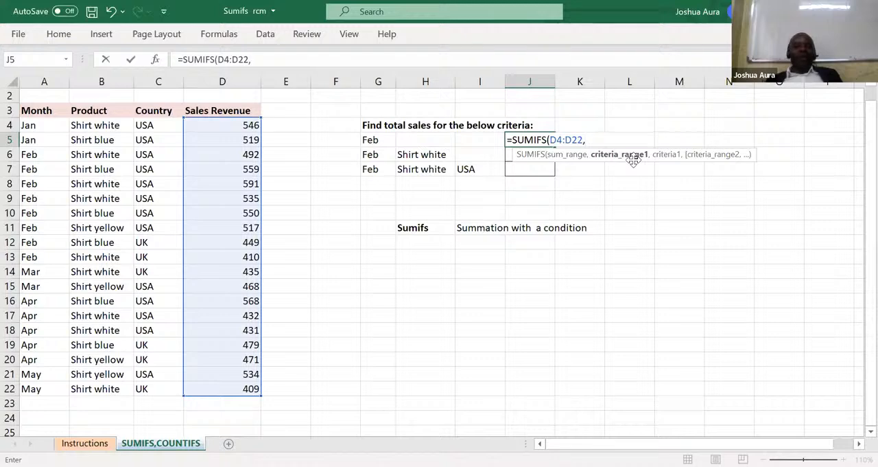
Add the months A4:A22 as the first criteria range of the J5 SUMIFS formula.
left_click(593, 140)
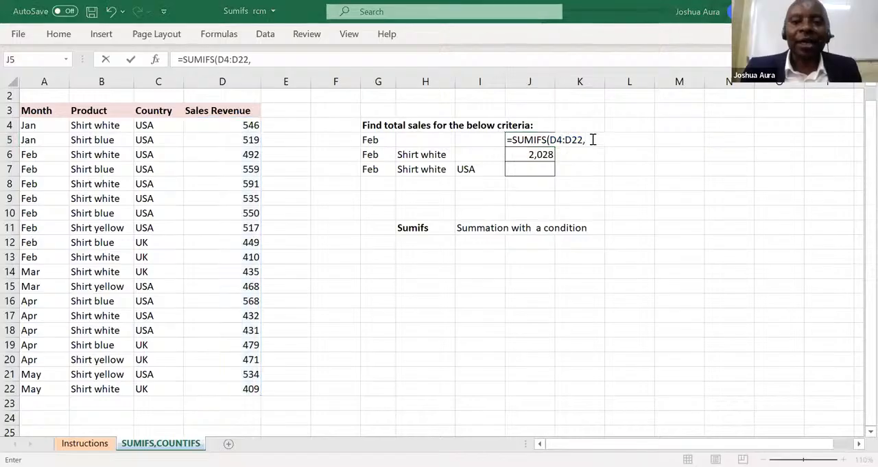
left_click(594, 139)
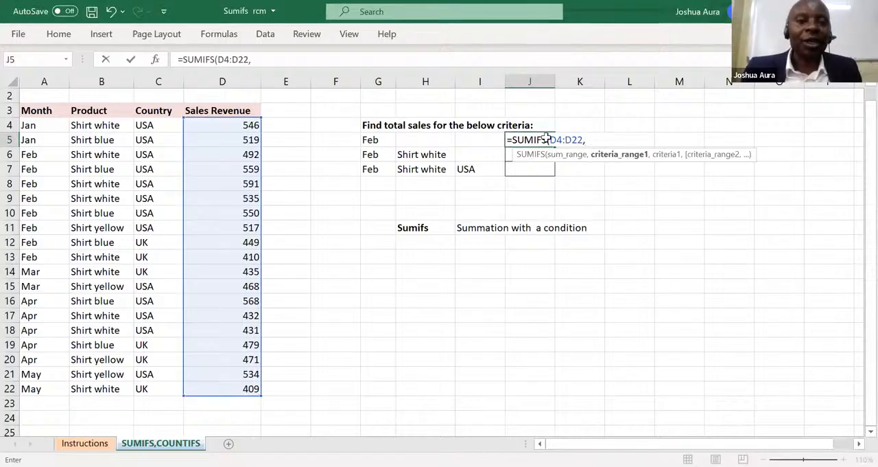
left_click(26, 125)
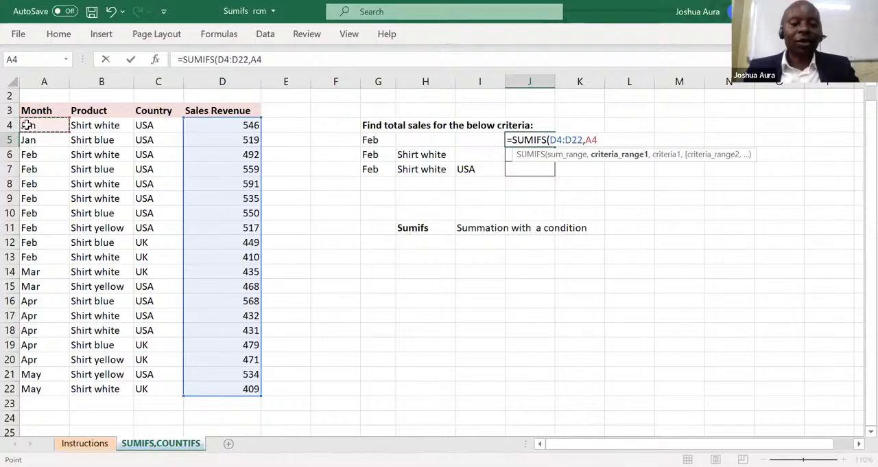
key("ctrl+shift+Down")
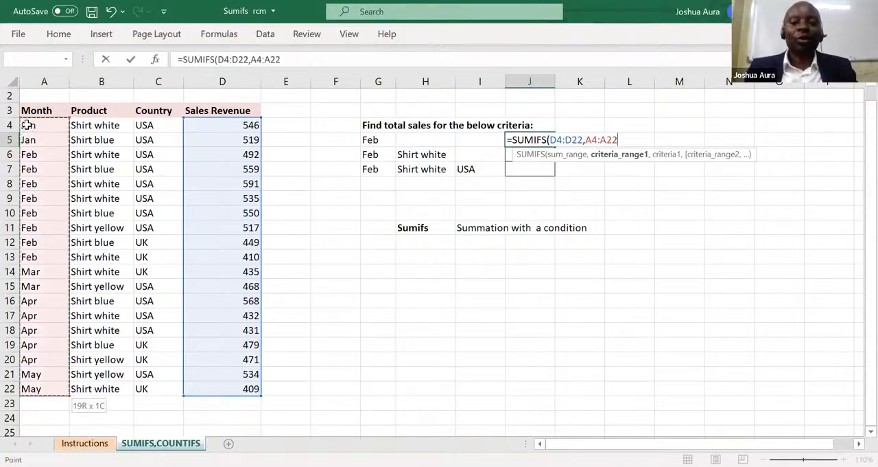
type(",")
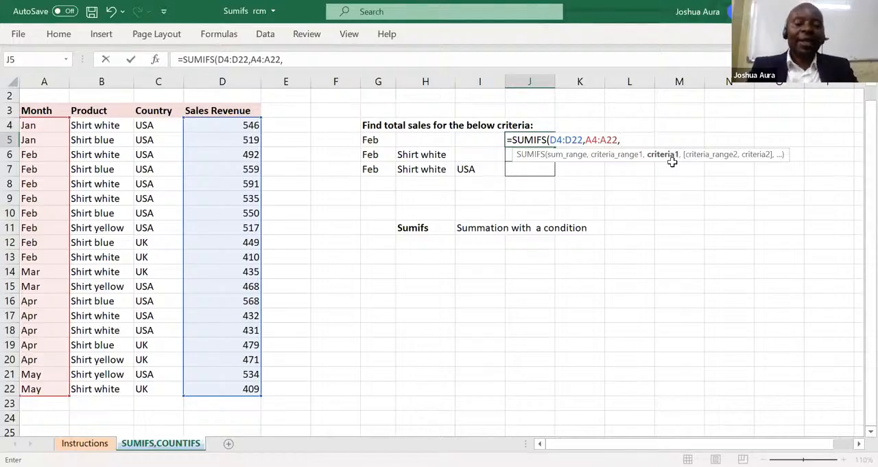
Enter the quoted text "Feb" as the criterion instead of a cell reference, then close and confirm the J5 formula.
type("FE")
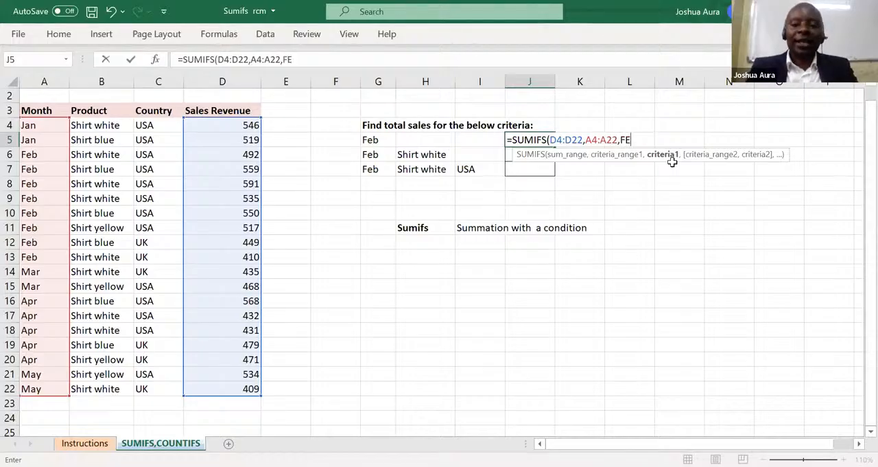
key("BackSpace")
type("eb")
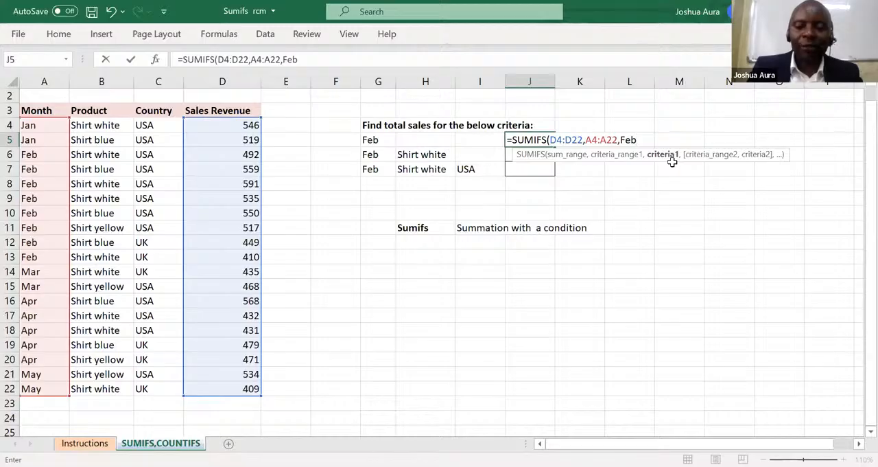
type("\"")
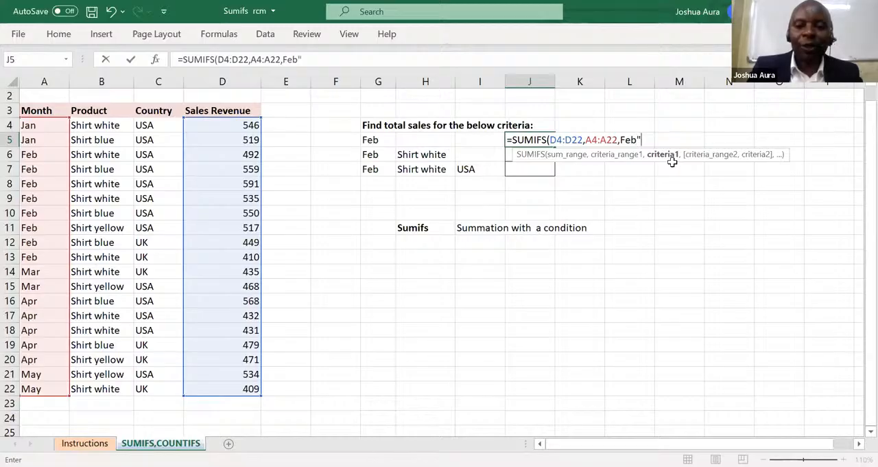
left_click(622, 138)
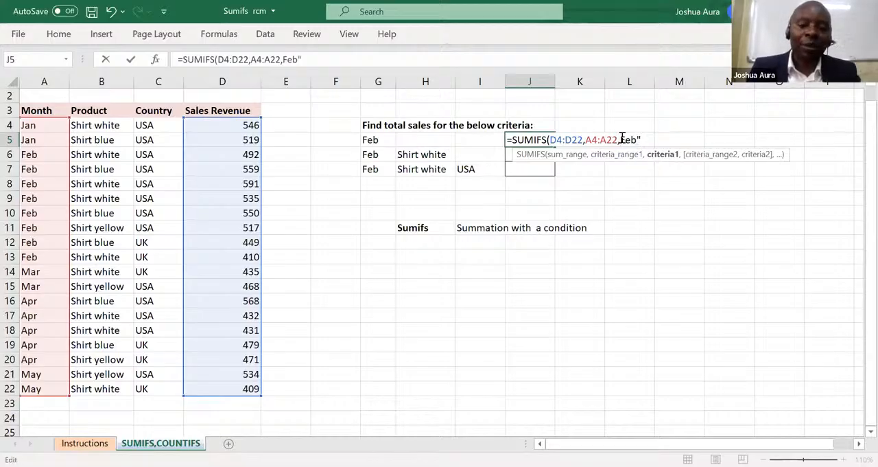
type("\"")
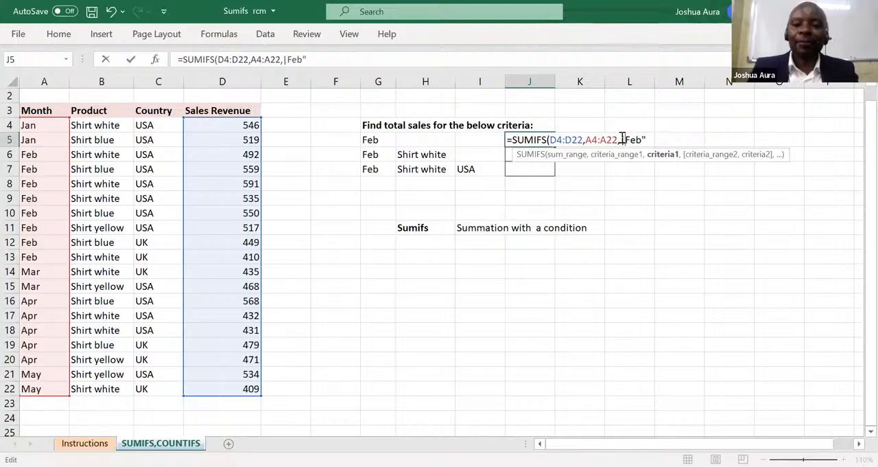
key("BackSpace")
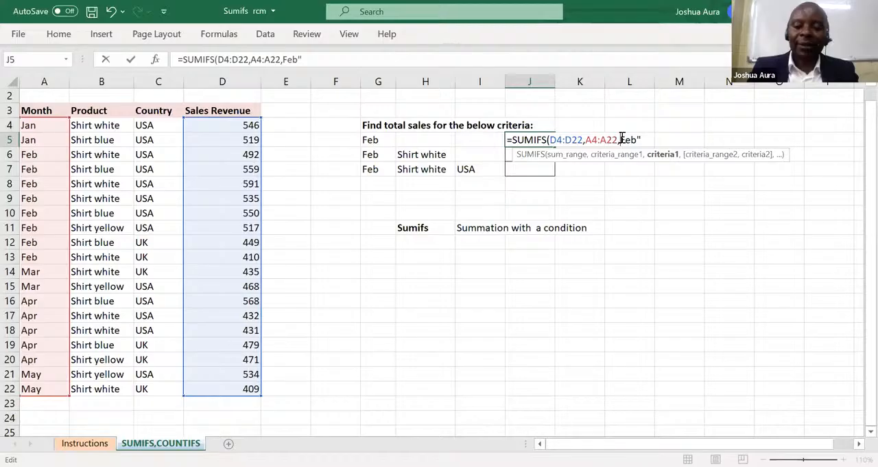
type("\"")
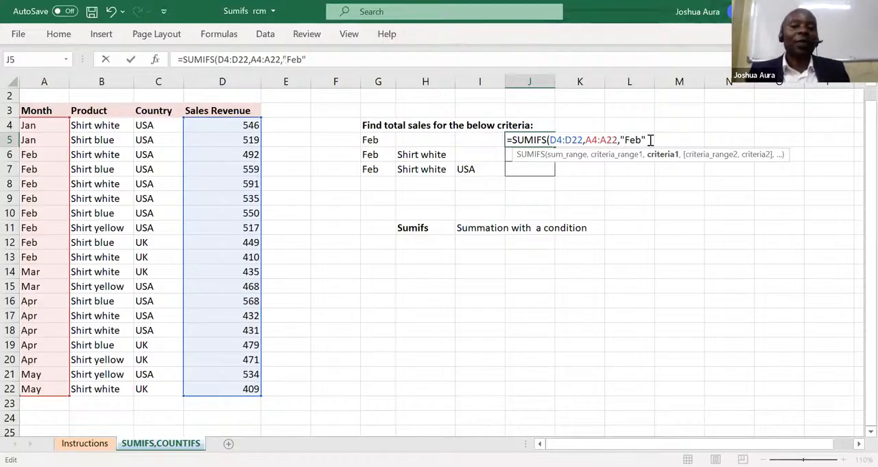
left_click(650, 140)
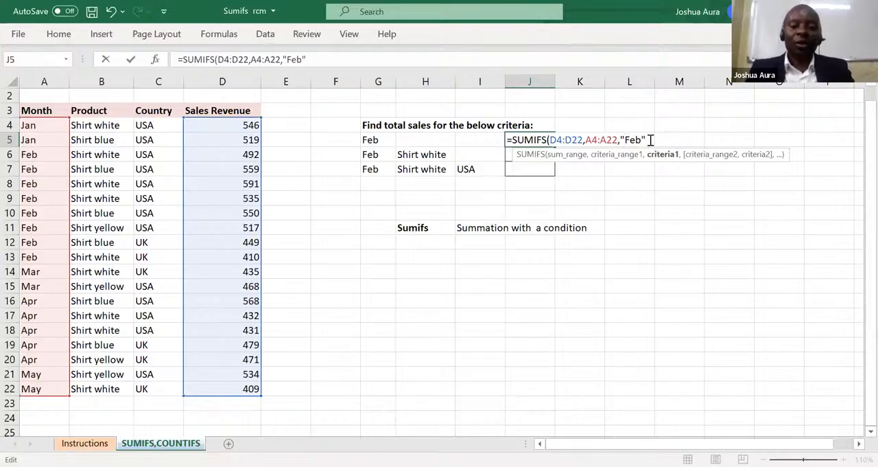
type(")")
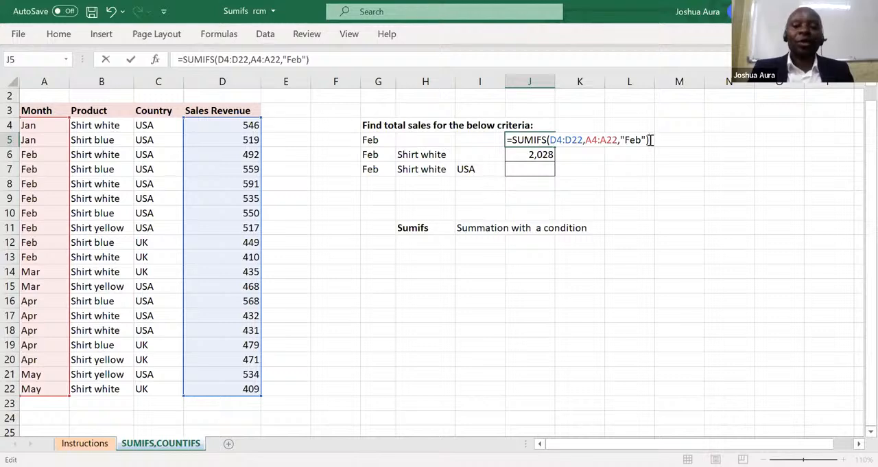
key("Return")
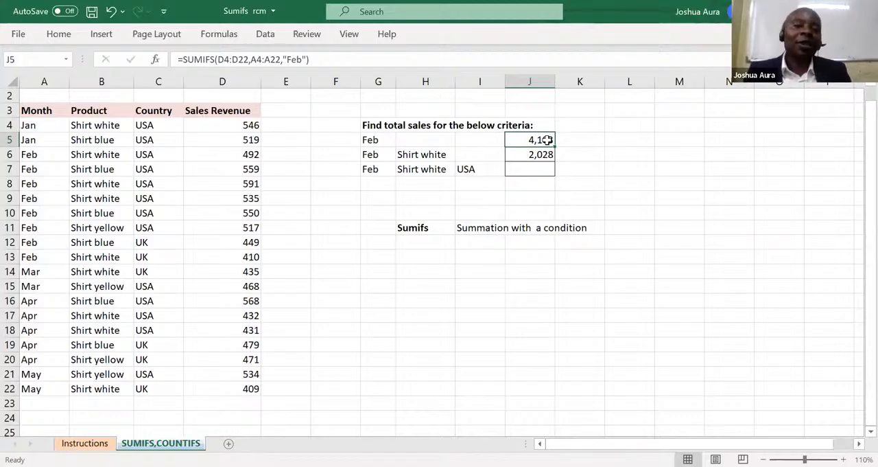
Set the month in cell G5 to Mar to test the formula with the hard-coded criterion.
left_click(374, 141)
type("March")
key("BackSpace")
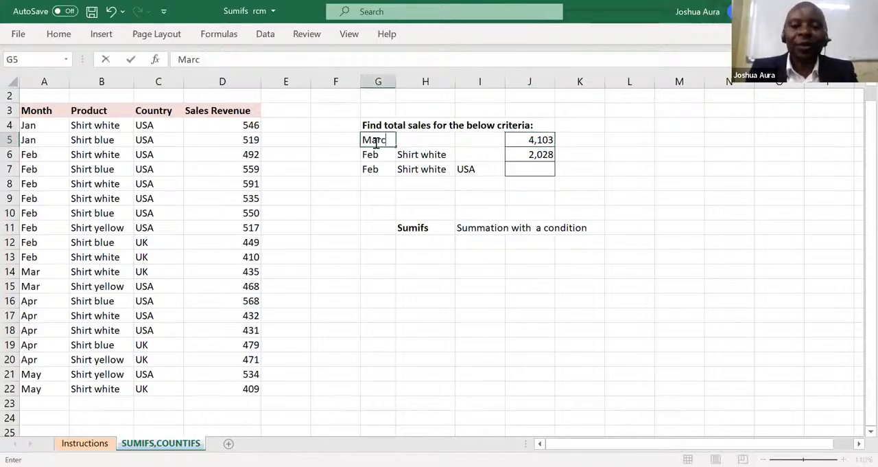
key("BackSpace")
key("Return")
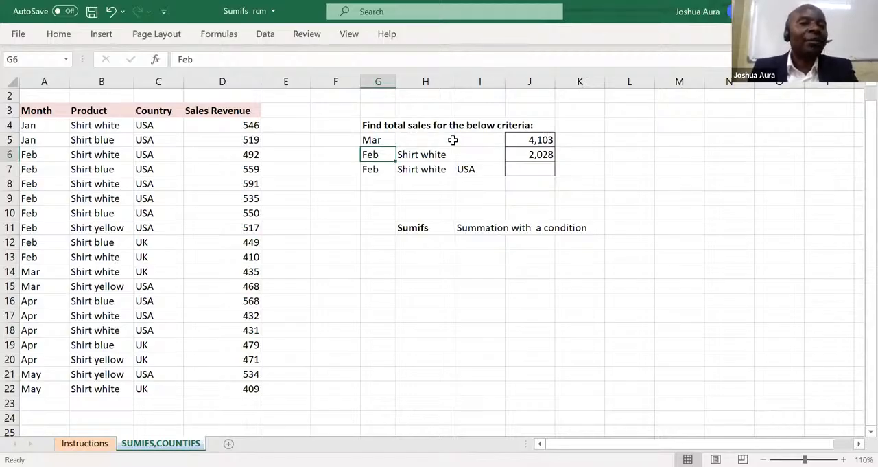
Replace the formula in J5 with a new SUMIFS that uses the sales revenues D4:D22 as sum range.
left_click(537, 138)
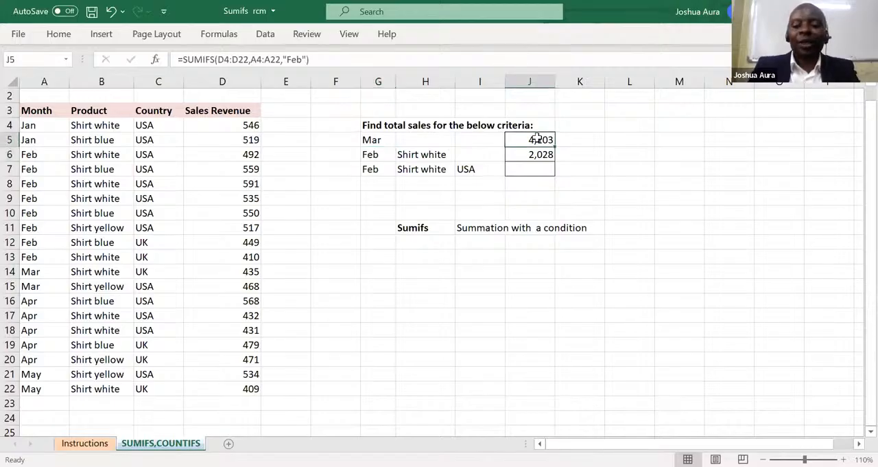
type("=")
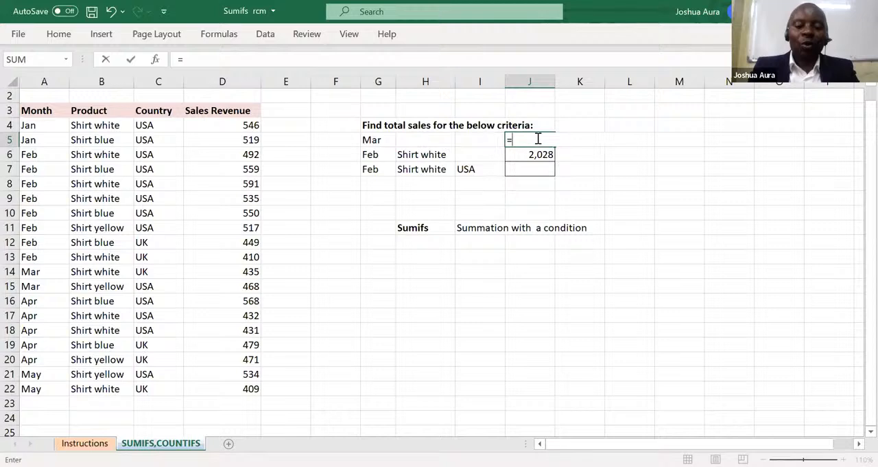
type("sumif")
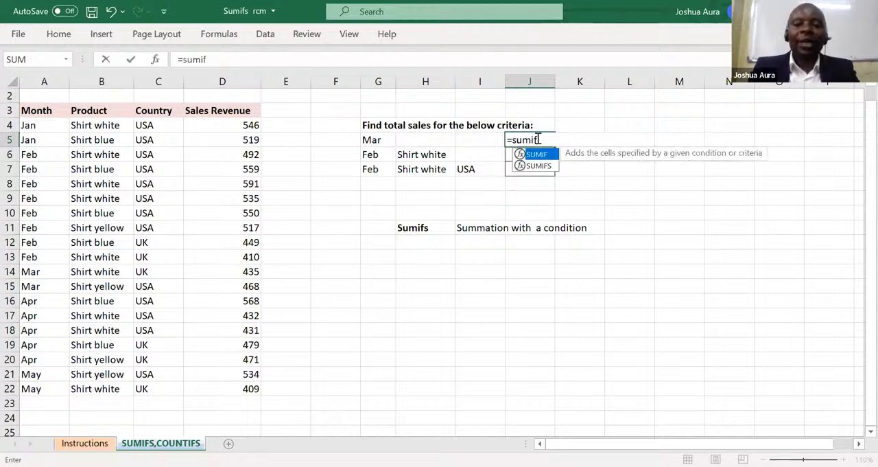
type("s")
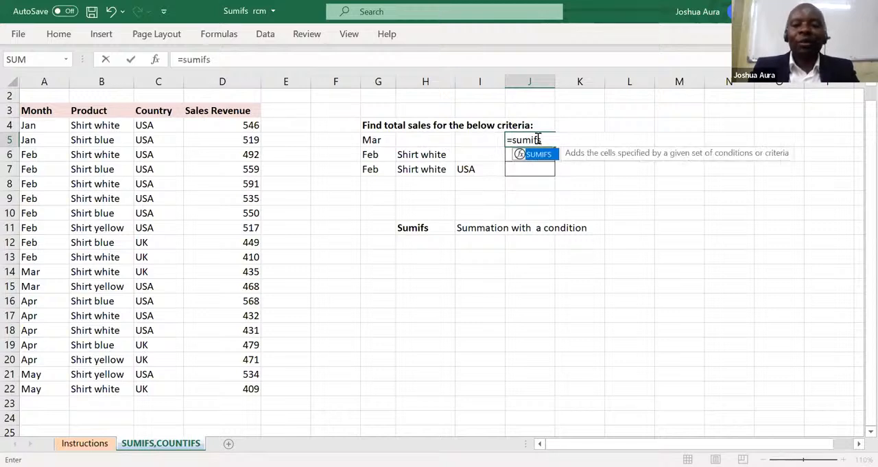
key("Tab")
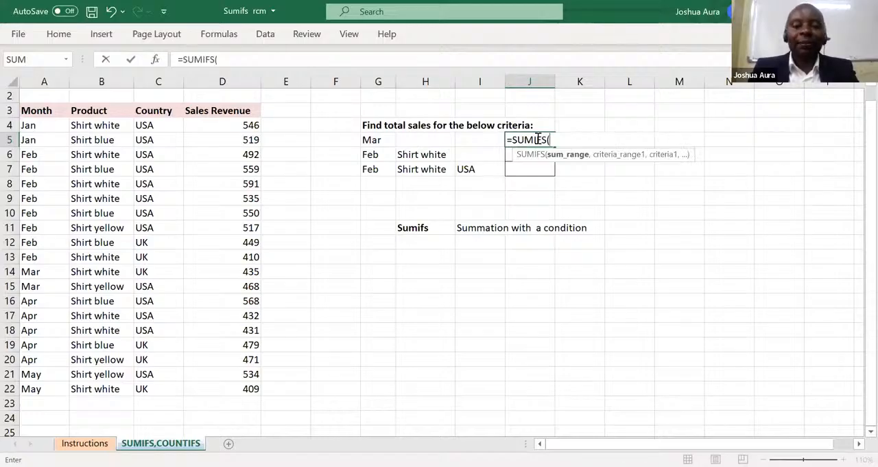
left_click(252, 124)
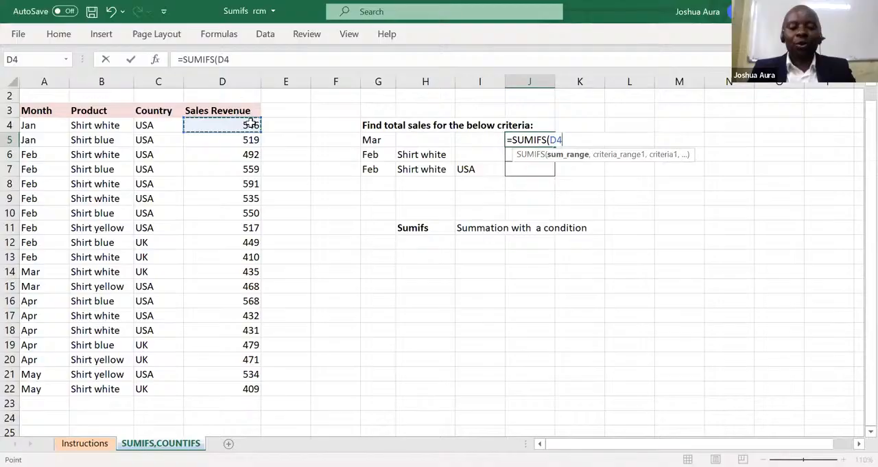
key("ctrl+shift+Down")
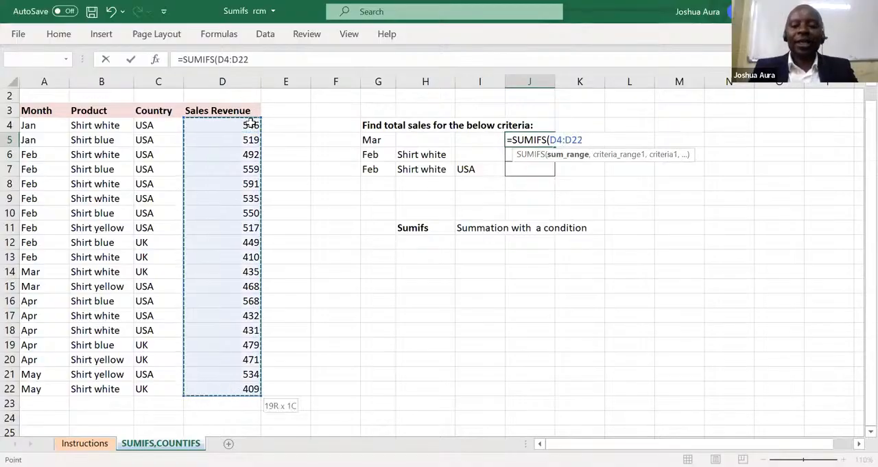
type(",")
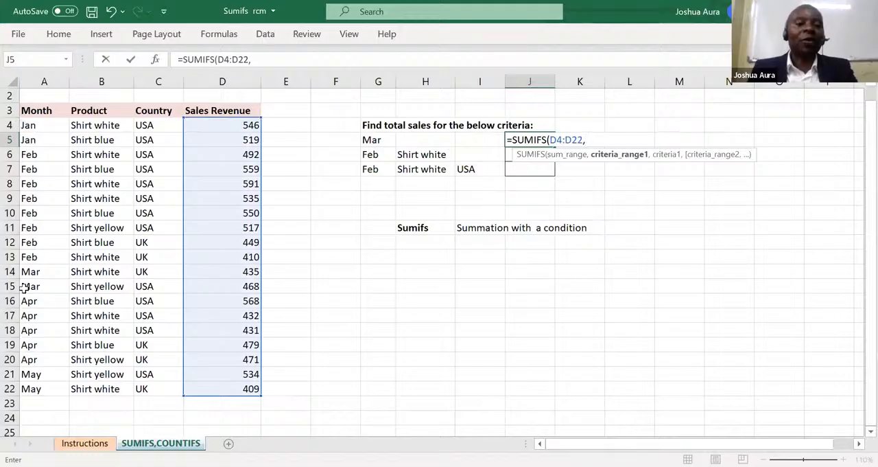
Complete the J5 formula with the months A4:A22 as criteria range and cell G5 as the criterion.
left_click(27, 124)
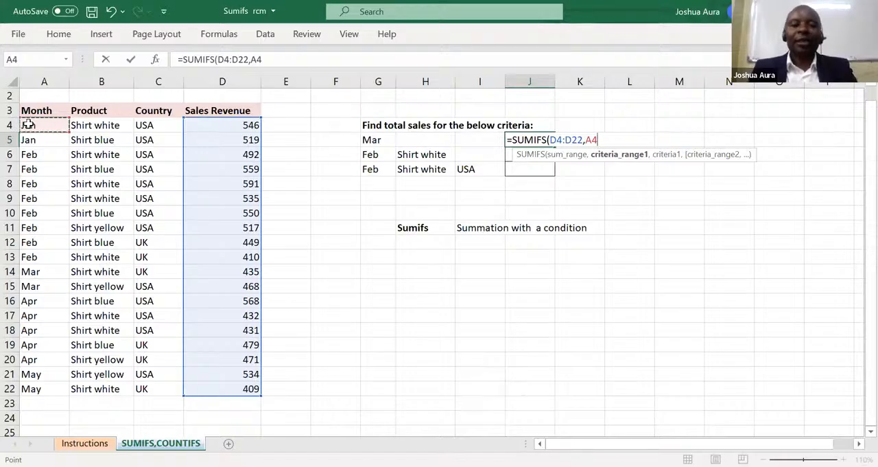
key("ctrl+shift+Down")
type(",")
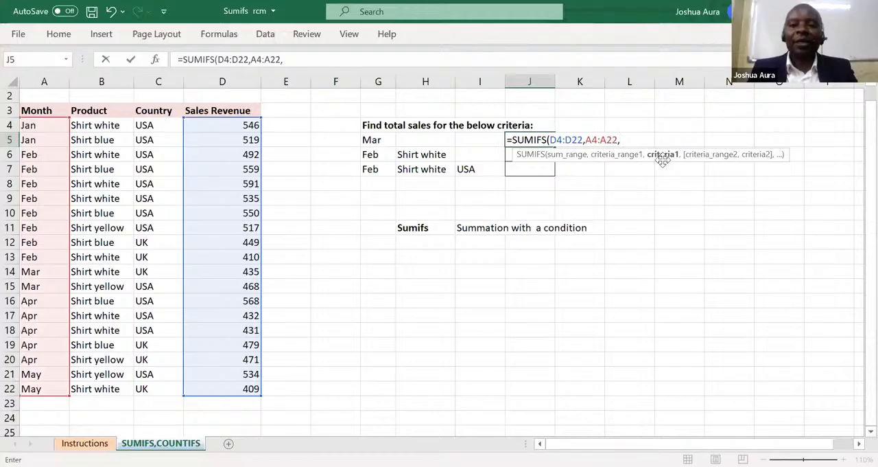
left_click(373, 140)
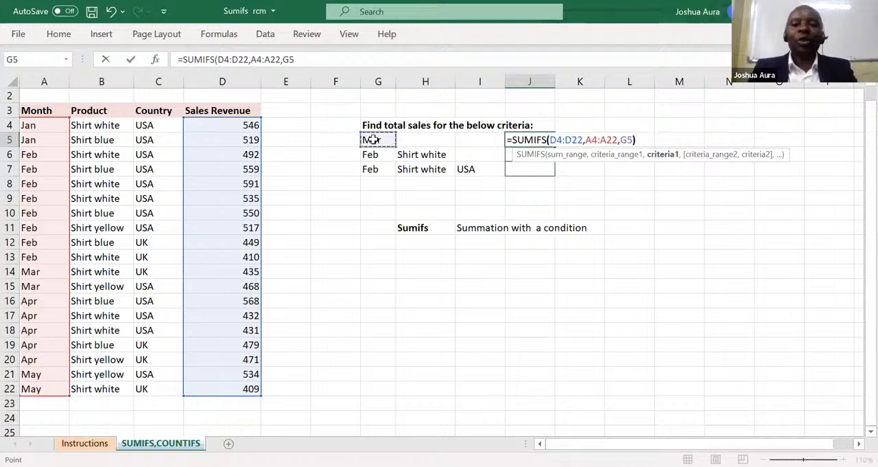
type(")")
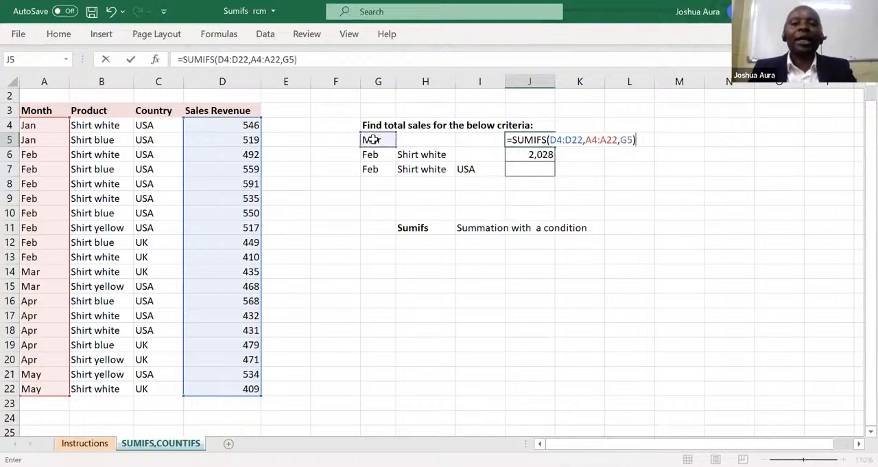
key("Return")
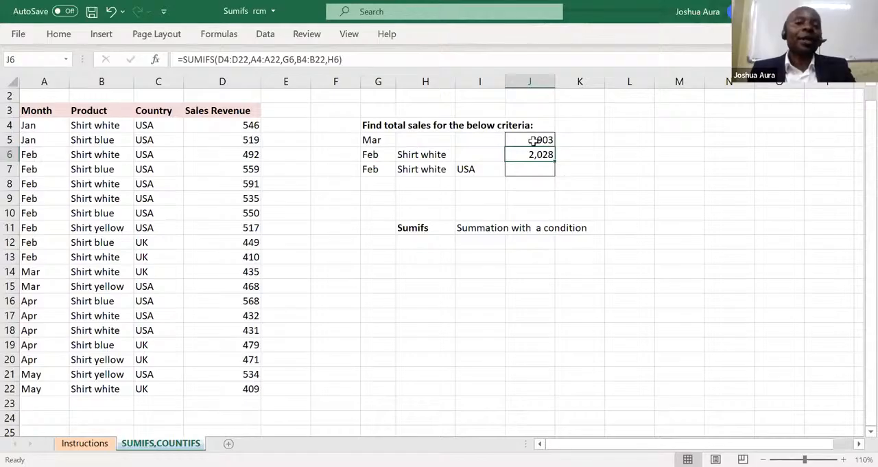
Set the month in cell G5 to Feb to test the formula with the cell-reference criterion.
left_click(382, 139)
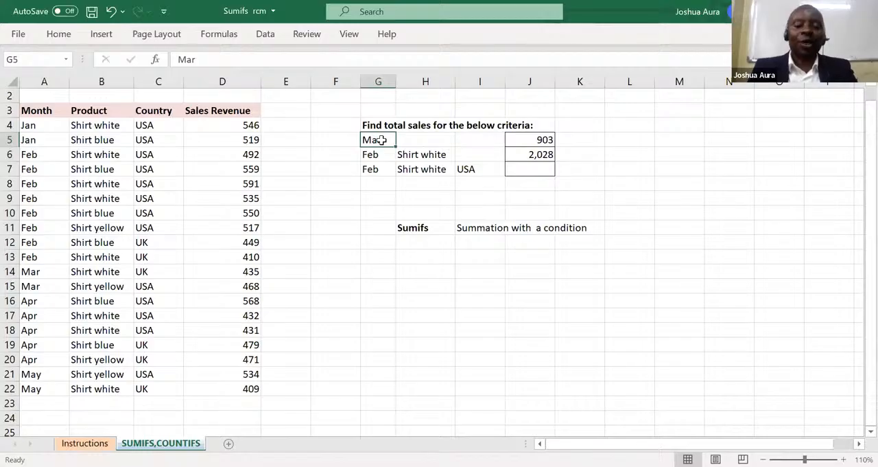
type("Feb")
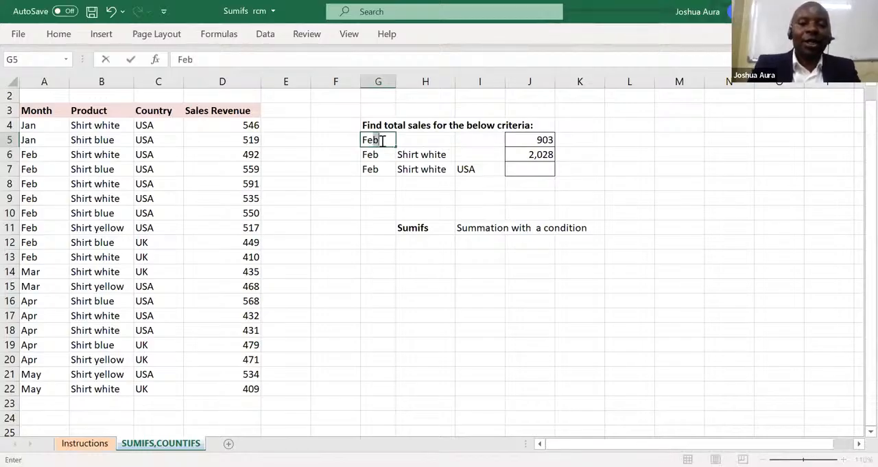
key("Return")
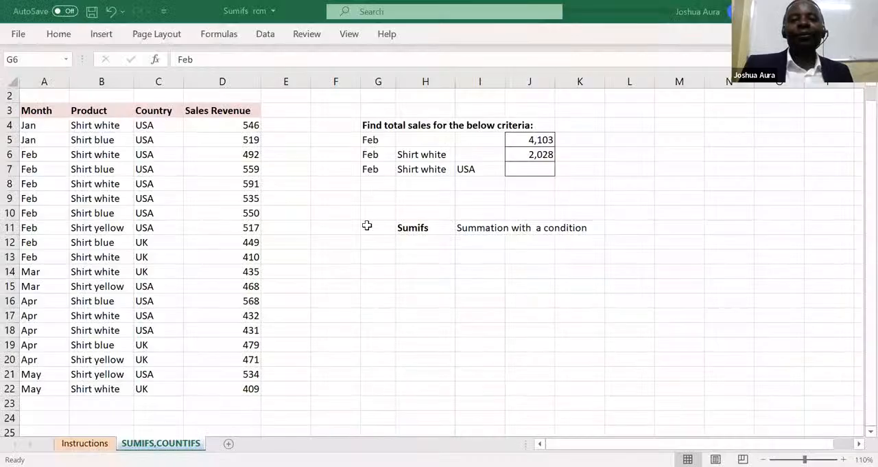
Start a new SUMIFS formula in J6 in place of the existing one, with D4:D22 as sum range.
left_click(541, 155)
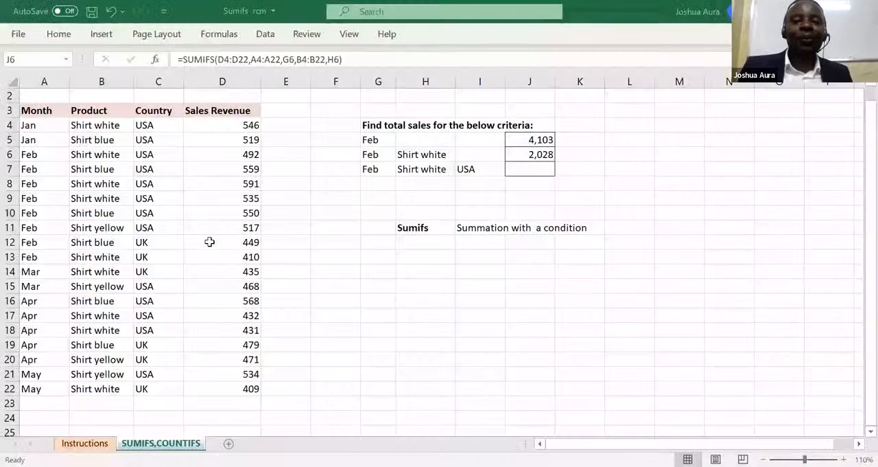
left_click(538, 155)
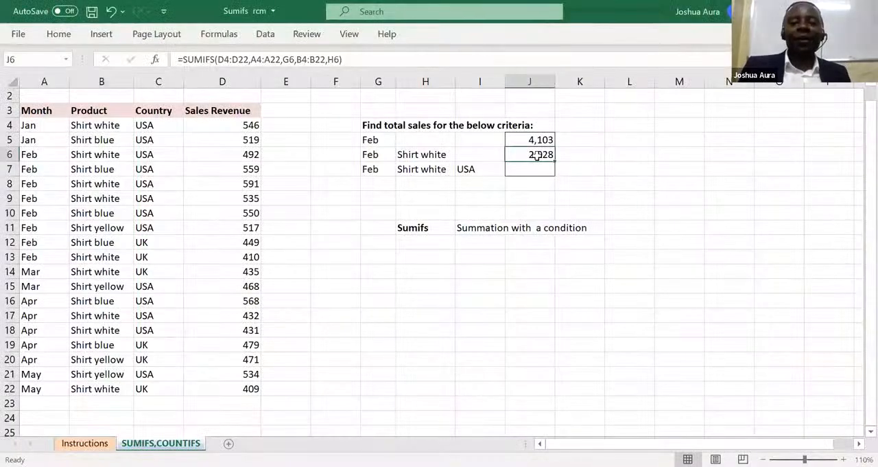
type("=")
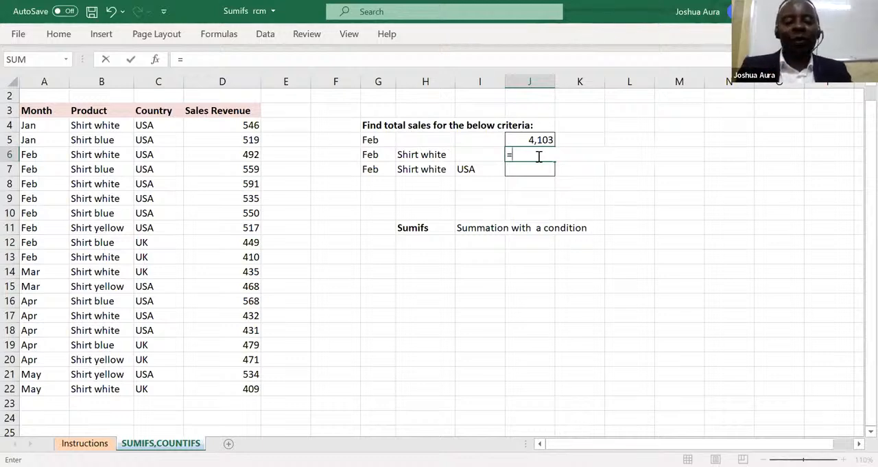
type("sumif")
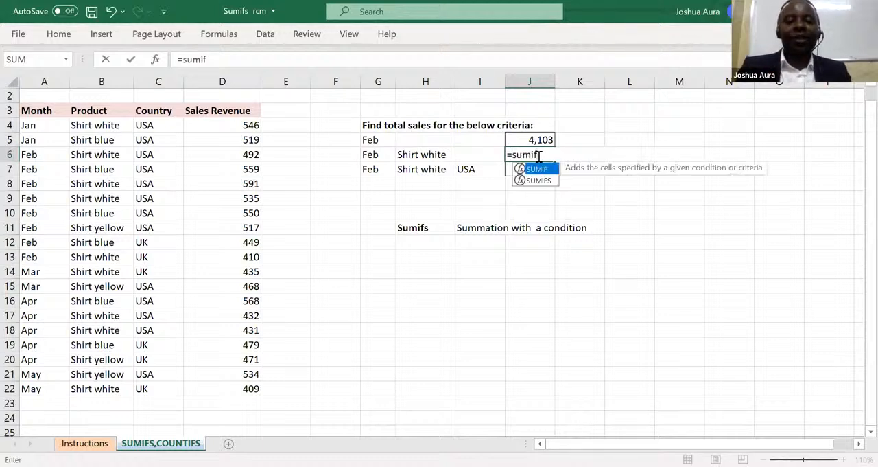
type("s")
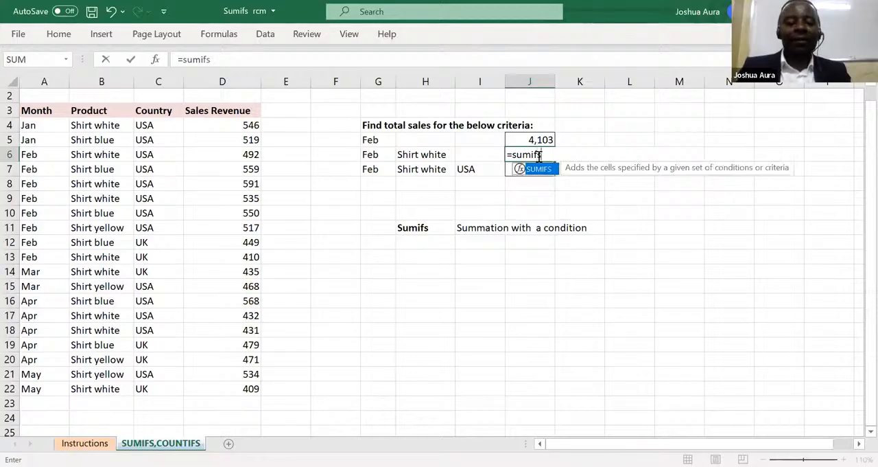
key("Tab")
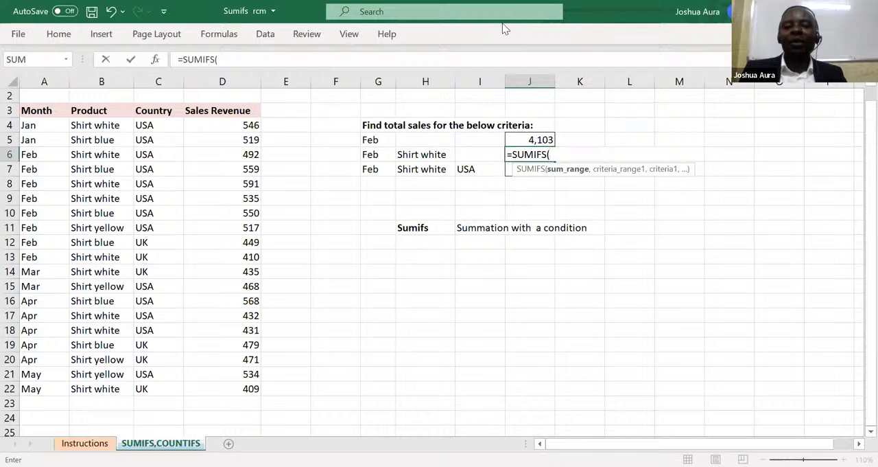
left_click(250, 125)
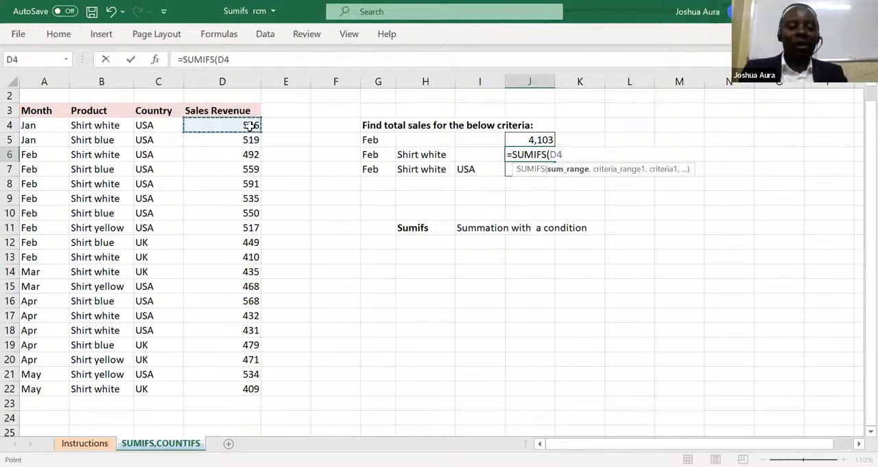
key("ctrl+shift+Down")
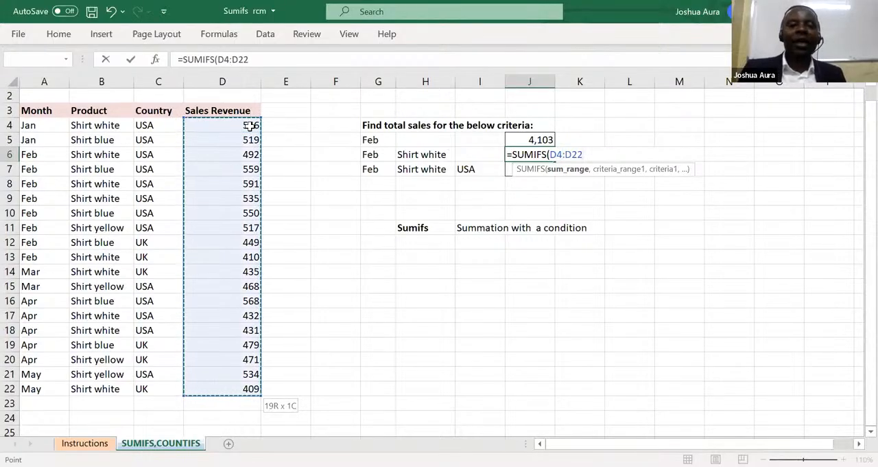
type(",")
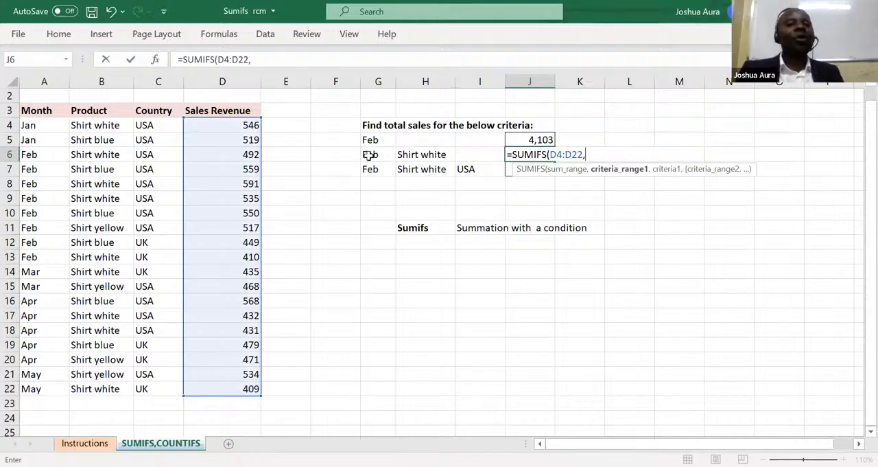
Add the months A4:A22 as first criteria range and cell G6 as its criterion in the J6 formula.
left_click(31, 125)
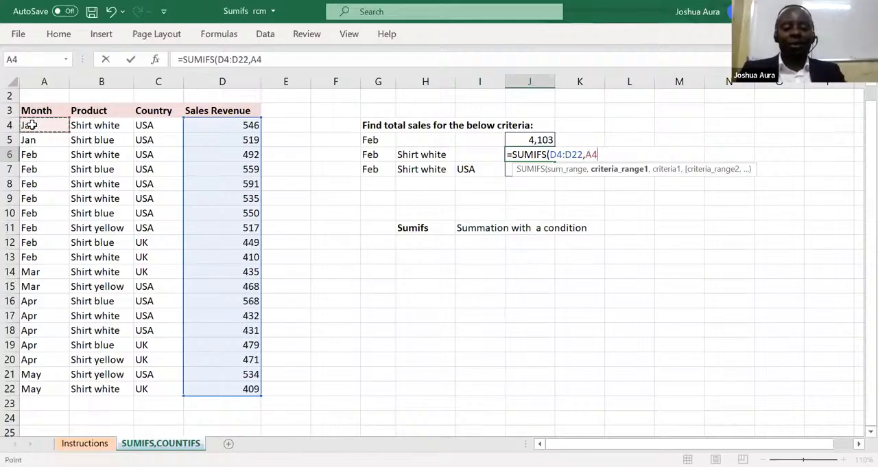
key("ctrl+shift+Down")
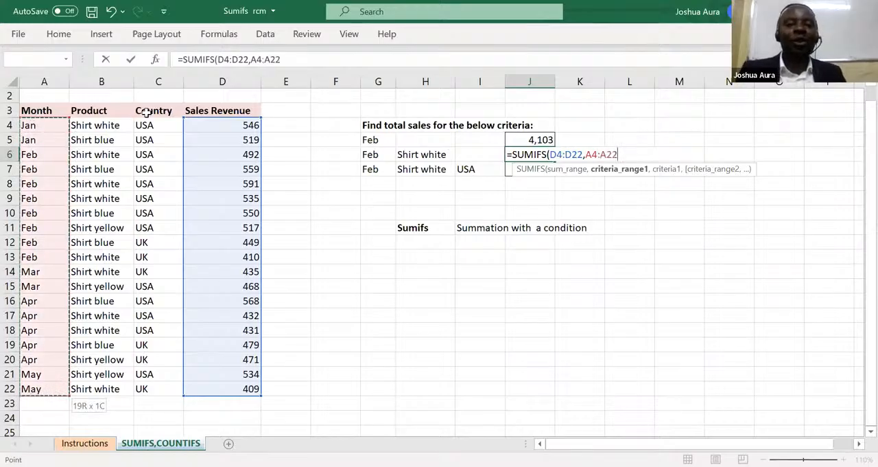
type(",")
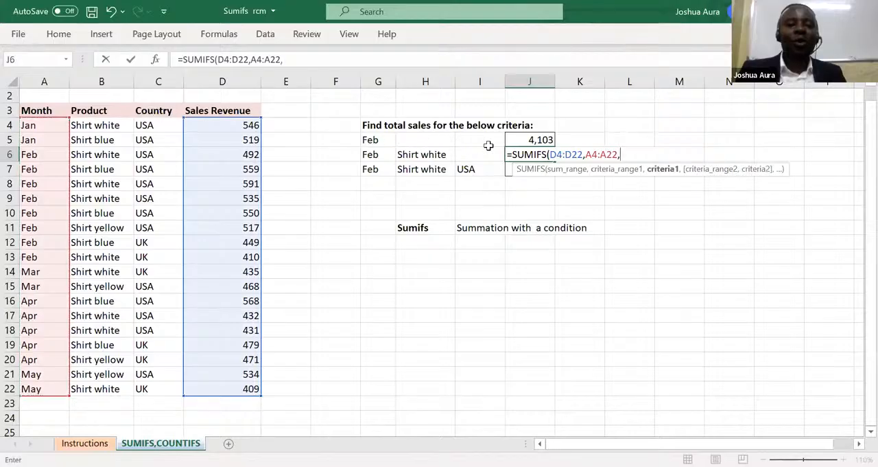
left_click(371, 156)
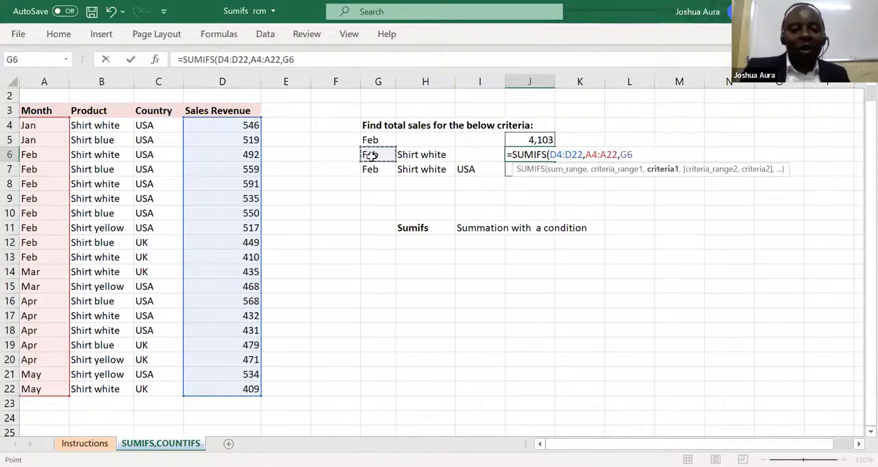
type(",")
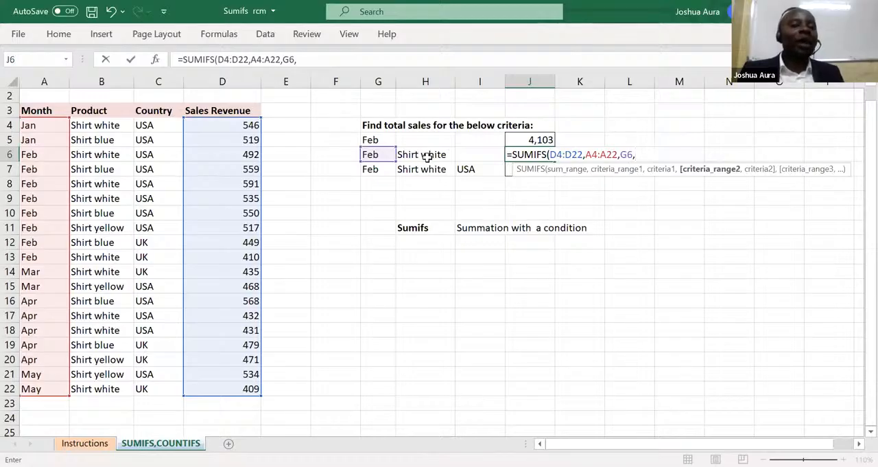
Add the products B4:B22 as second criteria range with cell H6 as its criterion, and complete the J6 formula.
left_click(103, 124)
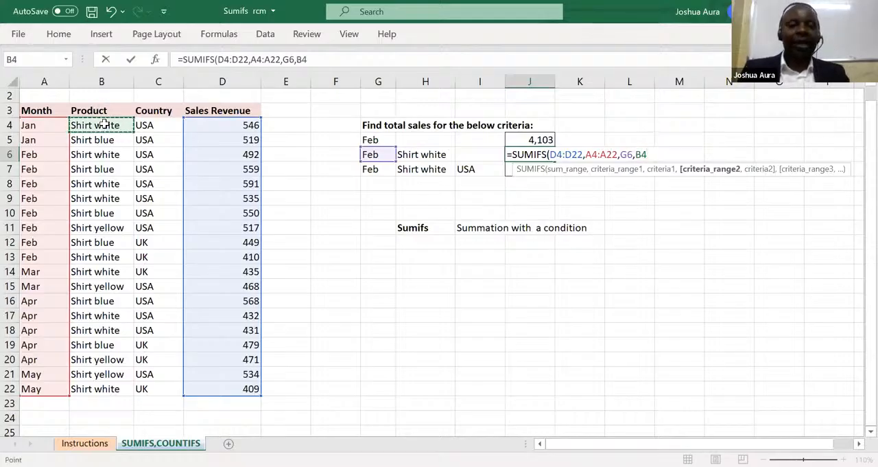
key("ctrl+shift+Down")
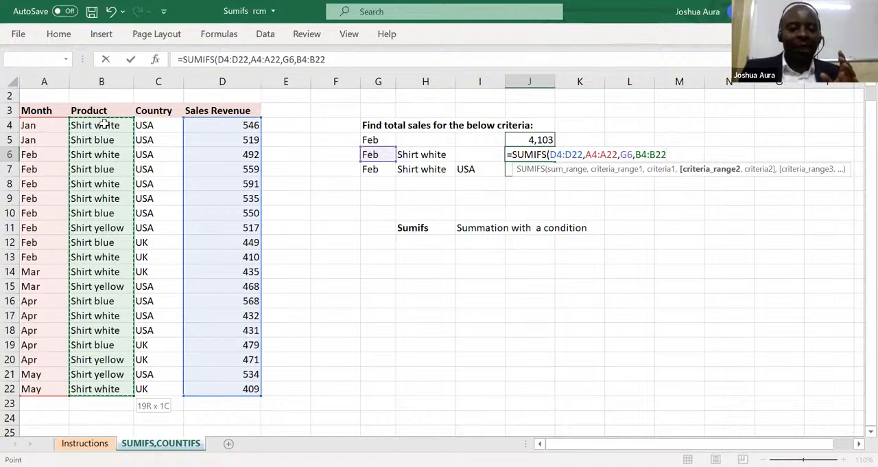
type(",")
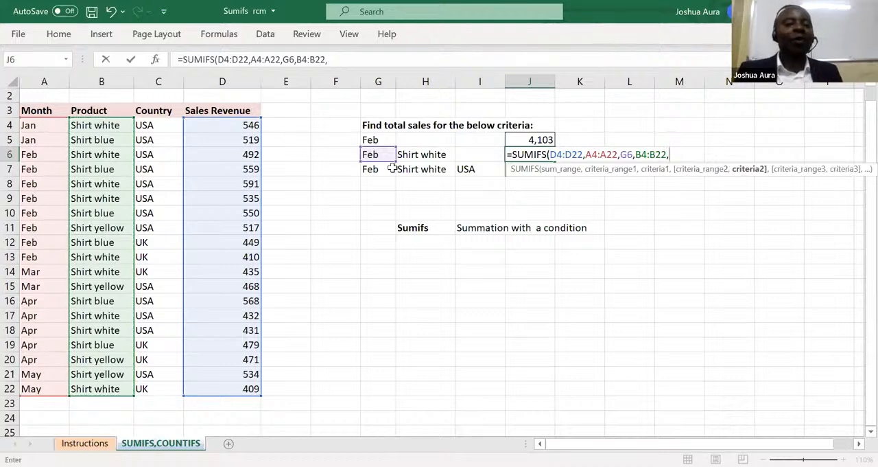
left_click(409, 154)
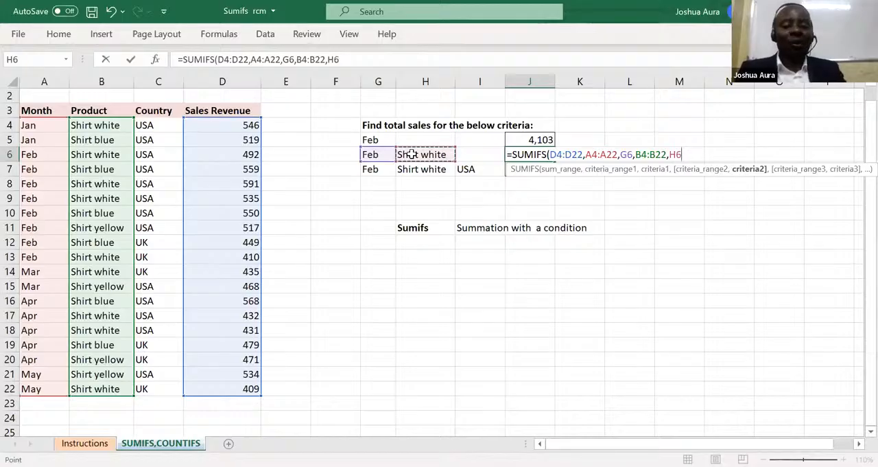
type(")")
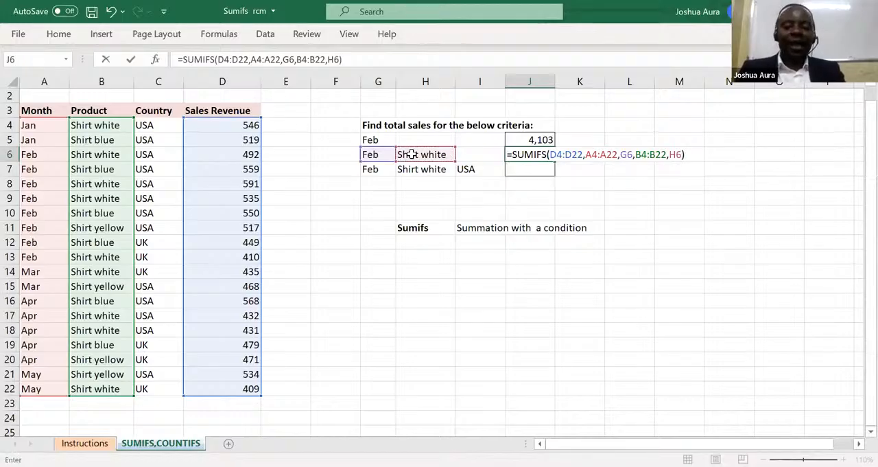
key("Return")
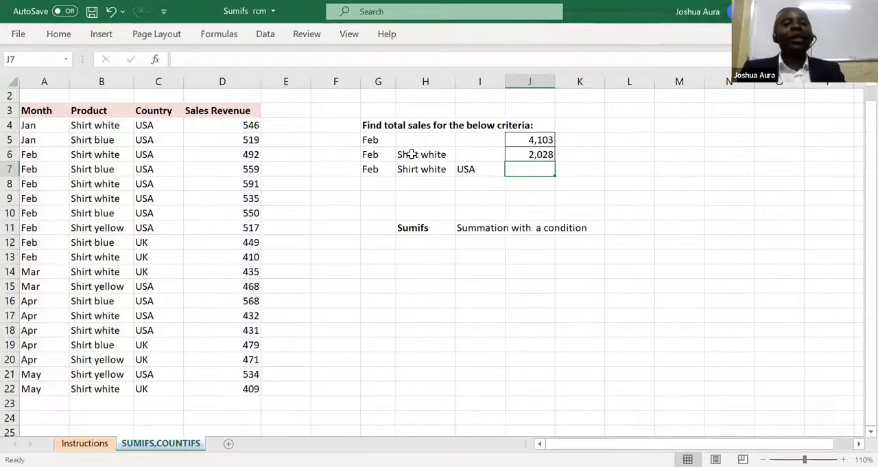
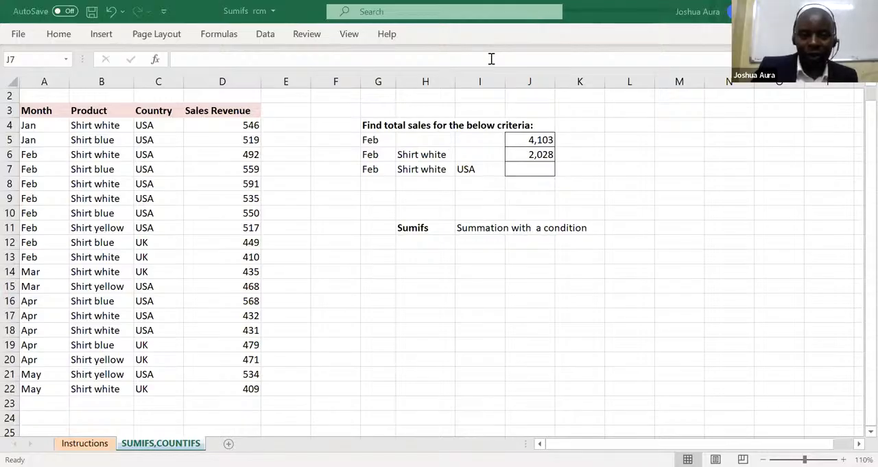
Start a new SUMIFS formula in J6 in place of the existing one.
left_click(536, 157)
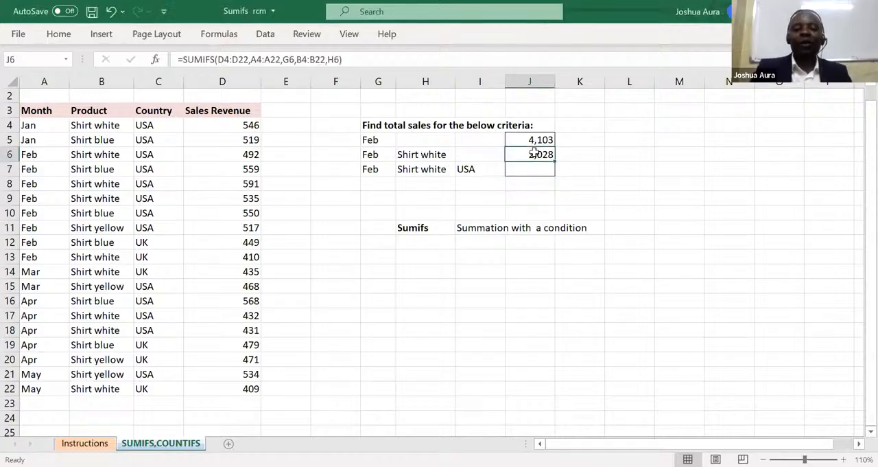
type("=")
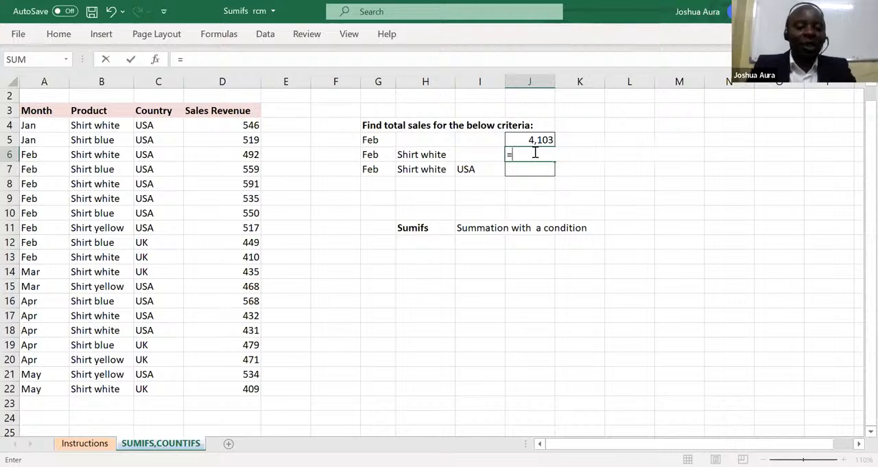
type("sumif")
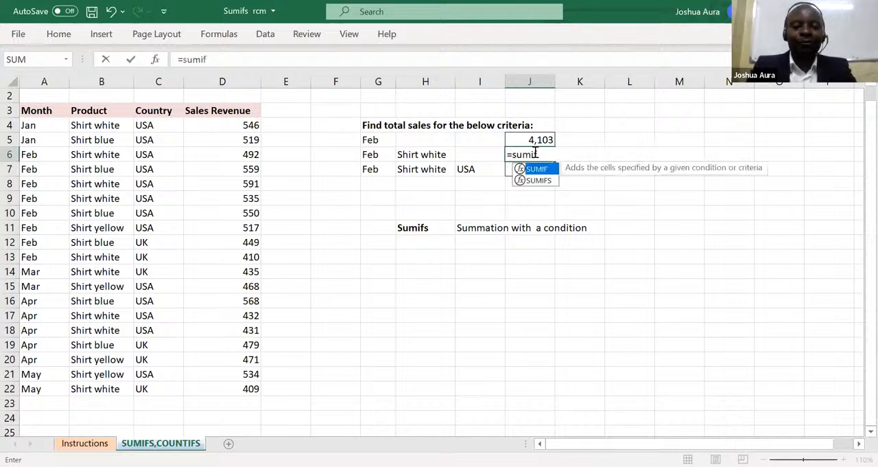
left_click(540, 181)
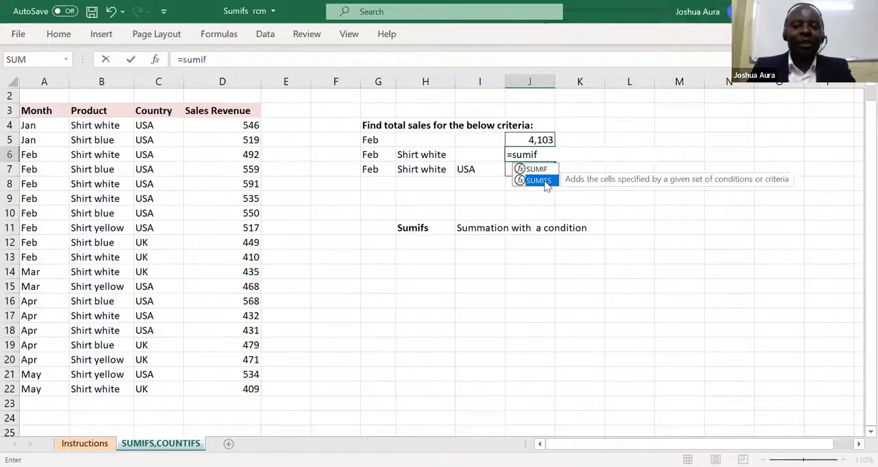
double_click(540, 180)
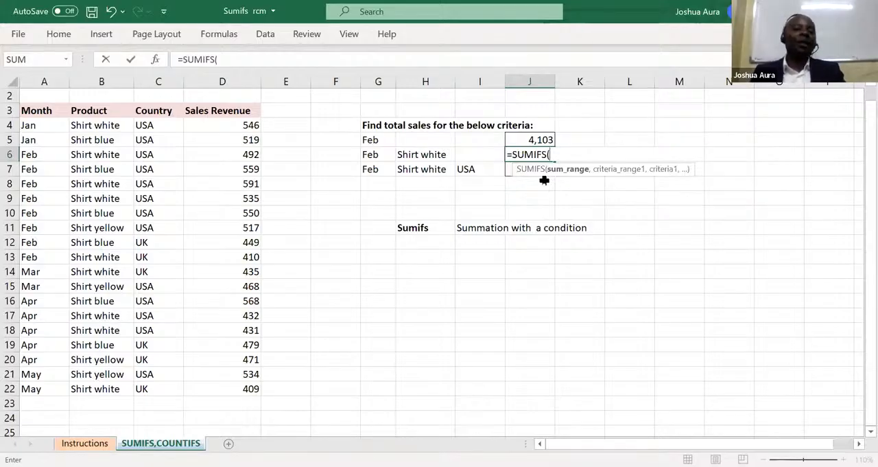
left_click(248, 125)
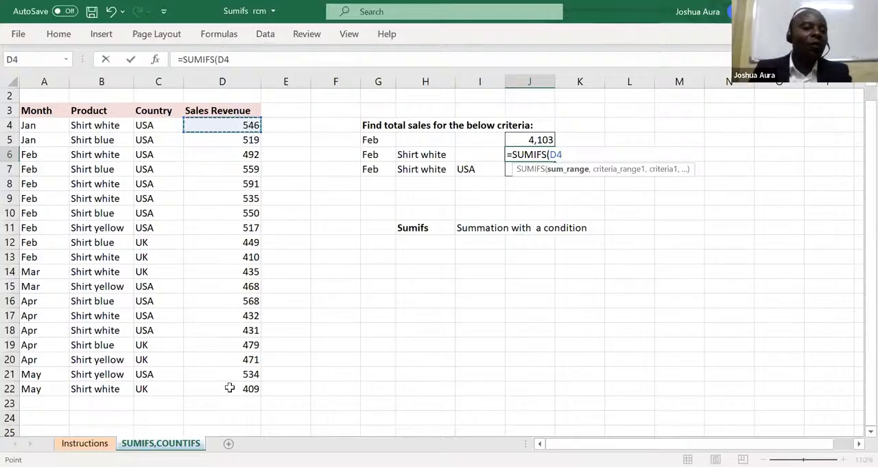
left_click_drag(230, 425, 231, 229)
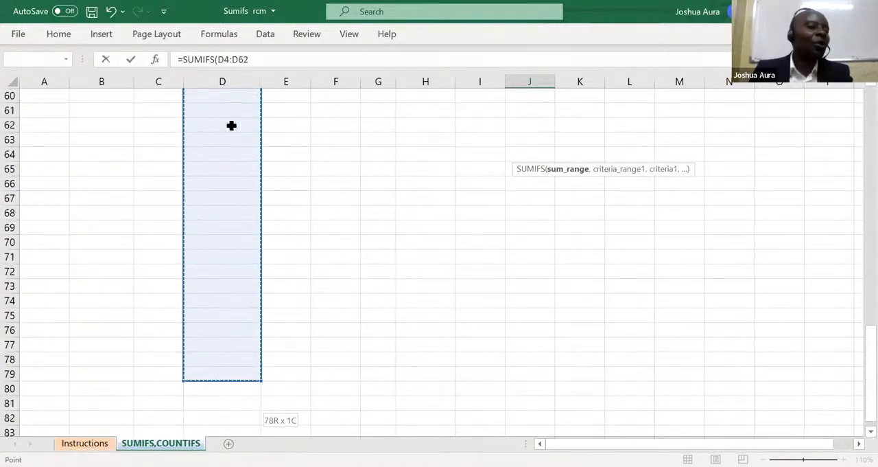
left_click_drag(229, 92, 239, 36)
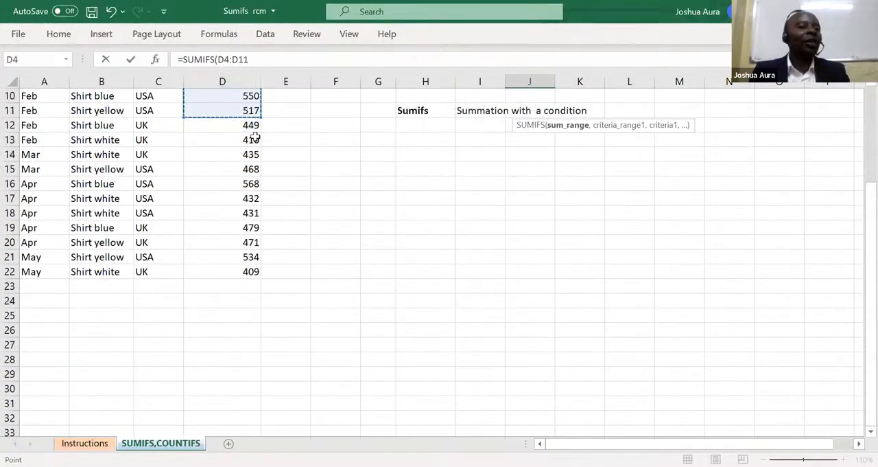
left_click(290, 158)
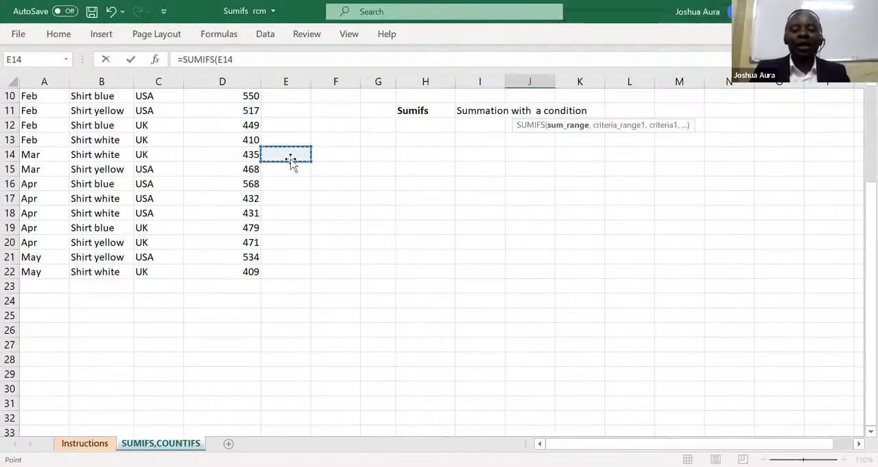
key("Up")
key("Up")
key("Up")
key("Up")
key("Up")
key("Up")
key("Up")
key("Up")
key("Up")
key("Up")
key("Up")
key("Up")
key("Up")
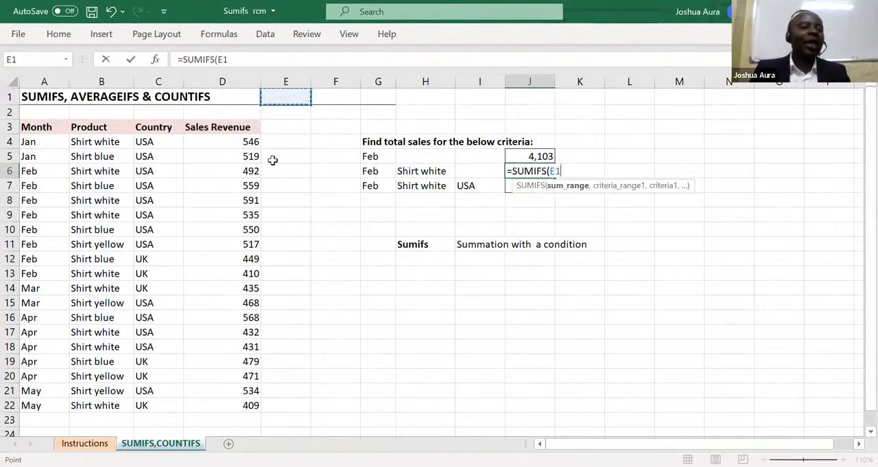
Set the sales revenue cells D4:D22 as the sum range of the J6 formula.
left_click(249, 142)
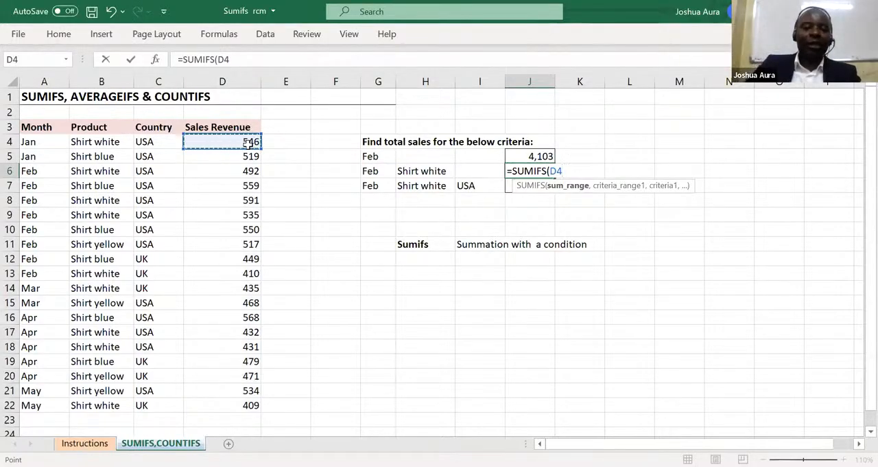
key("ctrl+shift+Down")
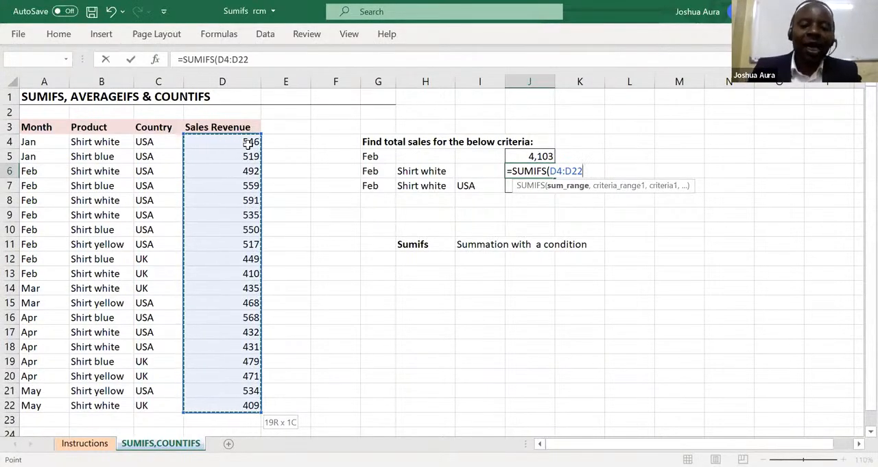
type(",")
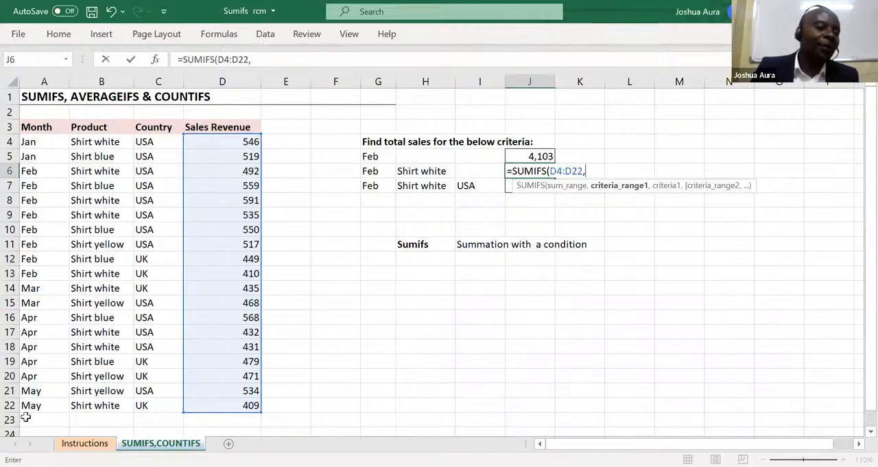
Add the months A4:A22 as first criteria range and cell G6 as the first criterion in the J6 formula.
left_click(33, 141)
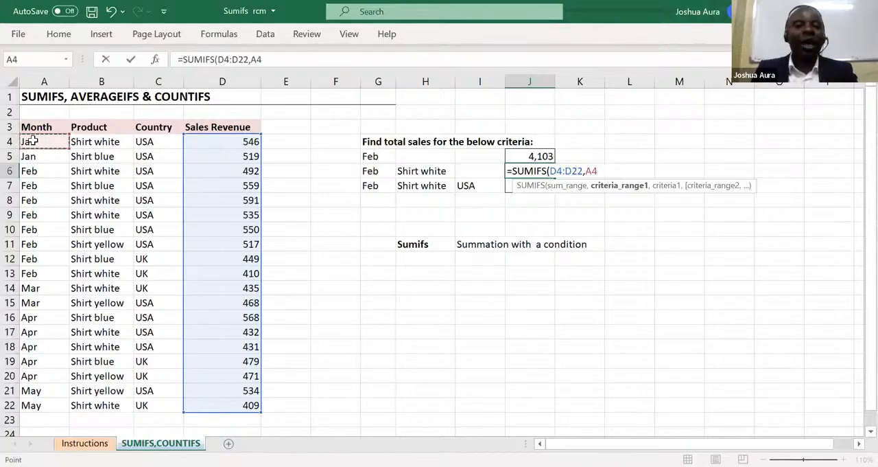
key("ctrl+shift+Down")
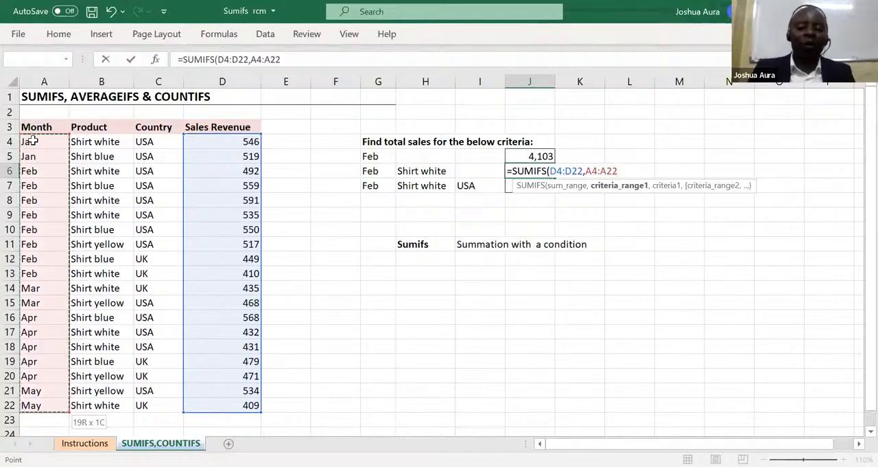
type(",")
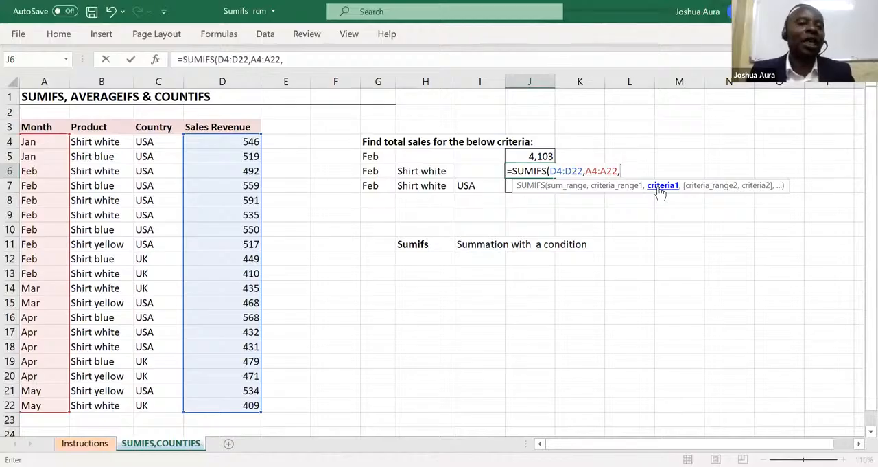
left_click(371, 170)
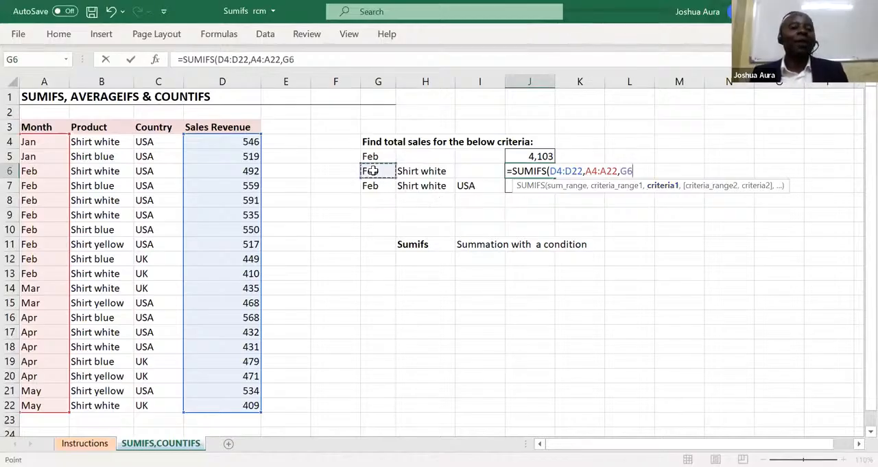
type(",")
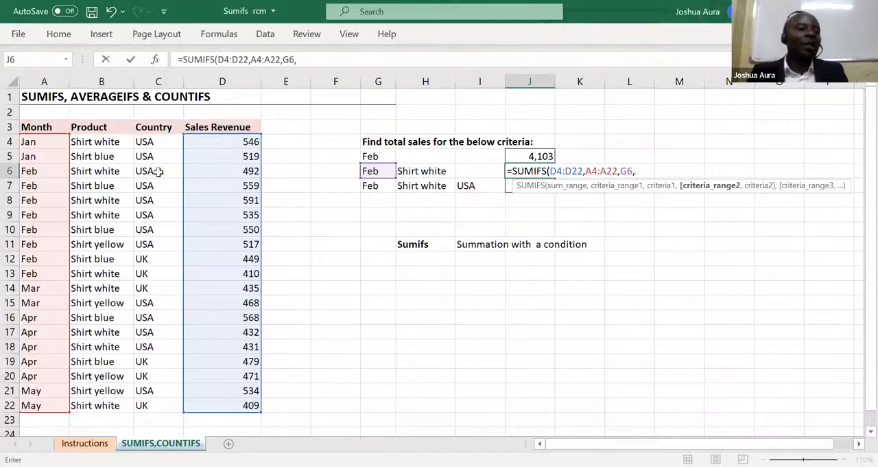
Add the products B4:B22 as second criteria range with cell H6 as its criterion, and complete the J6 formula.
left_click(92, 142)
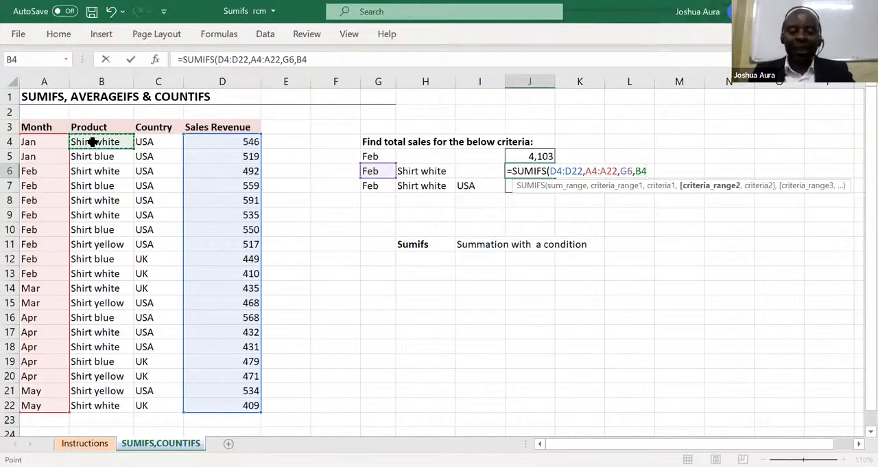
key("ctrl+shift+Down")
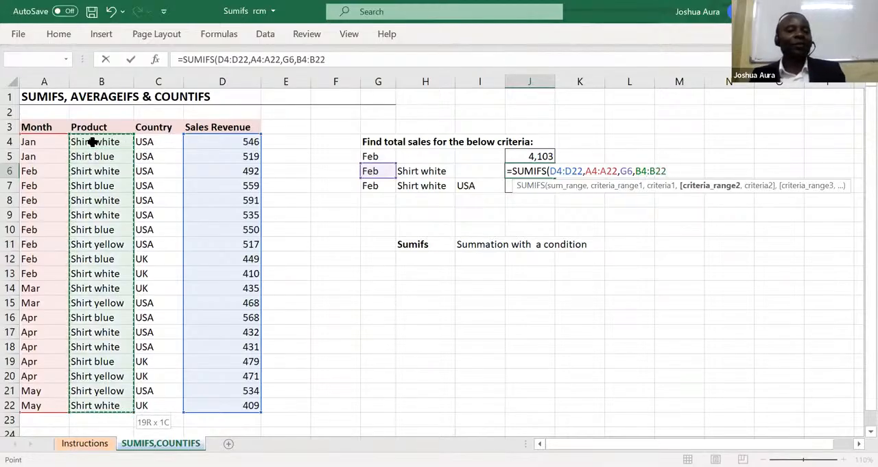
type(",")
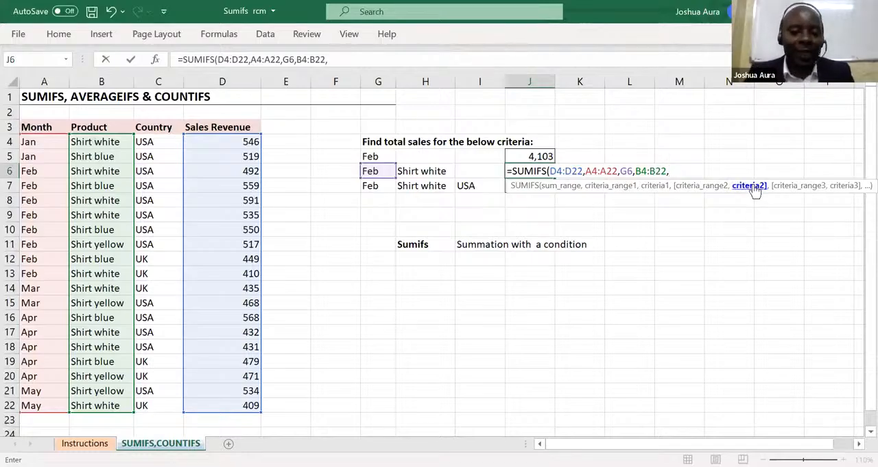
left_click(425, 171)
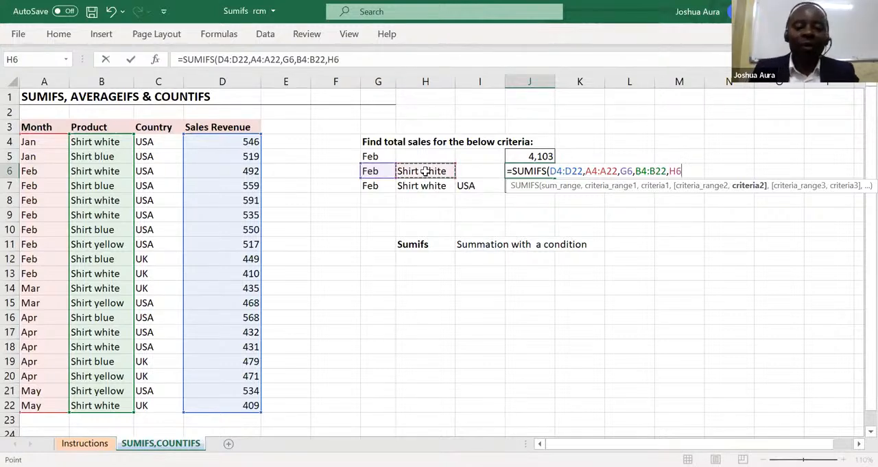
type(")")
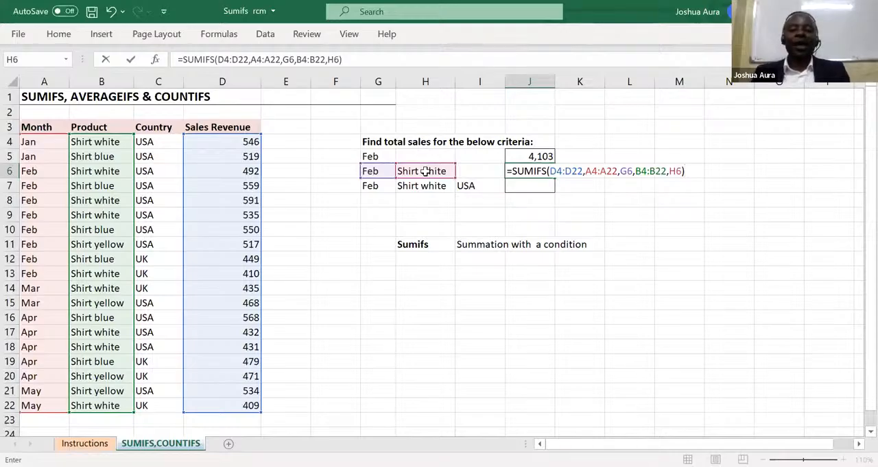
key("Return")
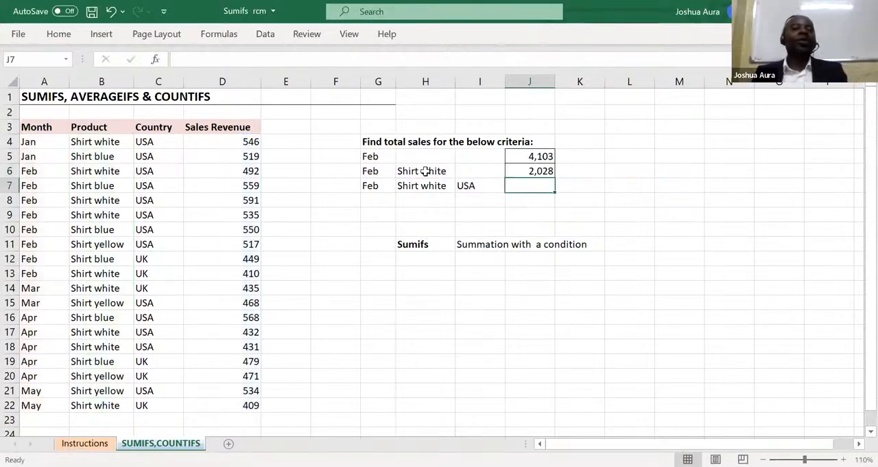
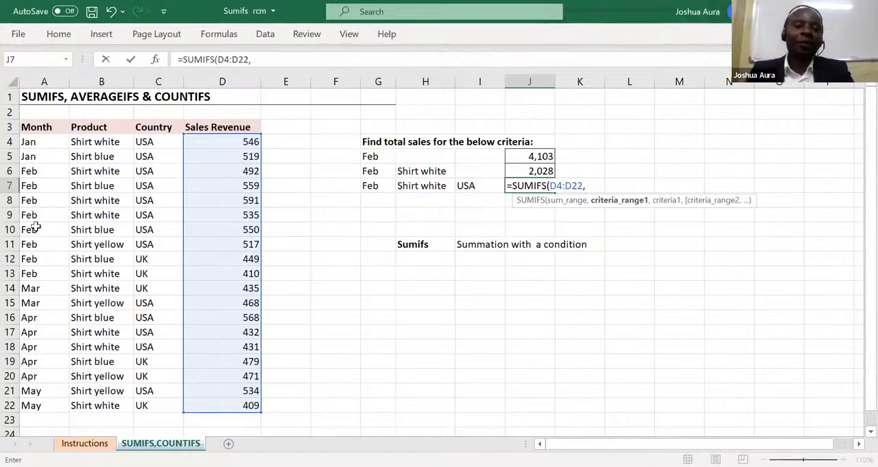
Add the months A4:A22 as first criteria range and cell G7 as the first criterion in the J7 formula.
left_click(32, 144)
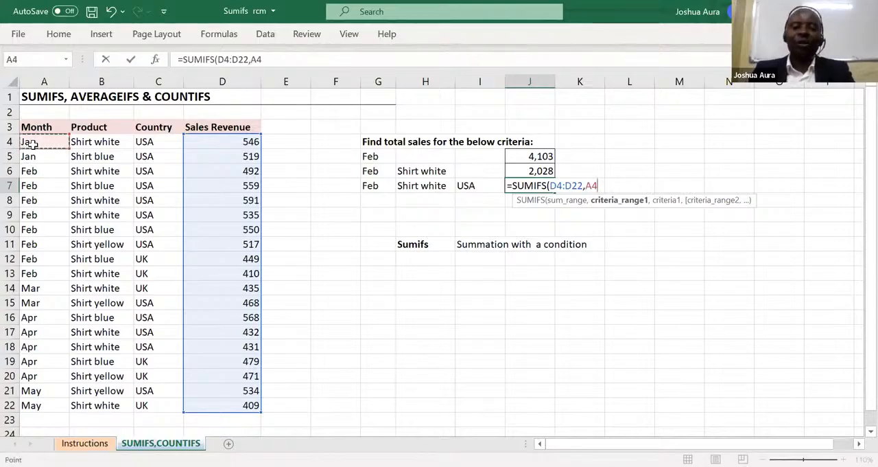
key("ctrl+shift+Down")
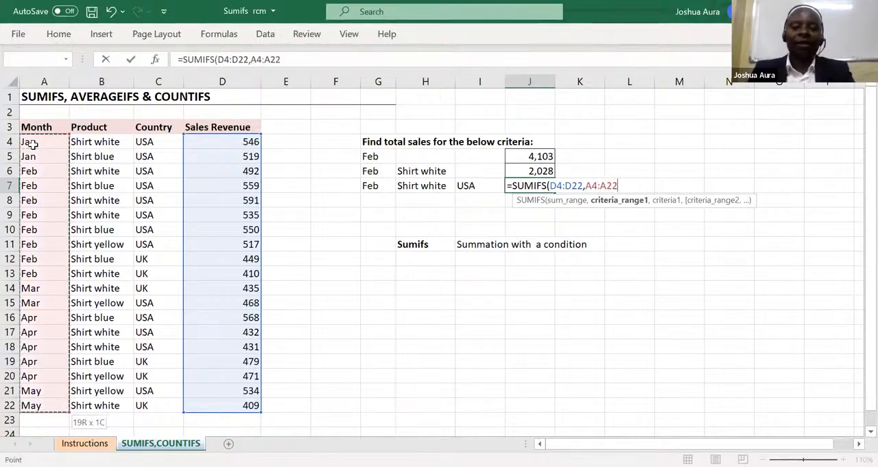
type(",")
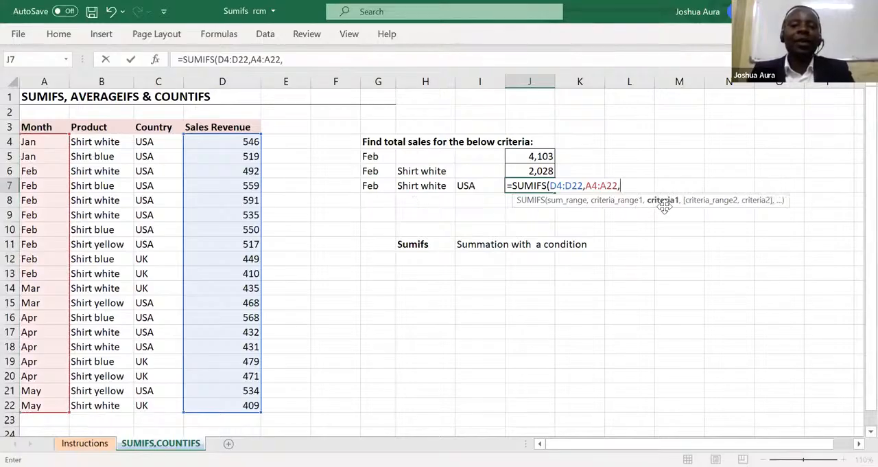
left_click(370, 186)
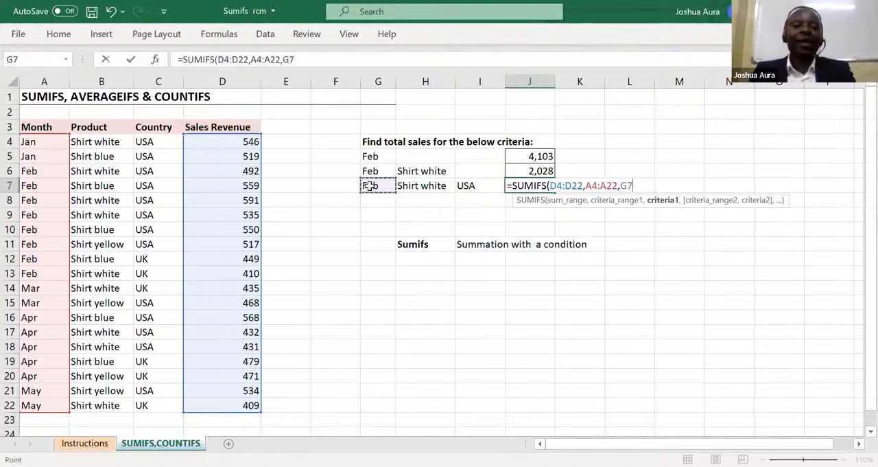
type(",")
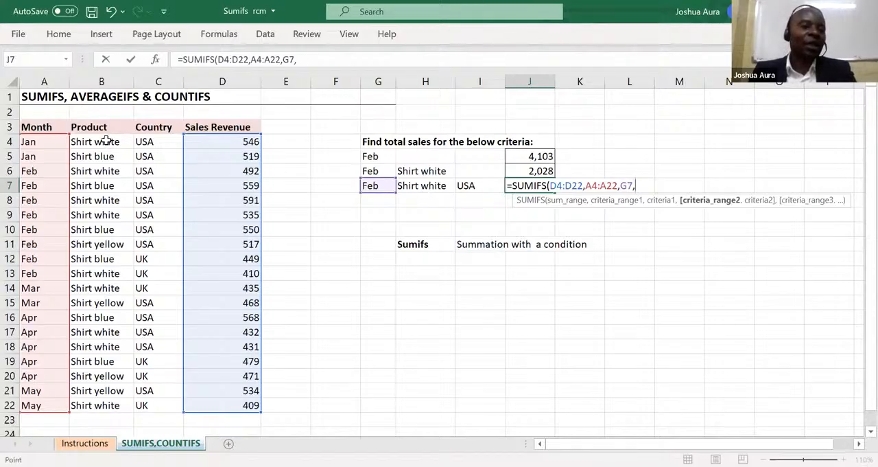
Add the products B4:B22 as second criteria range with cell H7 as its criterion in the J7 formula.
left_click(106, 142)
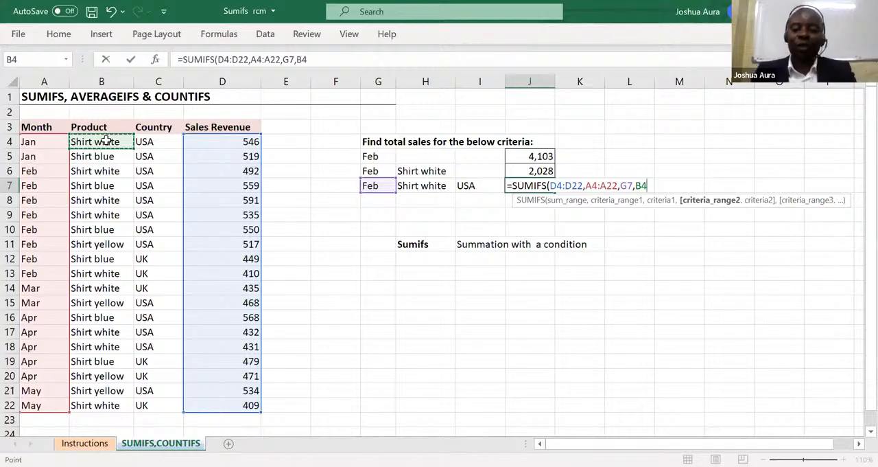
key("ctrl+shift+Down")
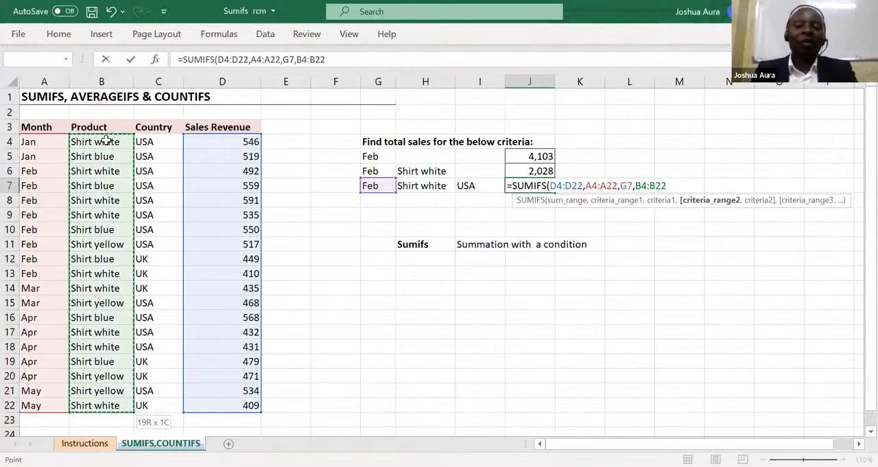
type(",")
left_click(414, 186)
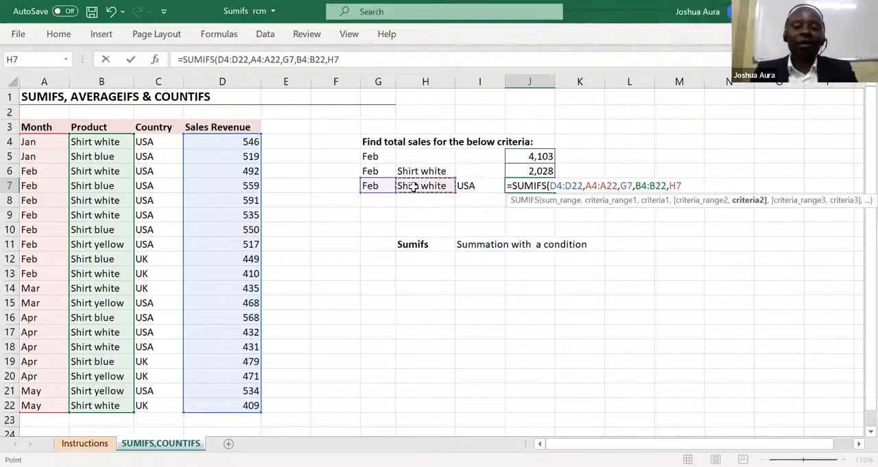
type(",")
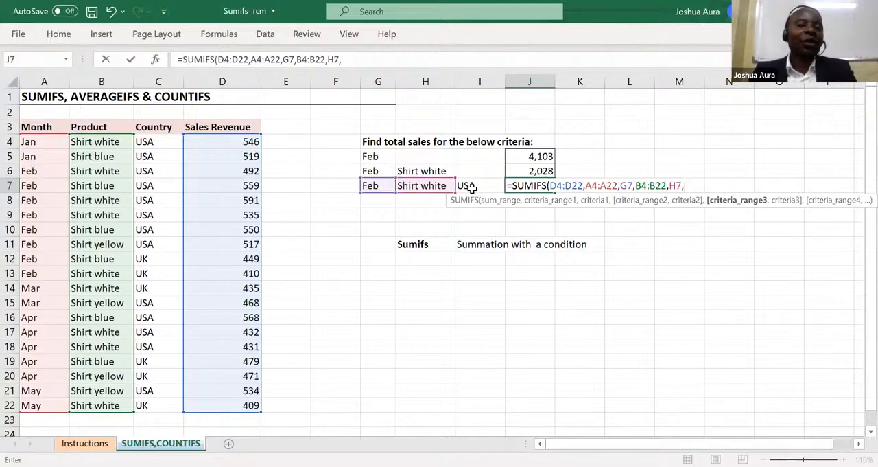
Add the countries C4:C22 as third criteria range with cell I7 as its criterion, and complete the J7 formula.
left_click(151, 140)
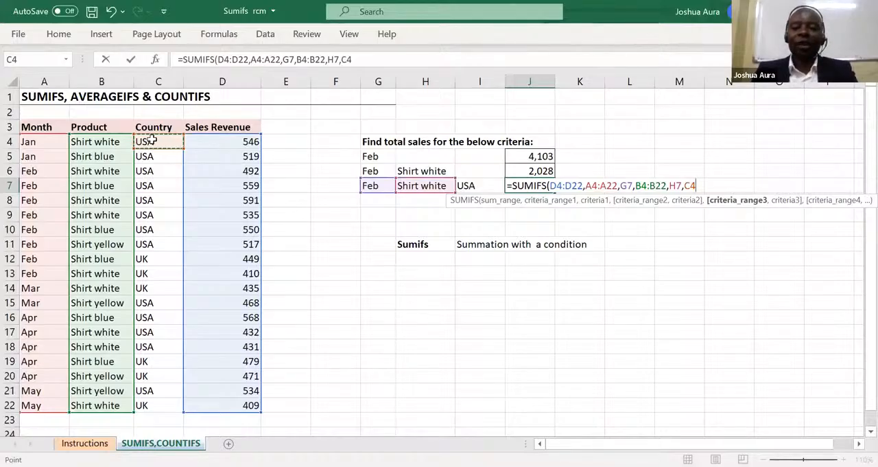
key("ctrl+shift+Down")
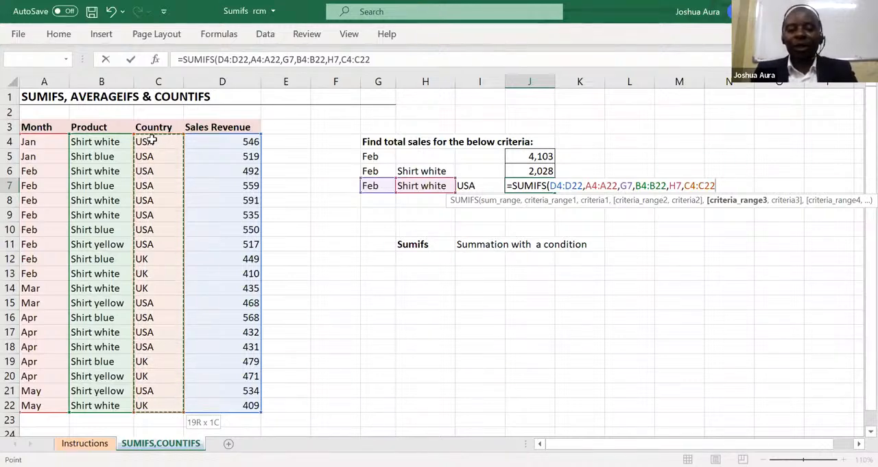
type(",")
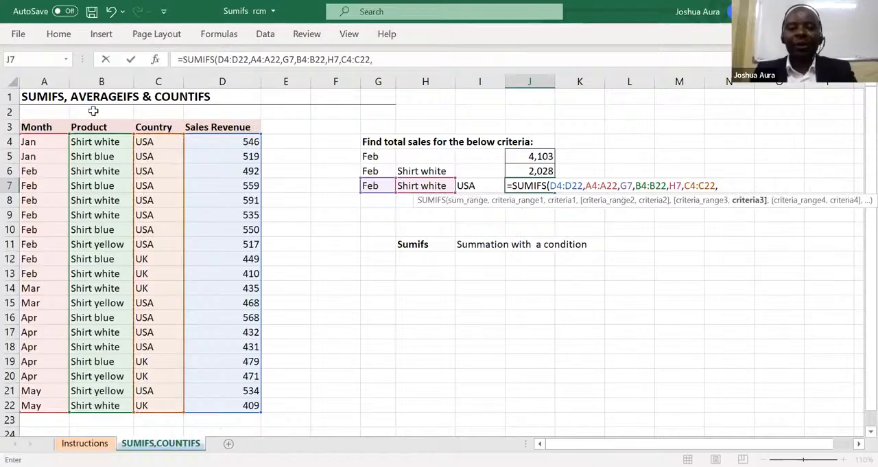
left_click(470, 186)
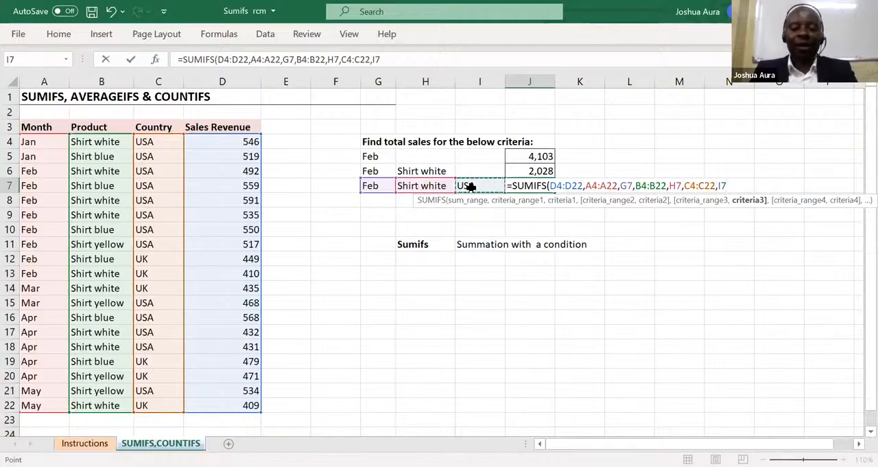
type(")")
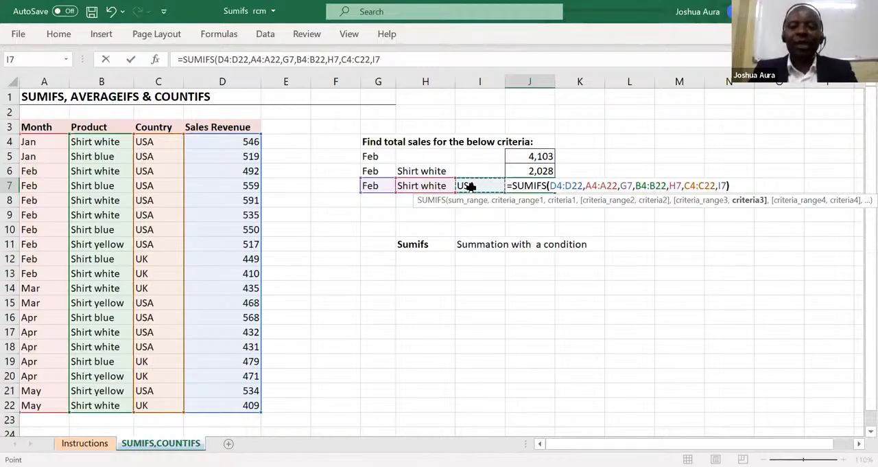
key("Return")
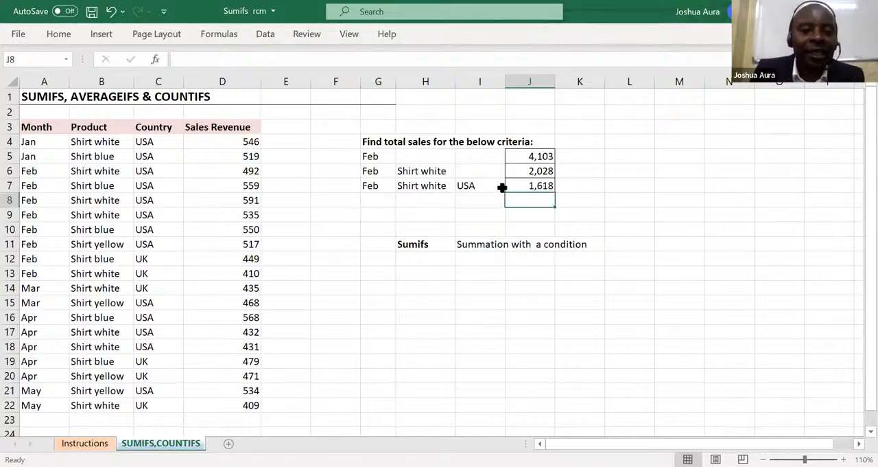
Change the country criterion in I7 to UK.
left_click(472, 187)
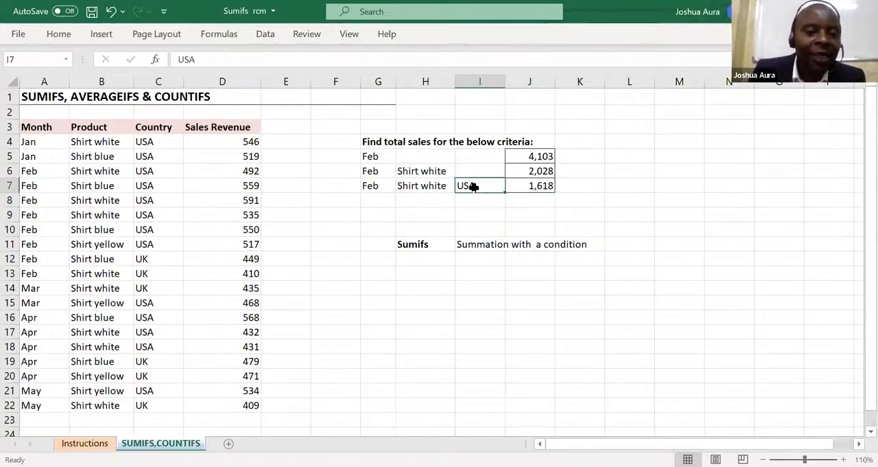
type("U")
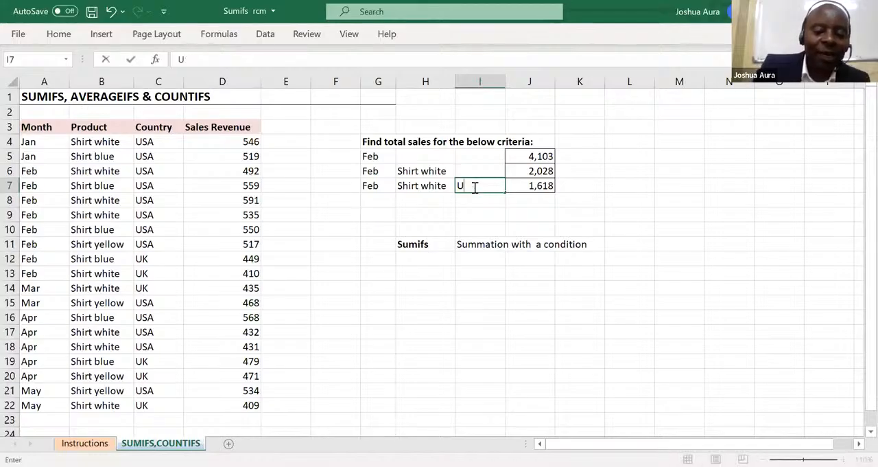
type("K")
key("Return")
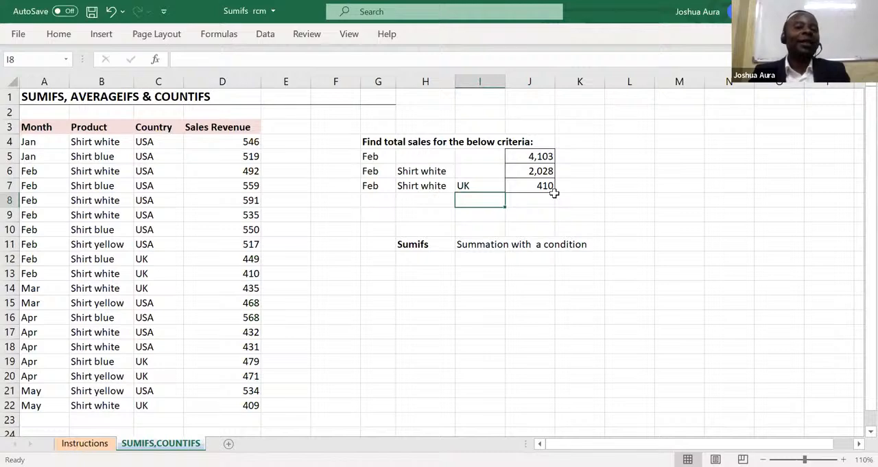
Change the product criterion in H7 to Shirt yellow.
left_click(422, 186)
double_click(441, 186)
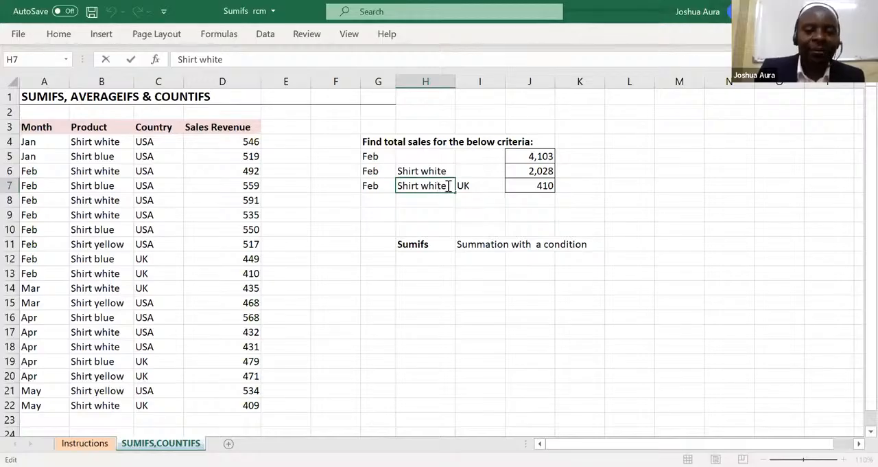
key("BackSpace")
key("BackSpace")
key("BackSpace")
key("BackSpace")
key("BackSpace")
key("BackSpace")
key("BackSpace")
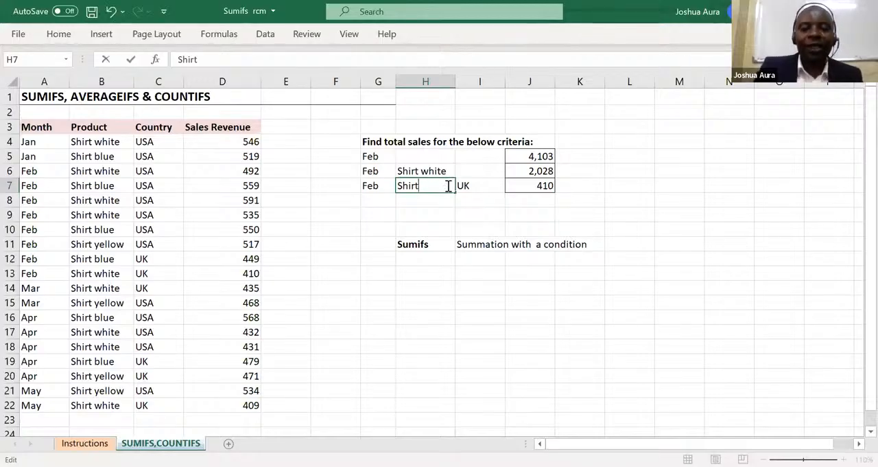
type("t YE")
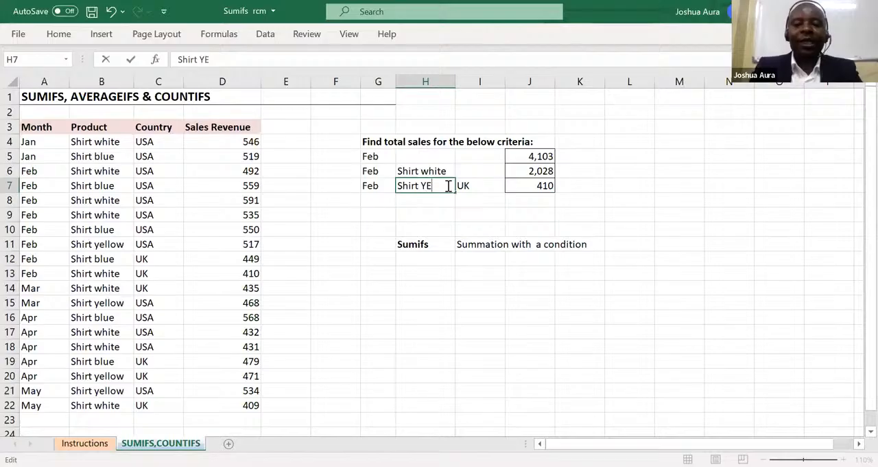
key("BackSpace")
key("BackSpace")
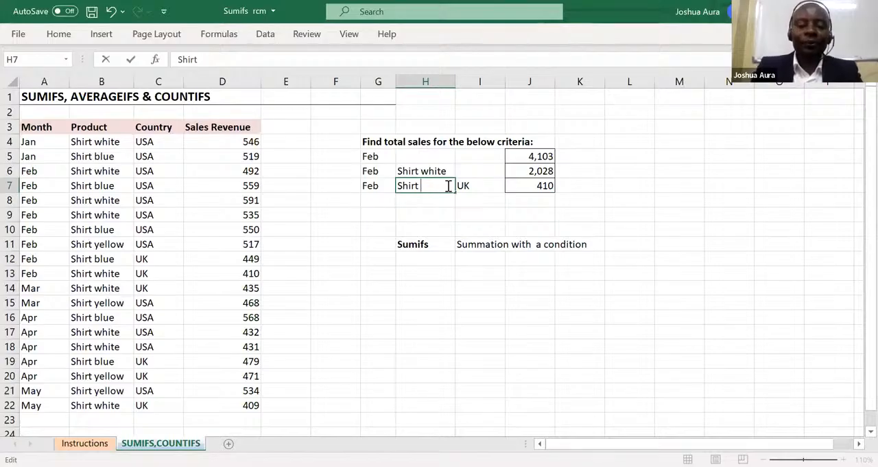
type("ye")
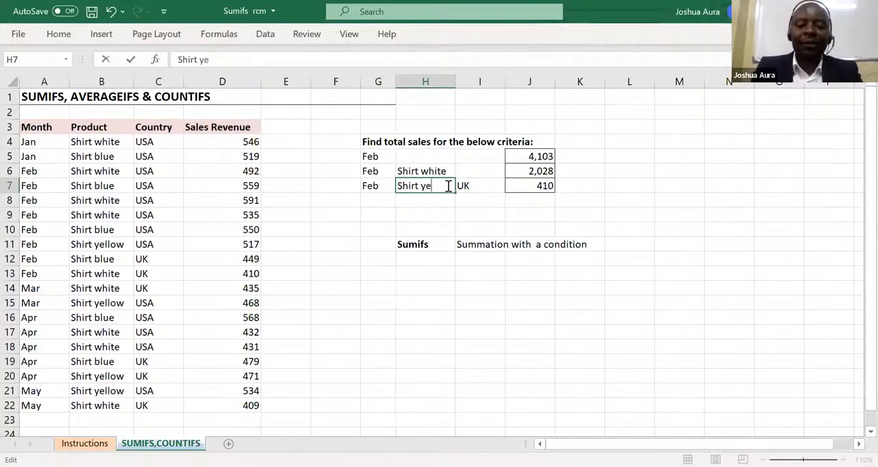
type("llow")
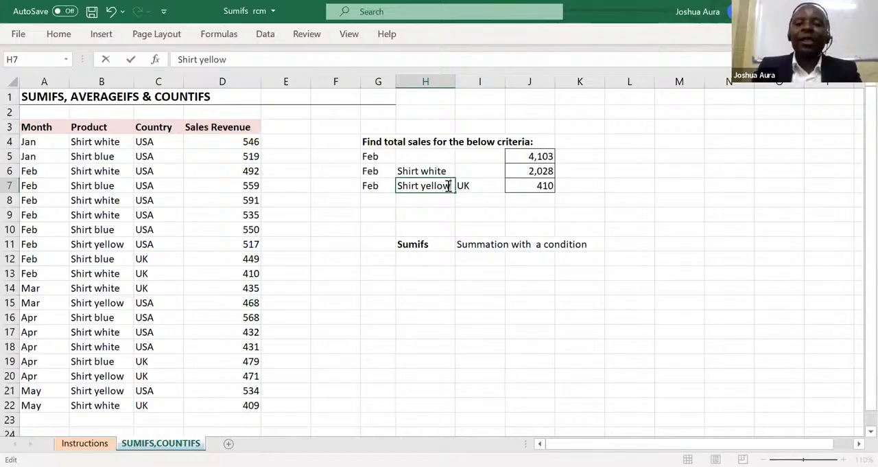
key("Return")
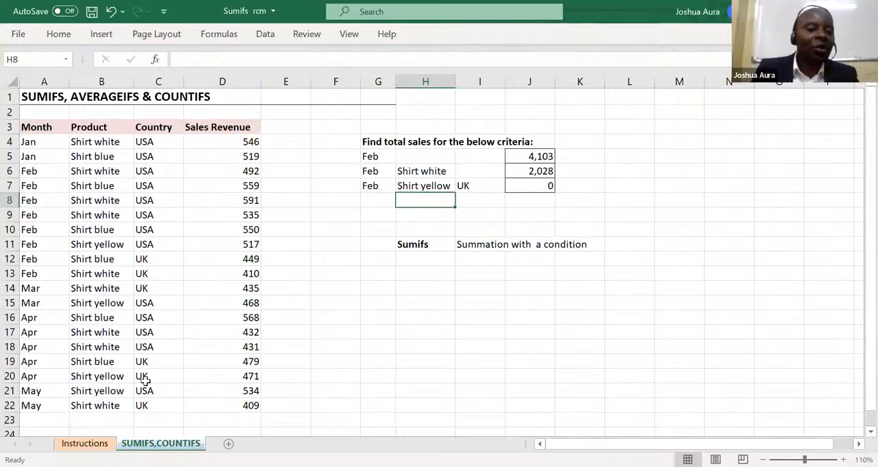
Change the month criterion in G7 to April and check the UK yellow shirt row in the sales table.
left_click(371, 186)
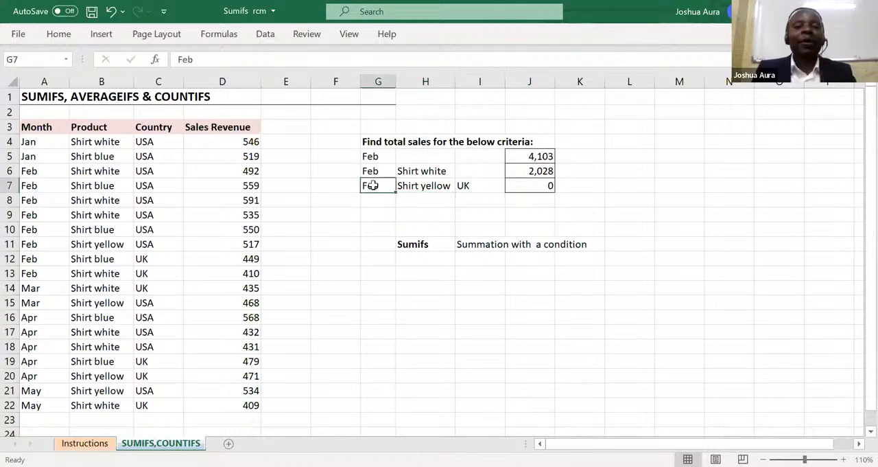
type("Ap")
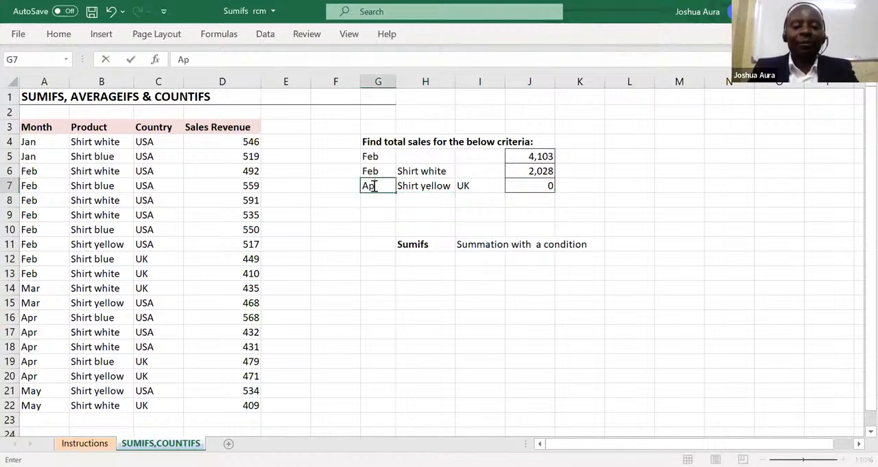
type("ril")
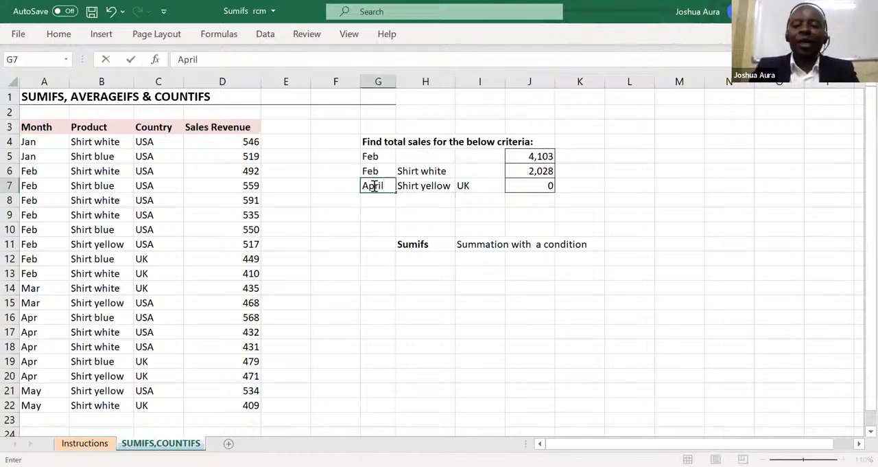
key("Return")
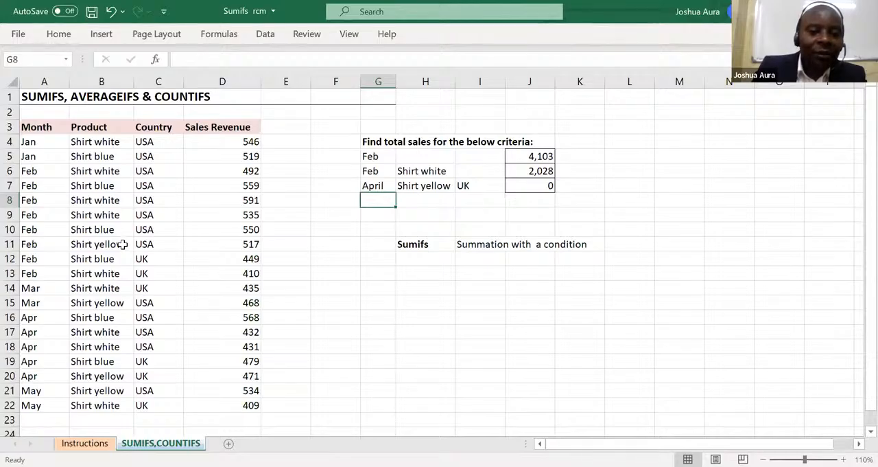
left_click(149, 377)
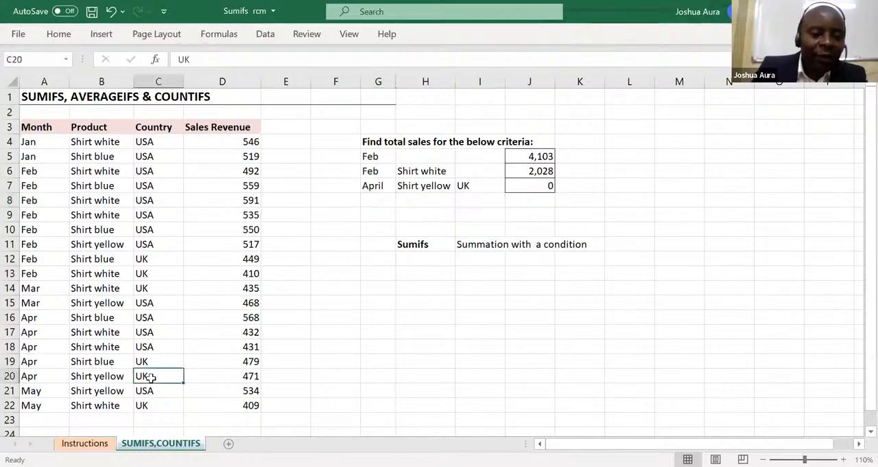
Re-enter the product criterion in H7 as Shirt yellow.
left_click(423, 185)
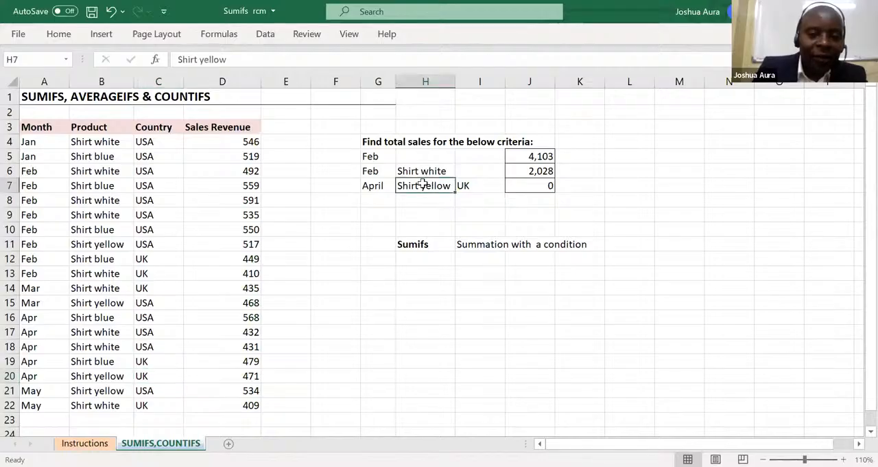
double_click(422, 185)
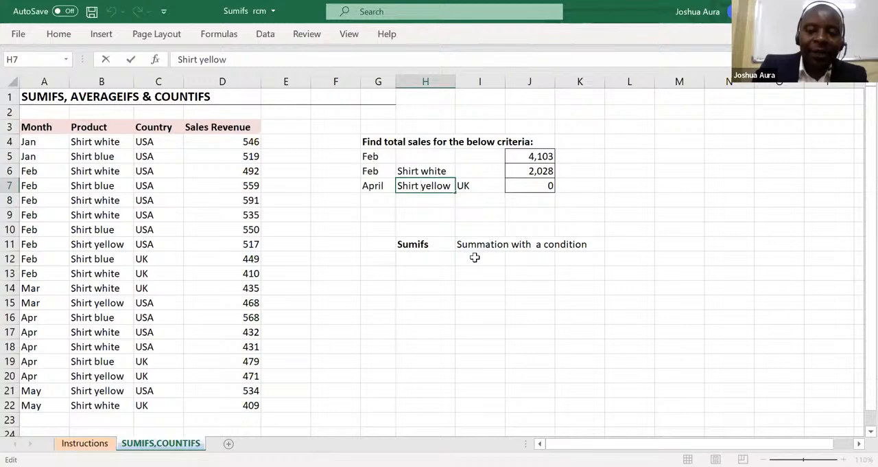
key("Delete")
key("Delete")
key("Delete")
key("Delete")
key("Delete")
key("Delete")
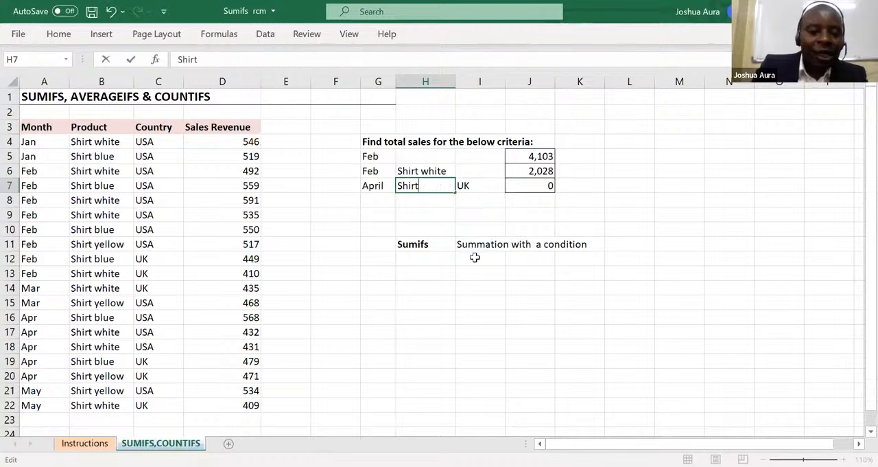
type("w")
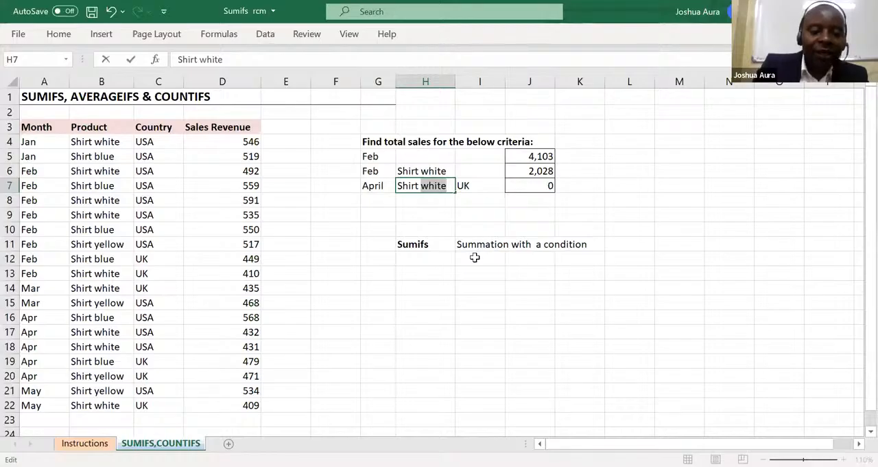
key("BackSpace")
key("BackSpace")
key("BackSpace")
key("BackSpace")
key("BackSpace")
key("BackSpace")
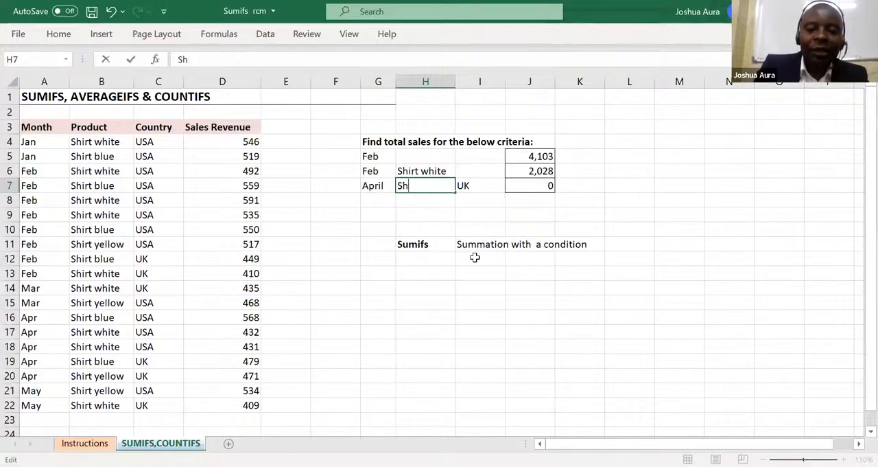
key("BackSpace")
key("BackSpace")
type("Sh")
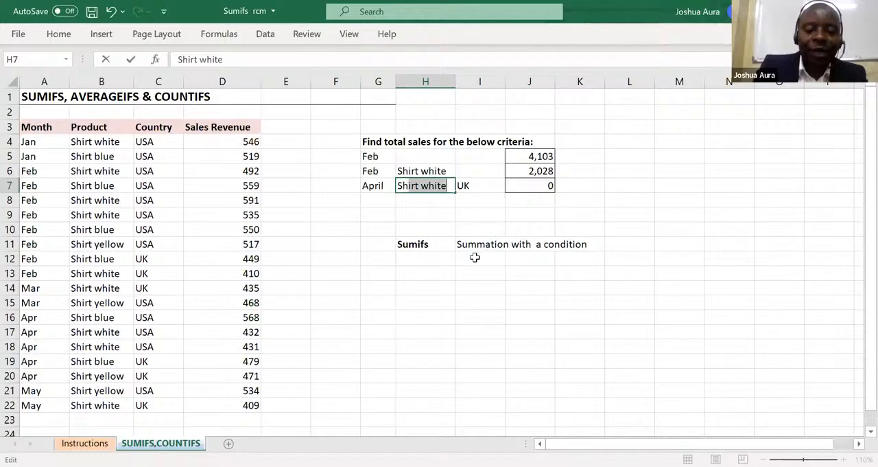
type("irt w")
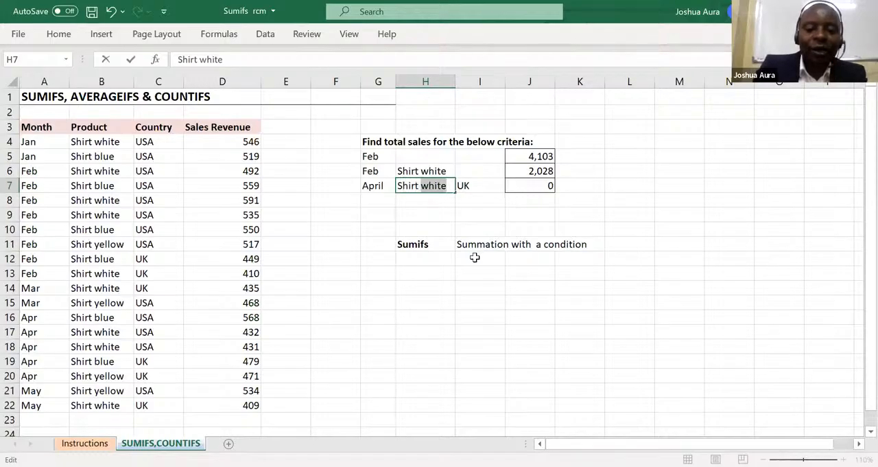
type("yellow")
key("Return")
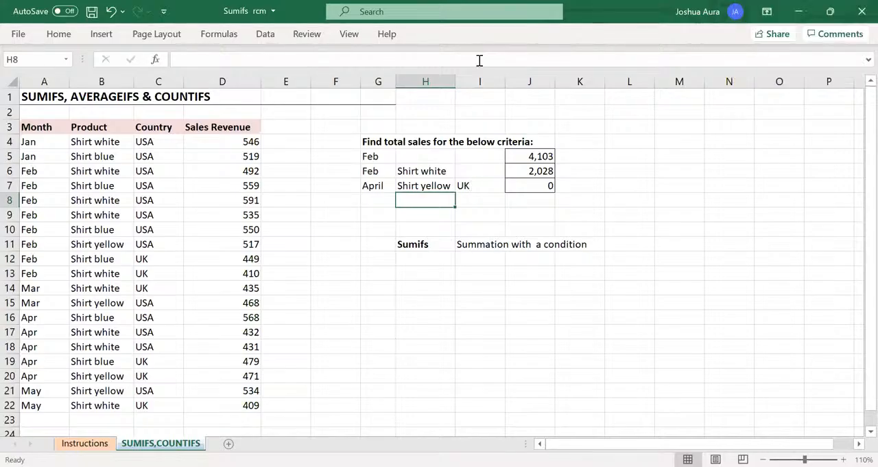
Shorten the month criterion in G7 to Apr so it matches the month spelling in the sales table.
double_click(388, 185)
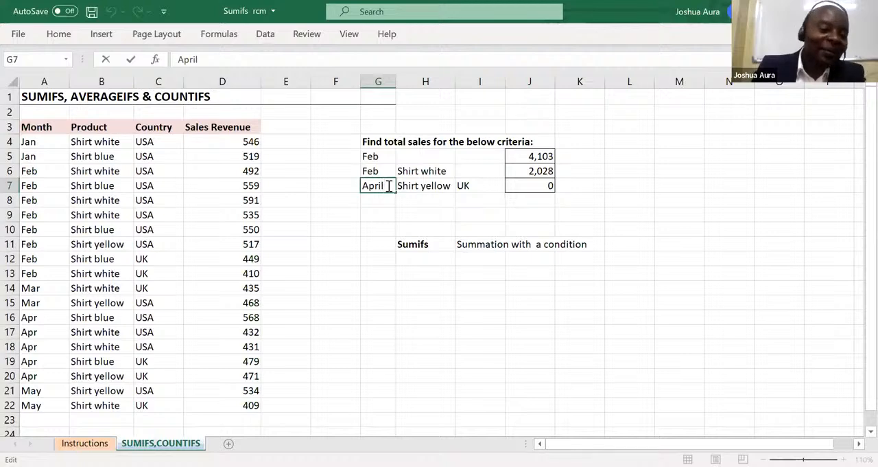
key("BackSpace")
key("BackSpace")
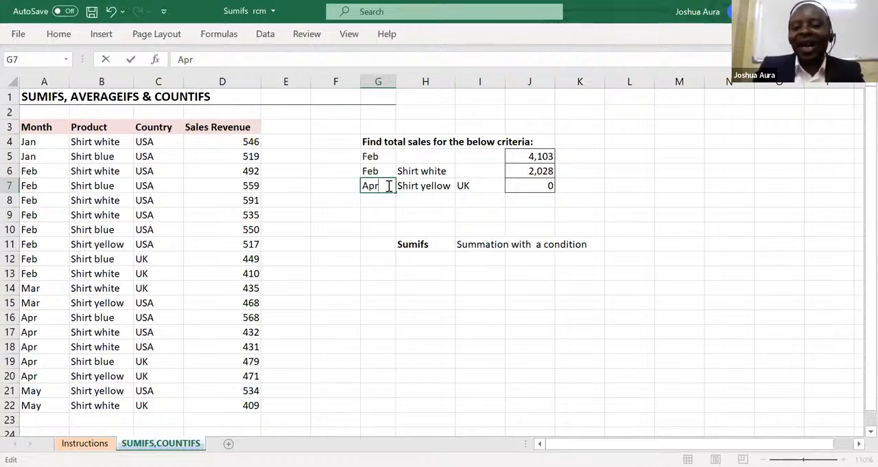
key("Return")
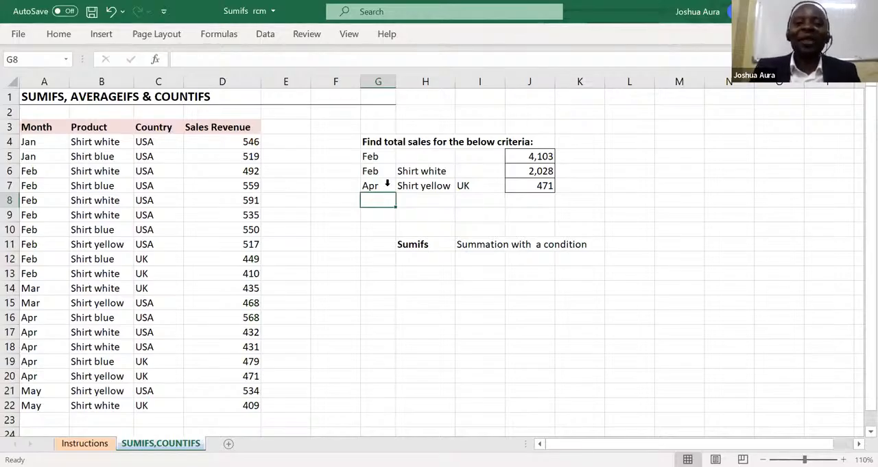
left_click(424, 79)
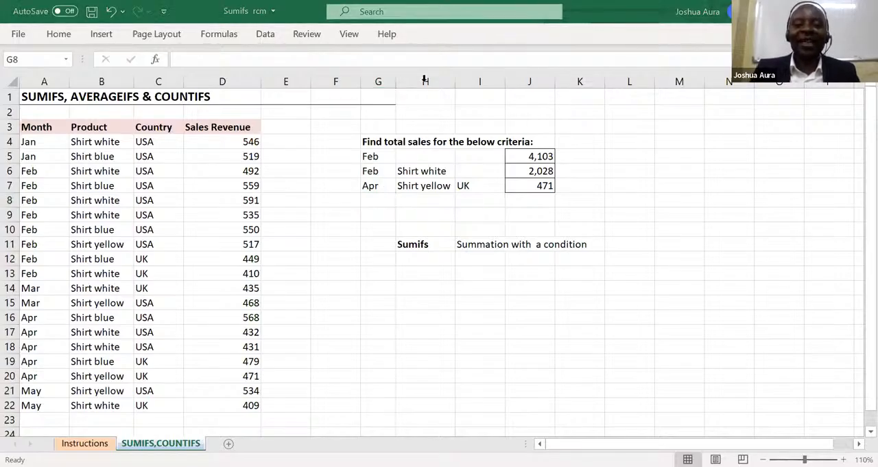